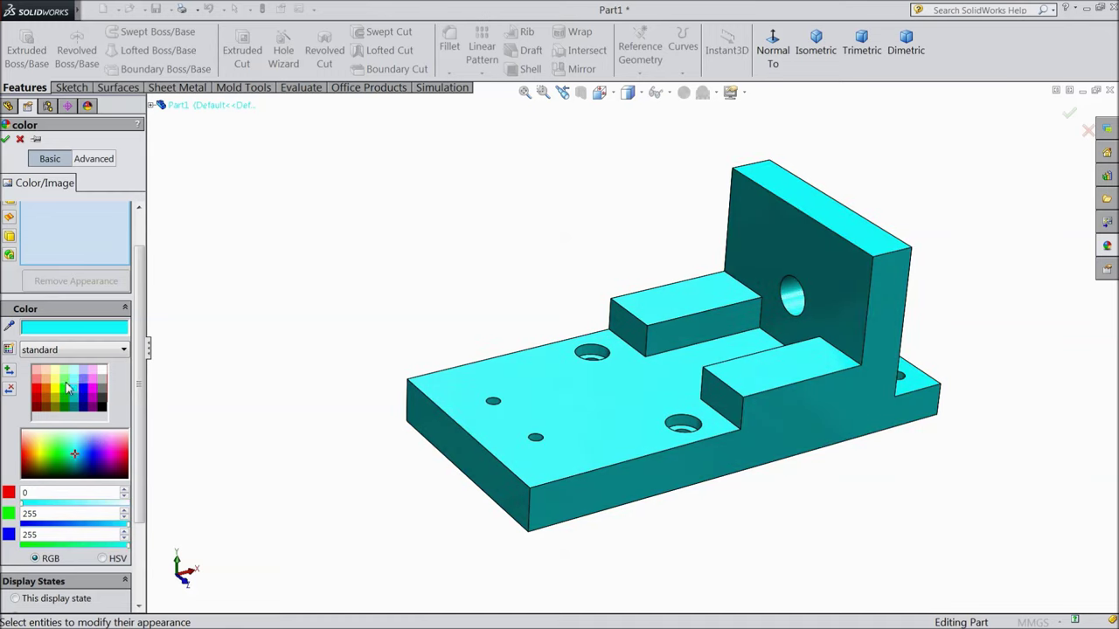
- Try several swatches for the part's appearance and apply light green, RGB 128, 255, 128
left_click(64, 382)
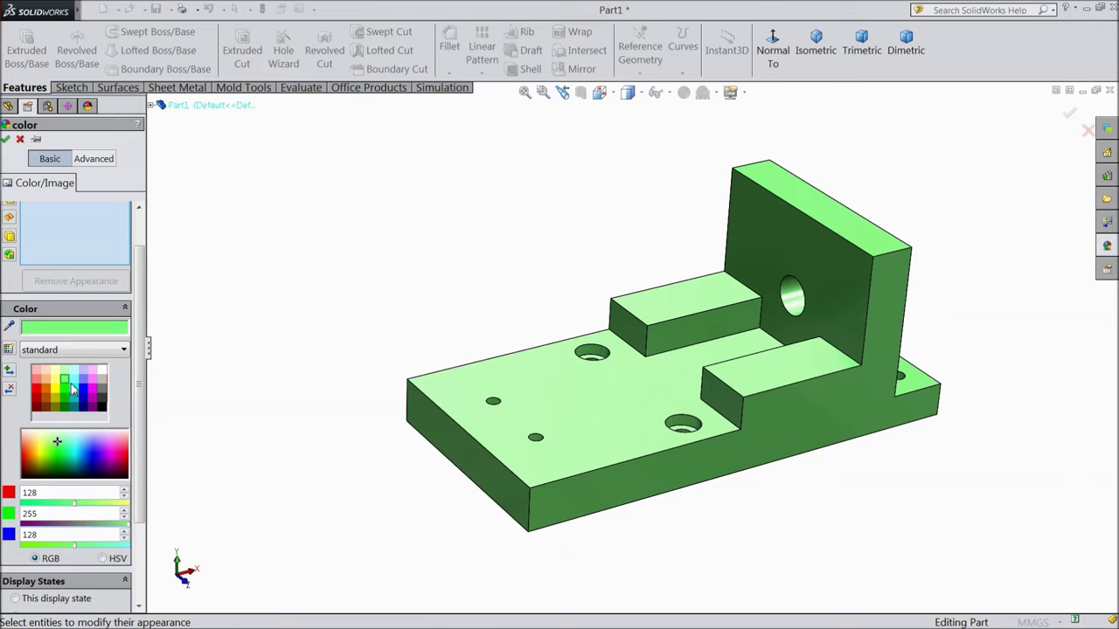
left_click(93, 381)
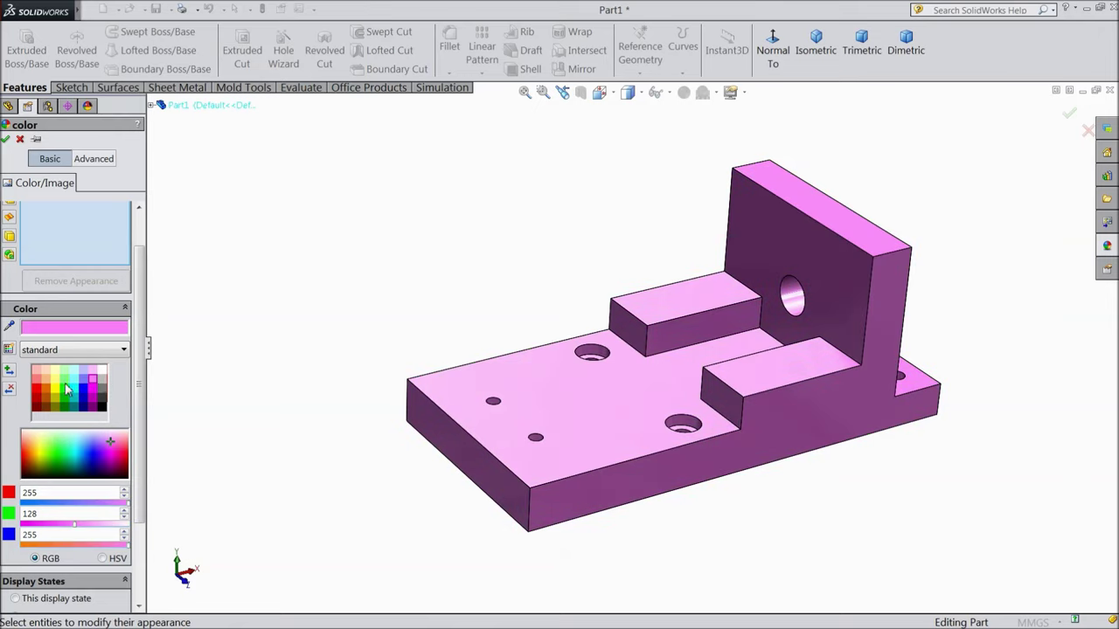
left_click(63, 391)
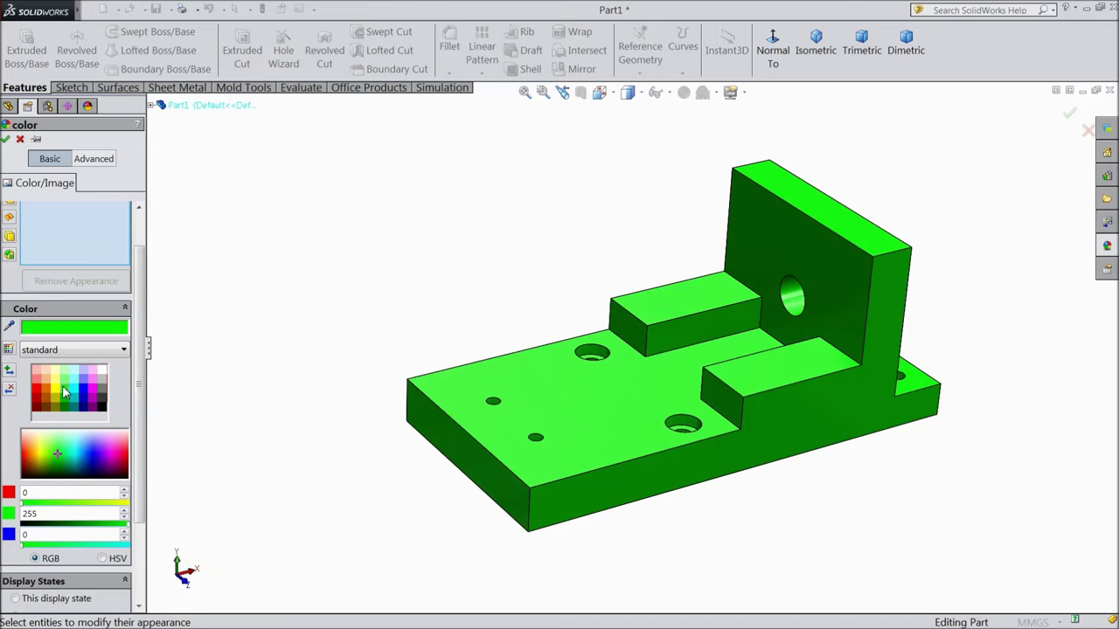
left_click(65, 382)
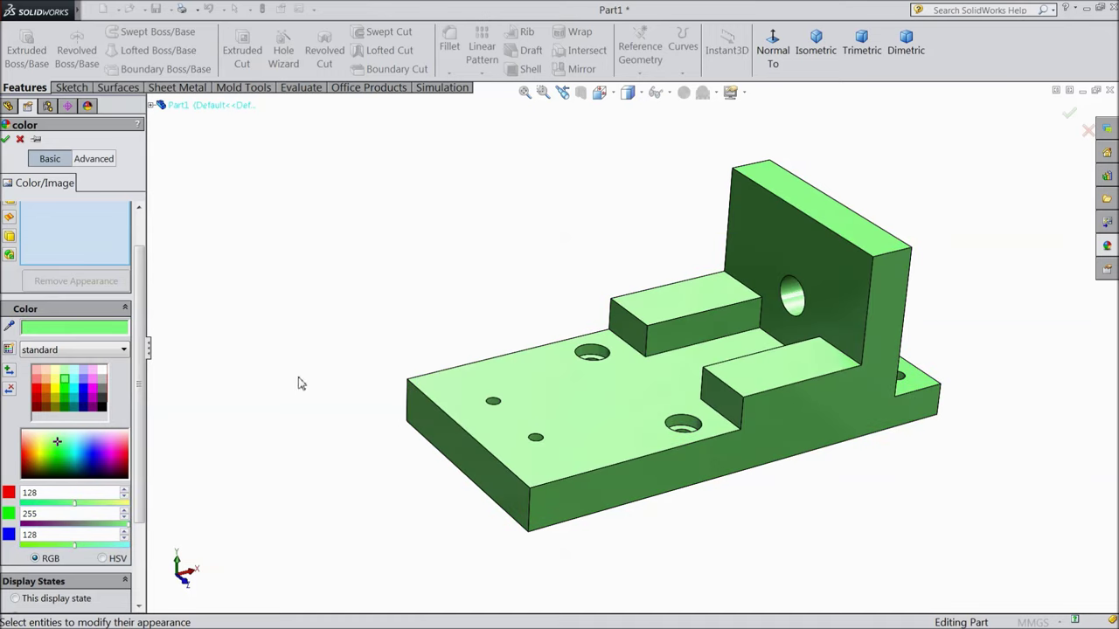
scroll(524, 376, "up", 2)
scroll(699, 367, "down", 2)
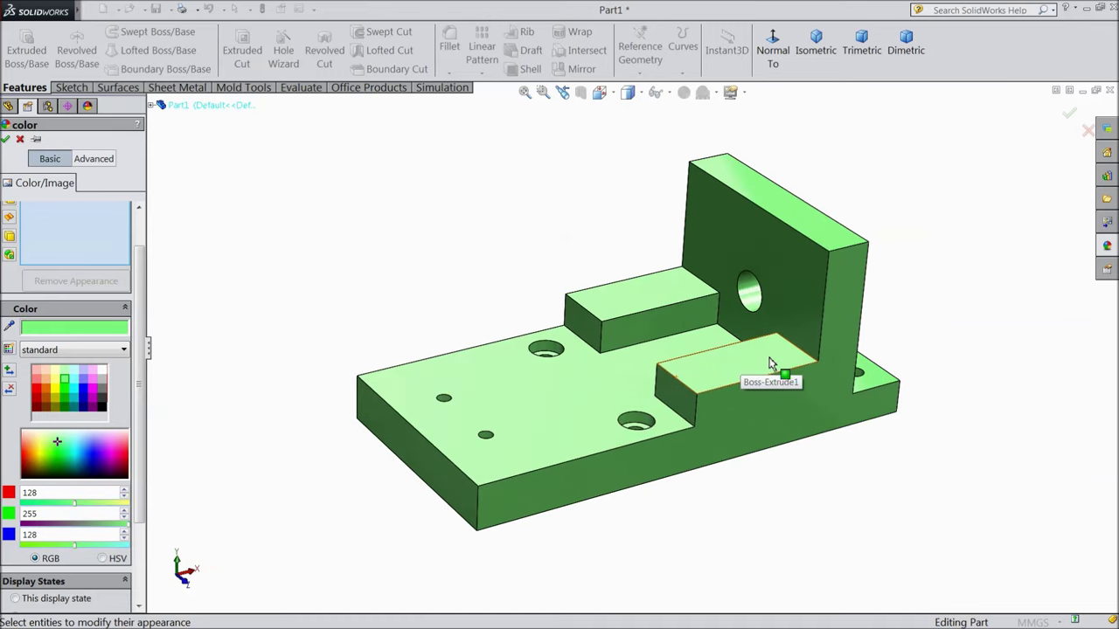
left_click(6, 139)
middle_click_drag(327, 262, 345, 282)
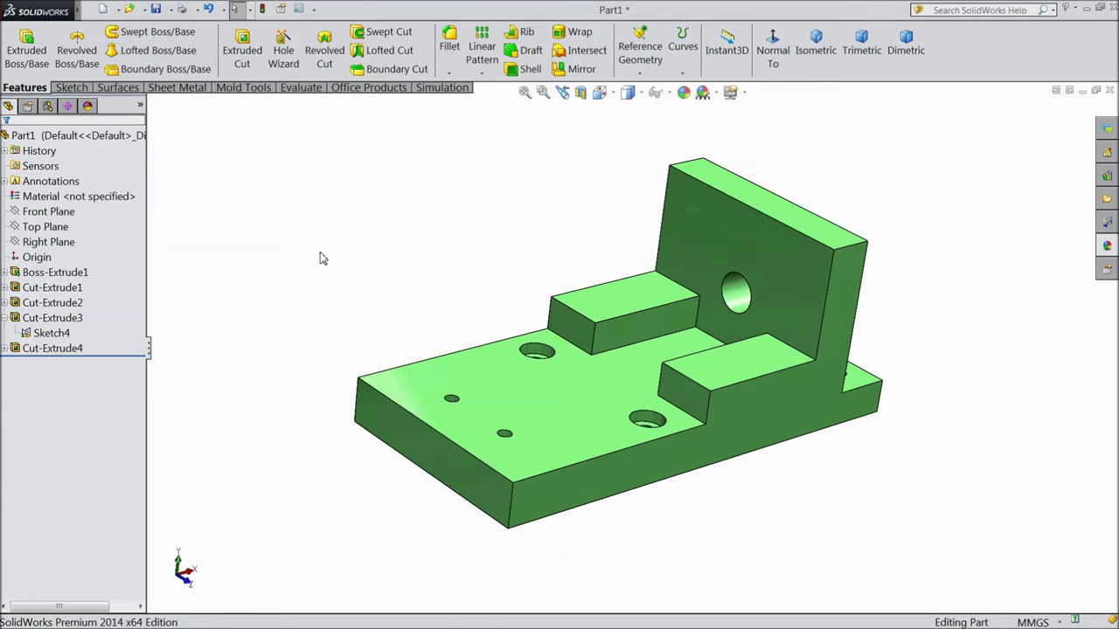
- Save the part to the Desktop as Part1
left_click(155, 9)
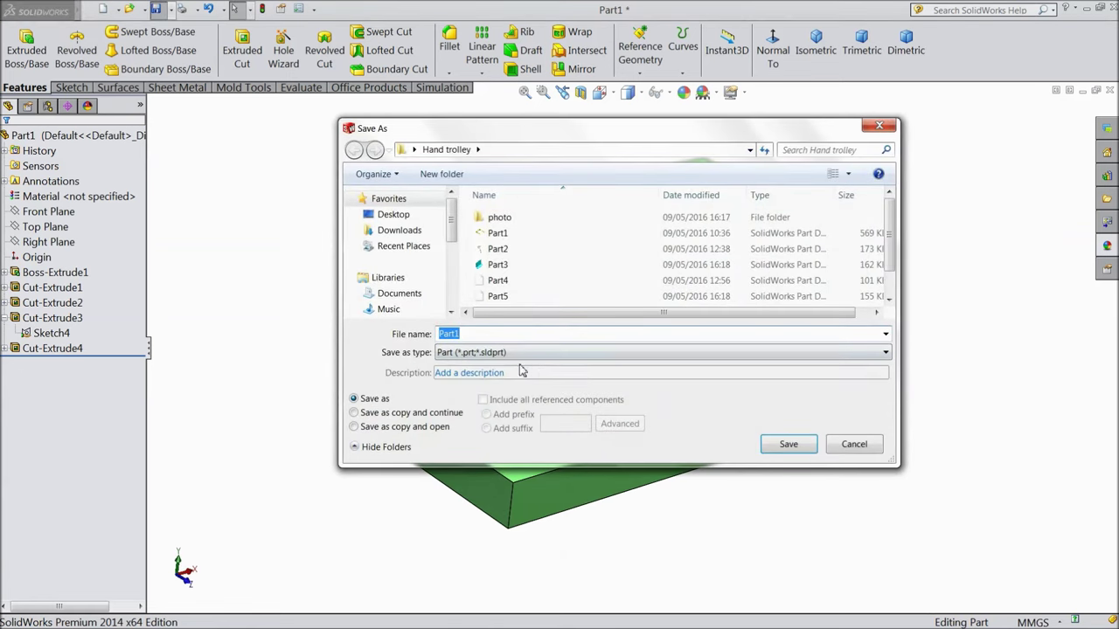
left_click(392, 216)
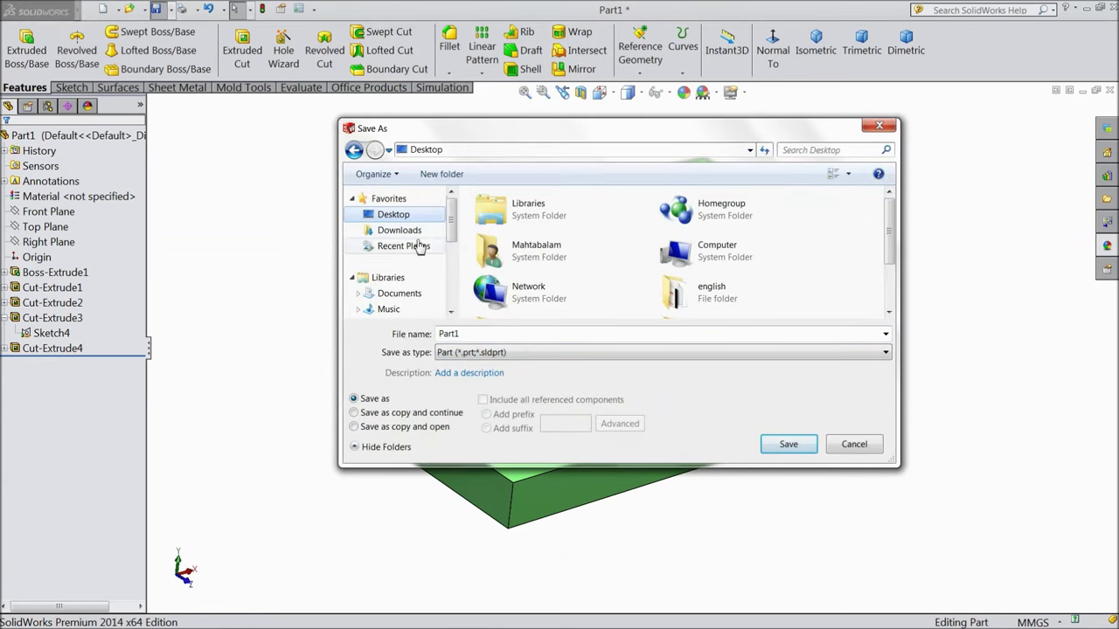
left_click(788, 445)
middle_click_drag(784, 474, 767, 467)
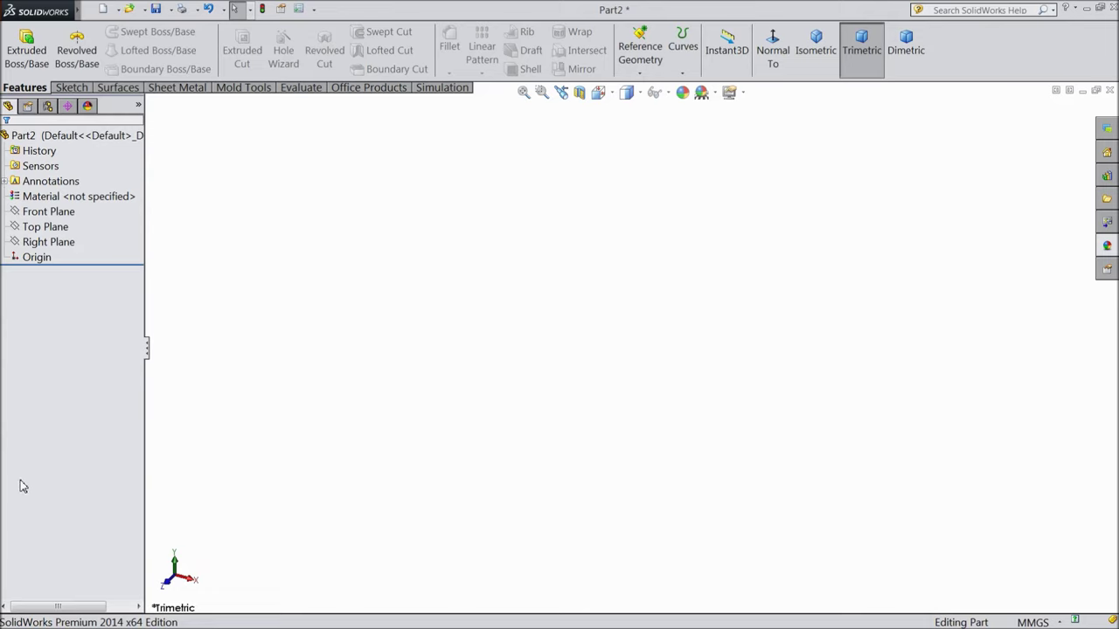
- On the Front Plane, sketch a horizontal line about 155 mm from the origin, a rise and a return of about 19 mm each
left_click(61, 216)
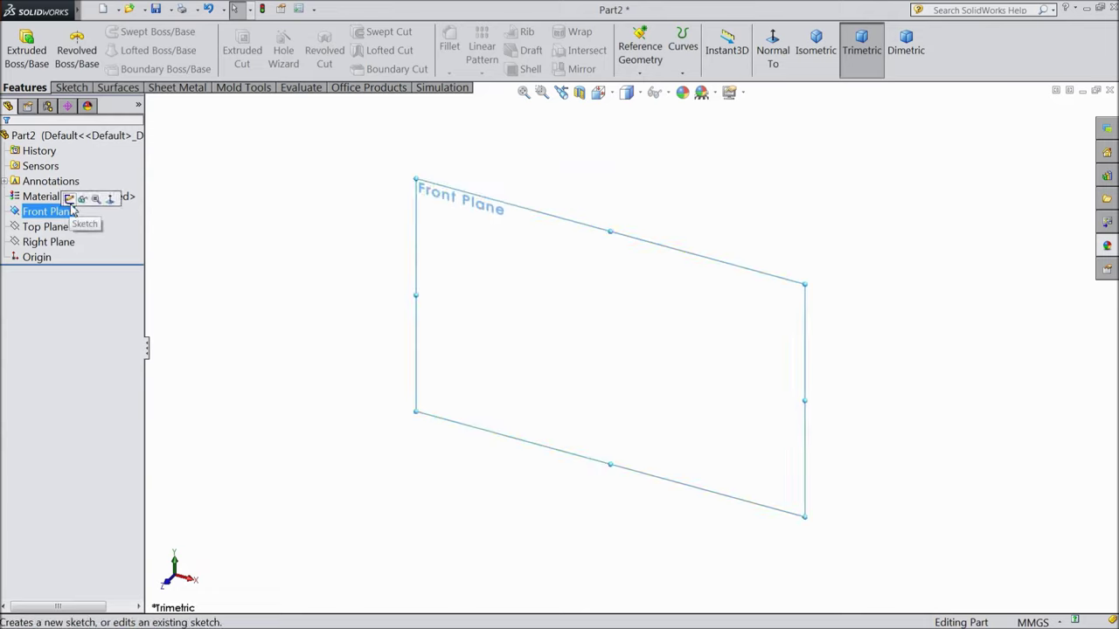
left_click(70, 199)
left_click(73, 89)
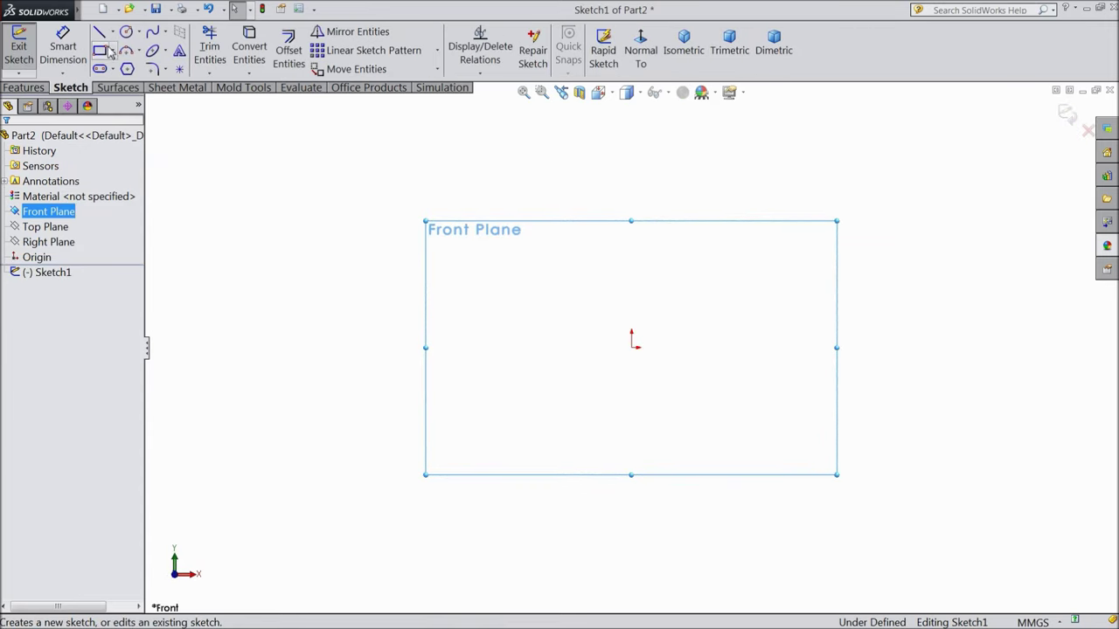
left_click(99, 31)
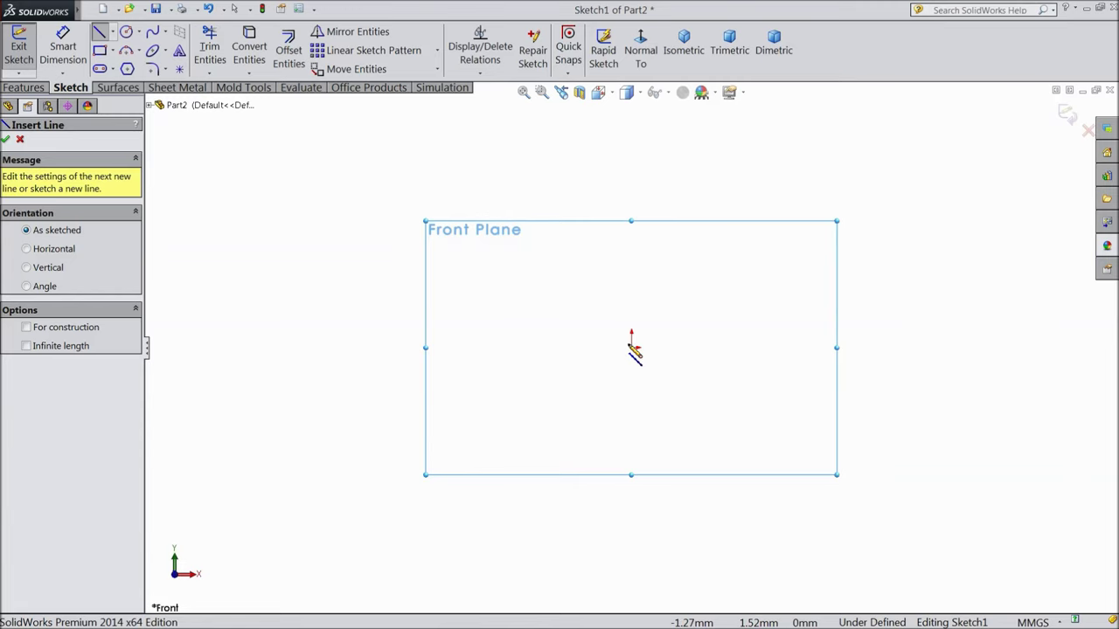
left_click(632, 348)
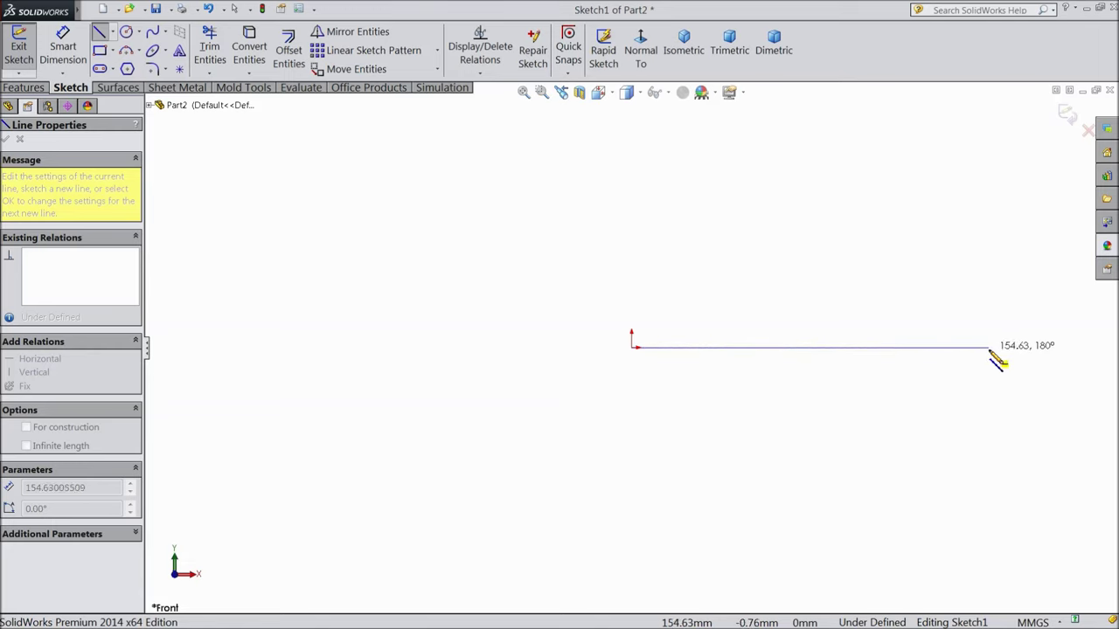
left_click(988, 348)
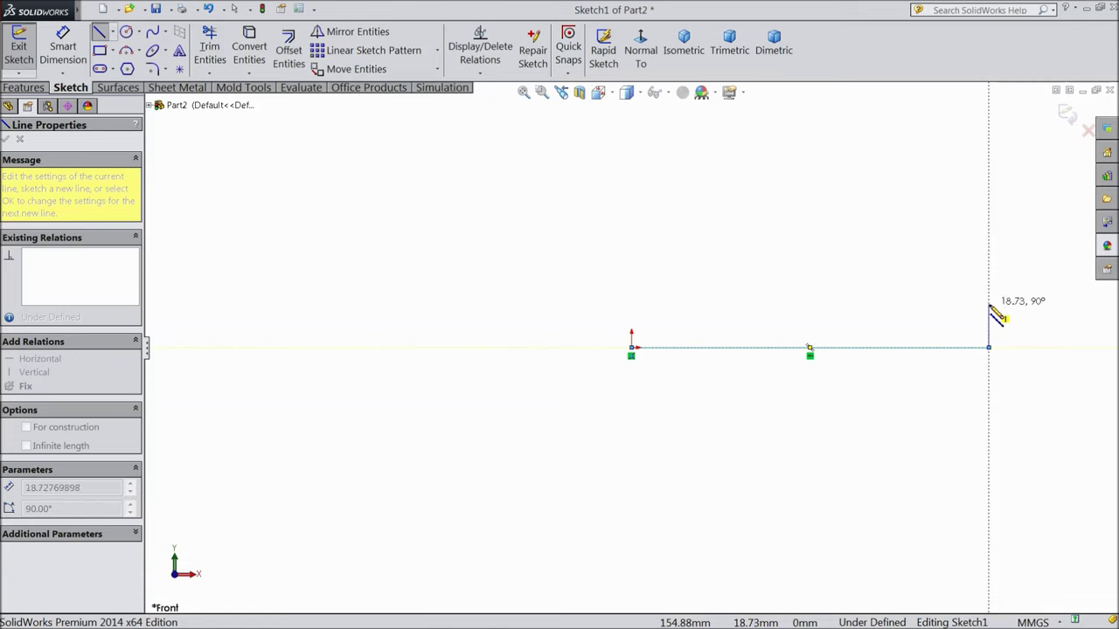
left_click(989, 304)
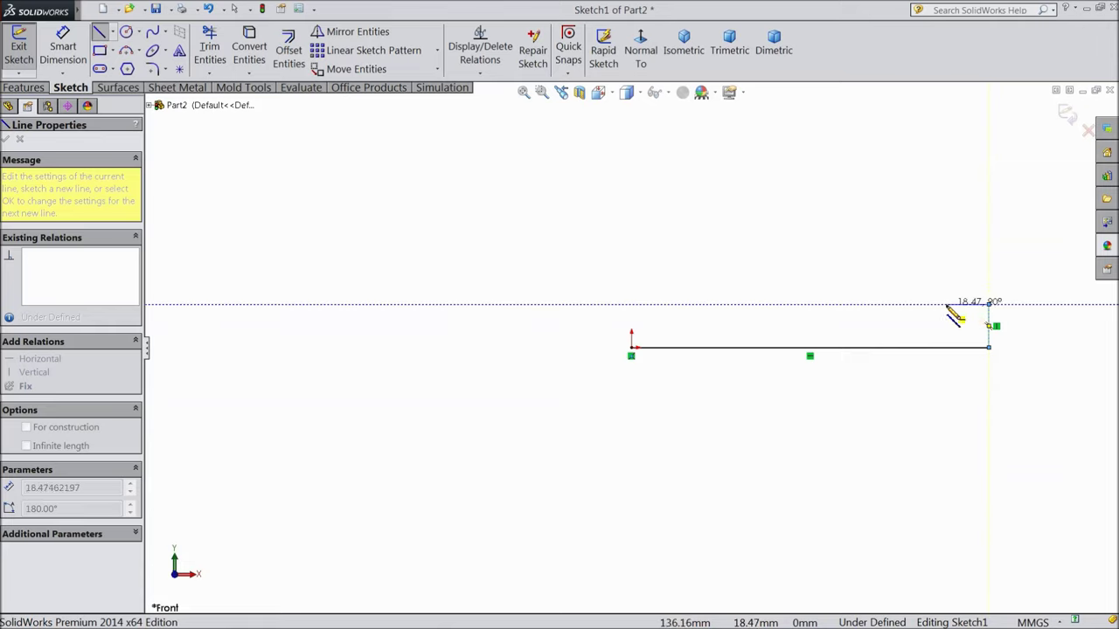
left_click(947, 305)
scroll(950, 313, "down", 2)
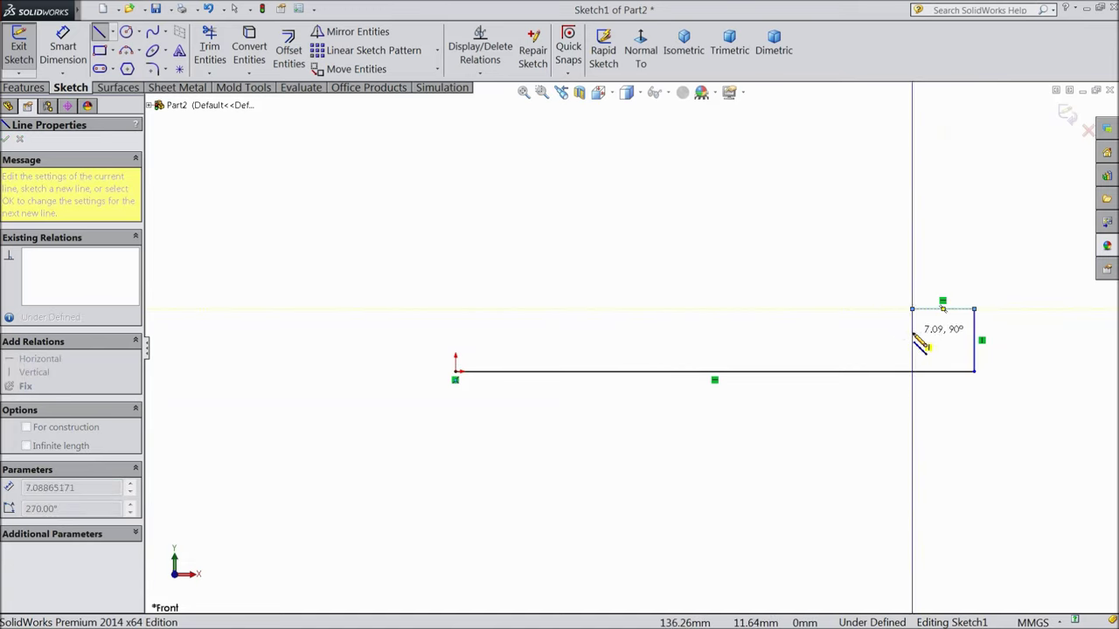
- Continue the profile about 7 mm down and back above the origin with two small rectangular notches, closing it at the origin
left_click(912, 332)
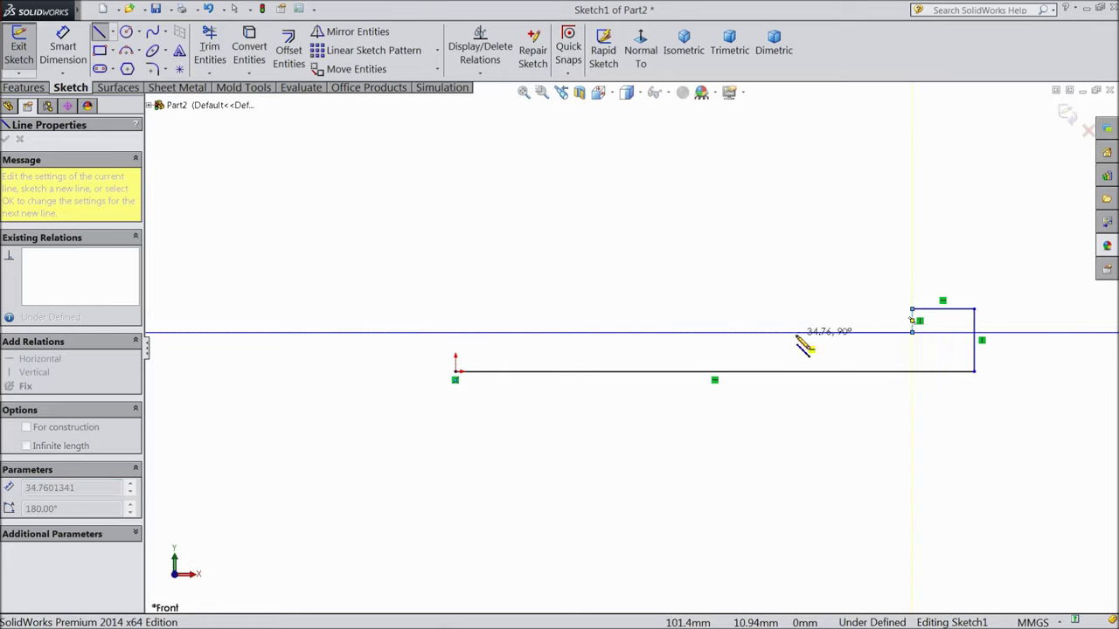
left_click(735, 332)
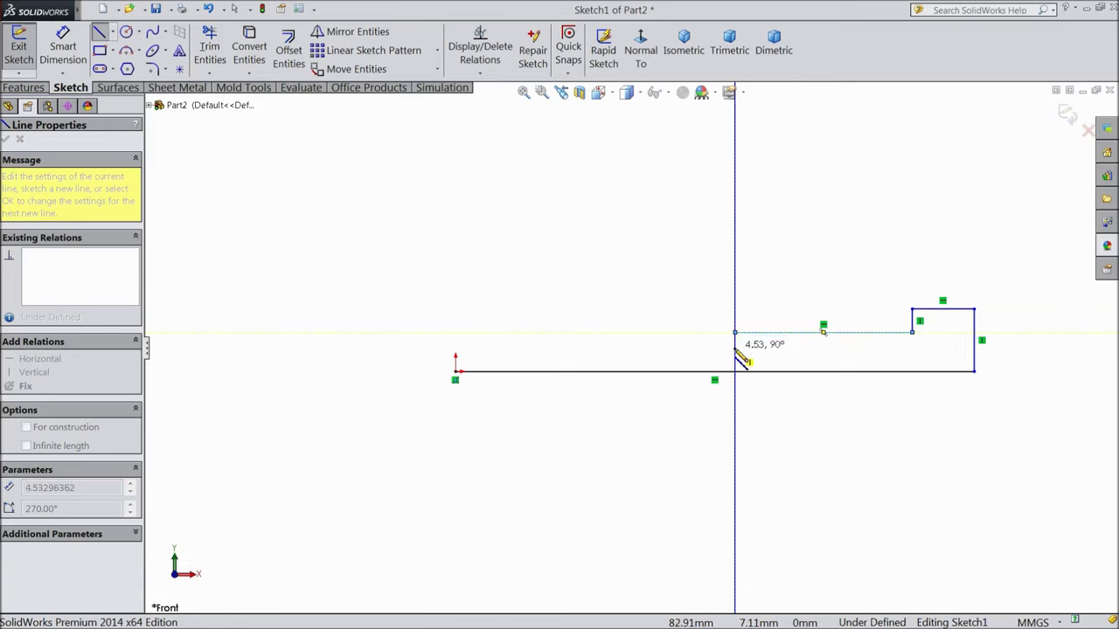
left_click(736, 346)
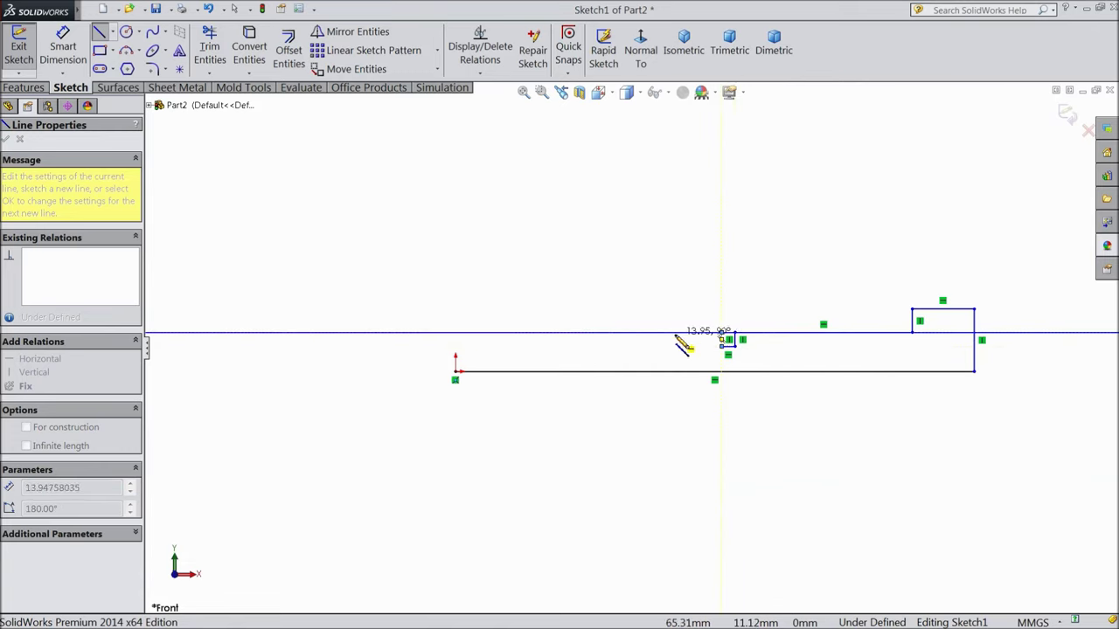
left_click(632, 332)
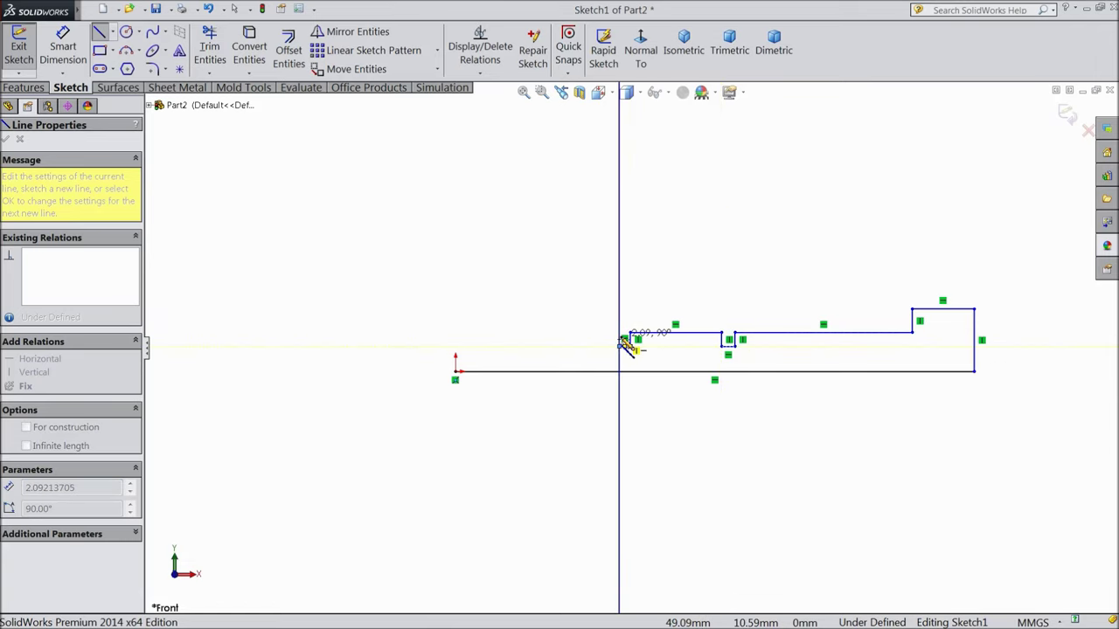
left_click(621, 334)
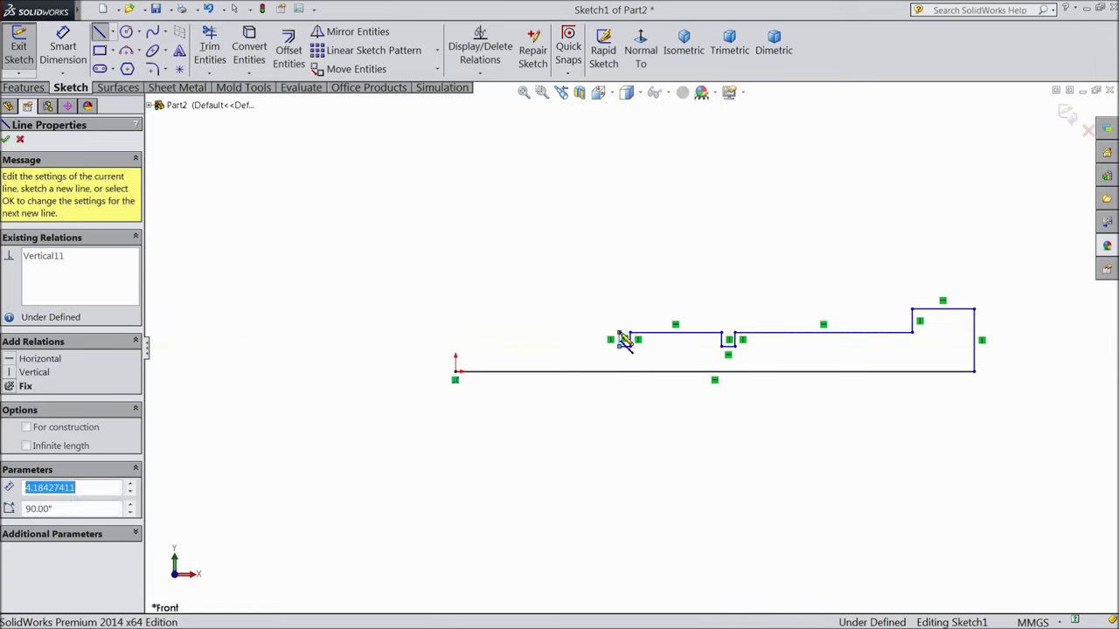
left_click(455, 333)
left_click(455, 370)
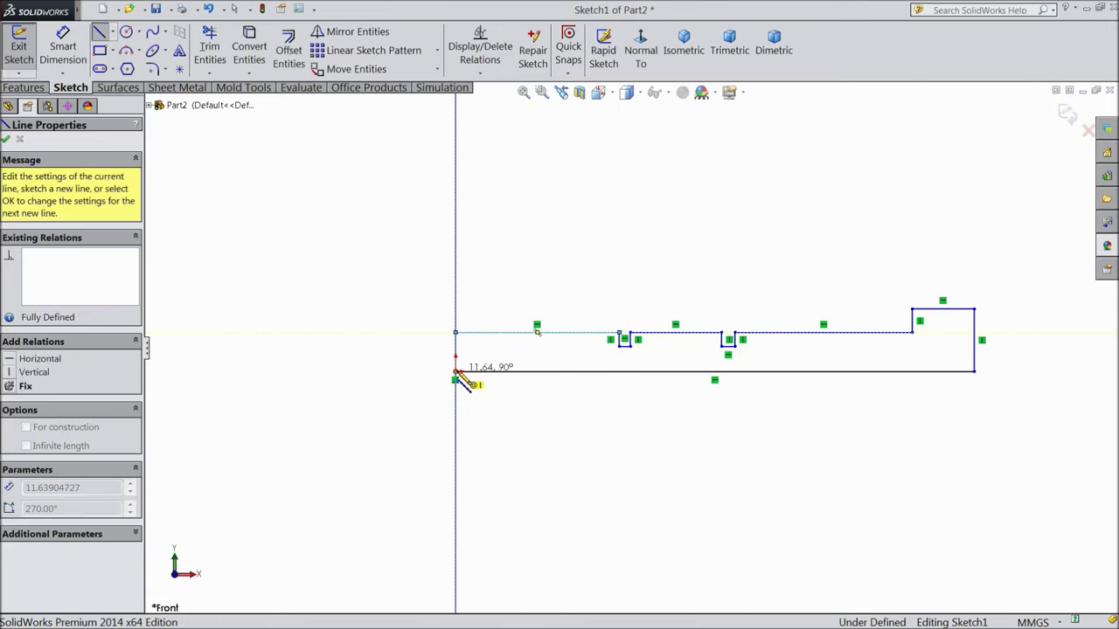
right_click(742, 157)
left_click(765, 166)
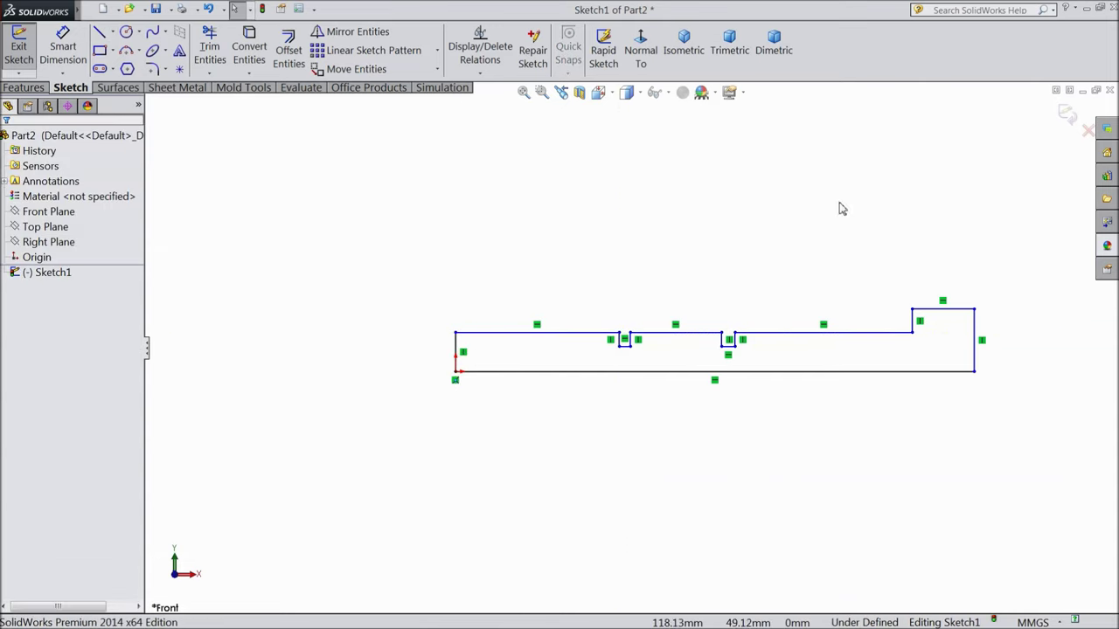
- Dimension the profile's bottom line to 155 mm
scroll(924, 253, "down", 2)
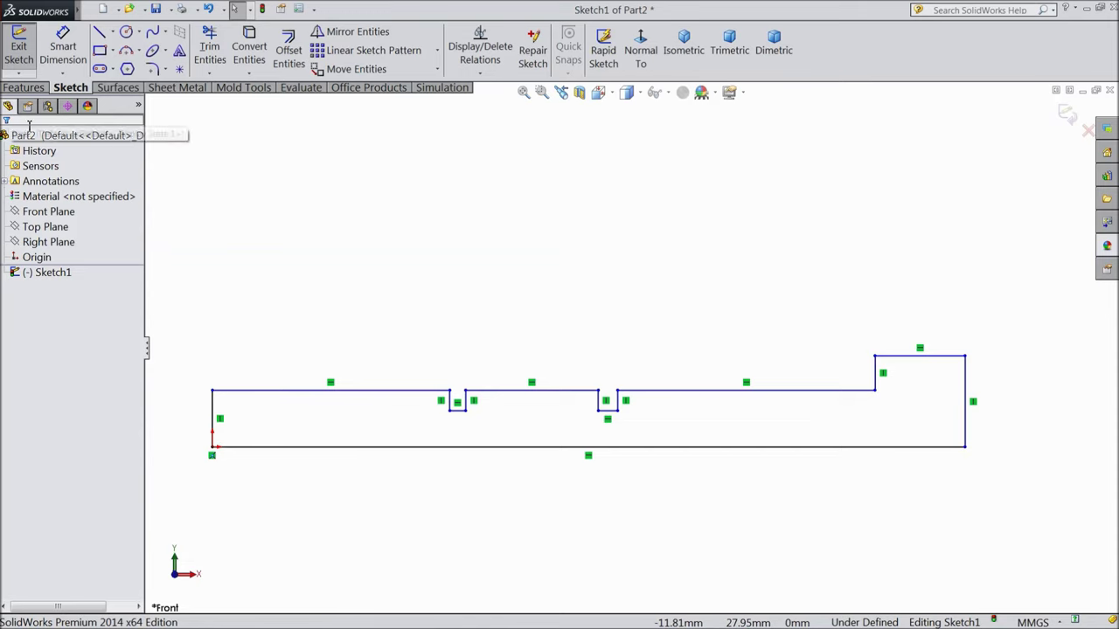
left_click(72, 59)
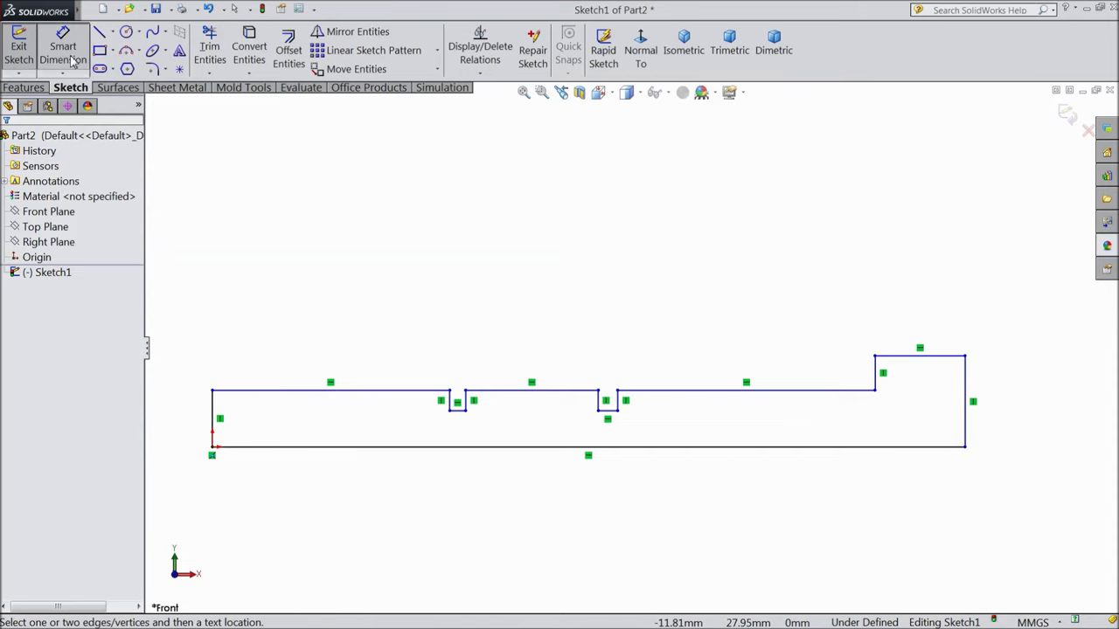
left_click(612, 447)
left_click(563, 522)
type("15")
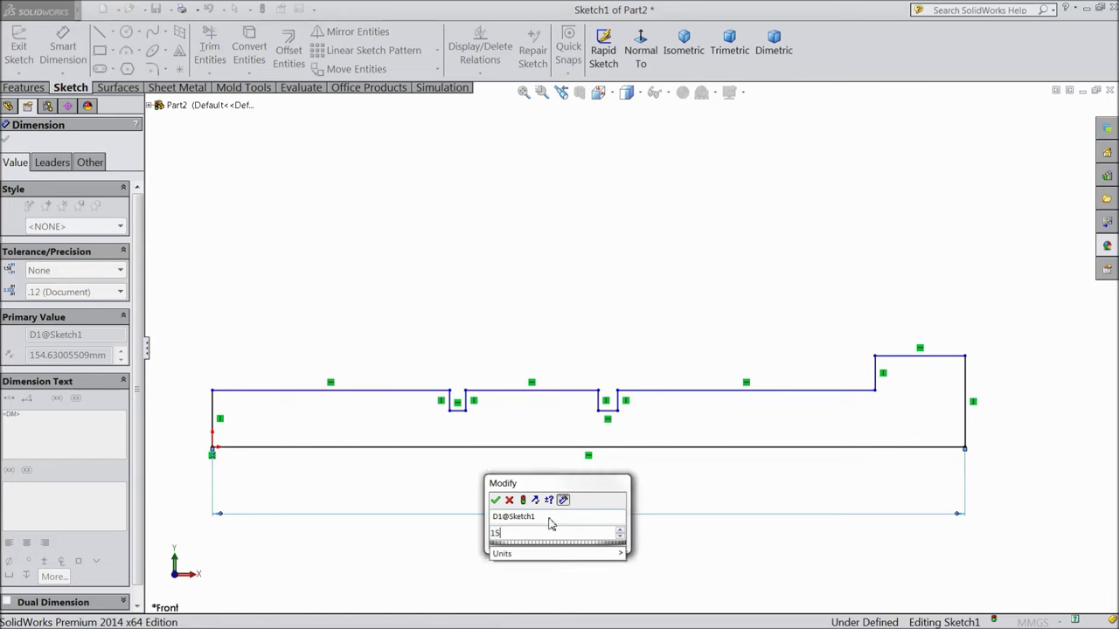
type("5")
left_click(496, 501)
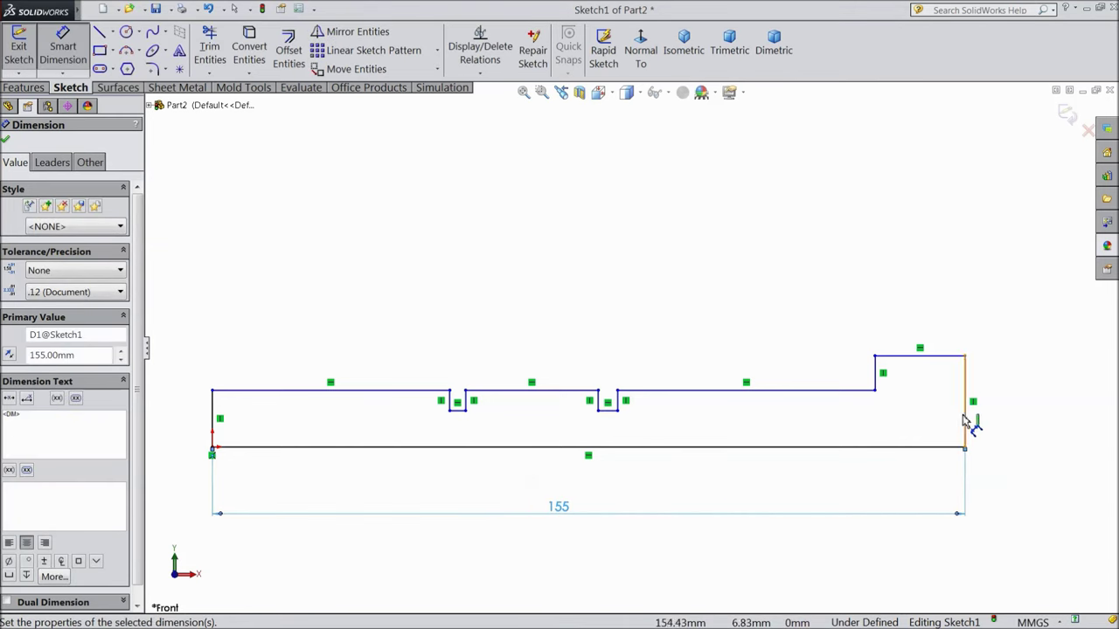
- Dimension the raised end's outer vertical edge to 16 mm and its top edge to 20 mm
left_click(965, 421)
left_click(1022, 406)
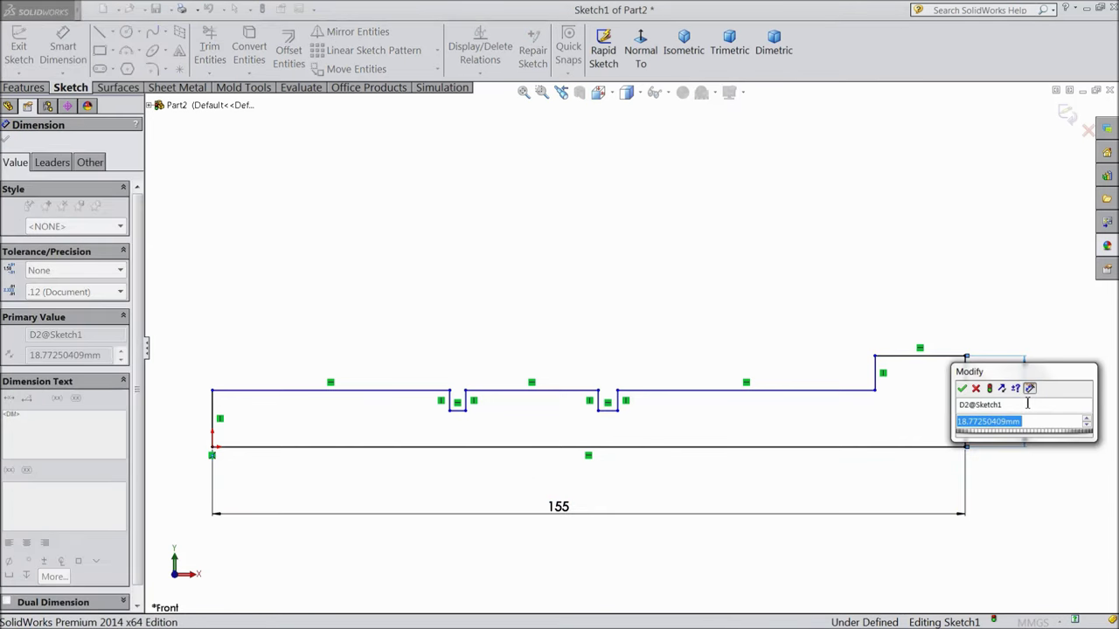
left_click(961, 389)
left_click(923, 370)
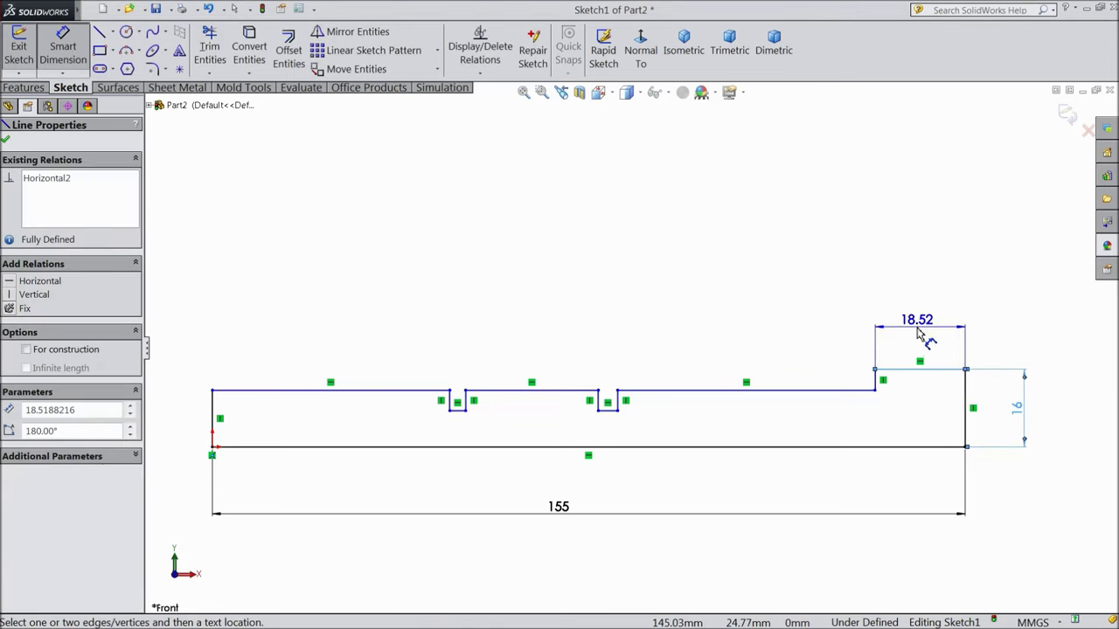
left_click(920, 335)
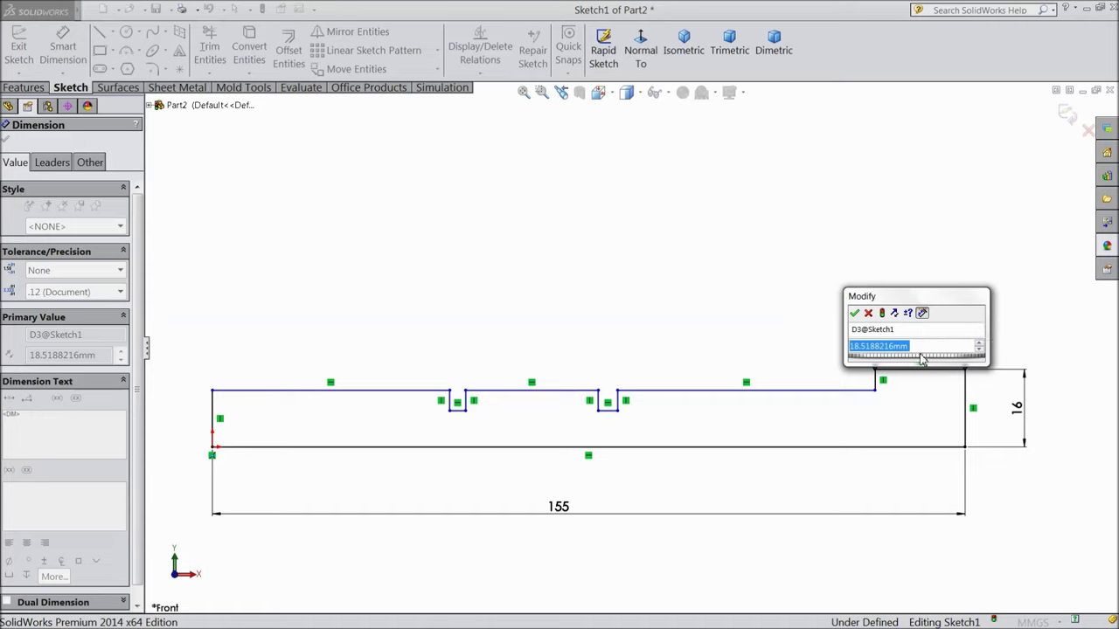
type("20")
left_click(854, 313)
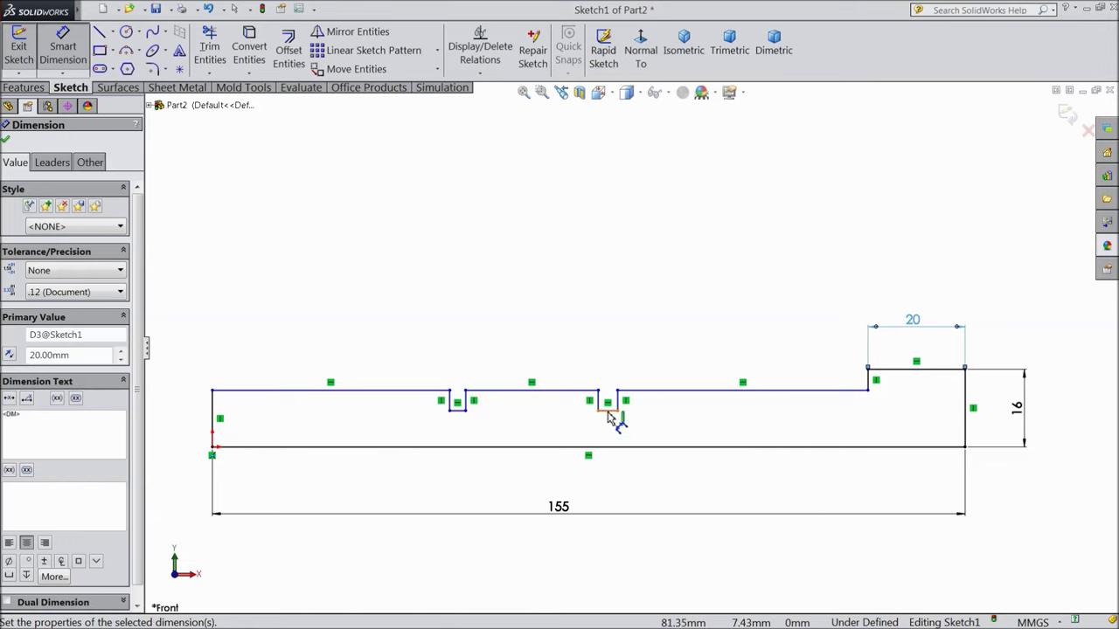
- Dimension the upper edge between the raised end and the nearest notch, entering 53 as the dimension's name
left_click(690, 390)
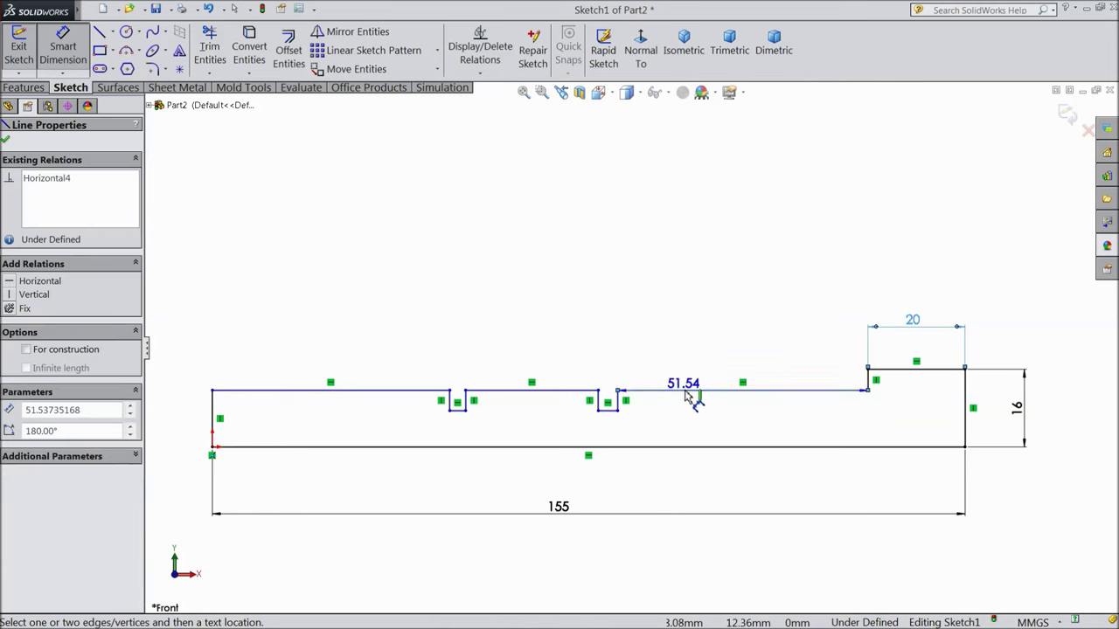
left_click(722, 332)
type("53")
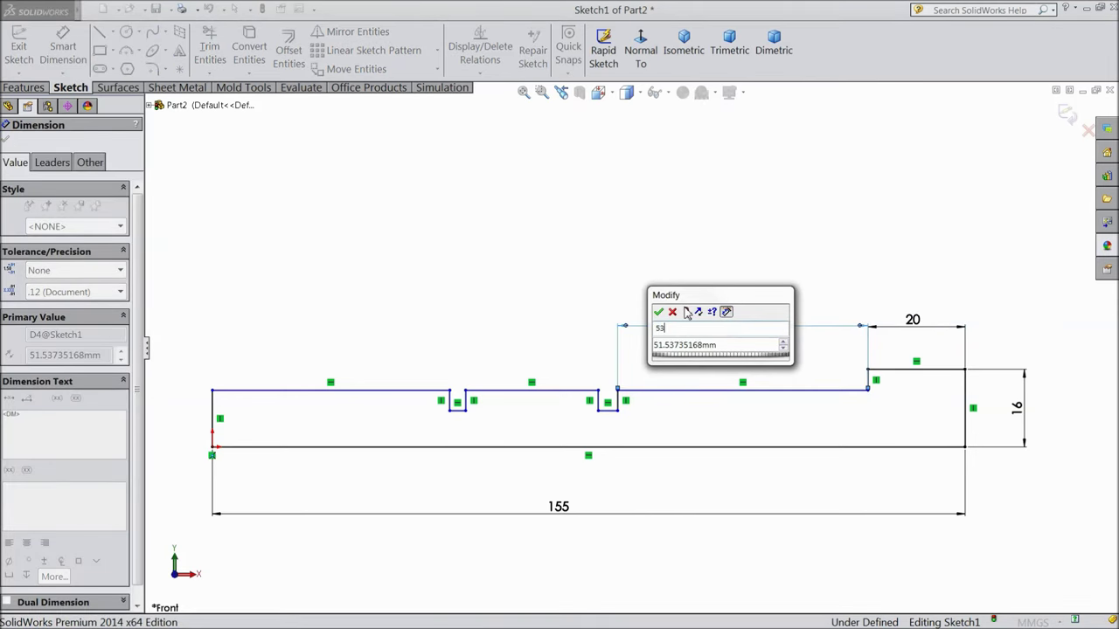
left_click(659, 313)
- Dimension the distance between the profile's bottom line and the floor of the notch nearest the raised end to 7 mm
scroll(625, 424, "down", 4)
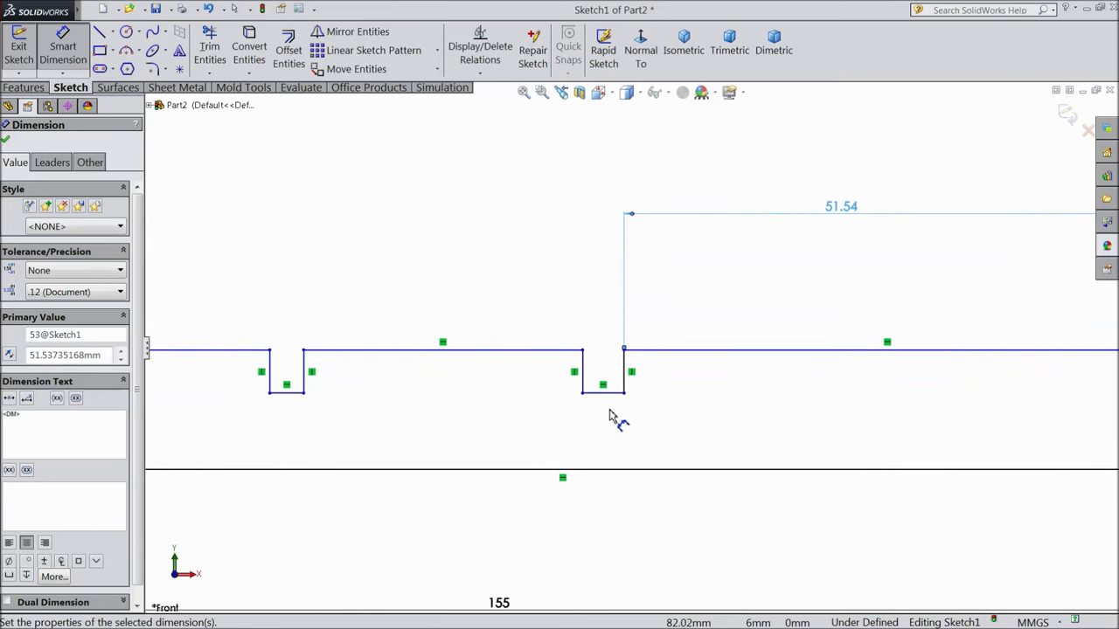
left_click(602, 395)
left_click(612, 469)
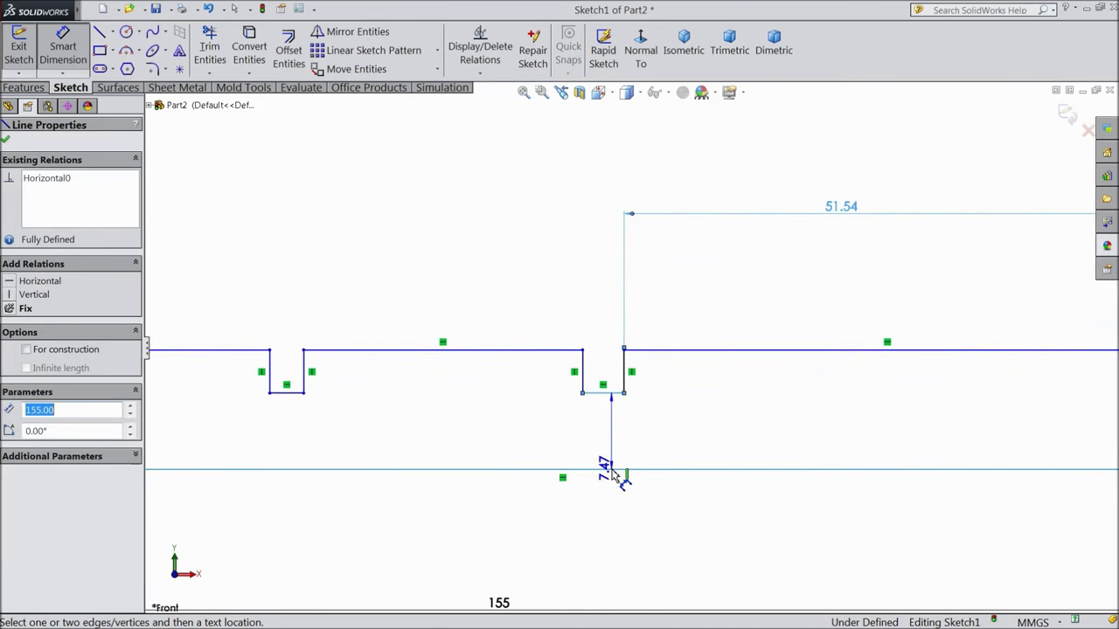
scroll(612, 472, "up", 3)
left_click(613, 490)
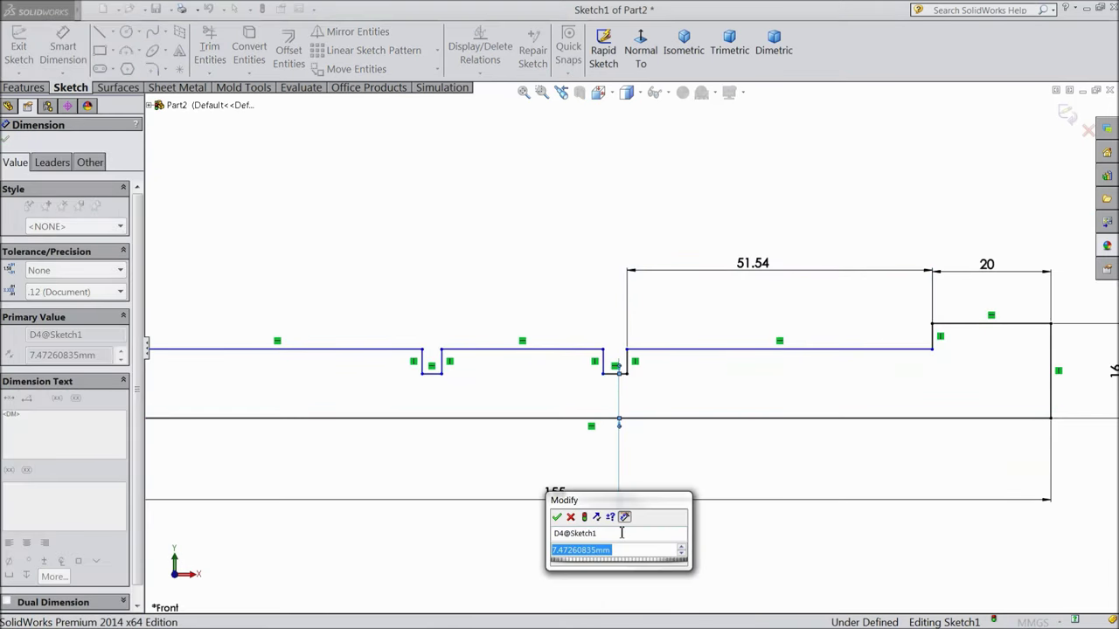
type("7")
left_click(557, 518)
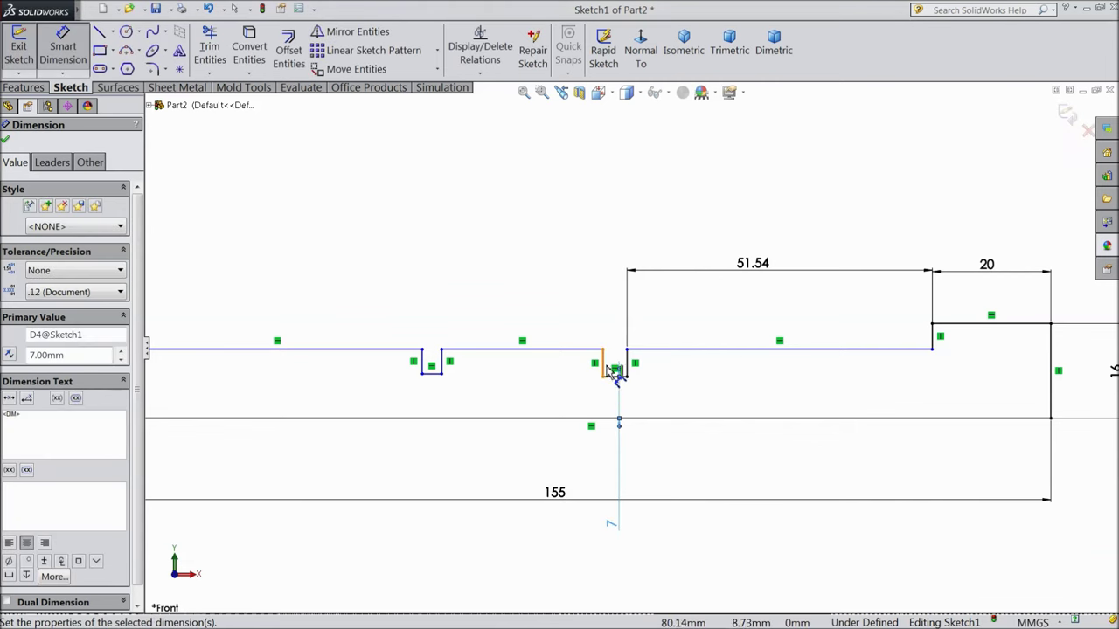
- Dimension the width of the notch nearest the raised end to 2 mm
left_click(615, 376)
left_click(617, 278)
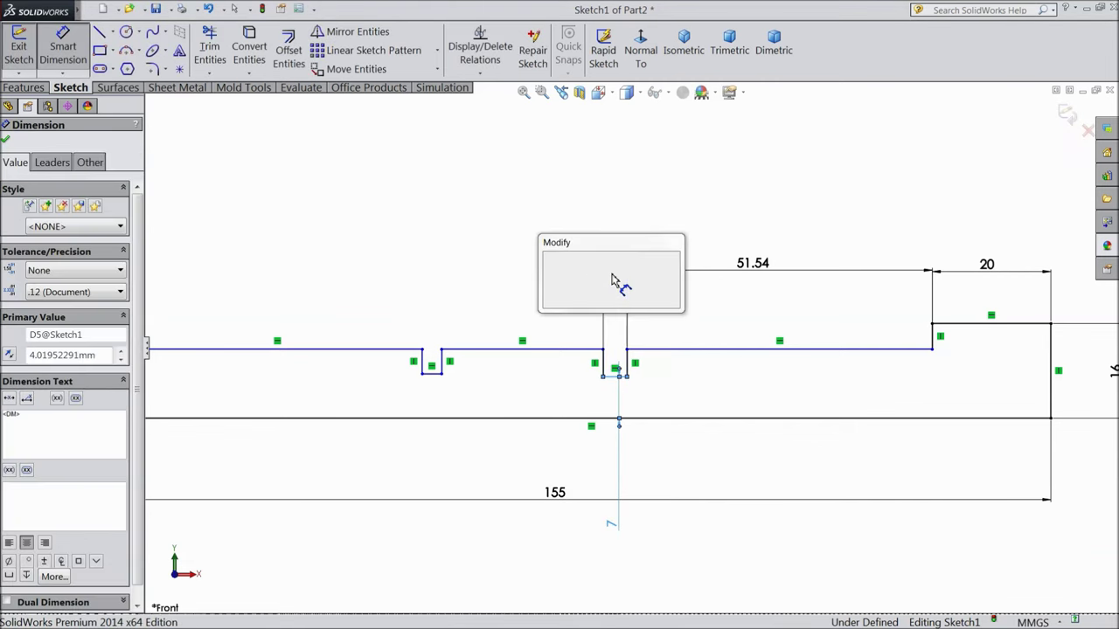
type("2")
left_click(549, 262)
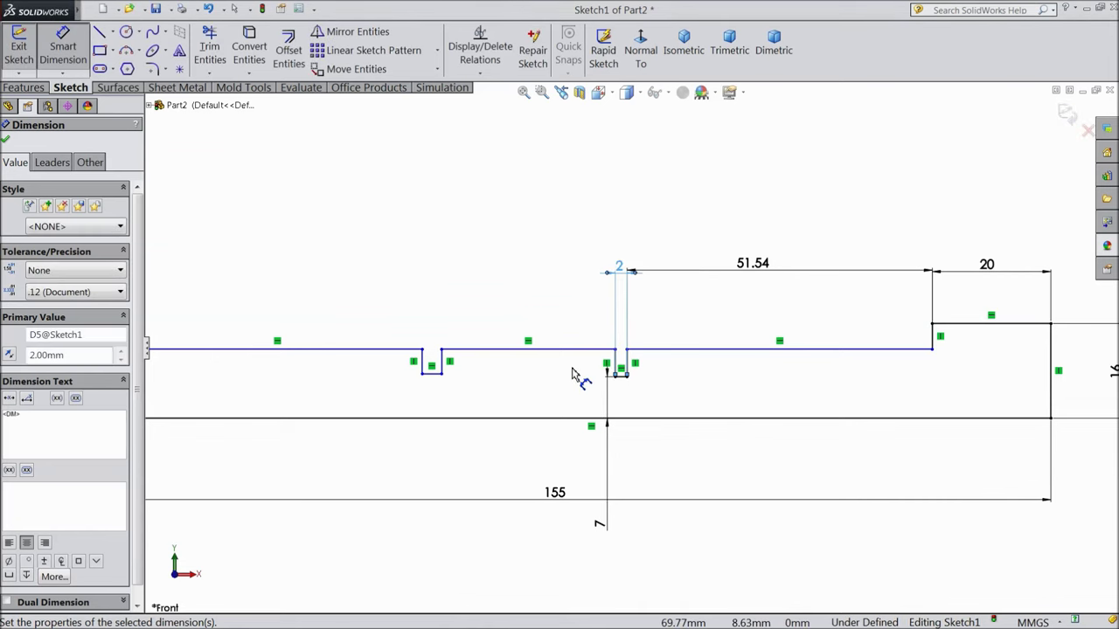
- Dimension the upper edge between the two notches to 20 mm and finish dimensioning
scroll(566, 383, "up", 1)
scroll(486, 386, "down", 2)
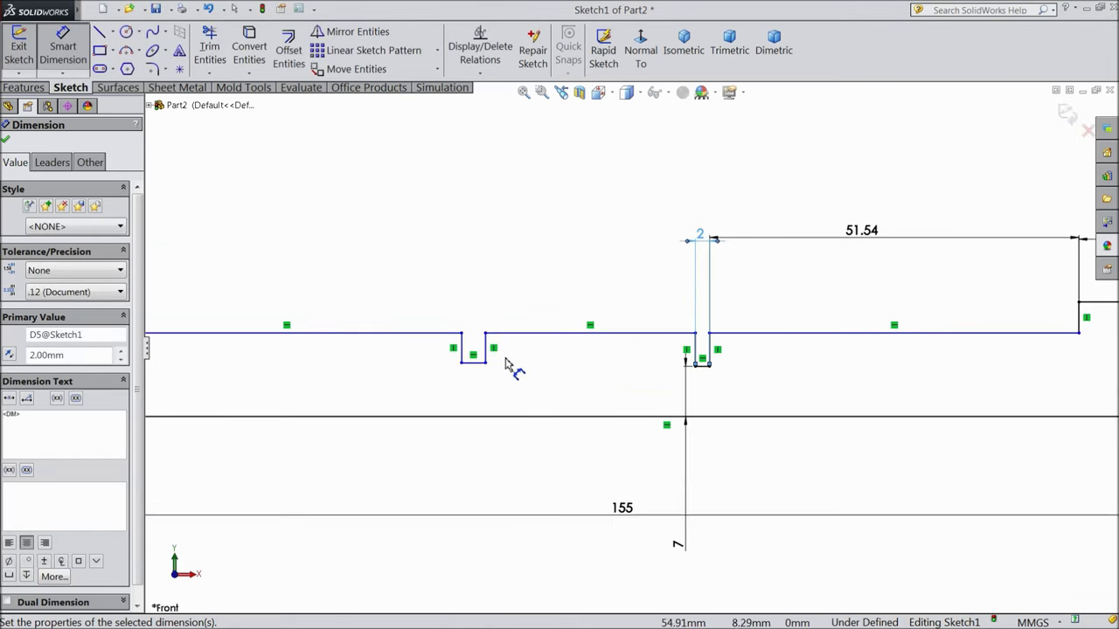
left_click(564, 333)
left_click(577, 249)
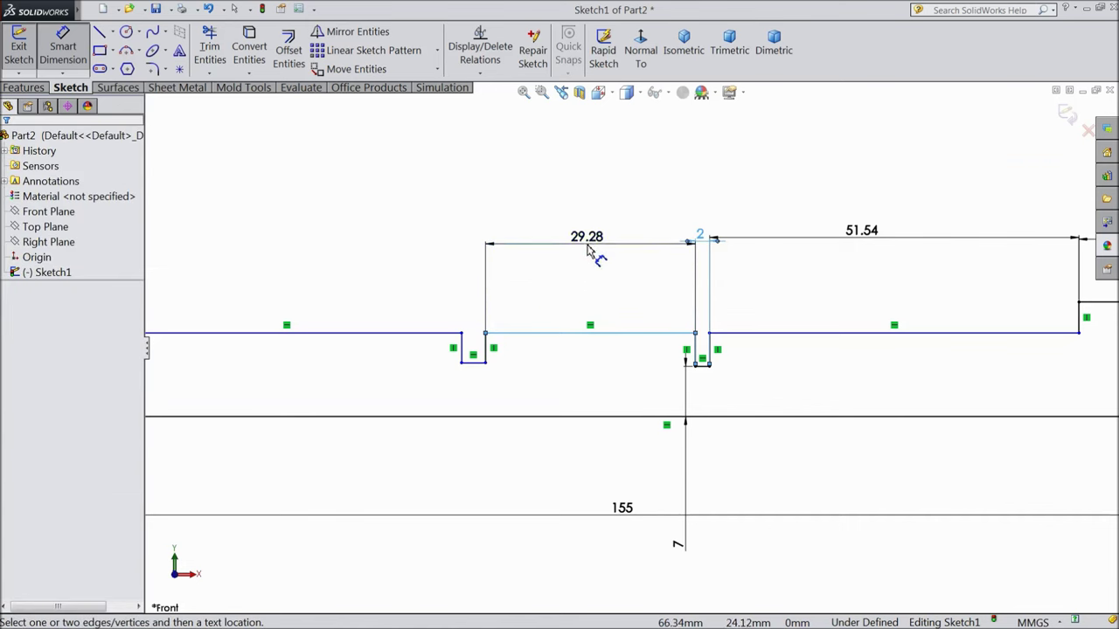
type("20")
left_click(524, 229)
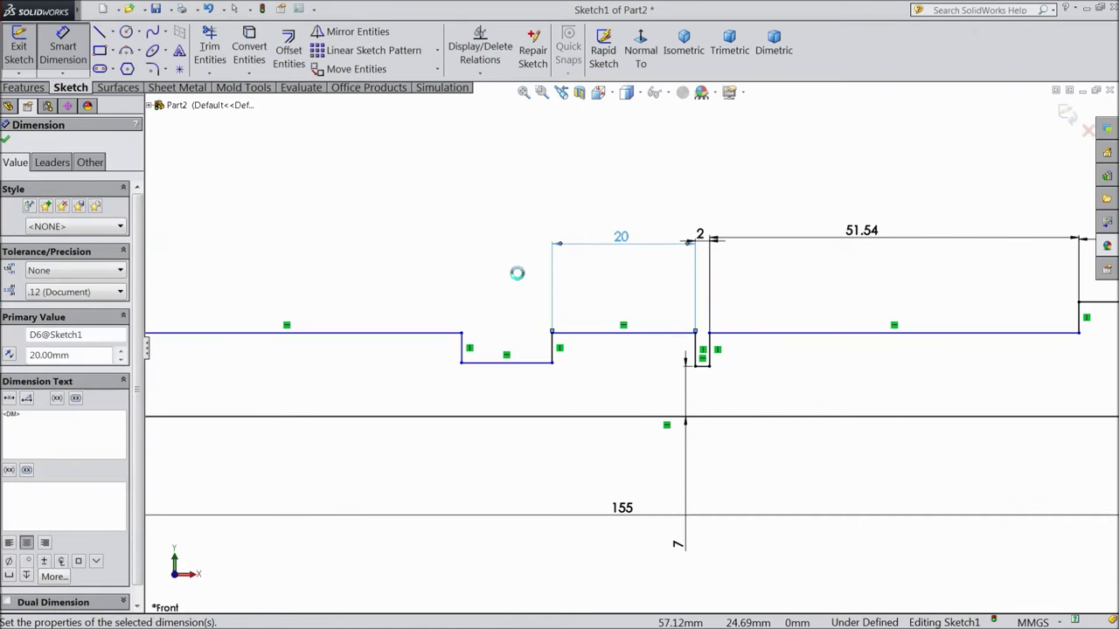
left_click(6, 143)
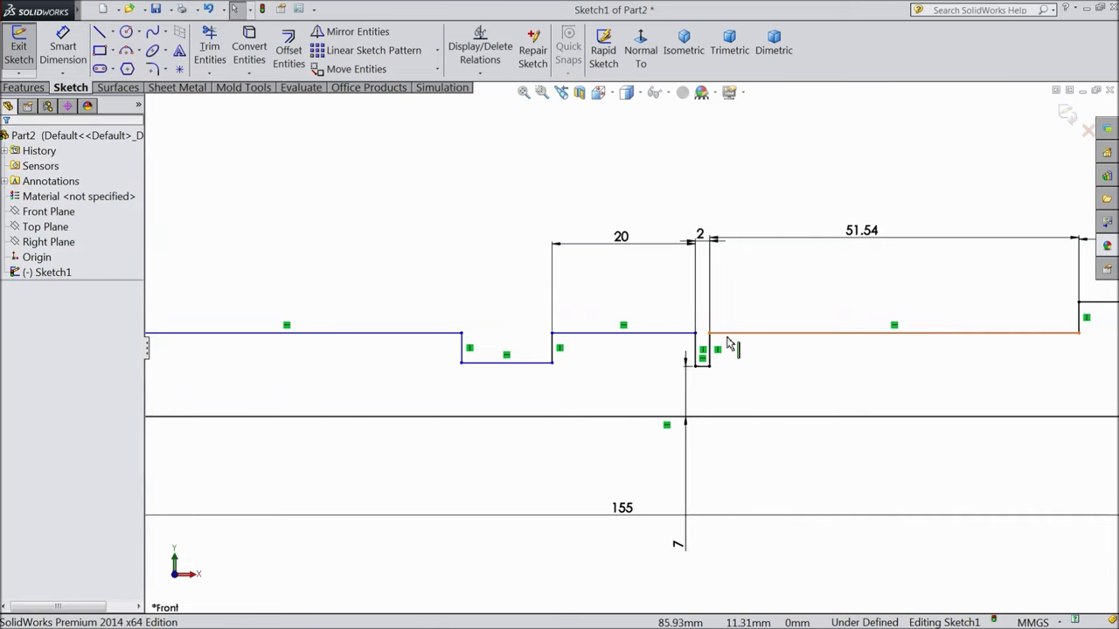
- Make the three upper edges separated by the two notches collinear
left_click(719, 335)
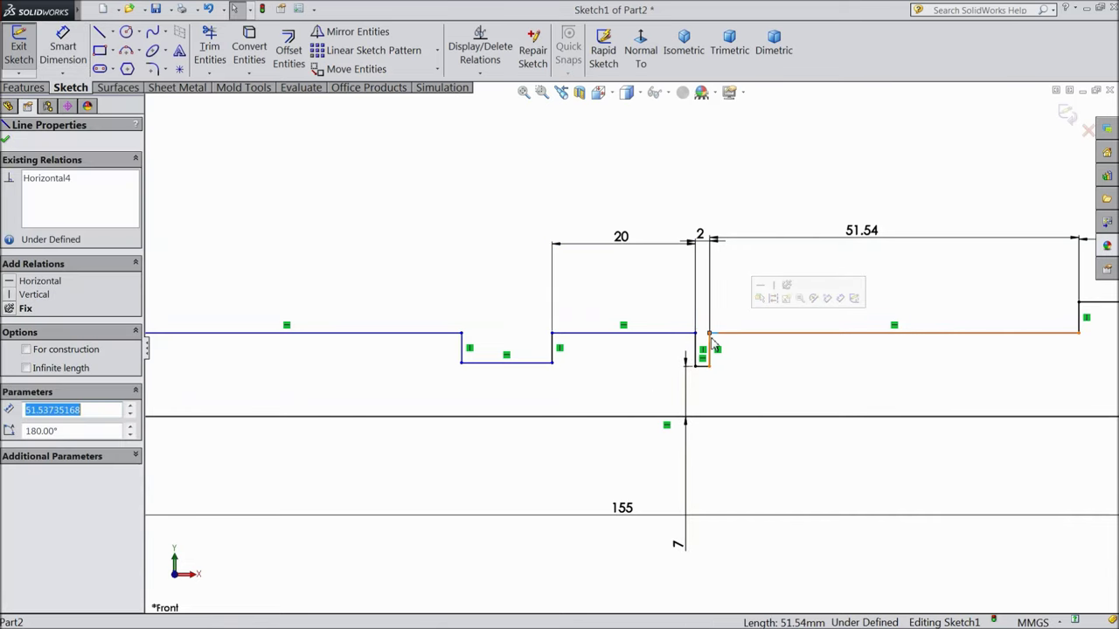
left_click(657, 341, "ctrl")
left_click(448, 336, "ctrl")
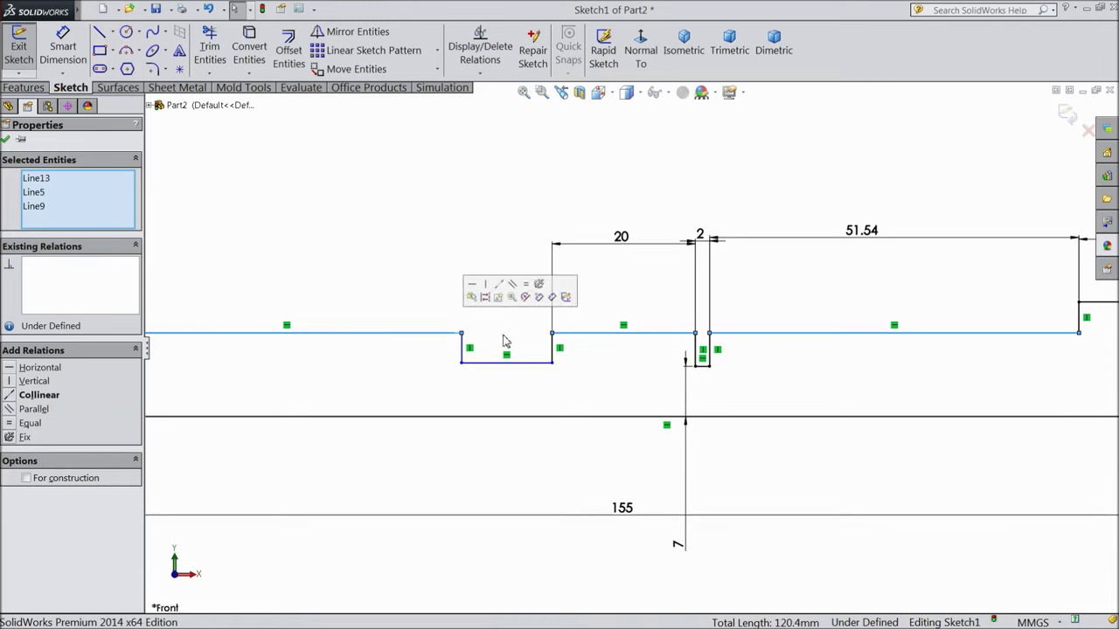
left_click(497, 286)
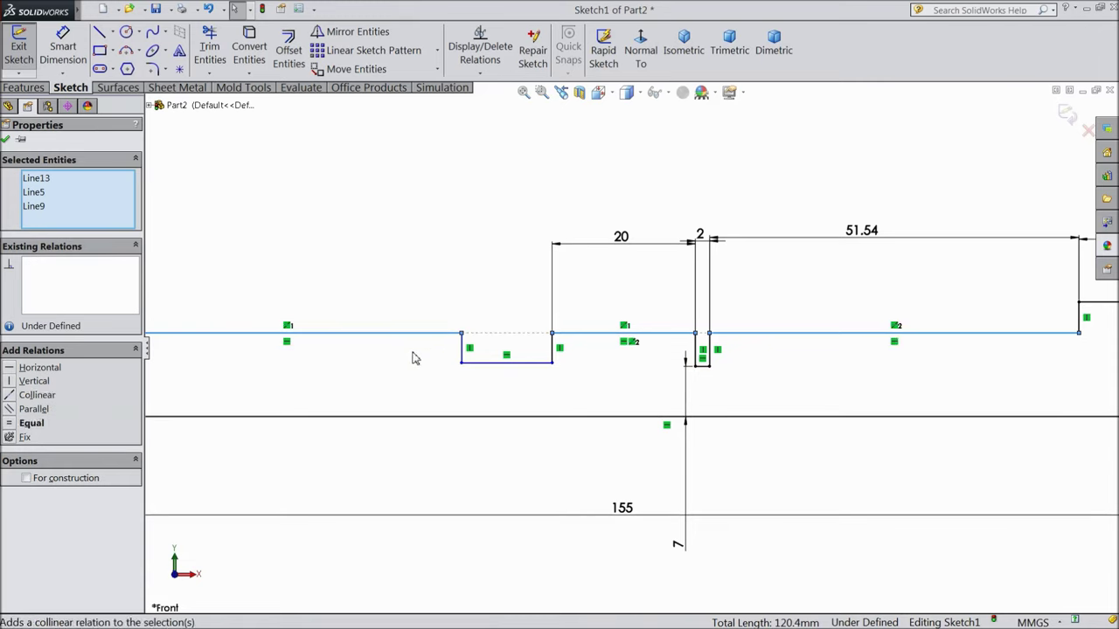
- Make the floor lines of the two notches collinear and equal in length
left_click(529, 362)
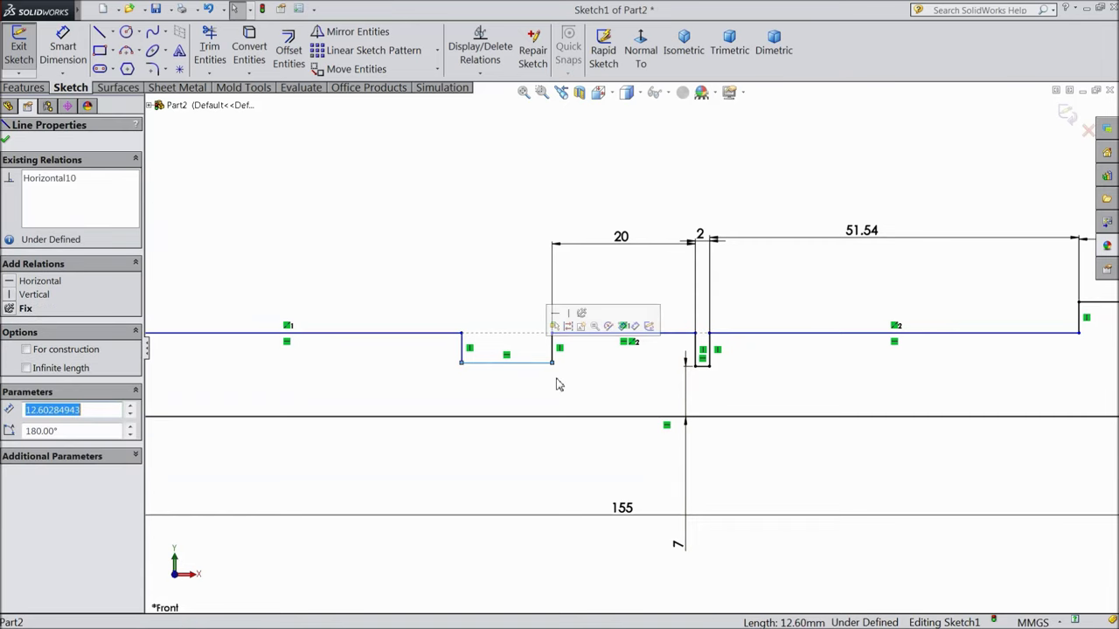
left_click(704, 366, "ctrl")
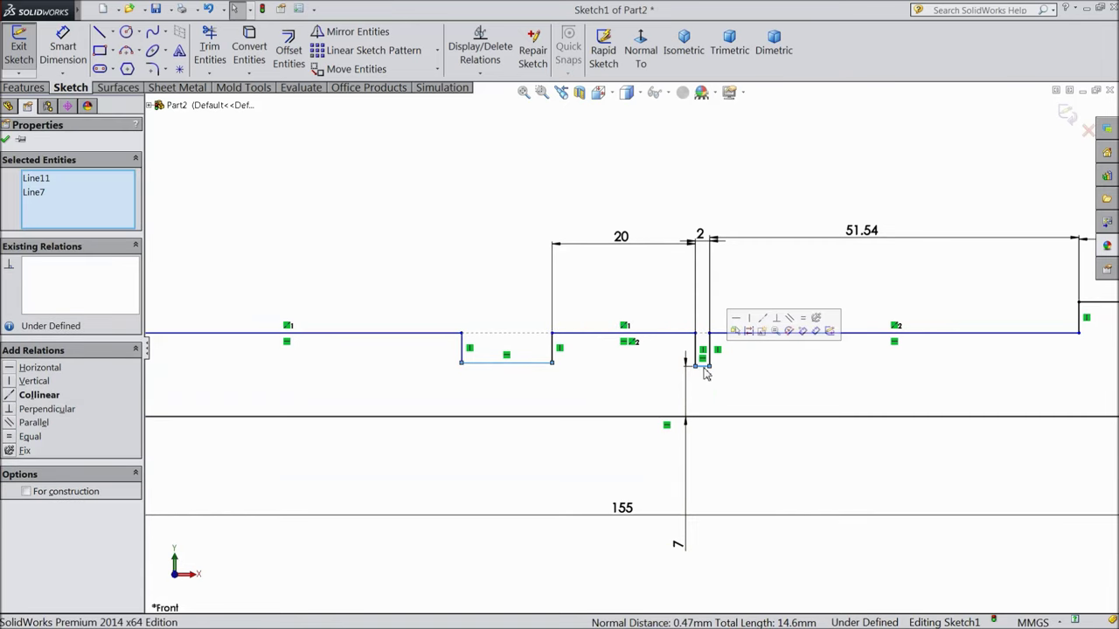
left_click(760, 325)
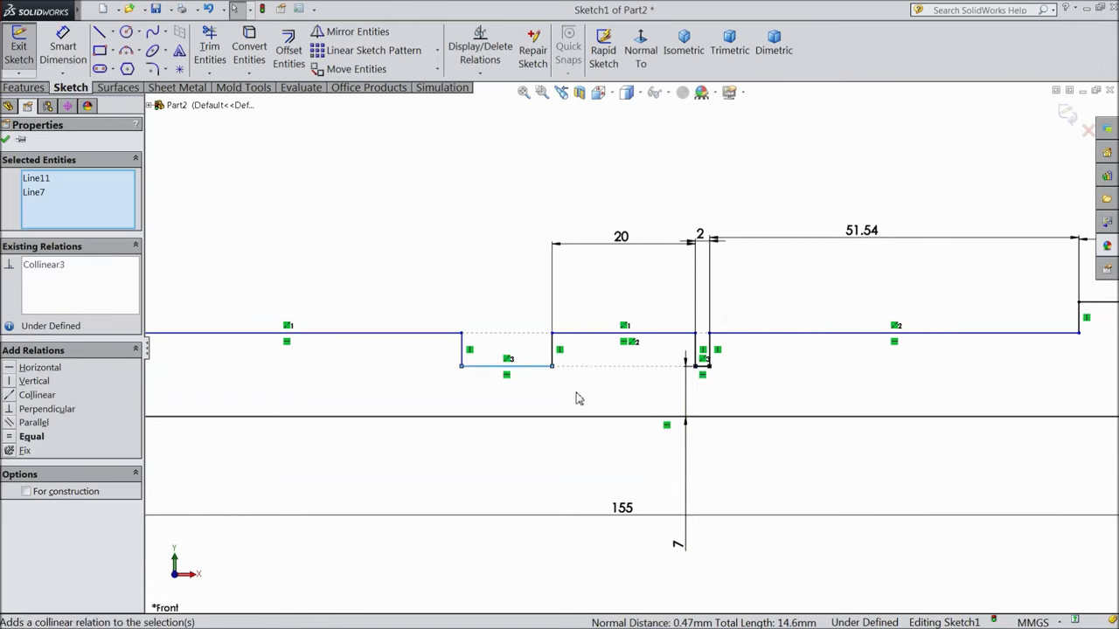
left_click(10, 438)
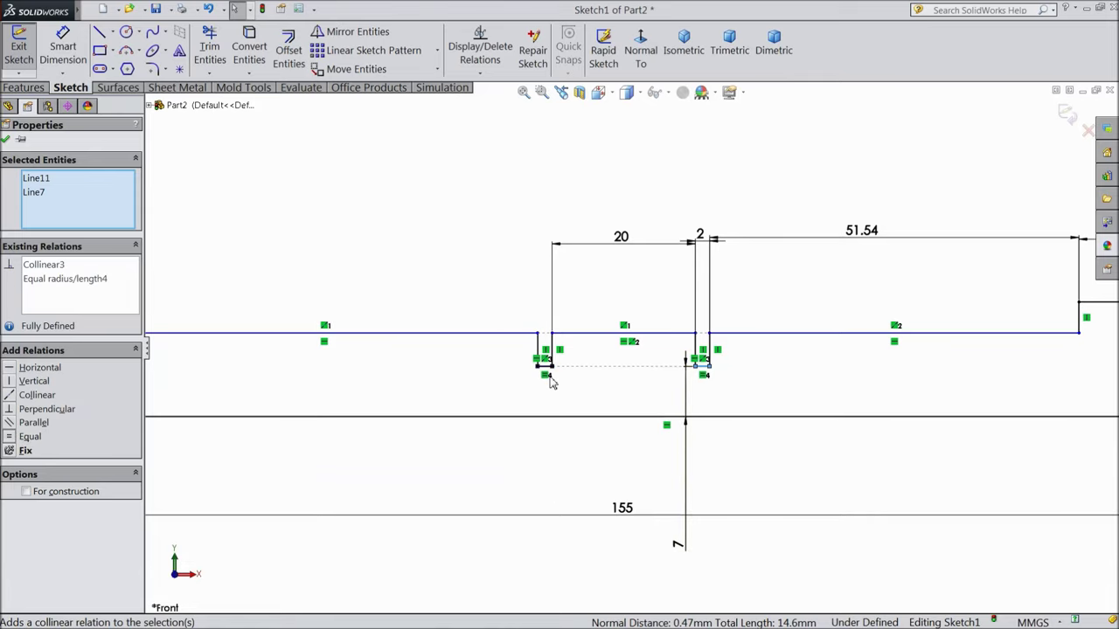
- Dimension the vertical edge at the origin to 9 mm and finish dimensioning
scroll(559, 399, "up", 1)
scroll(508, 373, "up", 1)
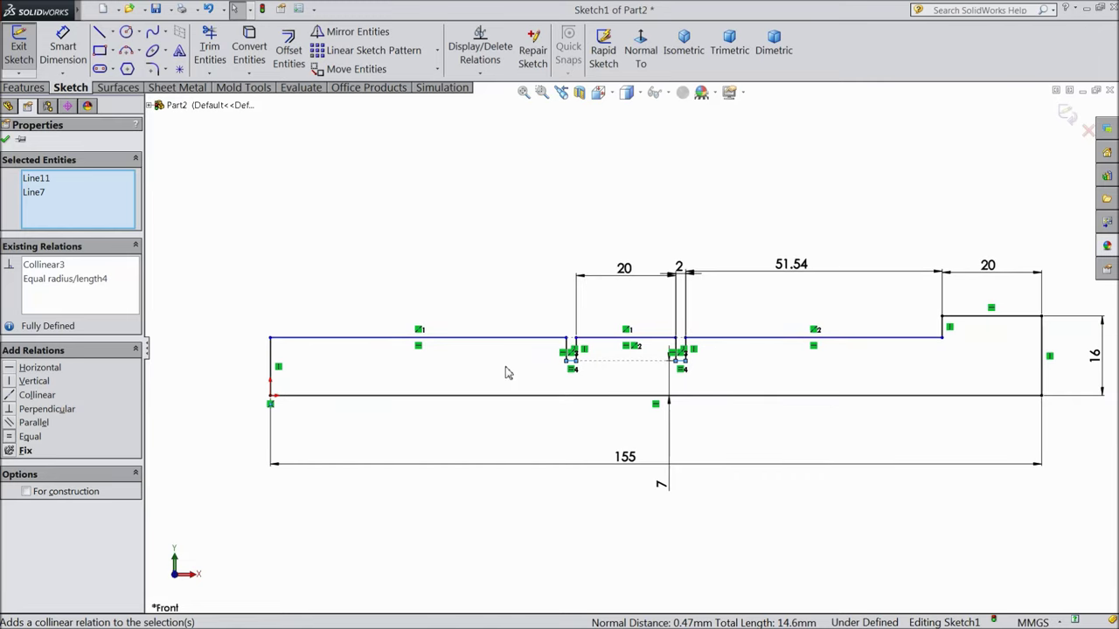
left_click(63, 50)
left_click(273, 374)
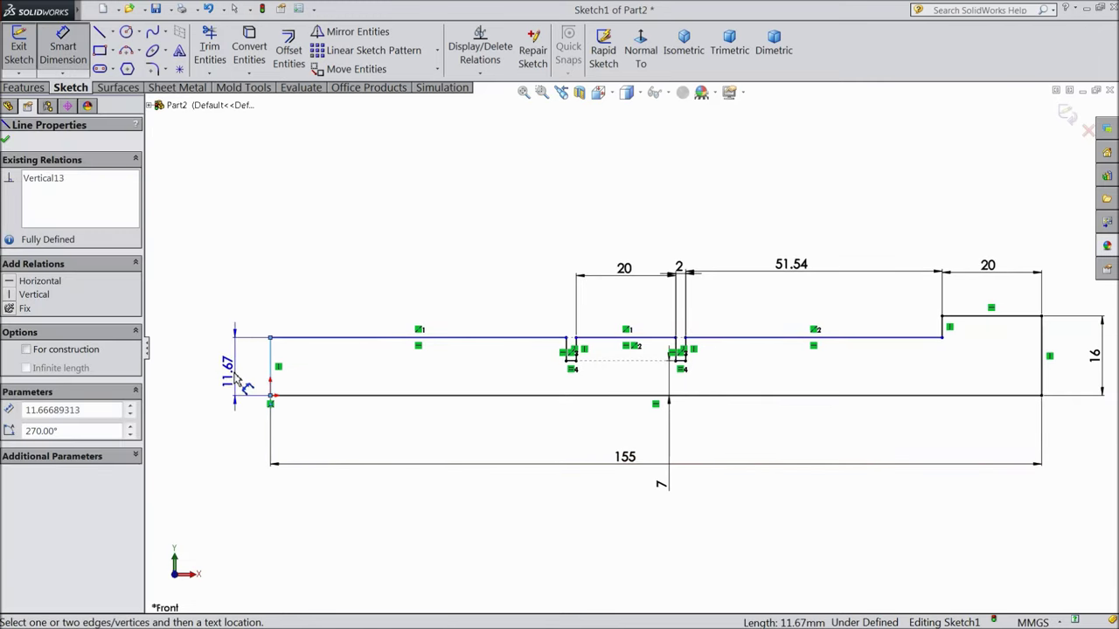
left_click(234, 380)
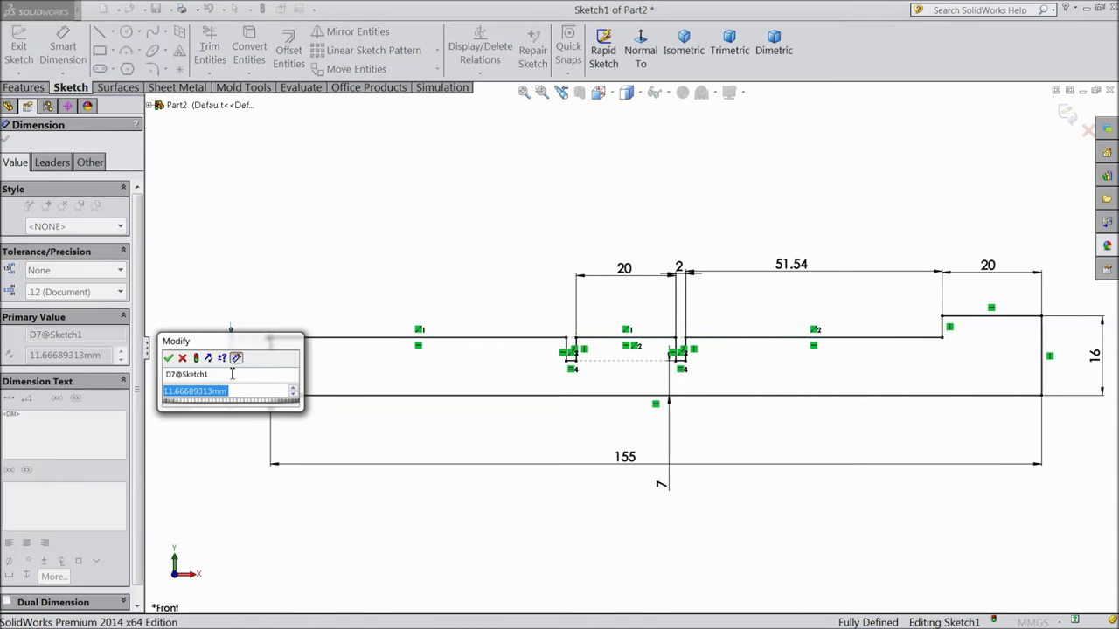
type("9")
left_click(168, 357)
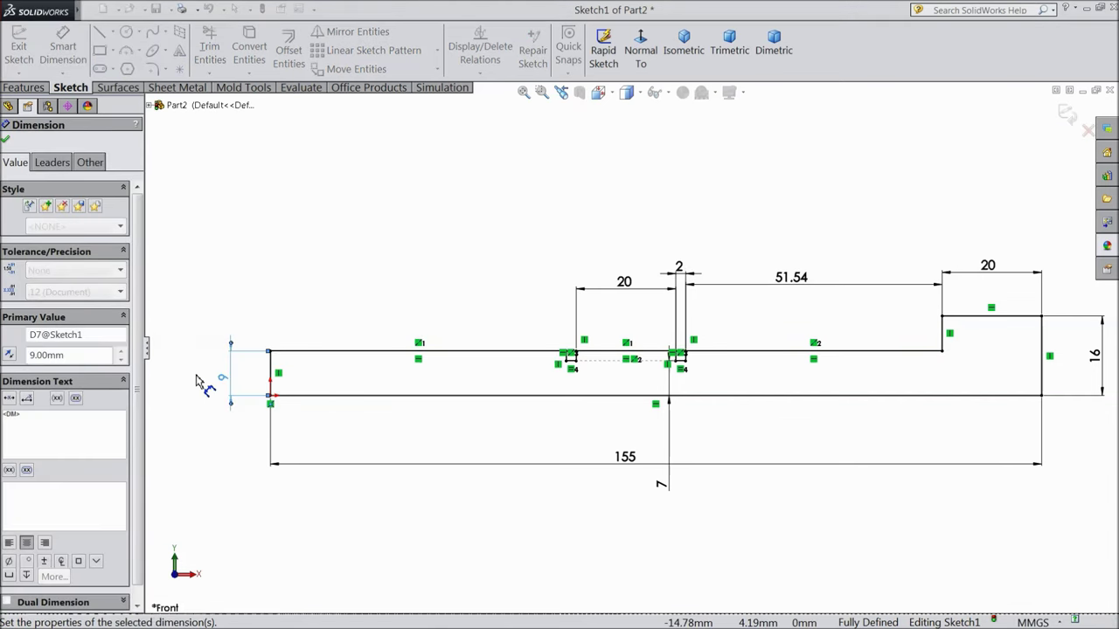
key("z")
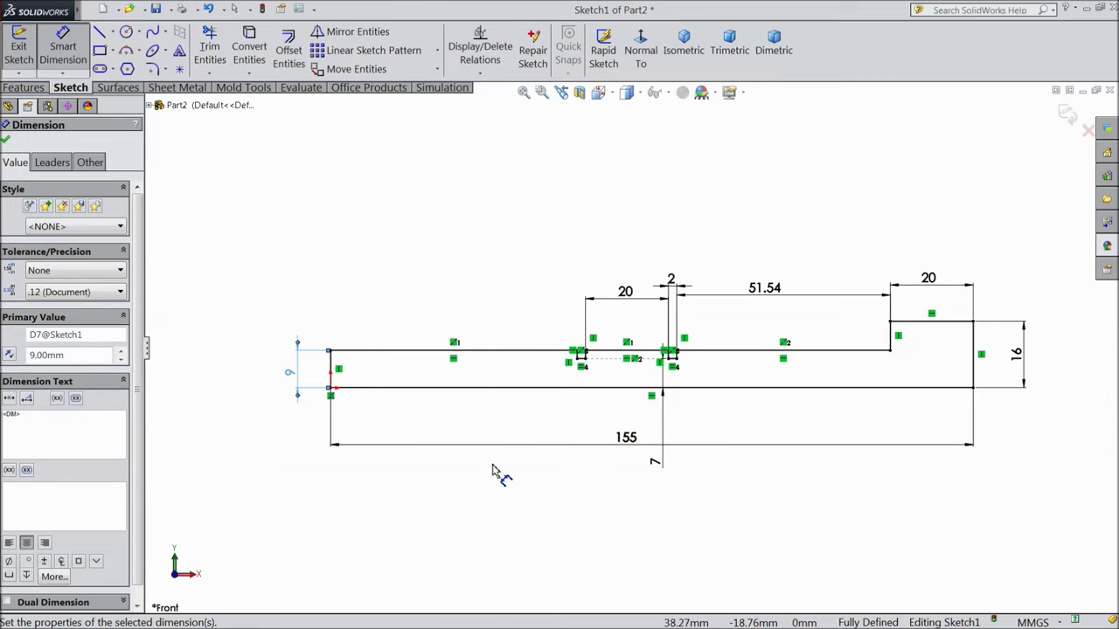
key("z")
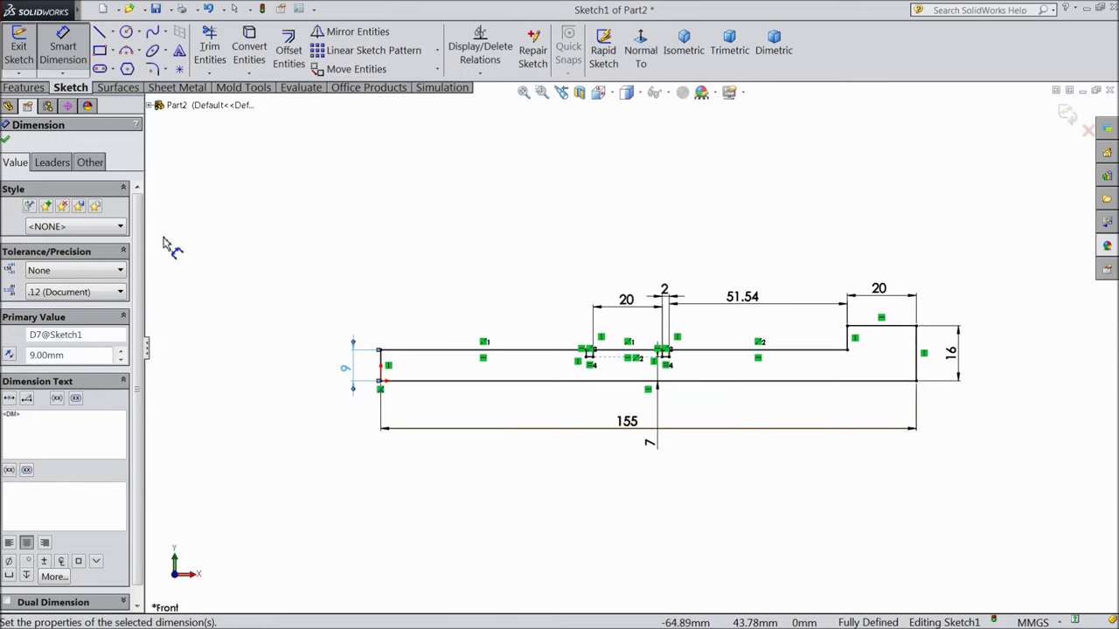
left_click(5, 141)
- Convert the profile's 155 mm bottom line to construction geometry
scroll(612, 380, "up", 2)
left_click(638, 381)
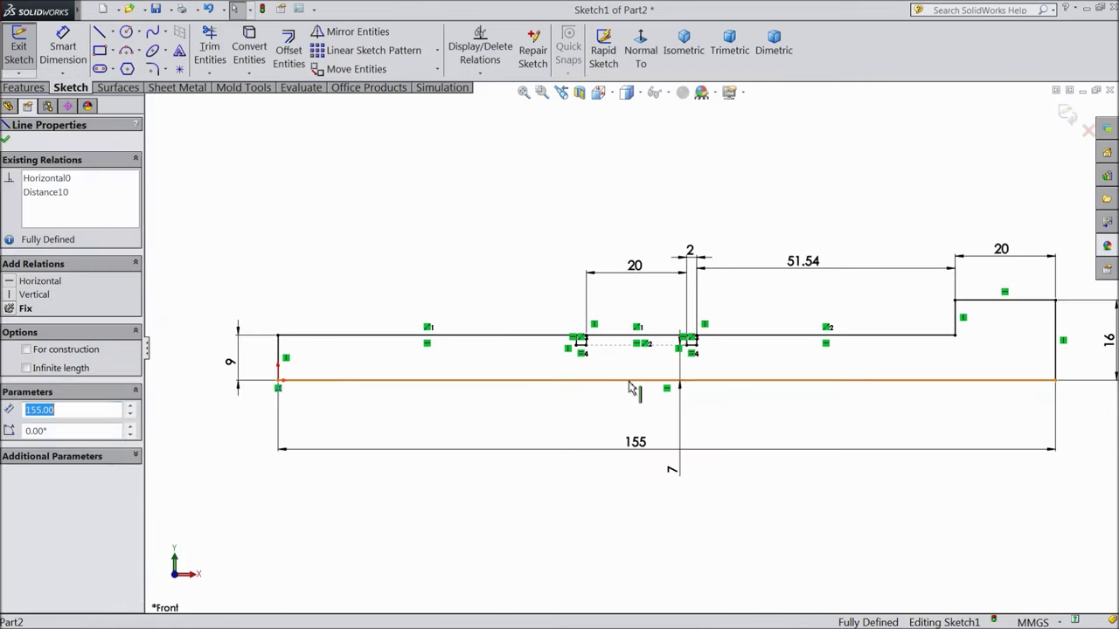
left_click(672, 344)
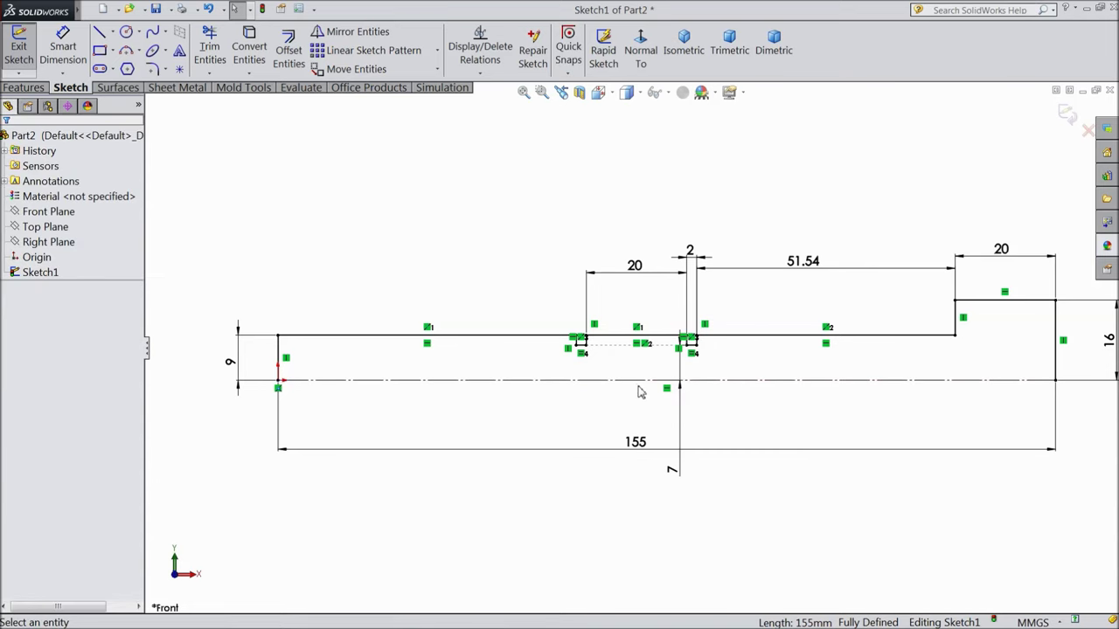
- Revolve the profile 360 degrees about the bottom centerline, letting the open sketch be closed automatically
key("z")
key("z")
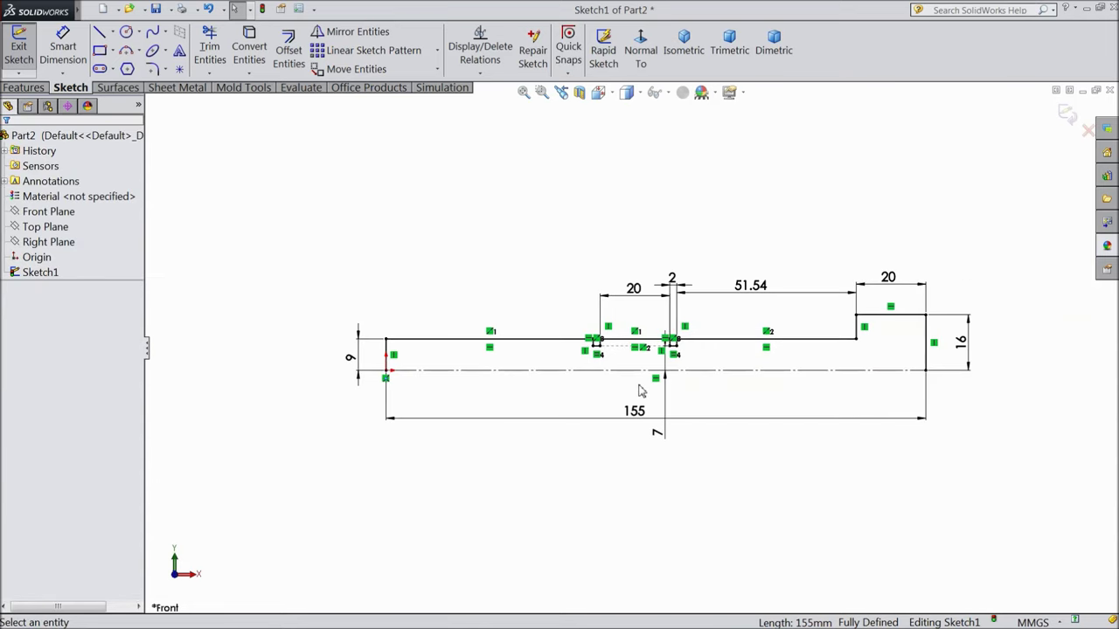
left_click(21, 88)
left_click(80, 55)
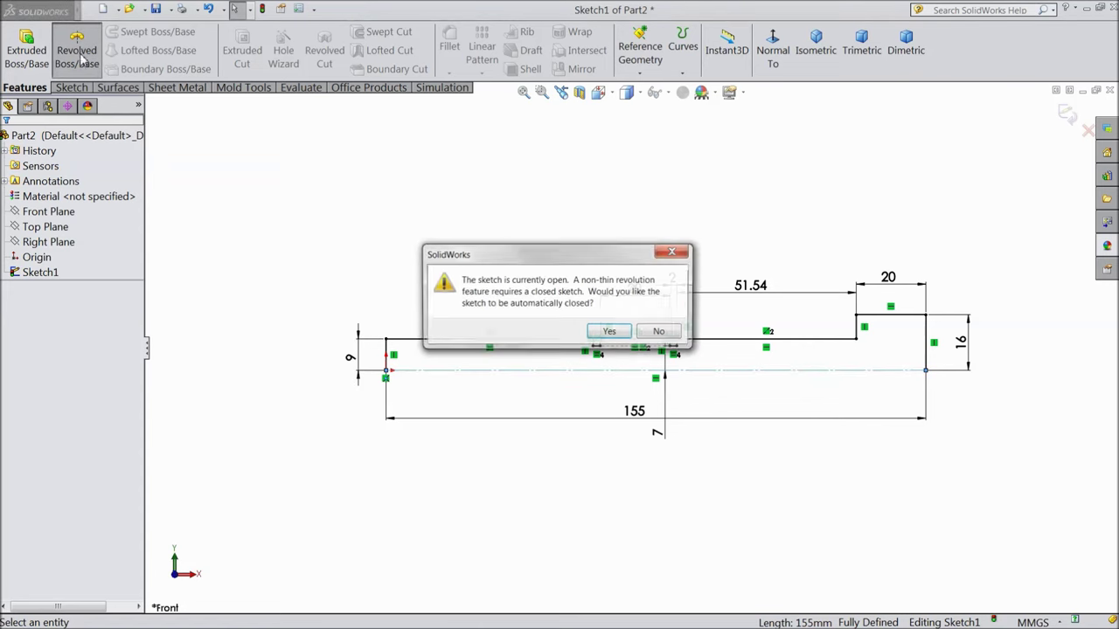
left_click(611, 333)
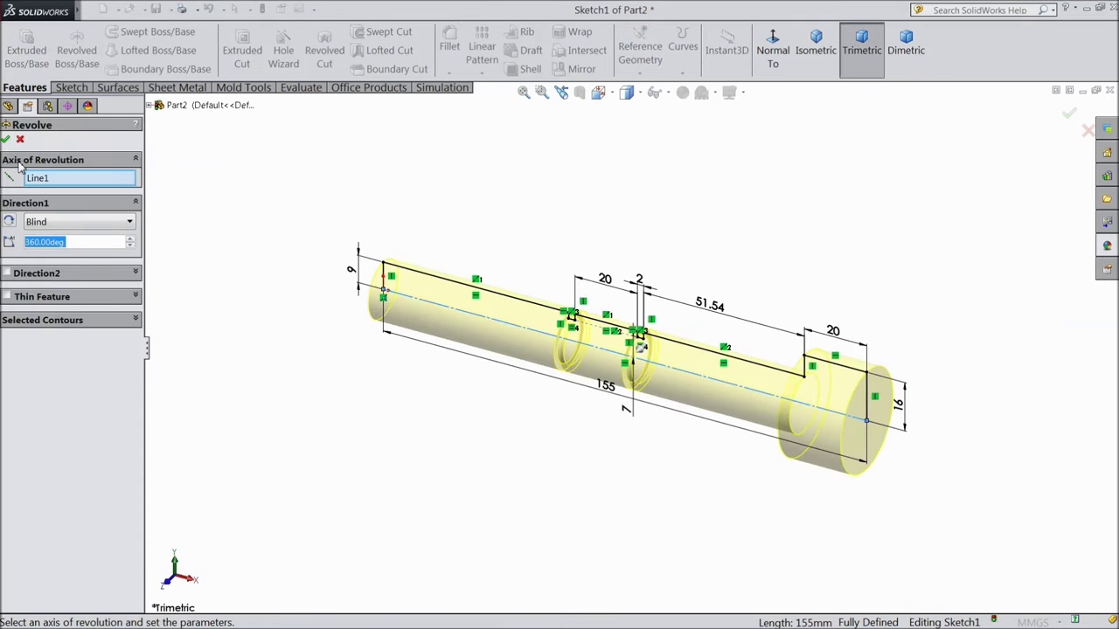
left_click(7, 140)
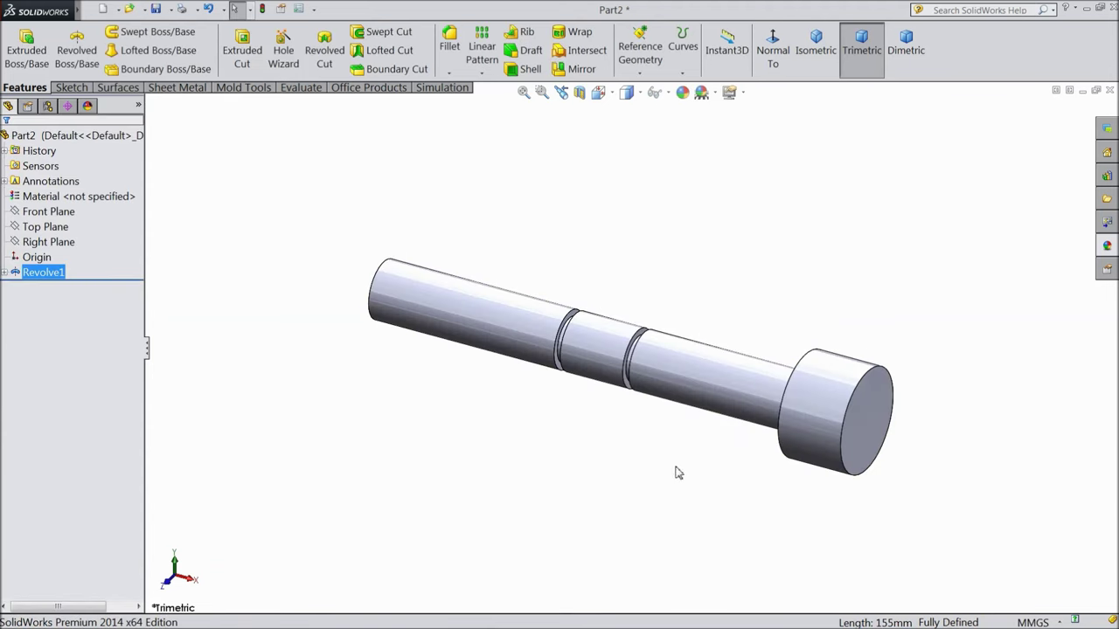
- Chamfer both outer circular edges of the pin's head by 3 mm at 45 degrees
left_click(449, 76)
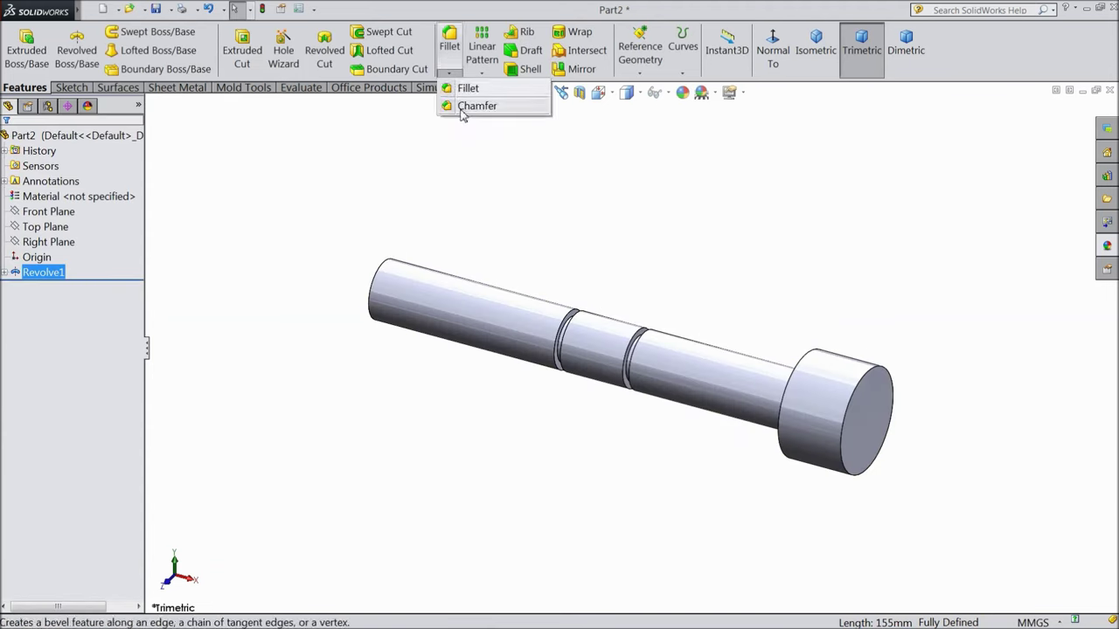
left_click(473, 108)
type("3")
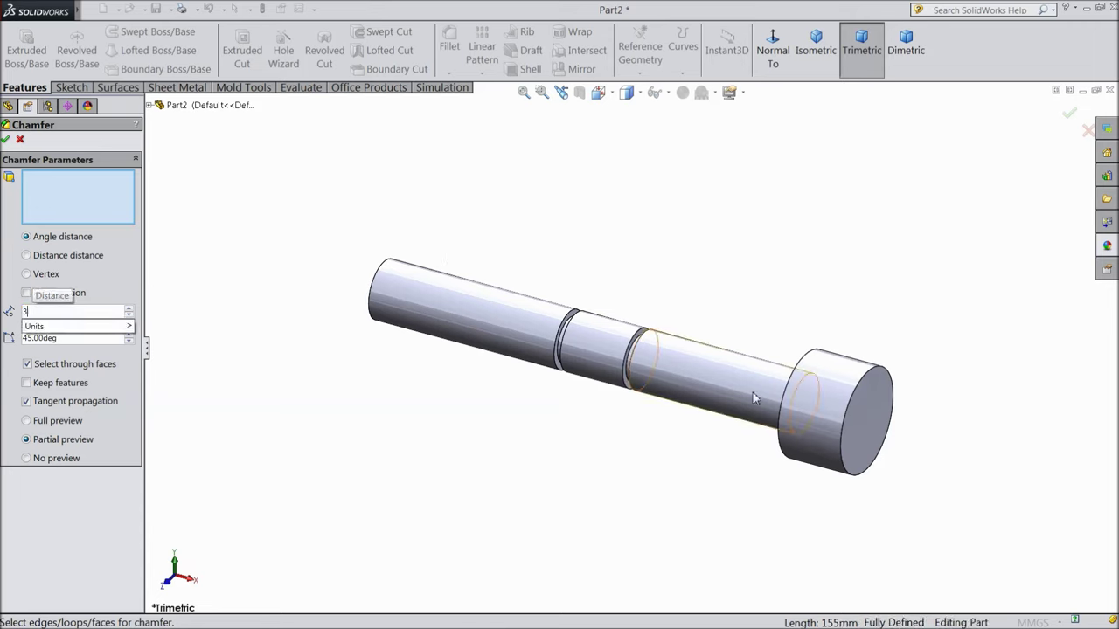
left_click(819, 411)
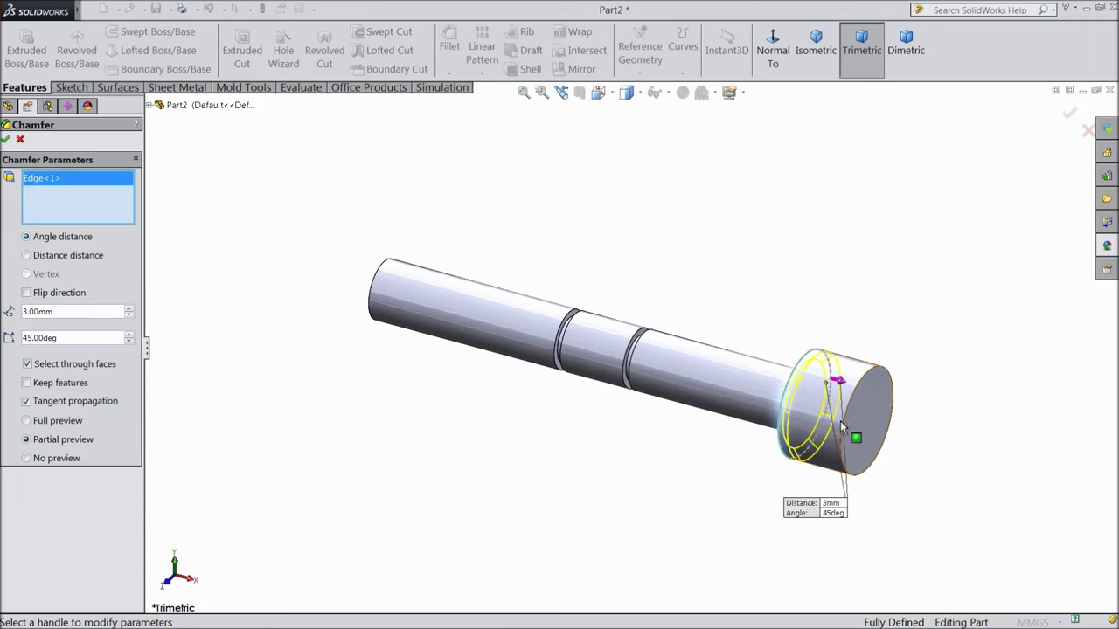
left_click(838, 424)
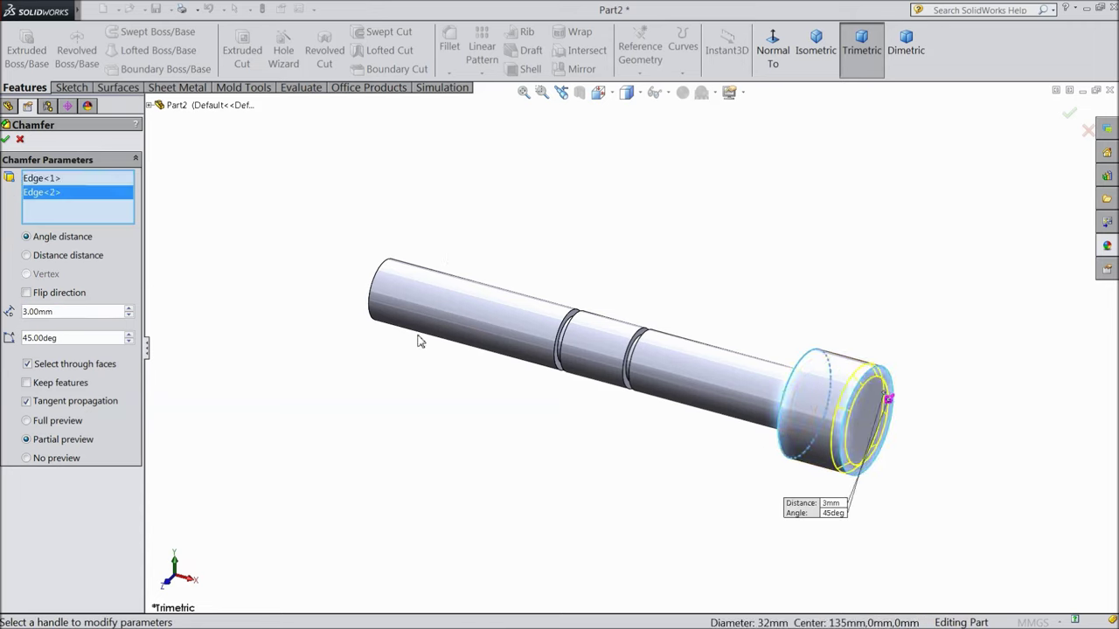
left_click(6, 140)
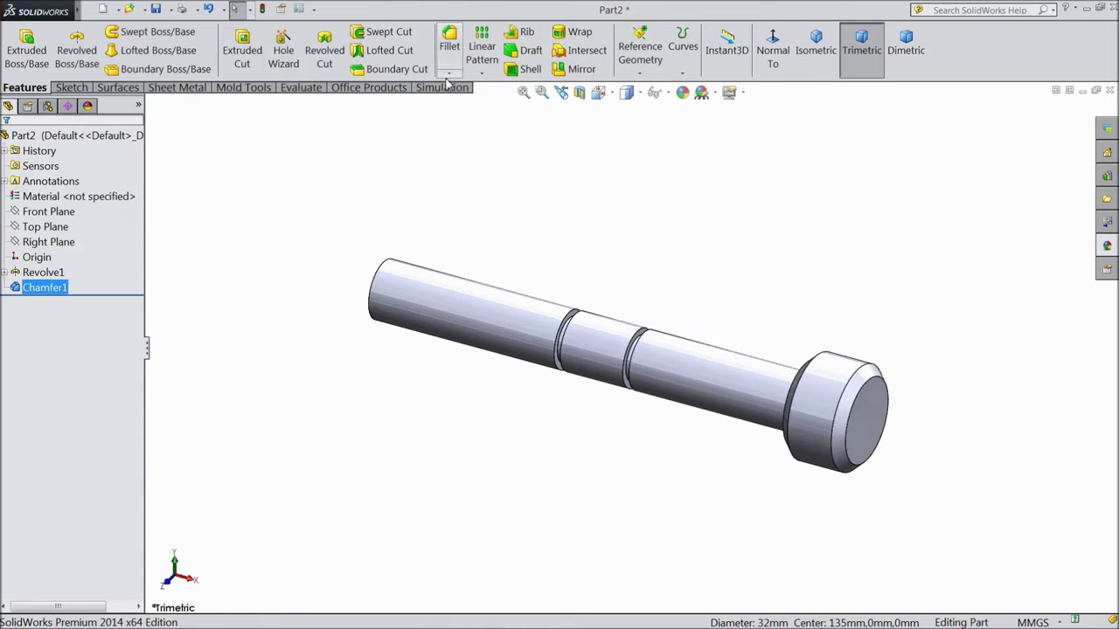
- Chamfer the circular edge at the shaft's free end by 2 mm at 45 degrees
left_click(448, 75)
left_click(454, 106)
type("2")
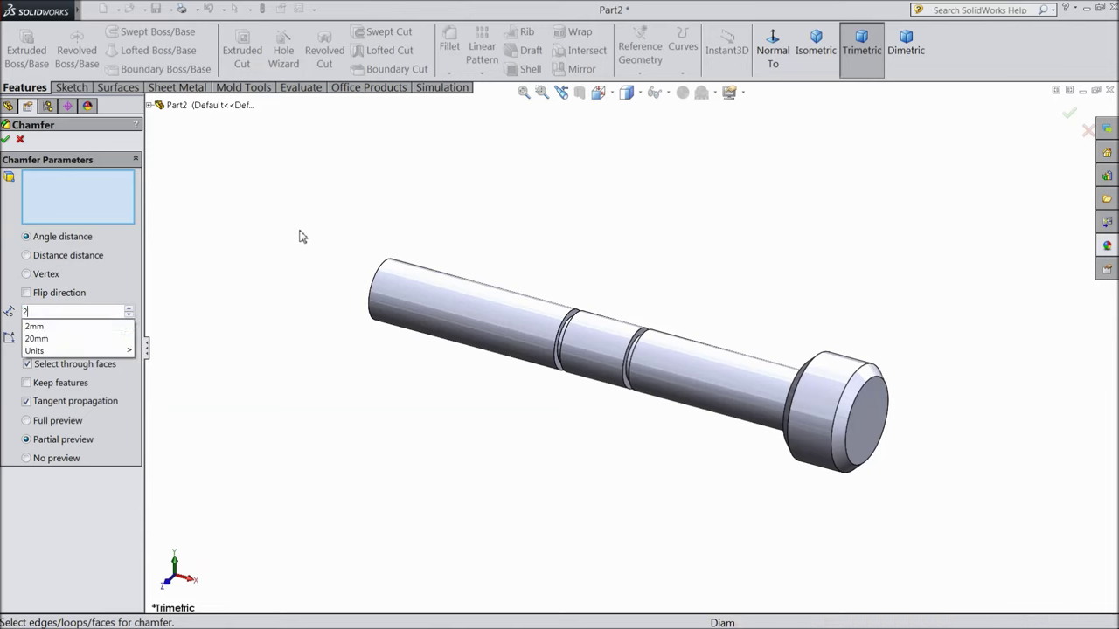
left_click(372, 302)
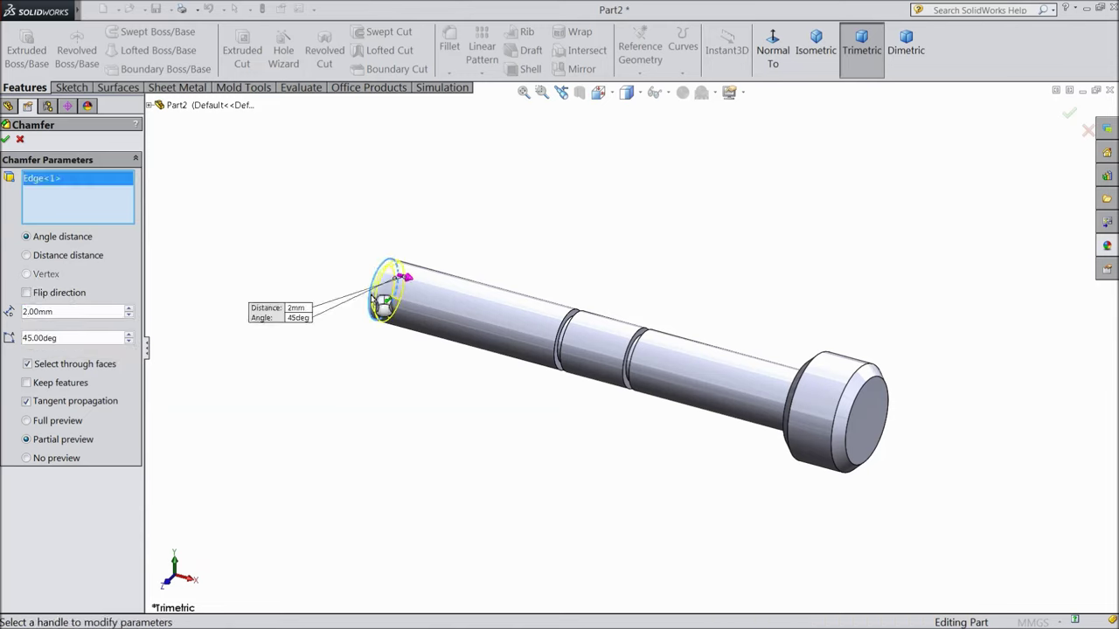
scroll(477, 324, "down", 1)
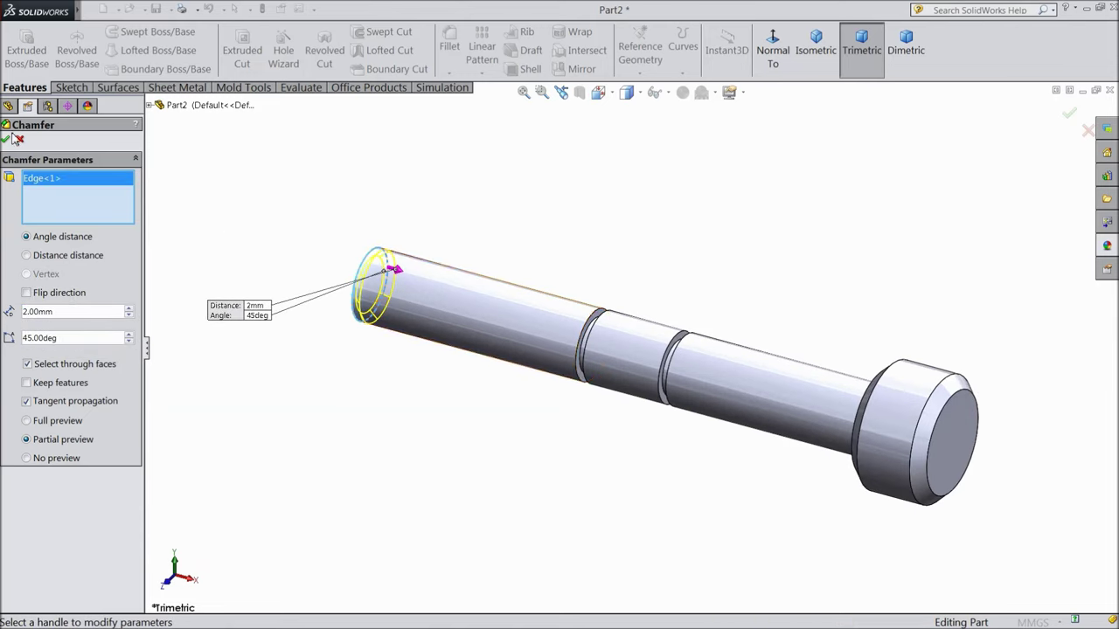
left_click(6, 140)
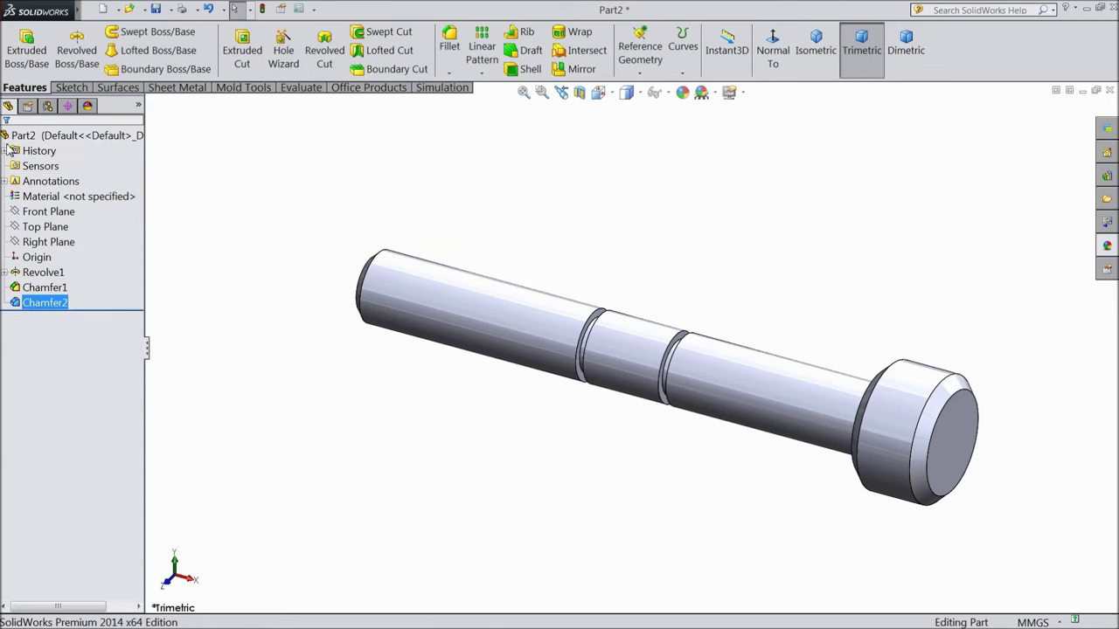
- Sketch a circle about 9.8 mm in diameter on the Front Plane, centered on the pin's axis within the head
left_click(47, 214)
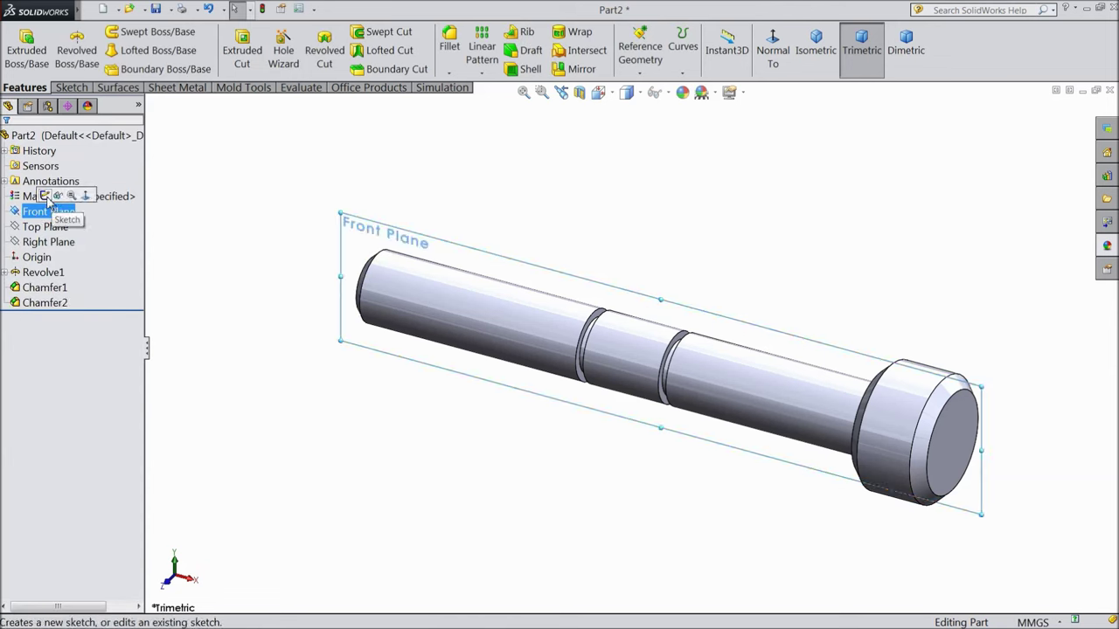
left_click(45, 196)
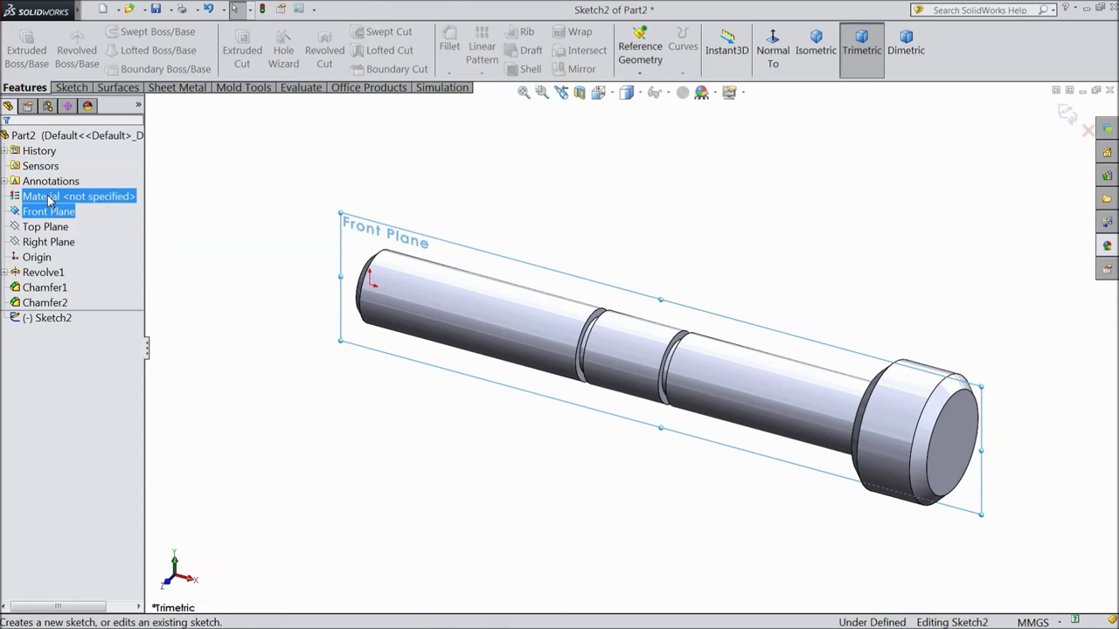
left_click(774, 54)
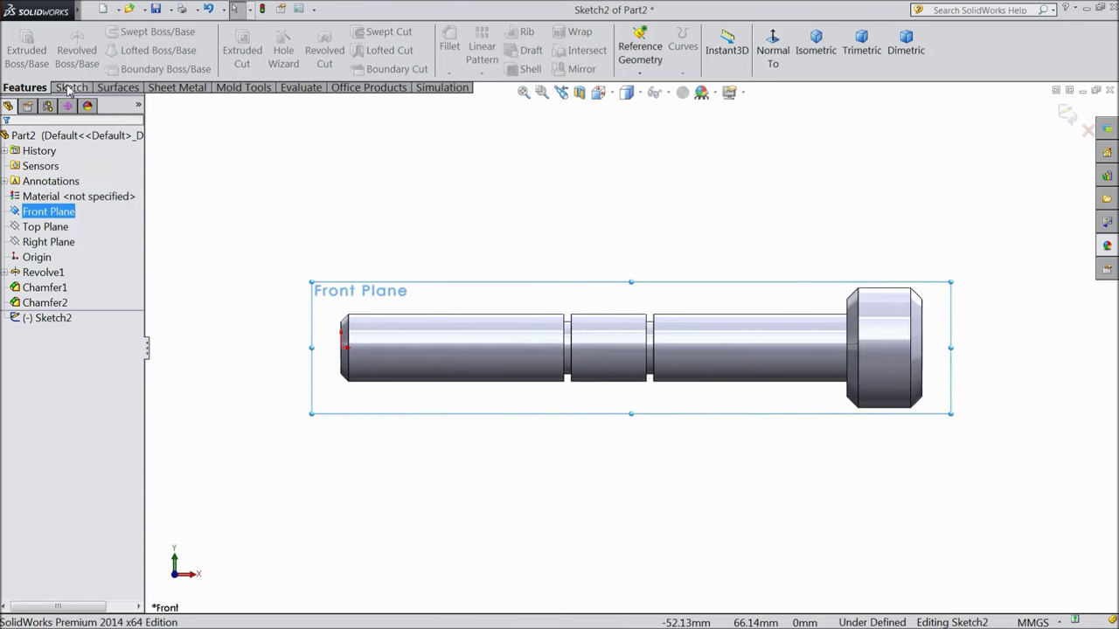
left_click(126, 32)
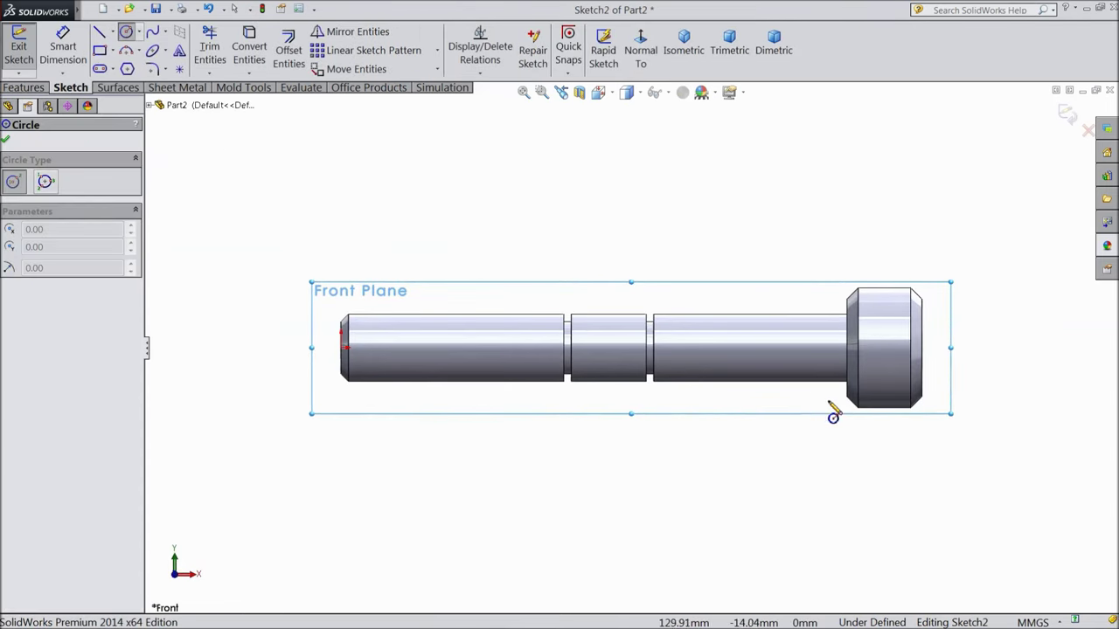
scroll(870, 385, "down", 2)
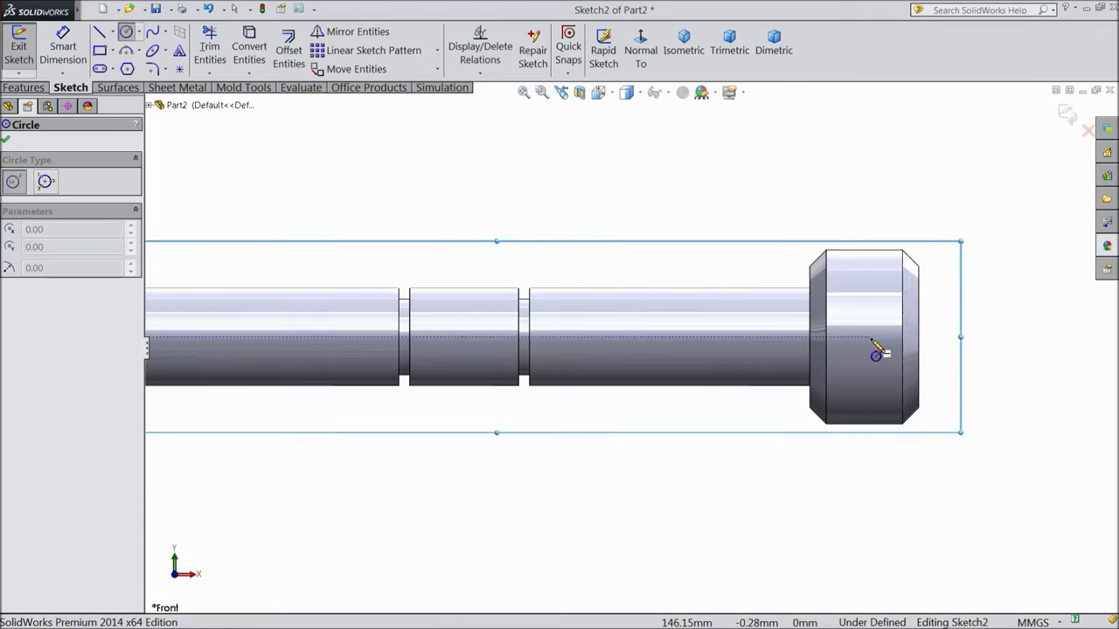
left_click(870, 339)
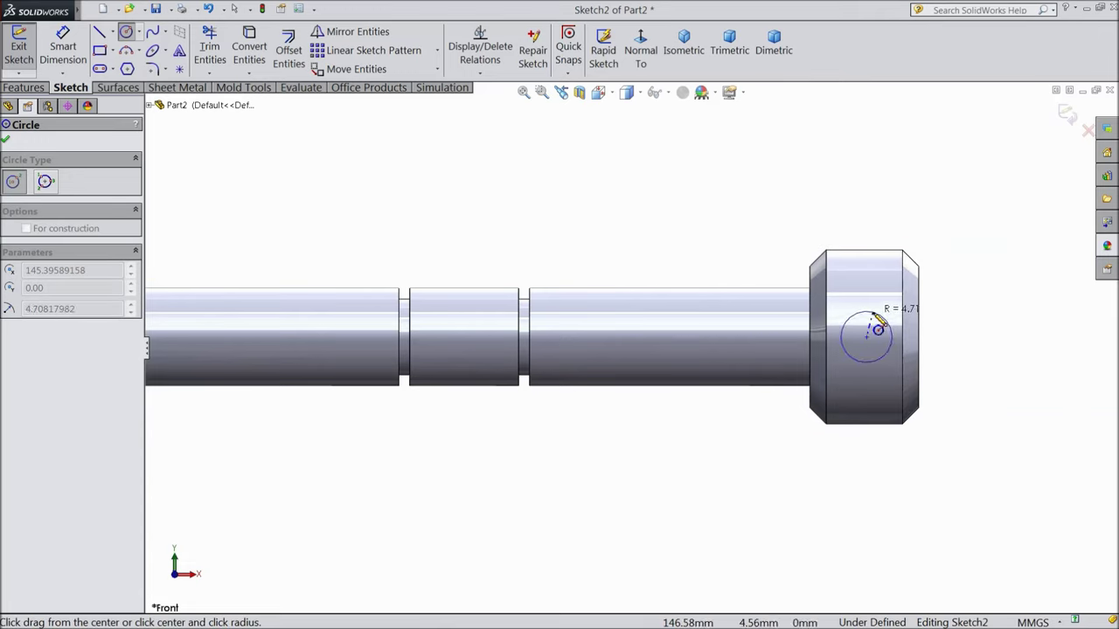
left_click(866, 327)
- Dimension the circle's diameter to 6 mm
left_click(63, 48)
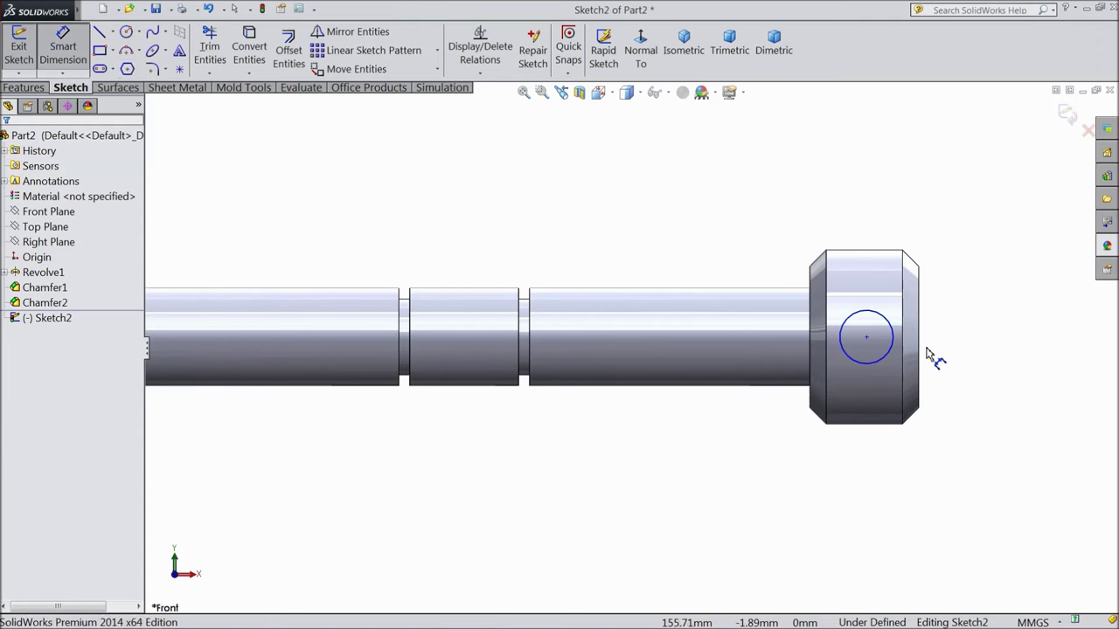
left_click(891, 360)
left_click(998, 281)
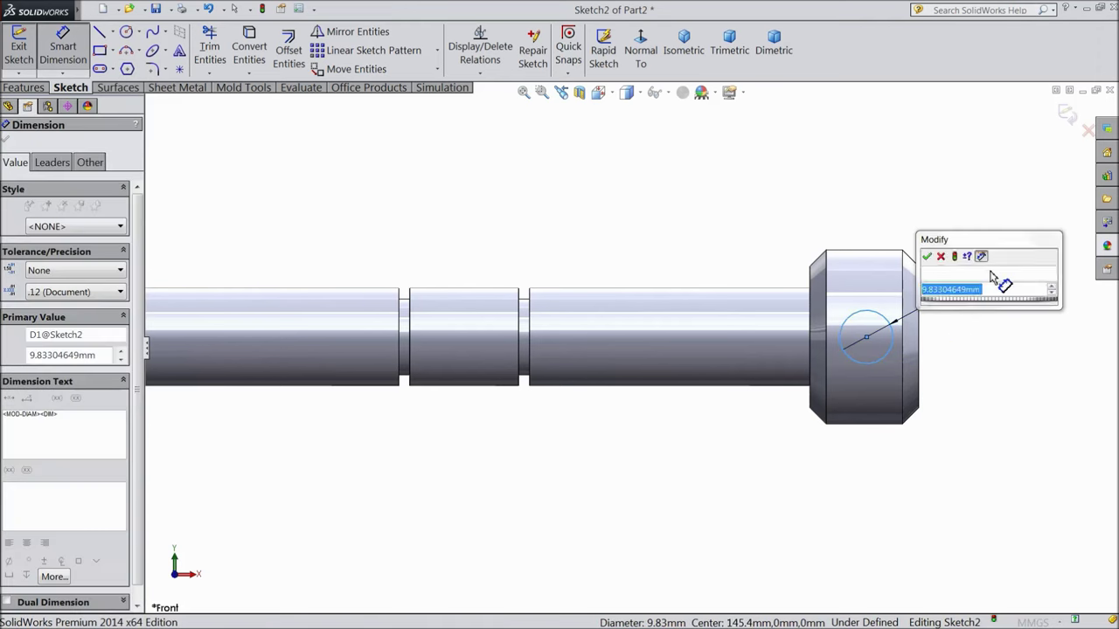
type("6")
left_click(928, 257)
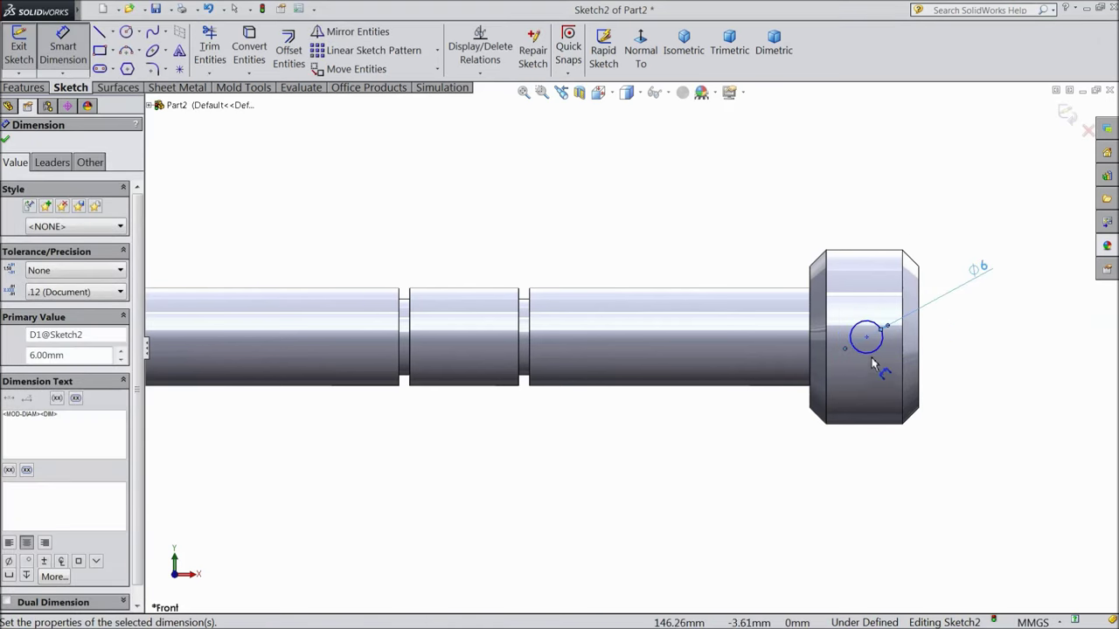
- Dimension the distance from the circle's center to the head's outer end face to 10 mm
left_click(876, 357)
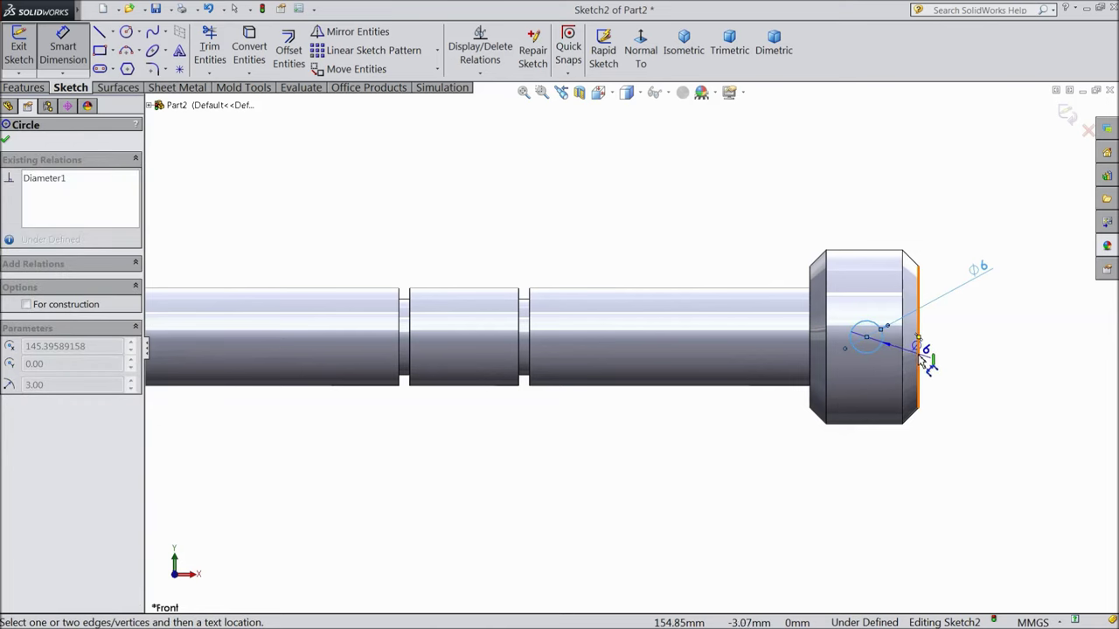
left_click(919, 354)
left_click(885, 230)
type("10")
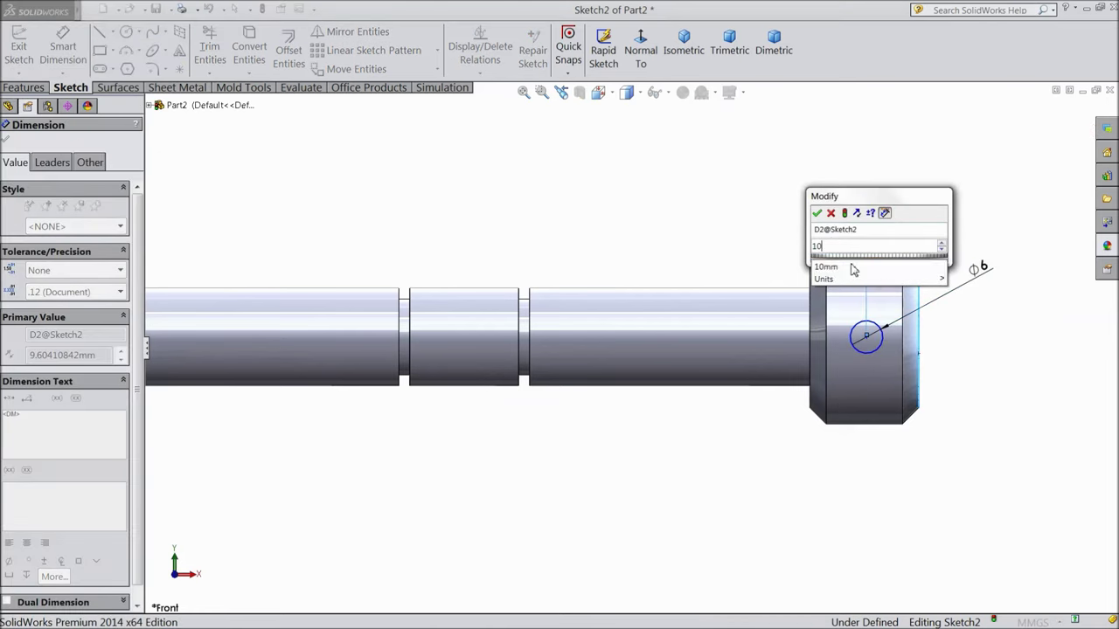
left_click(817, 214)
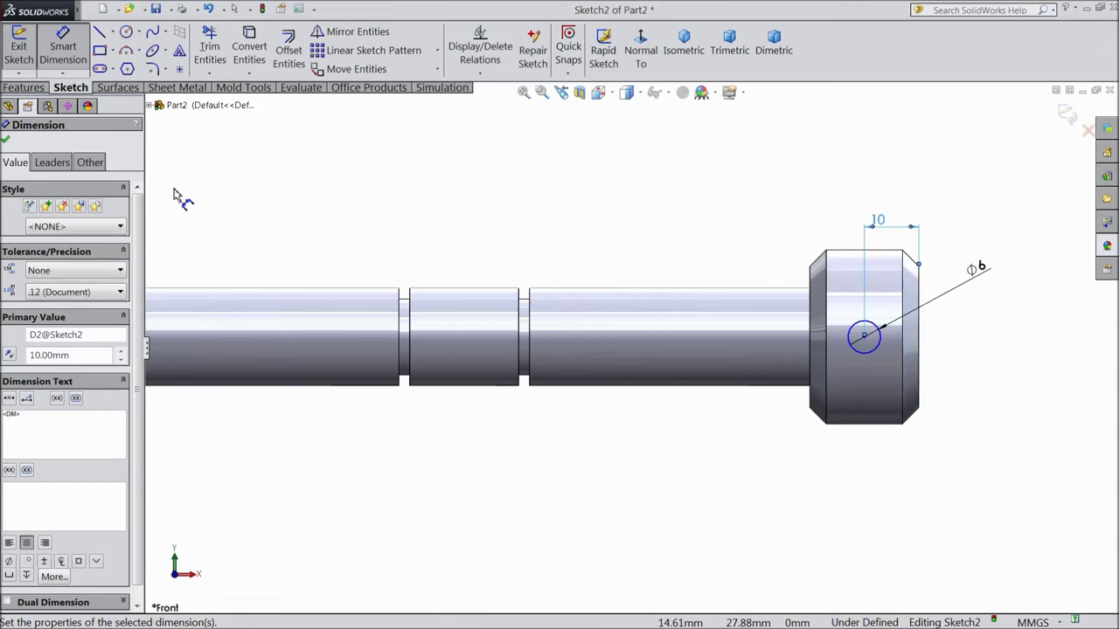
- Cut the circle through the head with a Mid Plane extruded cut 100 mm deep
left_click(25, 88)
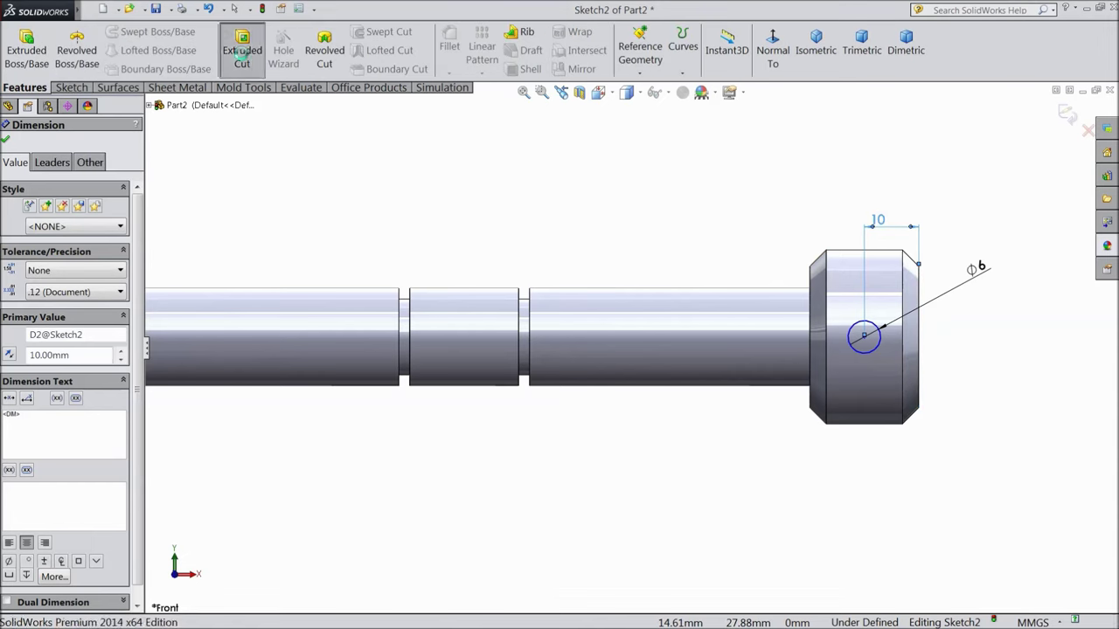
left_click(242, 50)
left_click(63, 225)
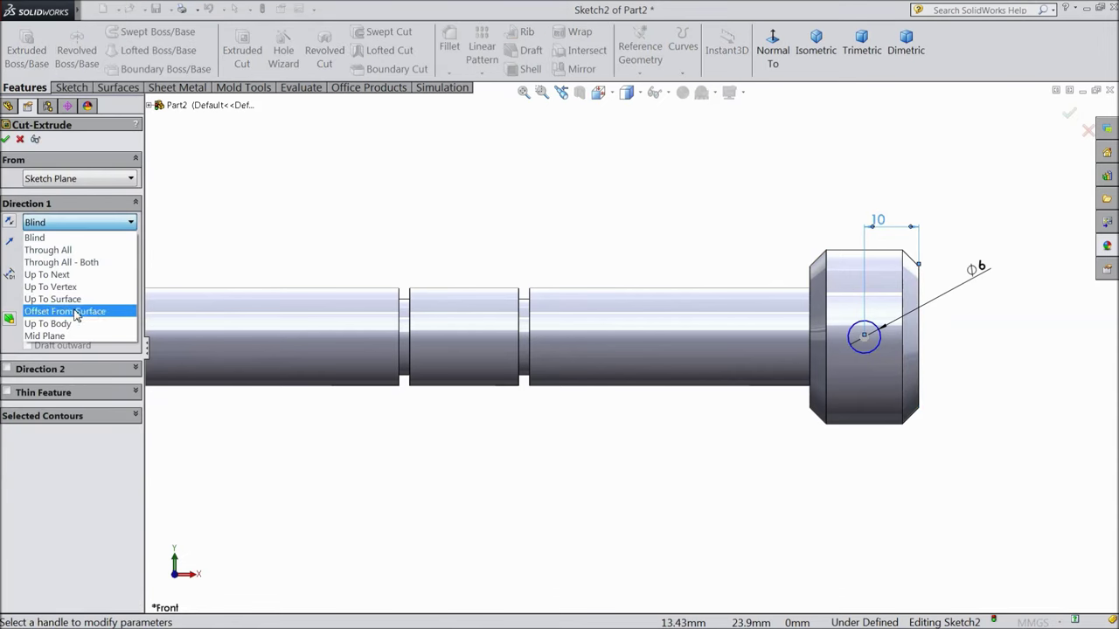
left_click(64, 336)
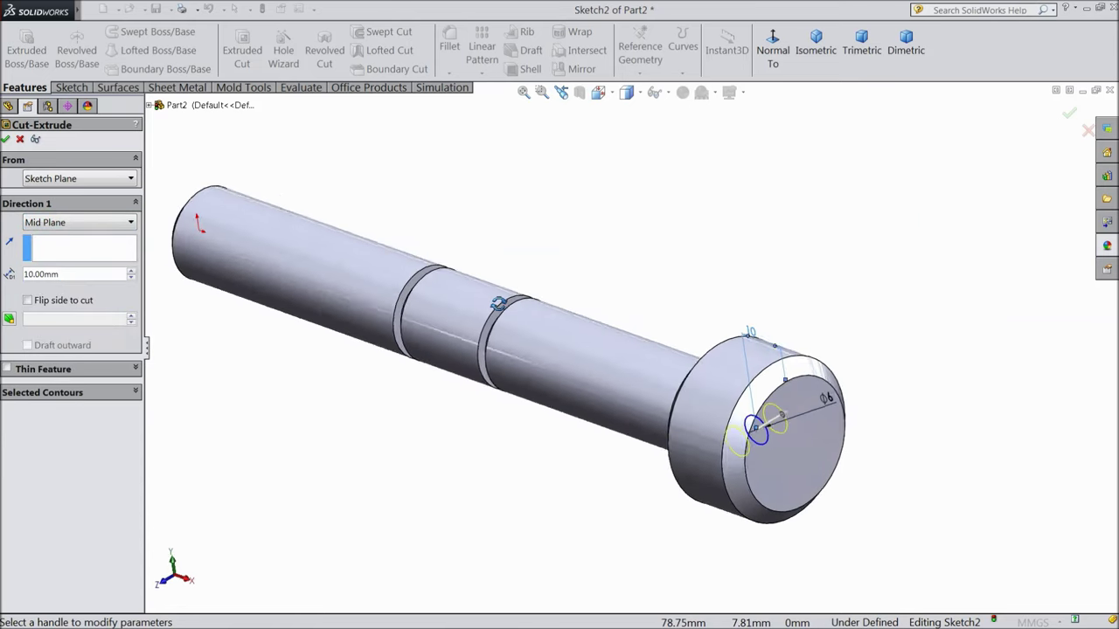
left_click(131, 273)
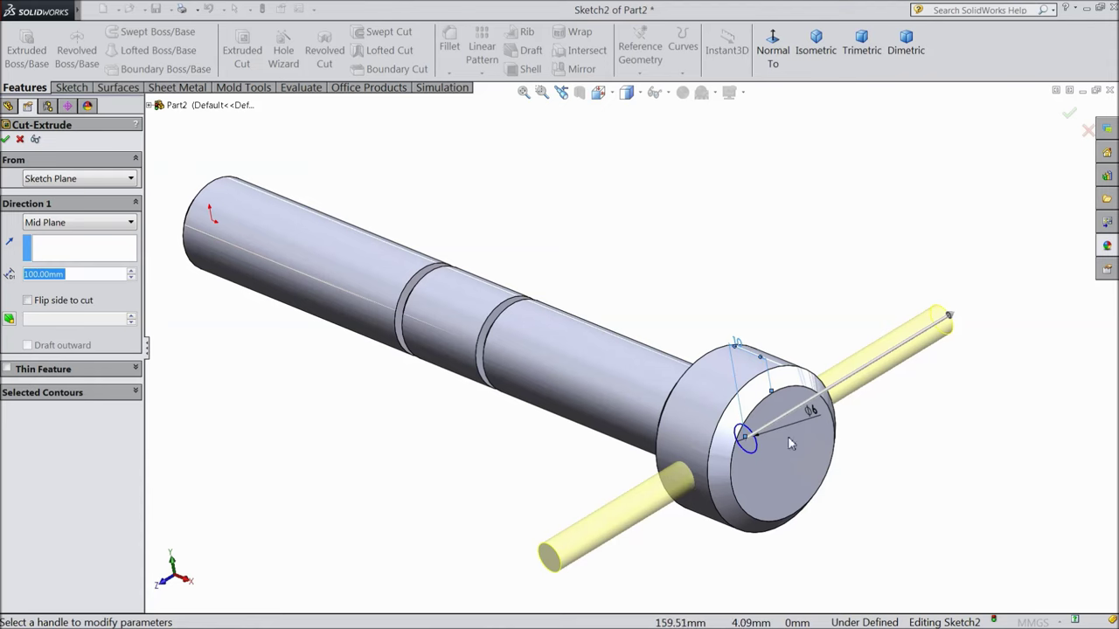
left_click(5, 139)
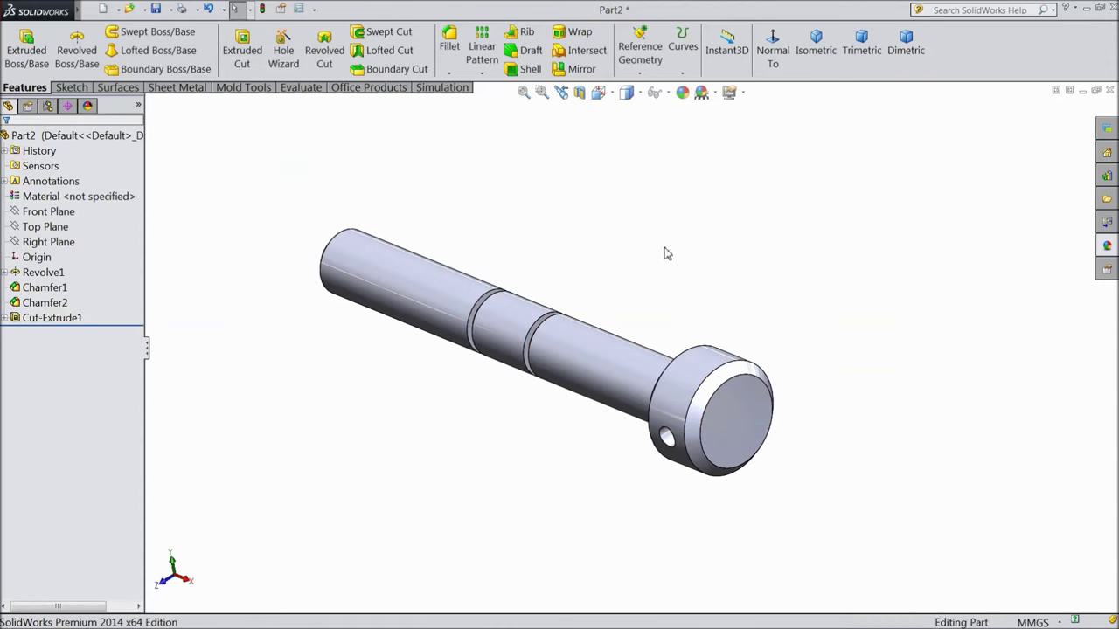
- Enter "cosmetic thread" as the SolidWorks Help search text
middle_click_drag(666, 250, 709, 307)
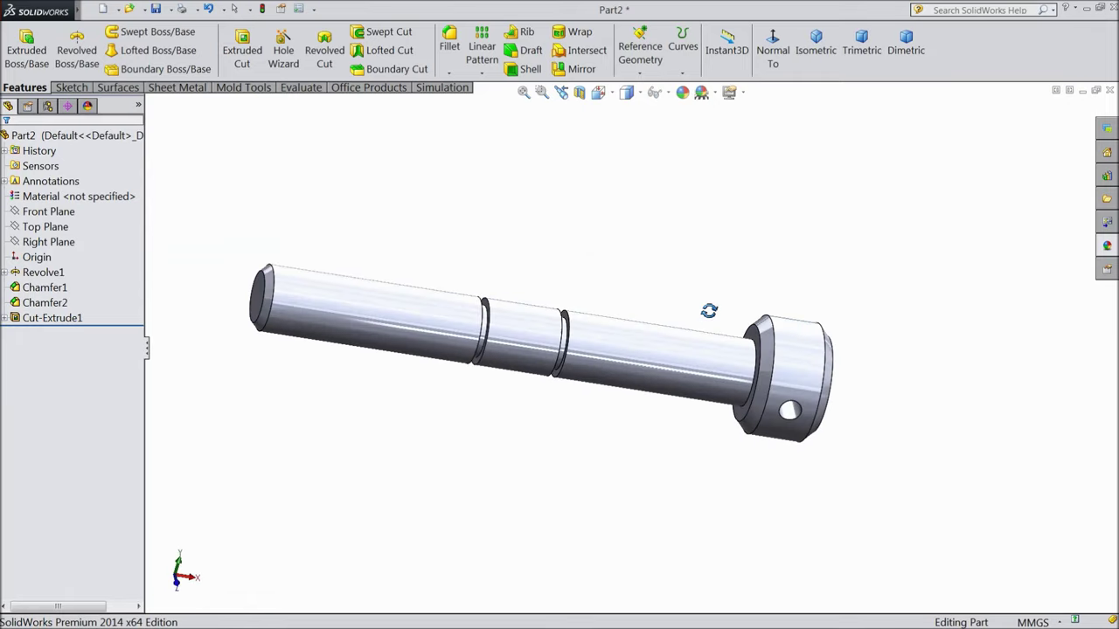
scroll(414, 332, "down", 2)
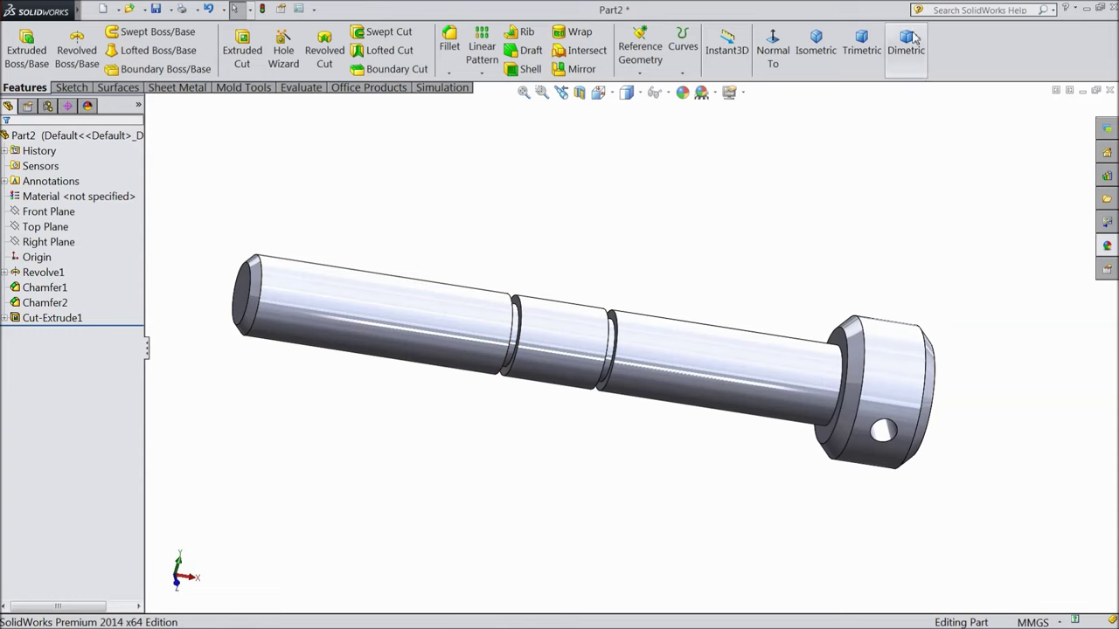
type("cosmetic thread")
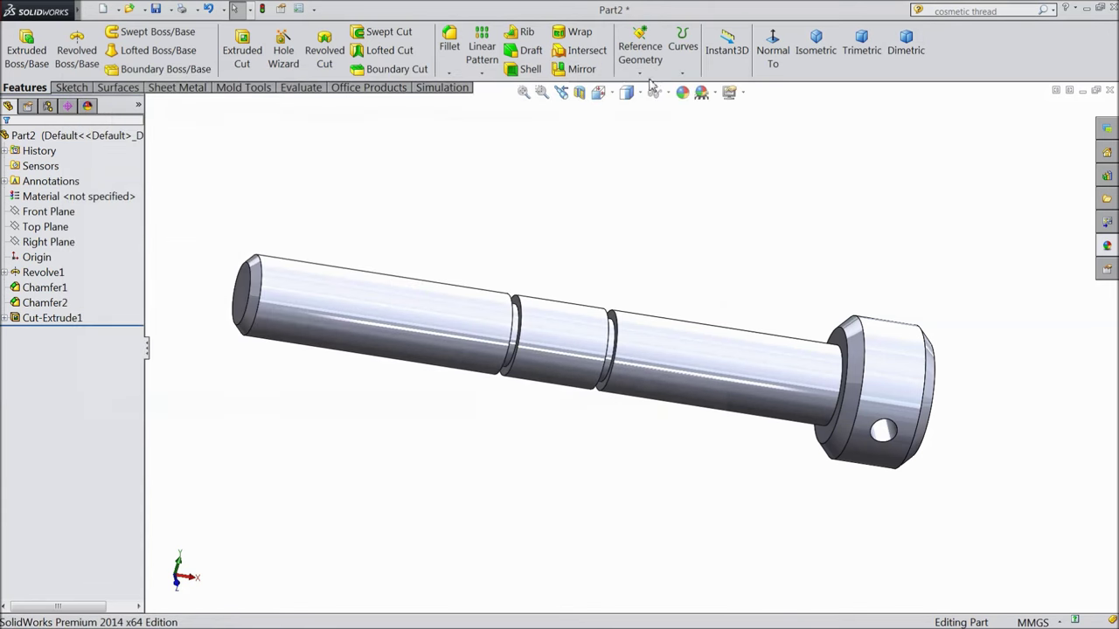
- Start a cosmetic thread on the inner chamfer edge at the shaft's free end, with the Up to Next end condition
left_click(145, 9)
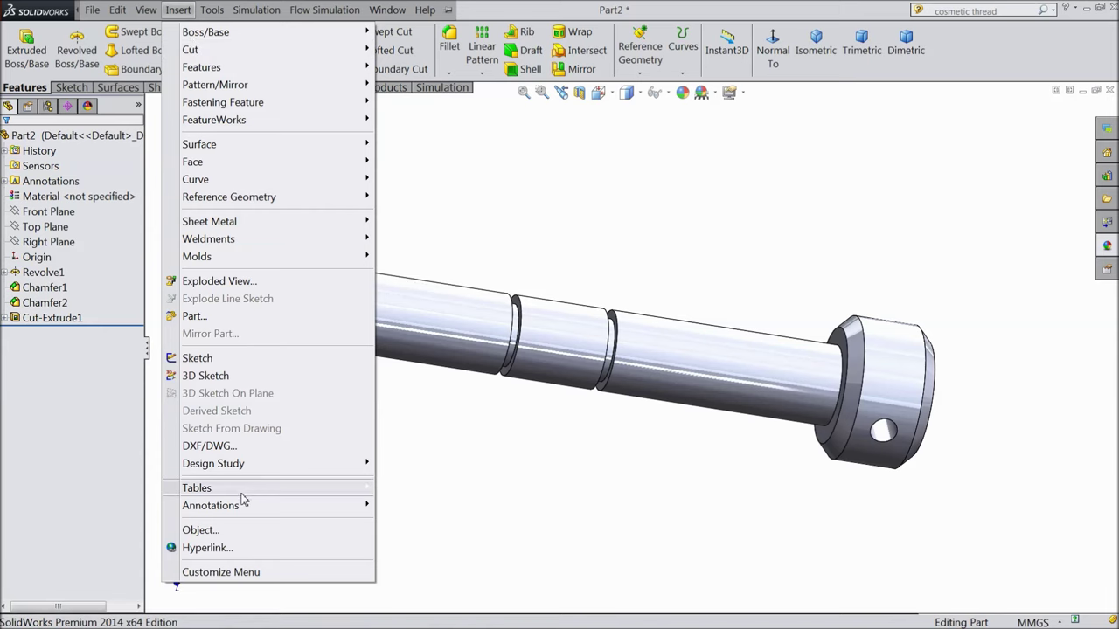
mouse_move(246, 513)
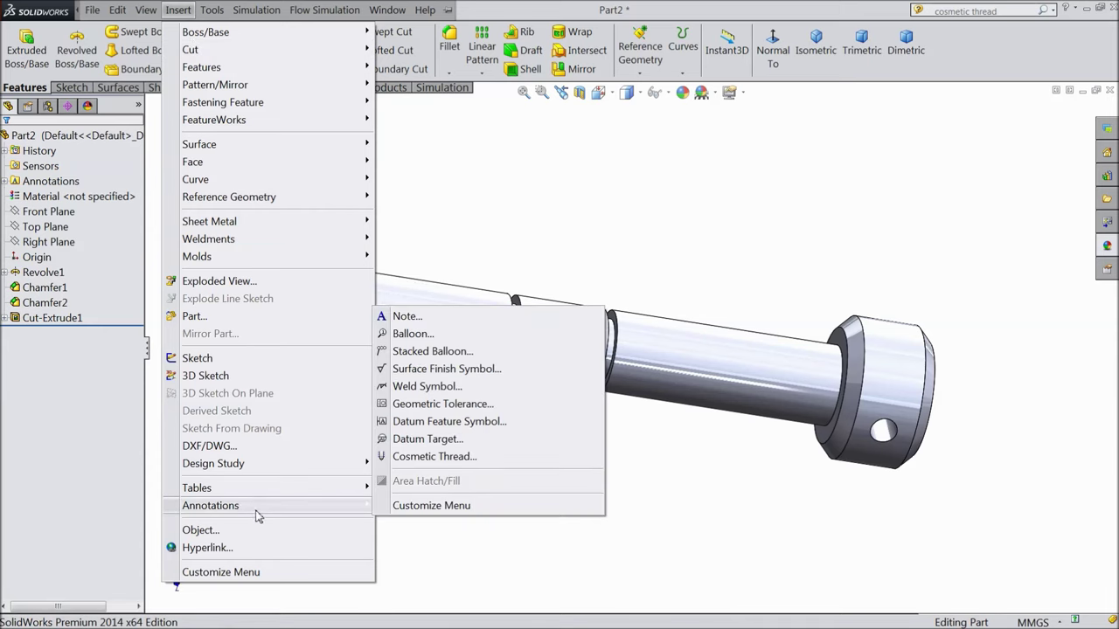
left_click(435, 457)
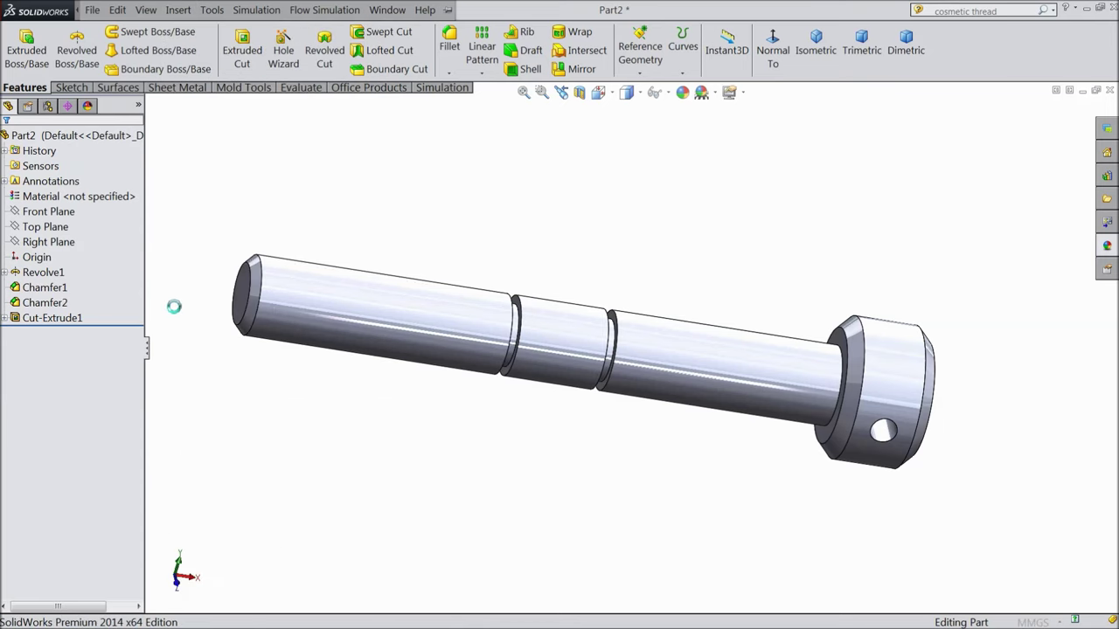
left_click(258, 315)
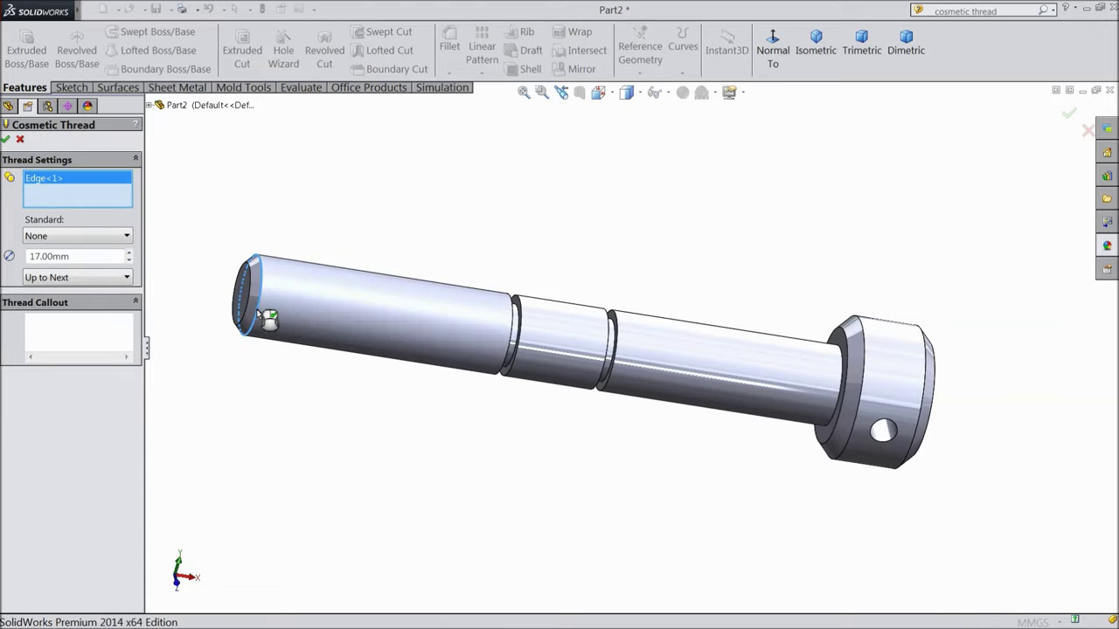
left_click(46, 278)
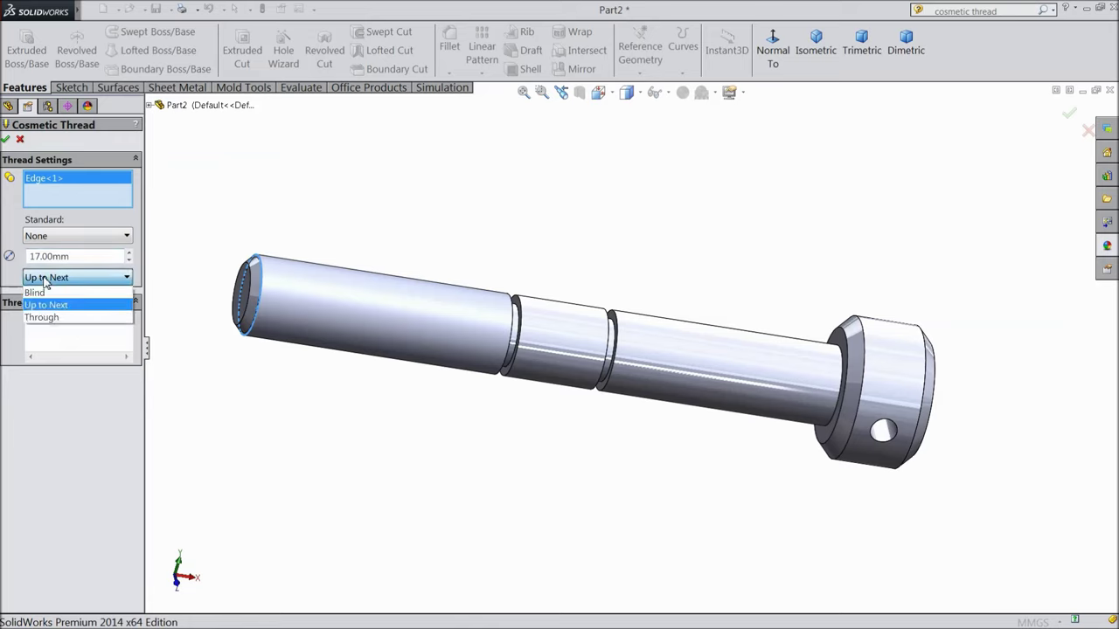
left_click(45, 304)
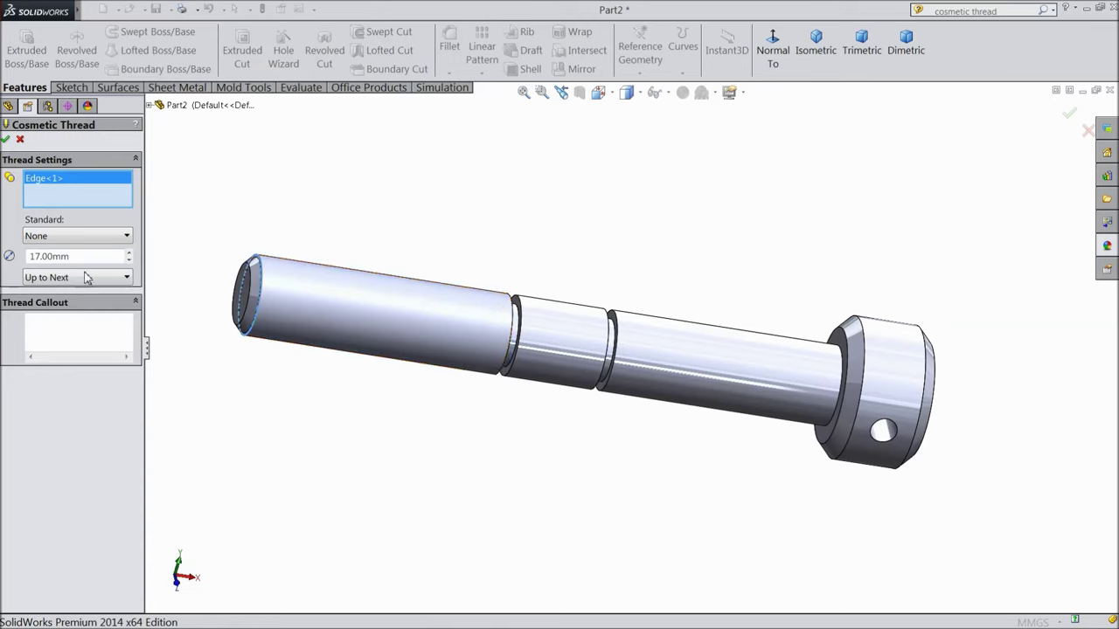
- Try the ANSI Metric and ANSI Inch standards for the cosmetic thread
left_click(58, 243)
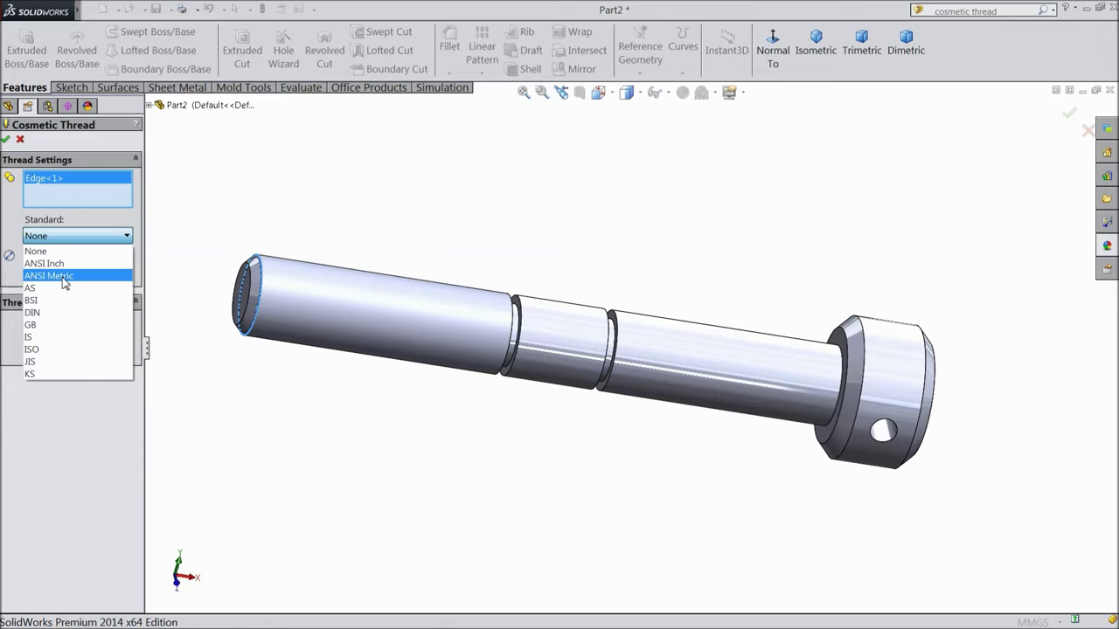
left_click(63, 277)
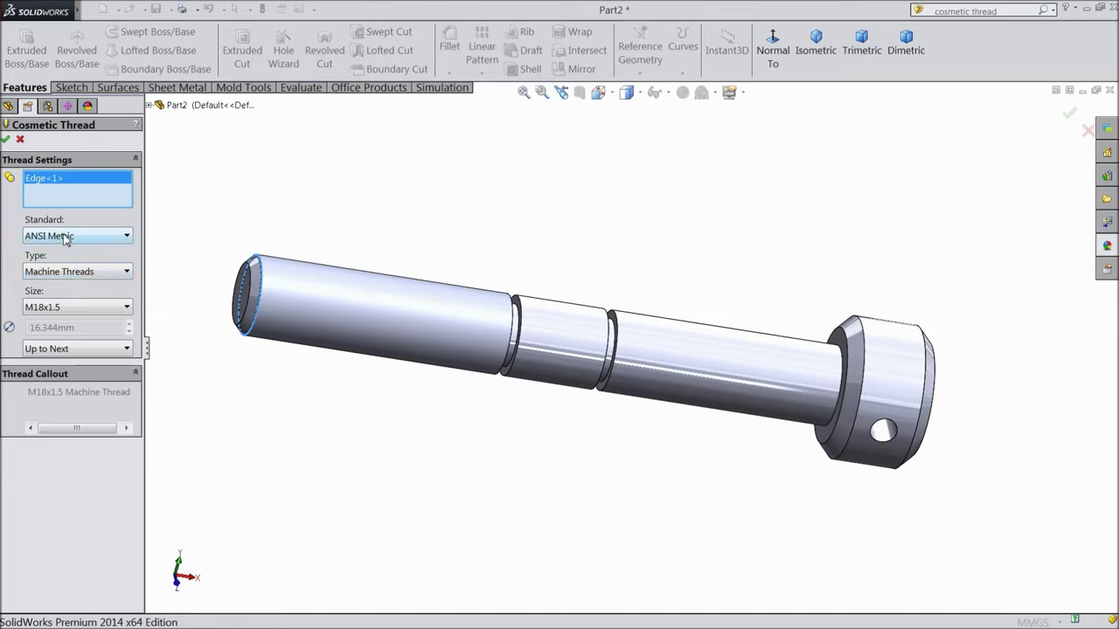
left_click(63, 241)
left_click(49, 267)
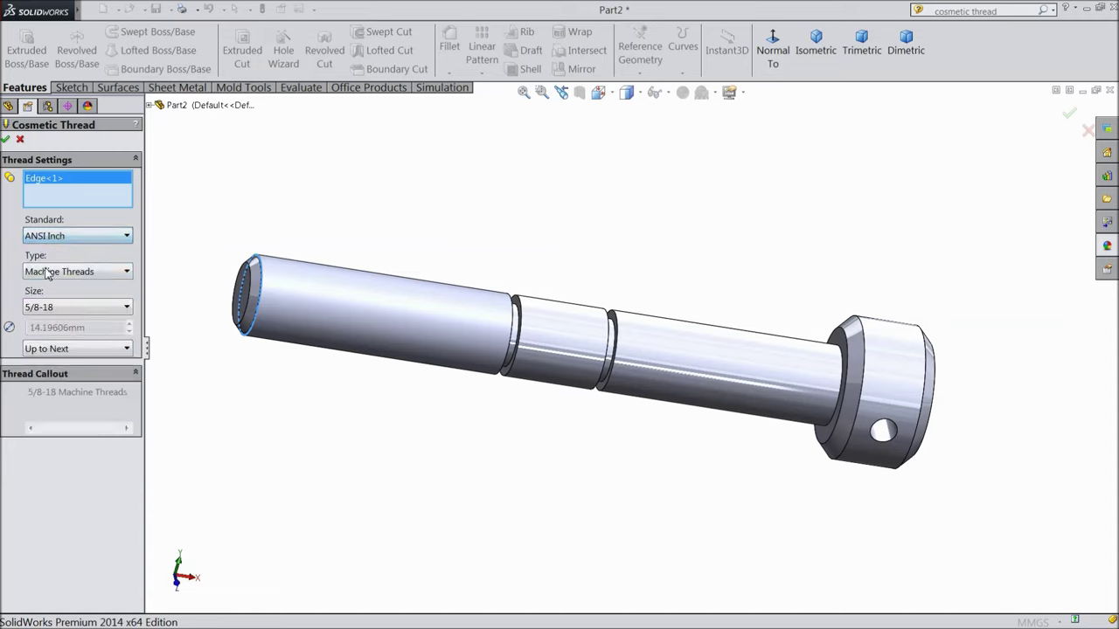
- Set the cosmetic thread's standard to ISO and dismiss the McAfee notification
left_click(63, 241)
left_click(34, 346)
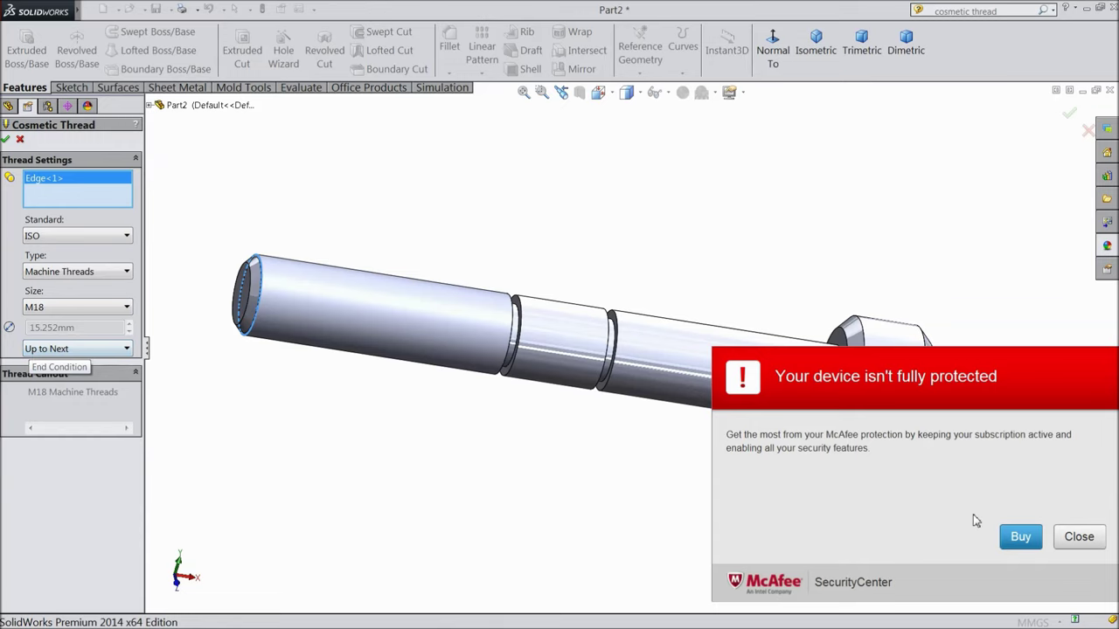
left_click(1086, 542)
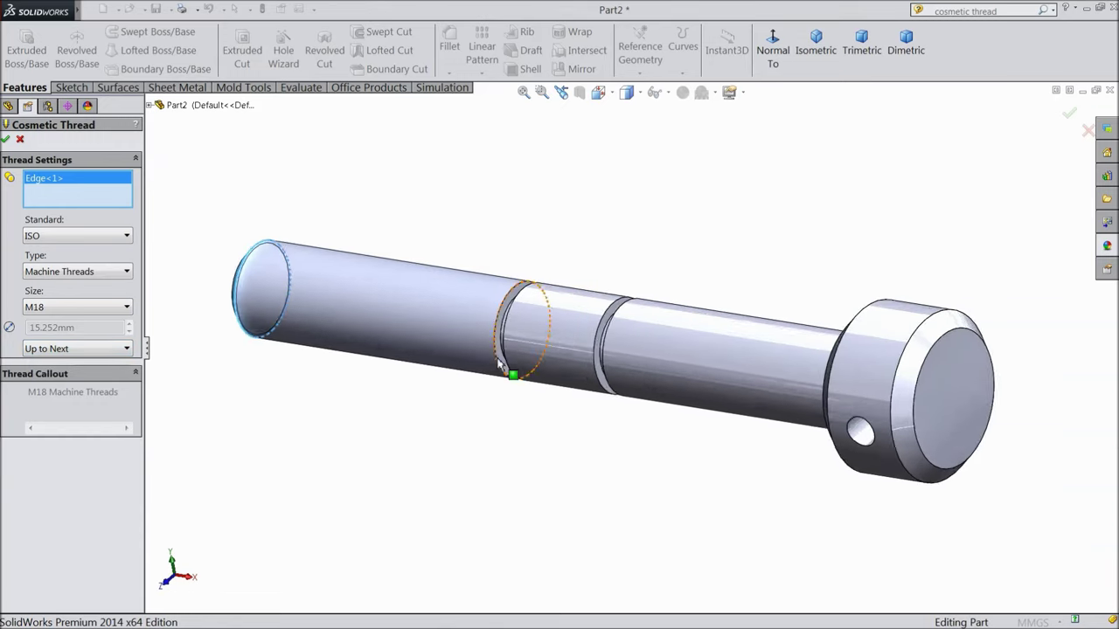
- Add the edge of the groove bordering the threaded section to the cosmetic thread selection and accept the ISO thread
scroll(507, 363, "down", 3)
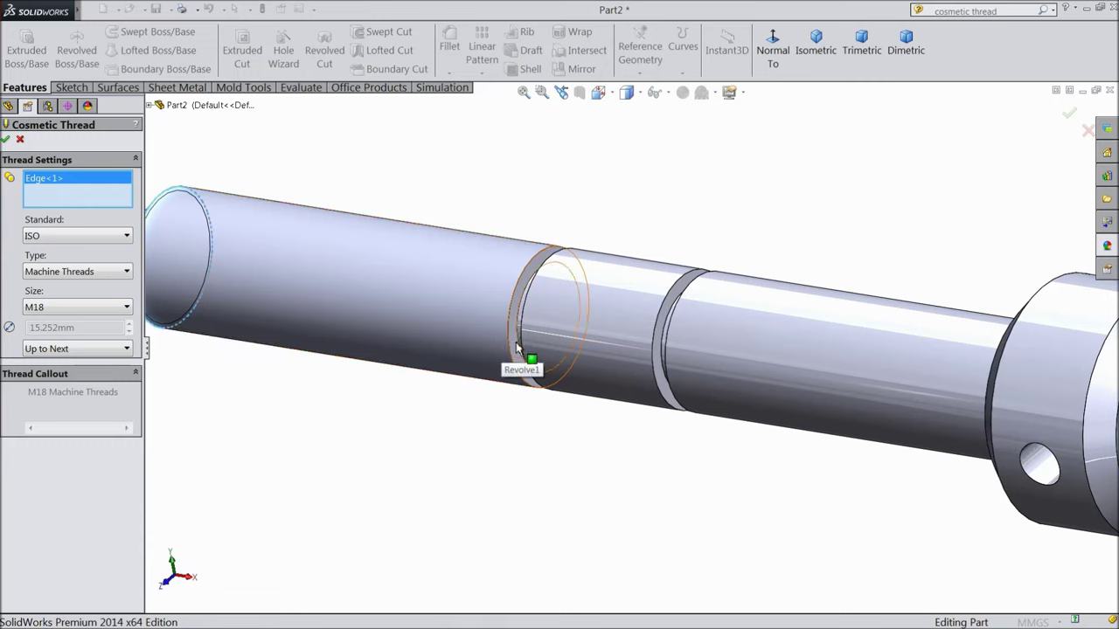
left_click(524, 350)
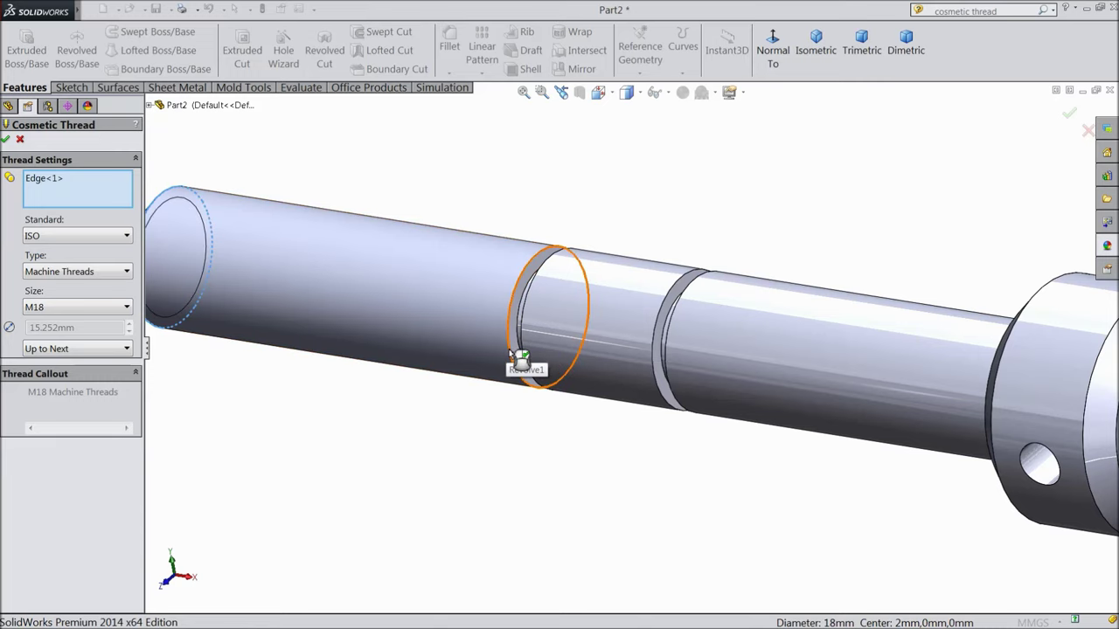
left_click(511, 354)
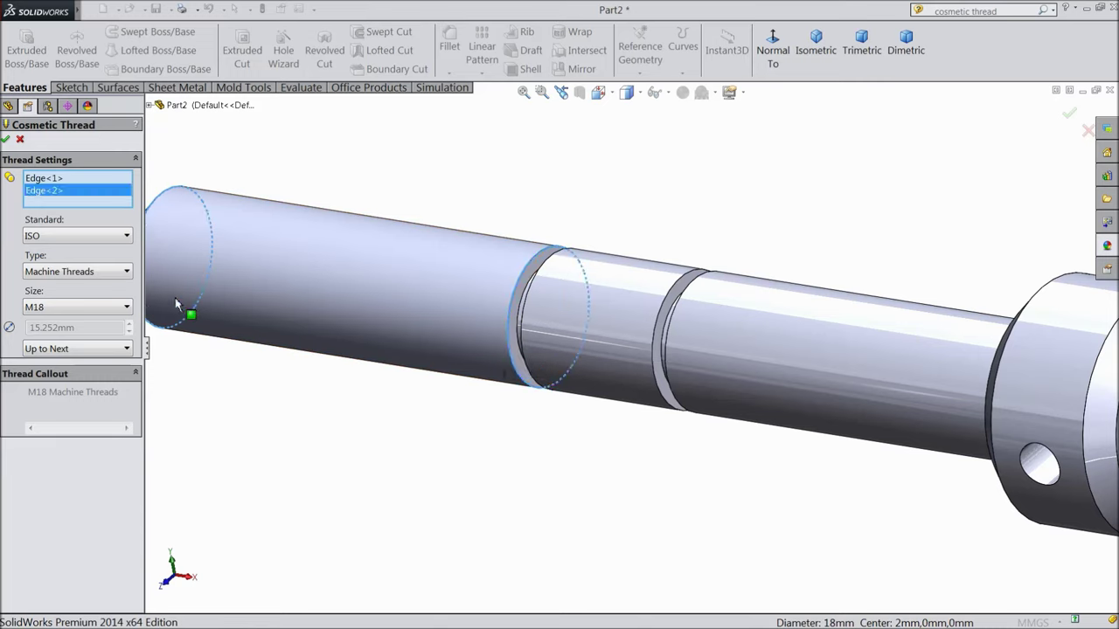
left_click(6, 140)
middle_click_drag(201, 273, 387, 336)
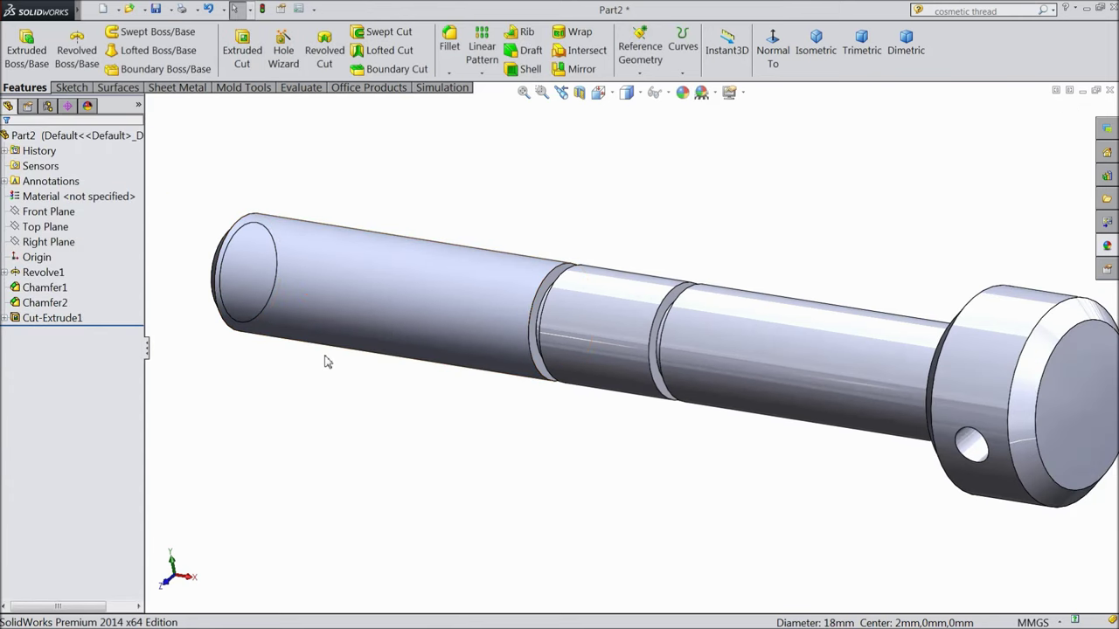
middle_click_drag(326, 361, 407, 404)
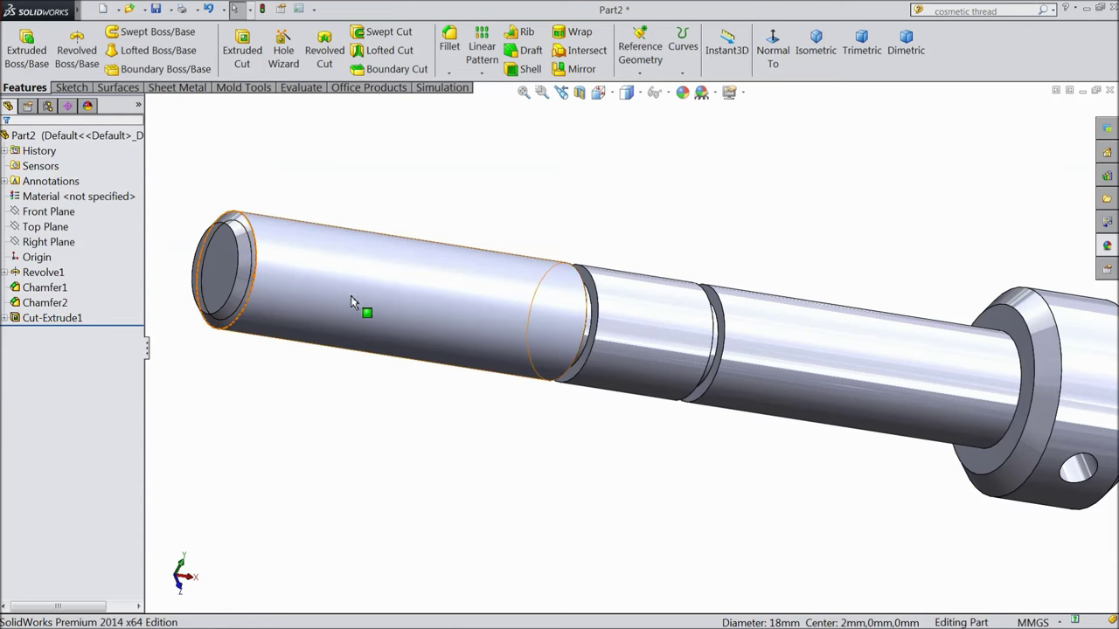
- Enable shaded cosmetic threads in the document's detailing properties
left_click(298, 9)
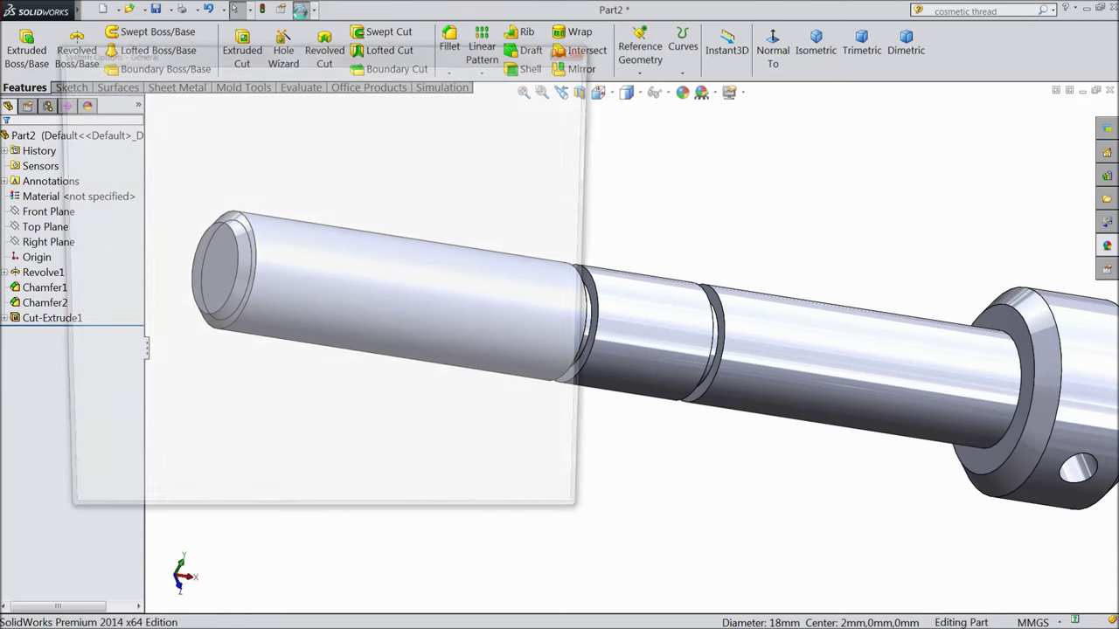
left_click(178, 81)
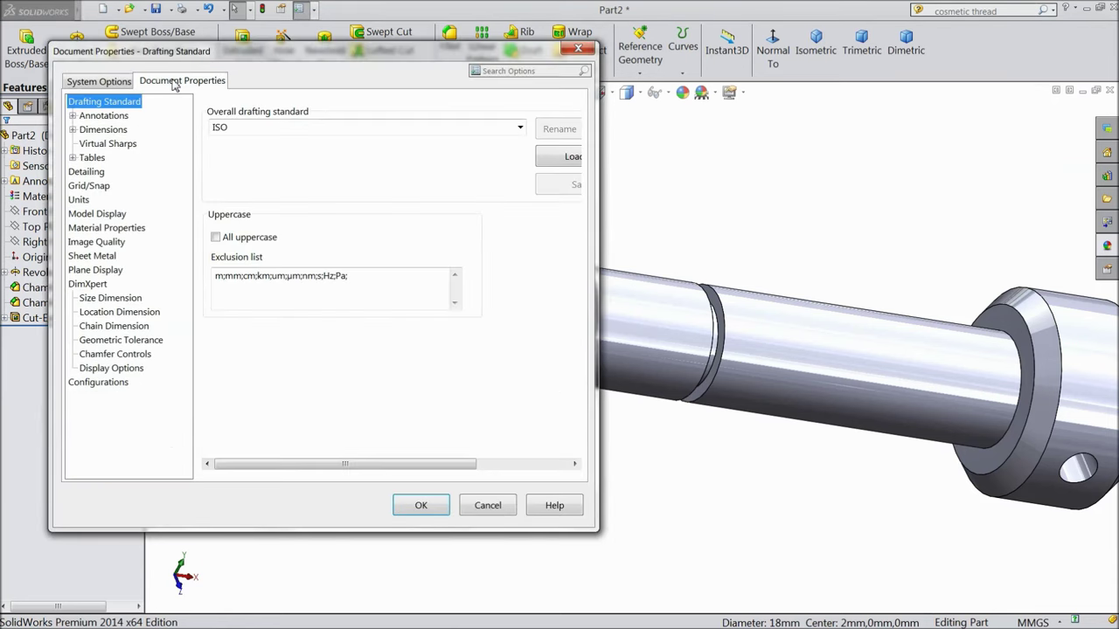
left_click(96, 174)
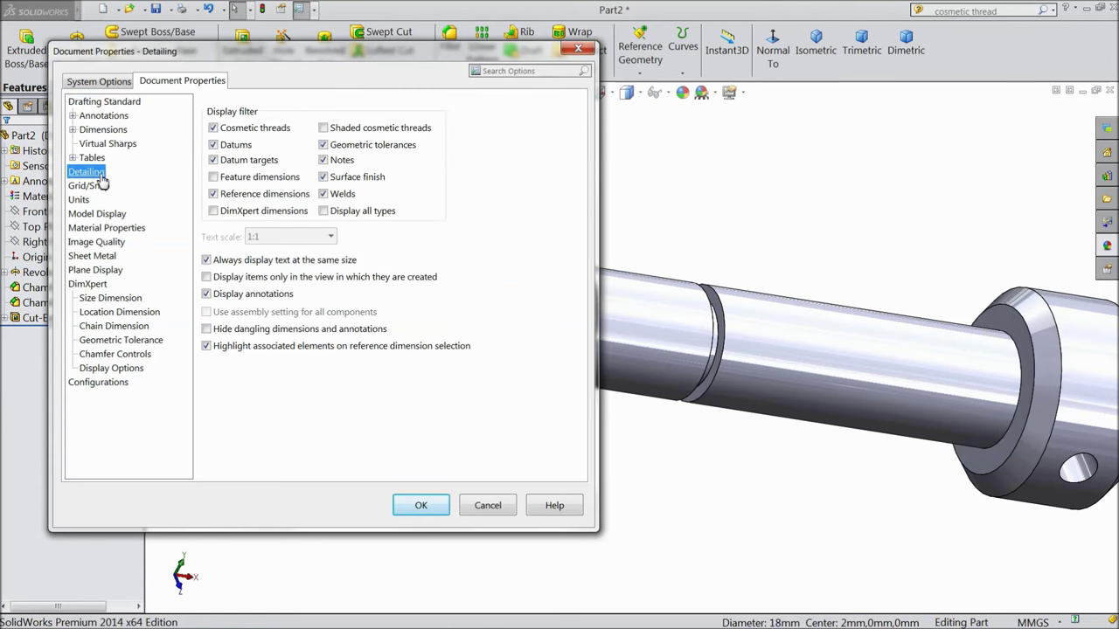
left_click(324, 129)
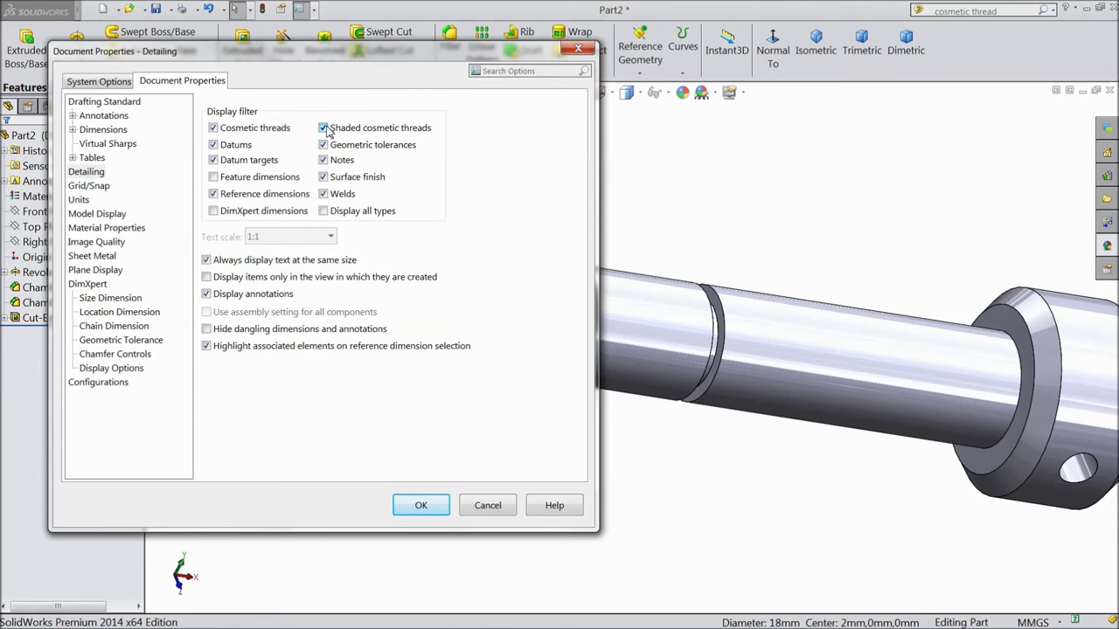
left_click(421, 507)
middle_click_drag(456, 457, 440, 421)
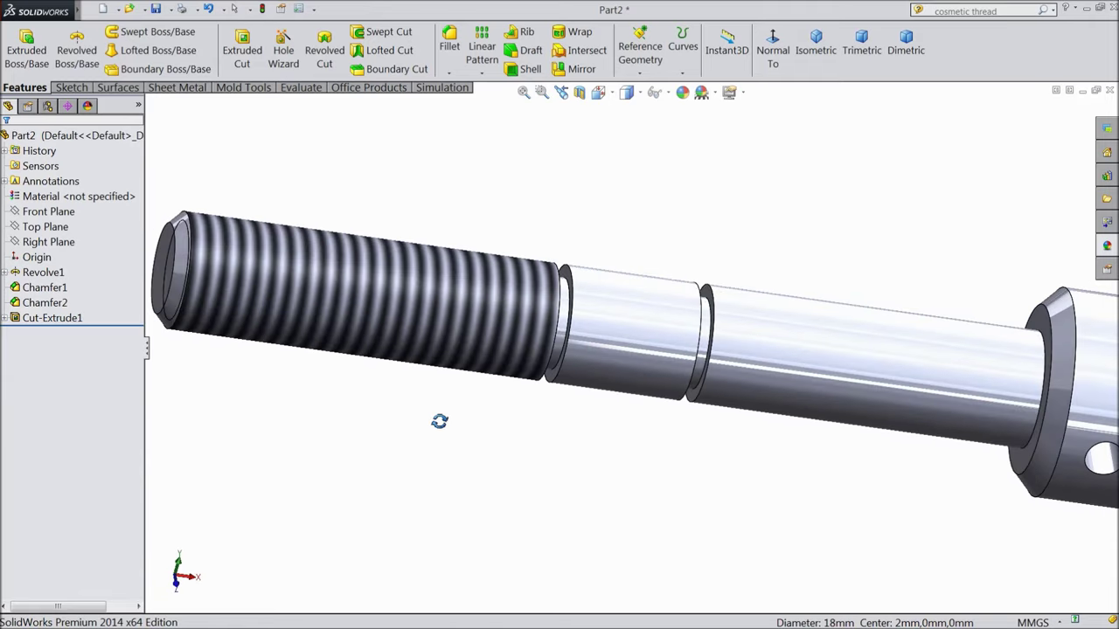
- Turn on perspective display for the pin
left_click(734, 93)
left_click(749, 165)
middle_click_drag(606, 332, 449, 312)
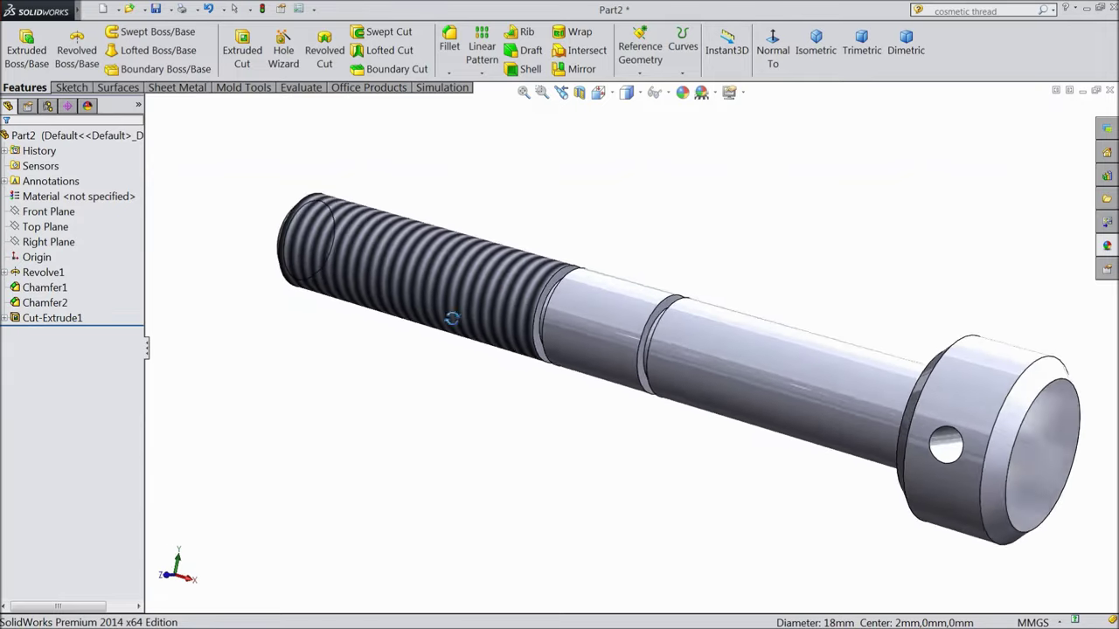
scroll(455, 329, "up", 2)
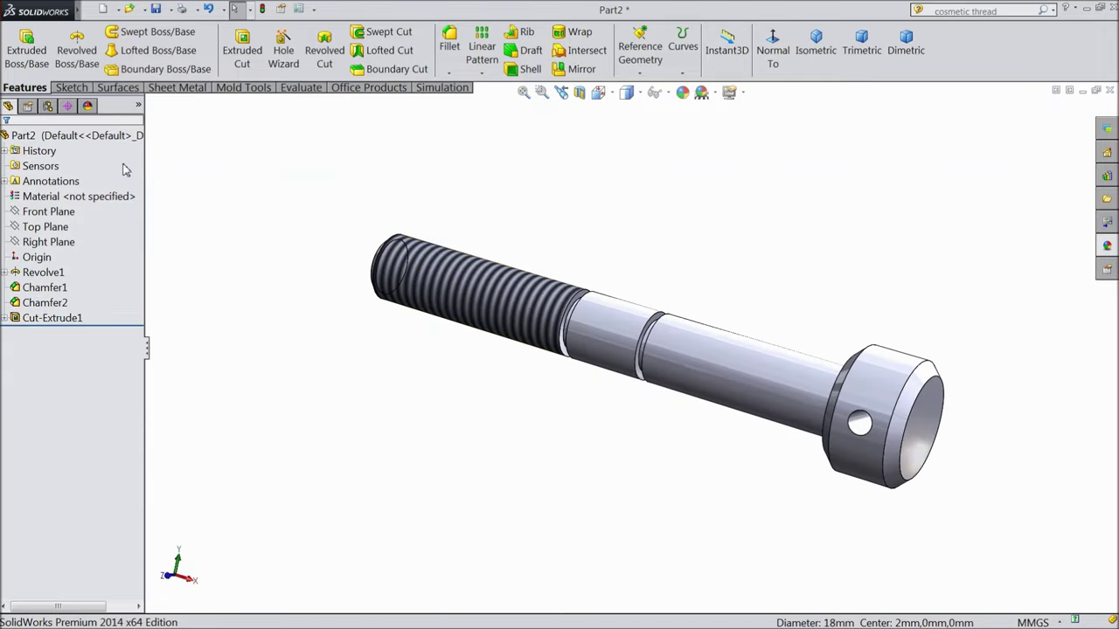
- Apply a light blue colour (RGB 128, 128, 255) to the whole part
left_click(31, 135)
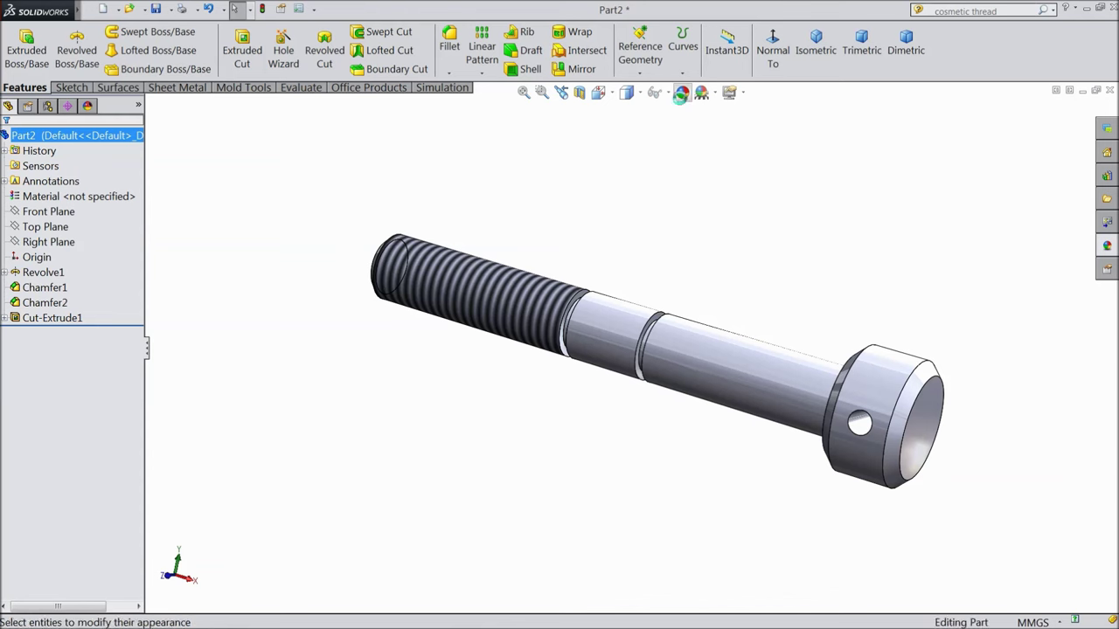
left_click(681, 94)
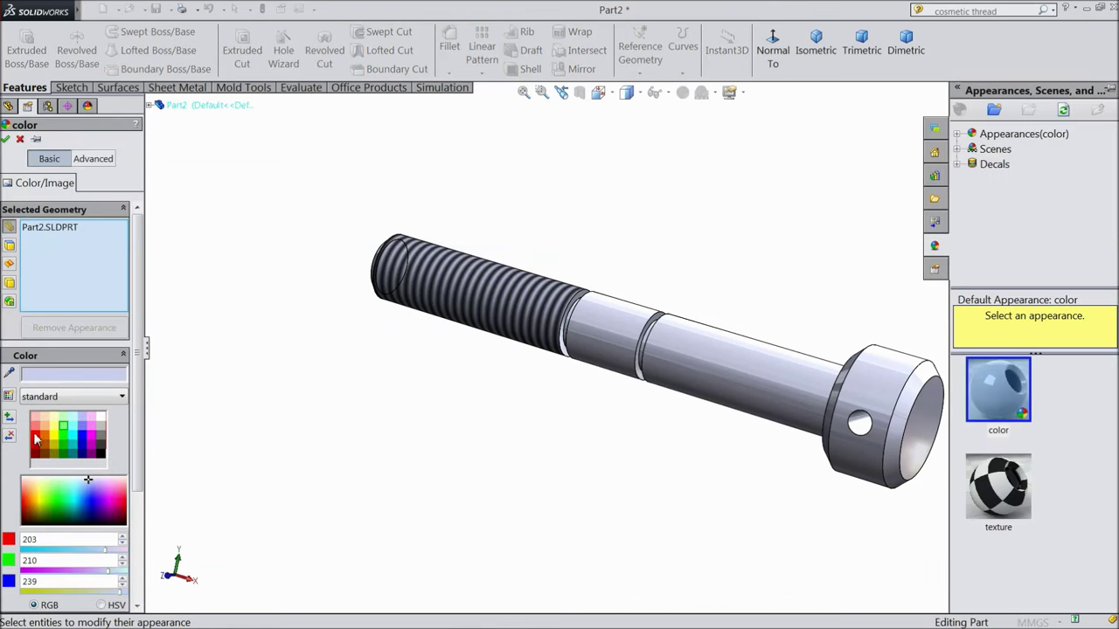
left_click(82, 428)
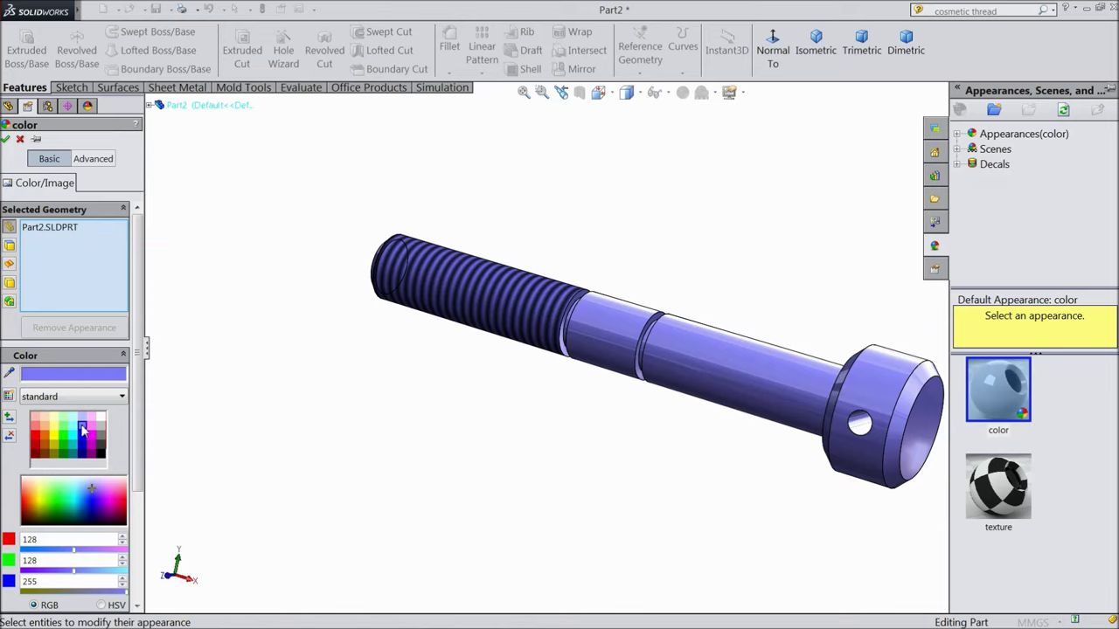
left_click(7, 140)
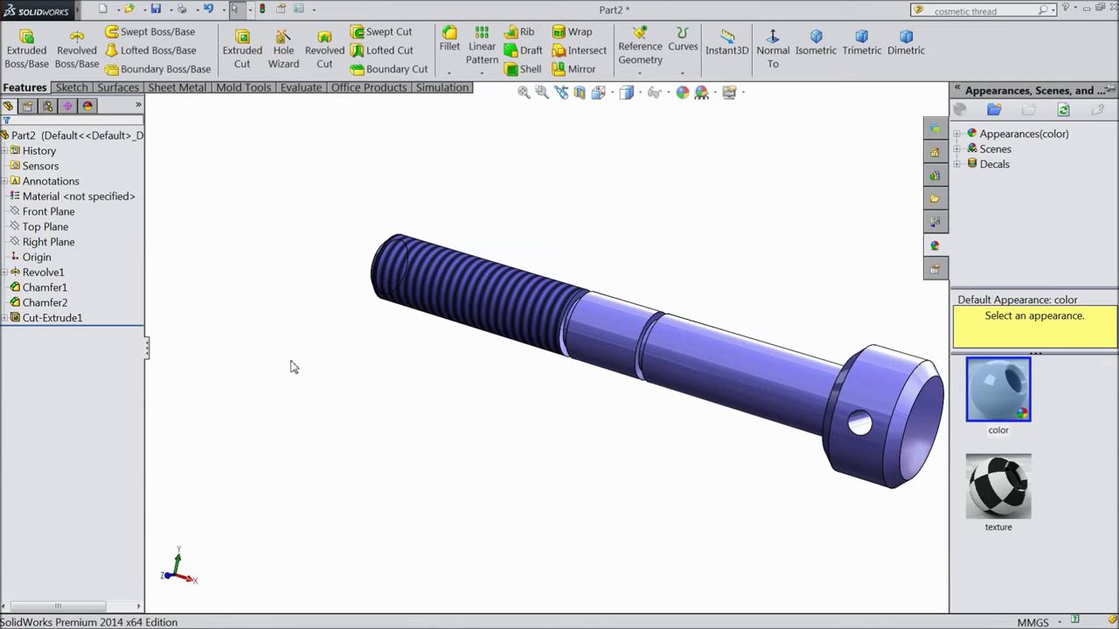
middle_click_drag(773, 456, 514, 410)
scroll(514, 416, "up", 2)
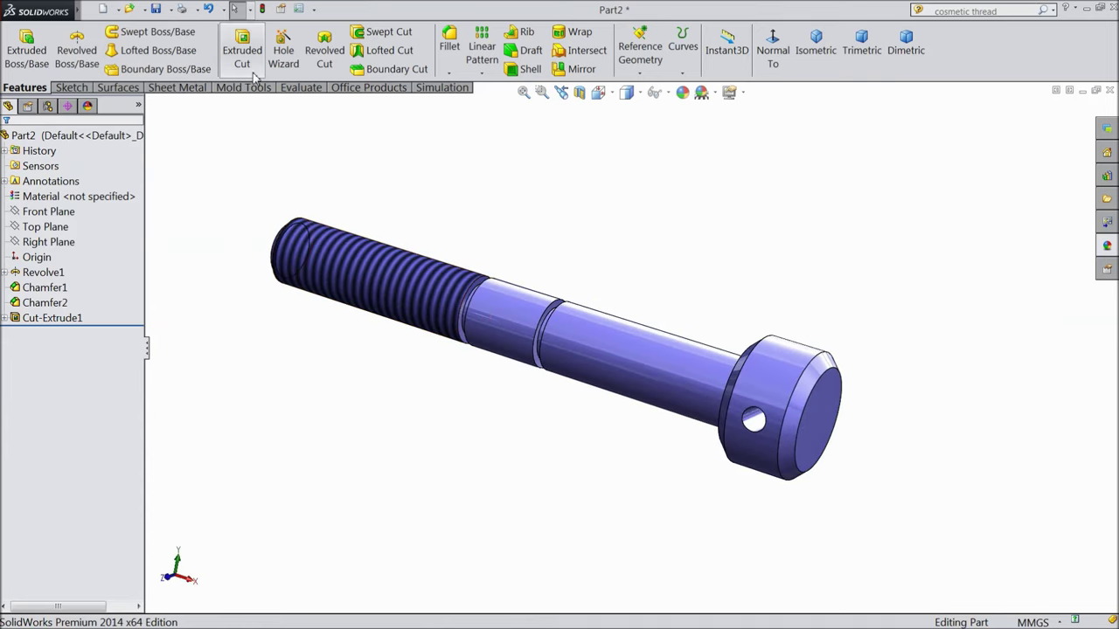
- Save the part as Part2 in the Bench Clamp folder on the desktop
key("ctrl+s")
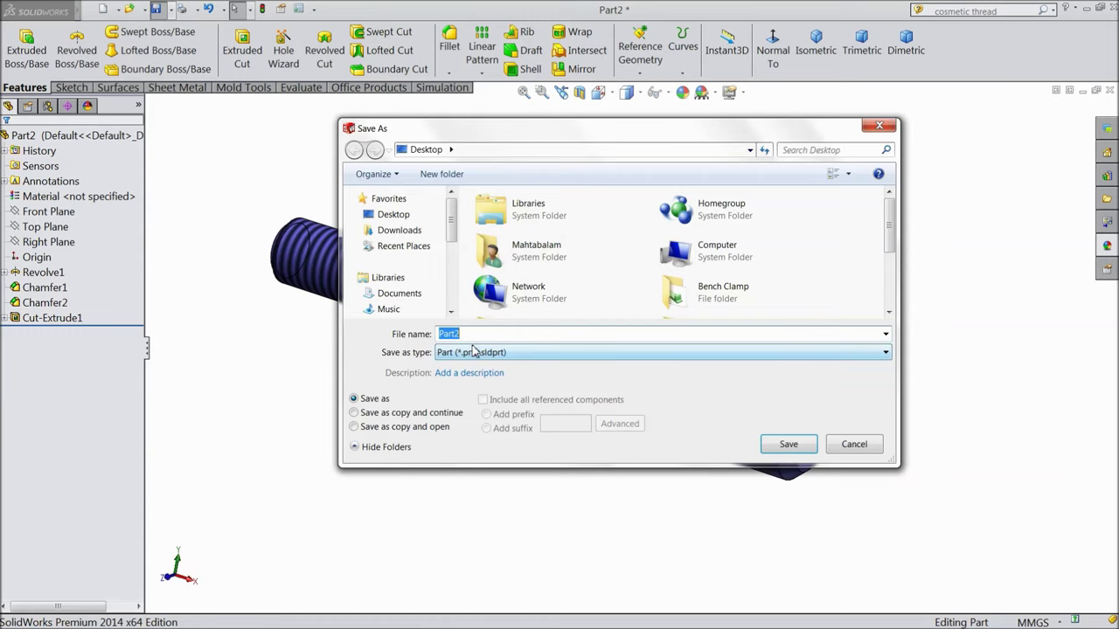
double_click(736, 295)
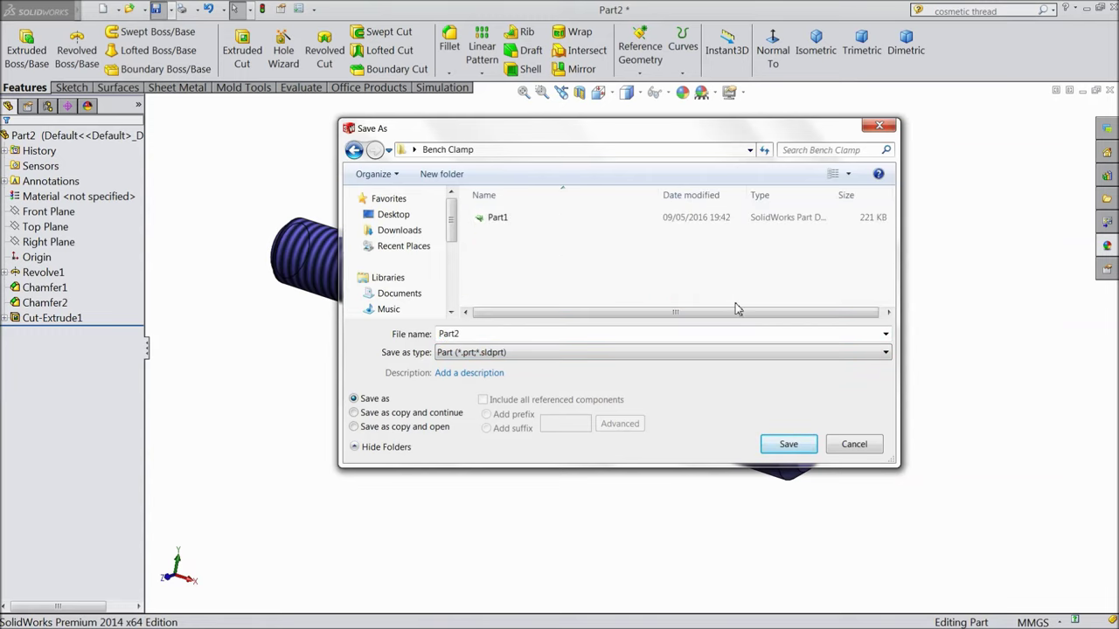
left_click(786, 444)
scroll(553, 350, "down", 2)
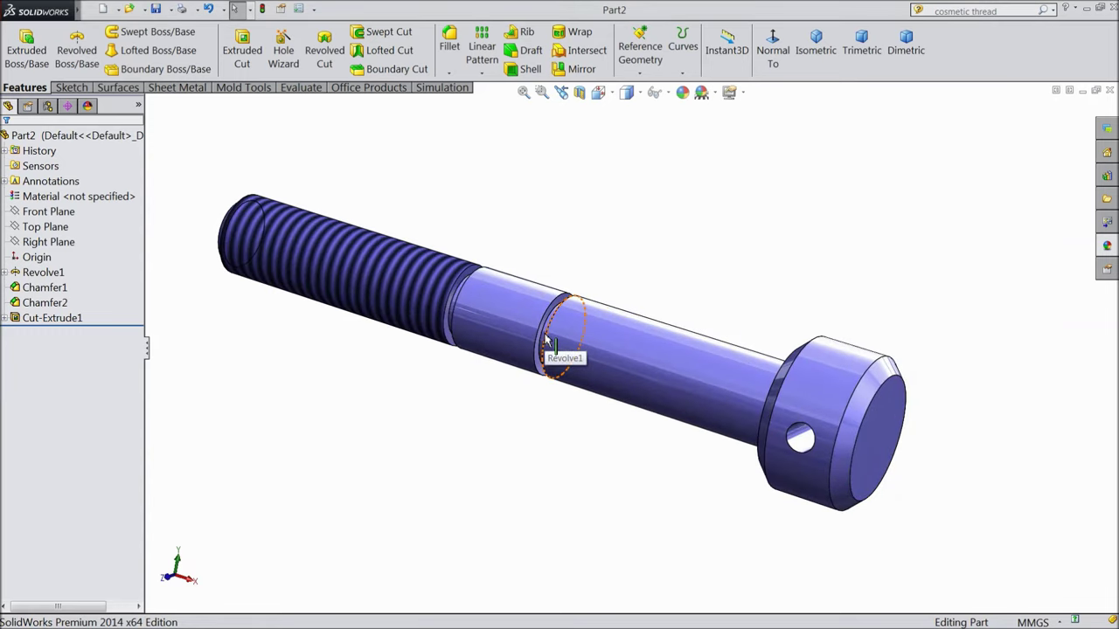
middle_click_drag(562, 265, 606, 263)
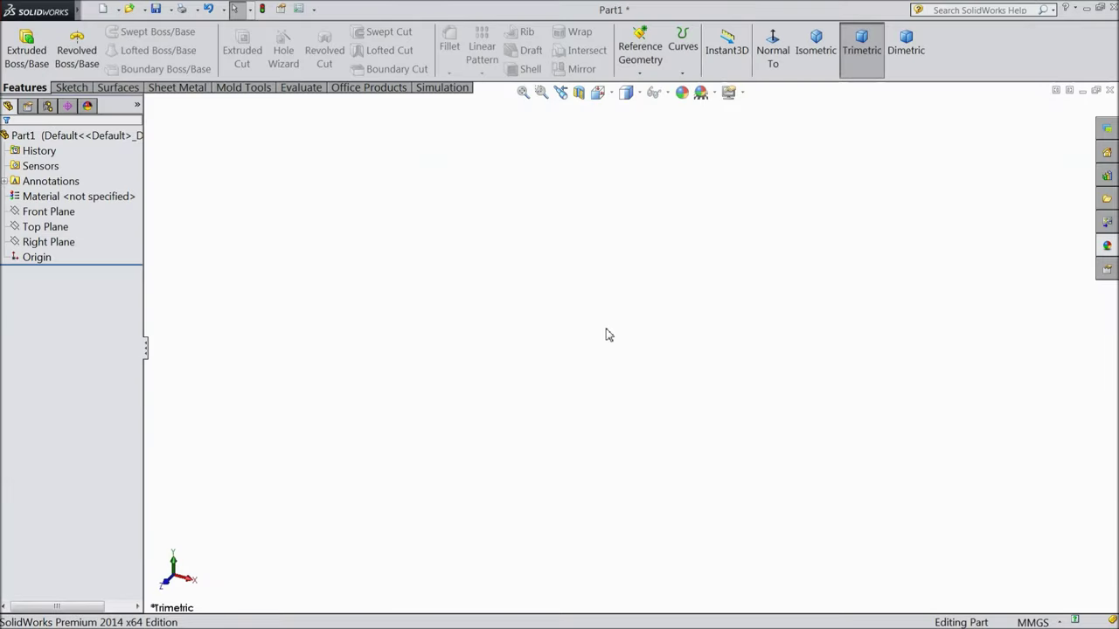
- Sketch a corner rectangle about 179 by 53 mm on the Front Plane, with its lower right corner on the origin
left_click(52, 211)
left_click(83, 196)
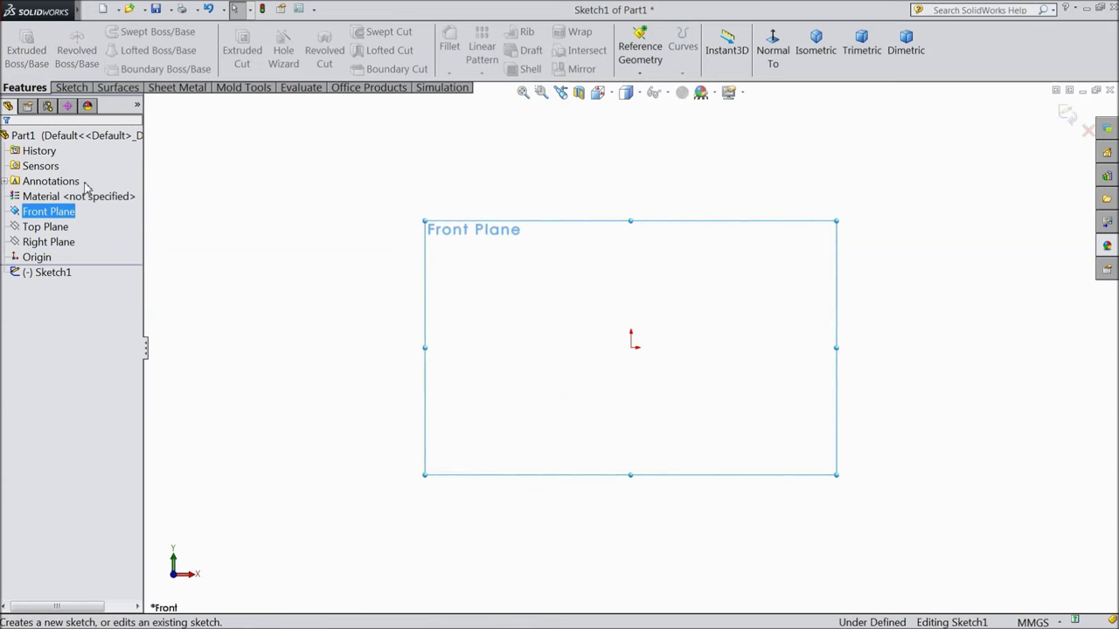
left_click(74, 88)
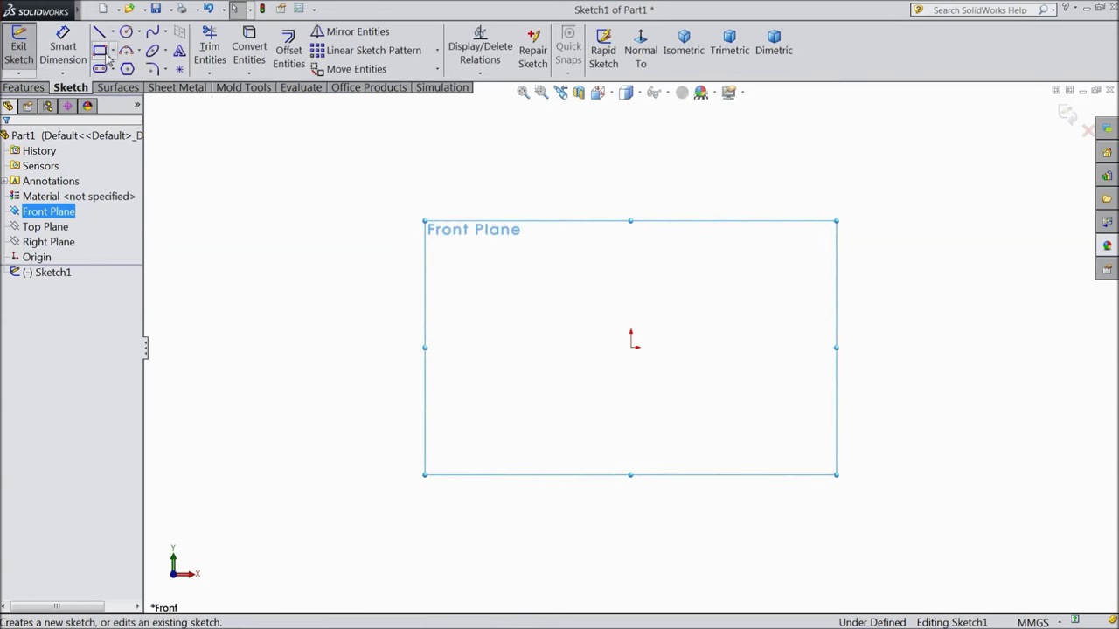
left_click(101, 51)
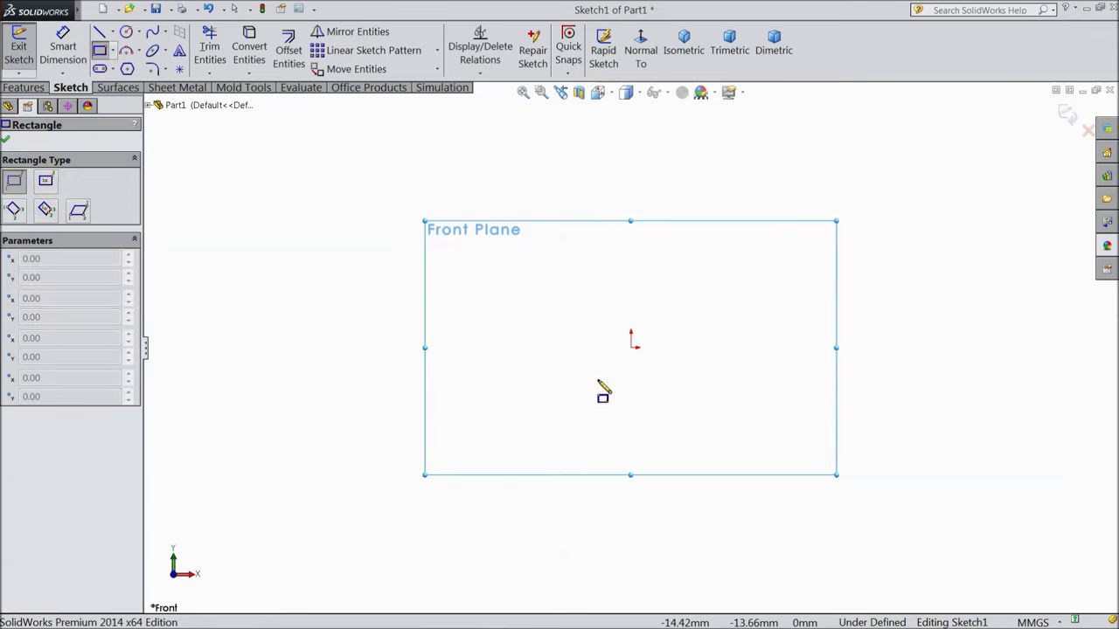
left_click(631, 347)
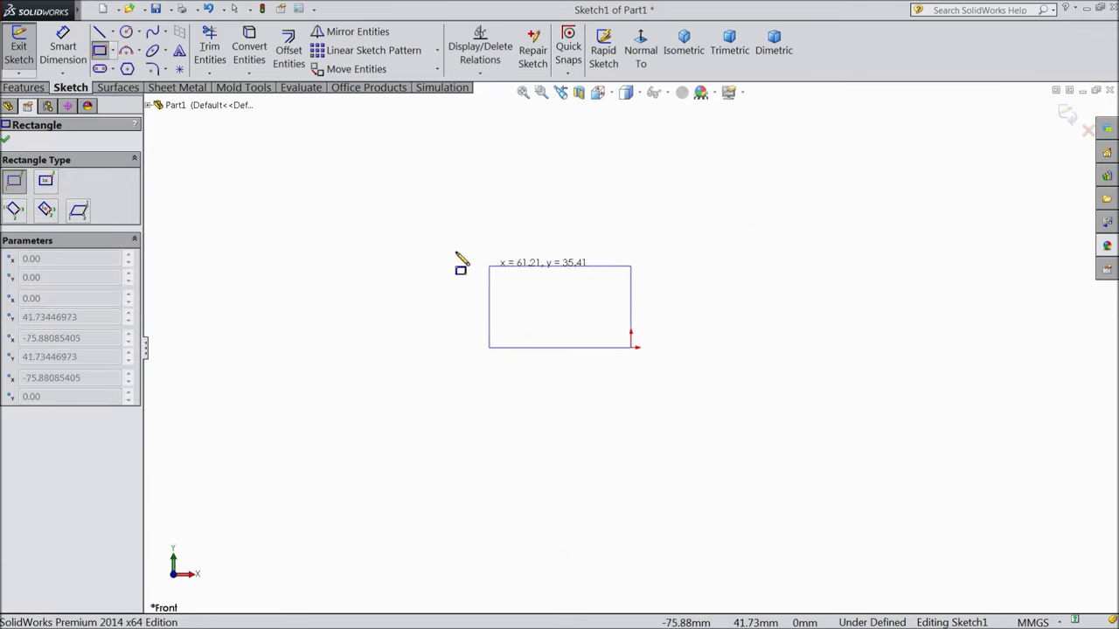
left_click(218, 225)
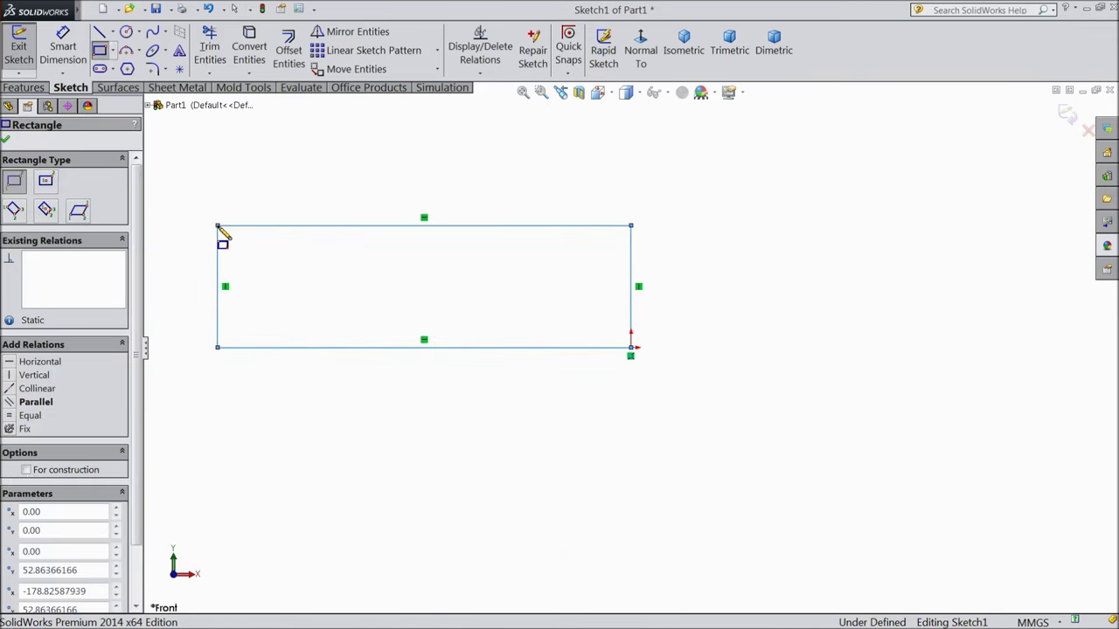
- Dimension the rectangle 150 mm long and 25 mm high
left_click(58, 60)
key("z")
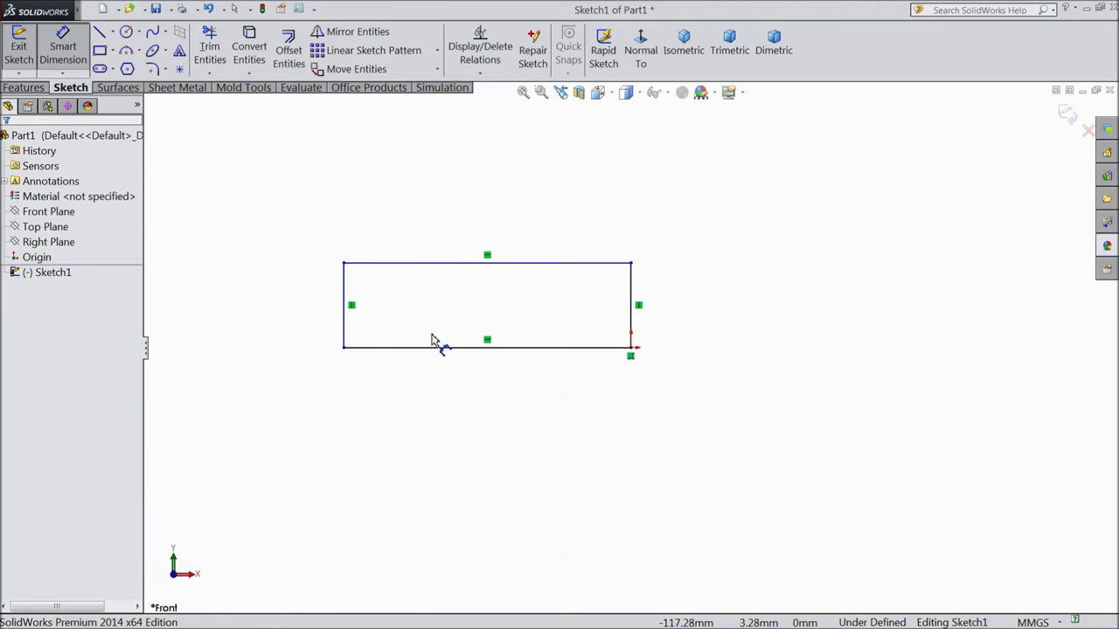
left_click(450, 347)
left_click(479, 472)
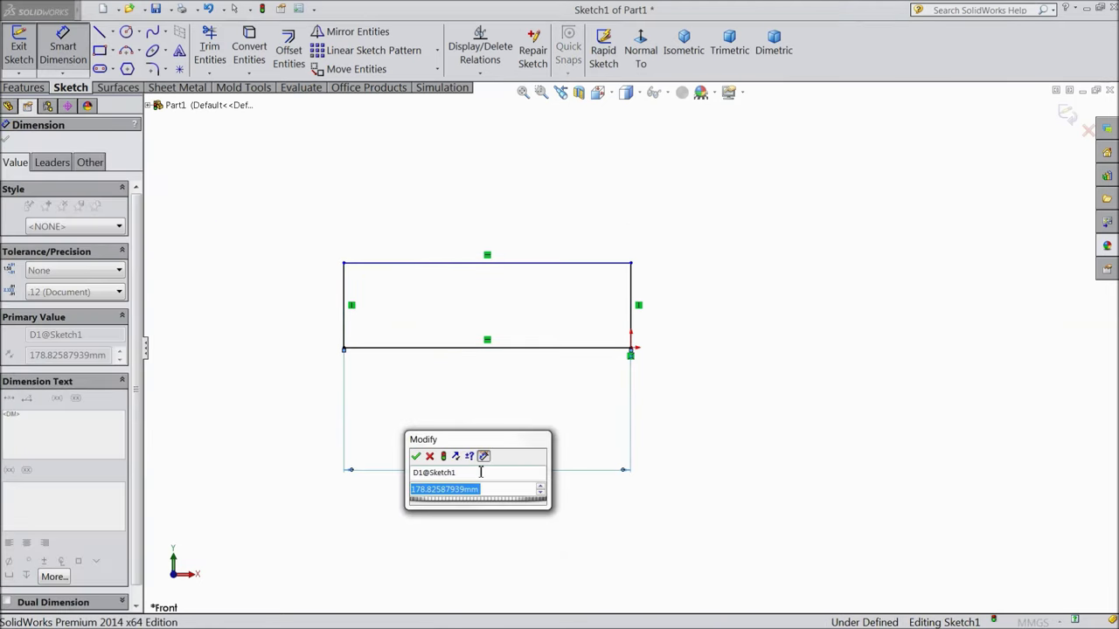
type("150")
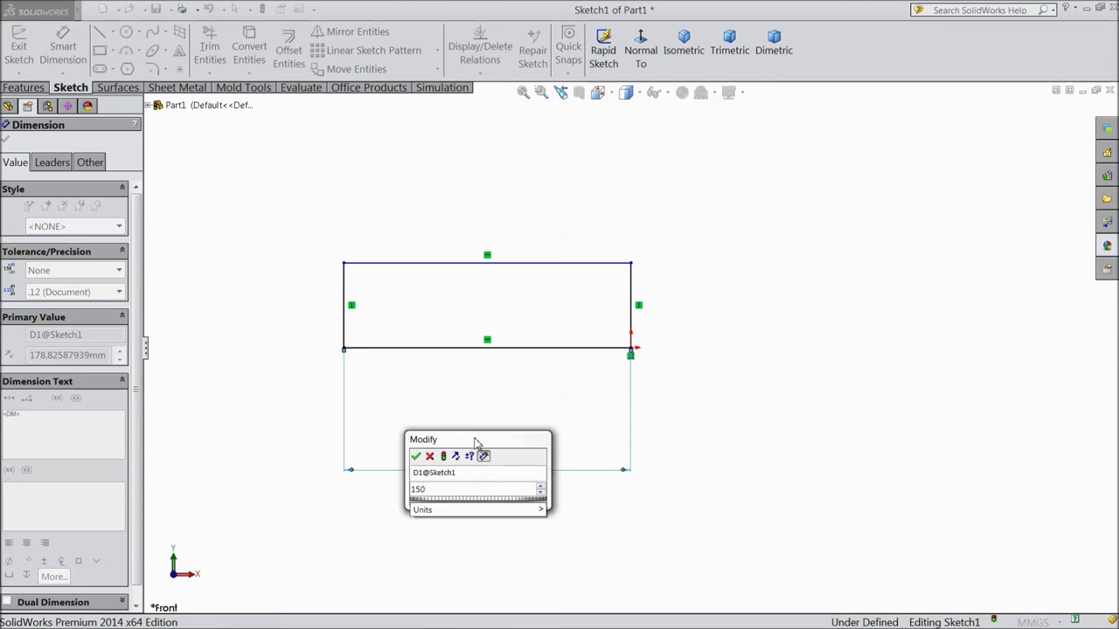
left_click(414, 457)
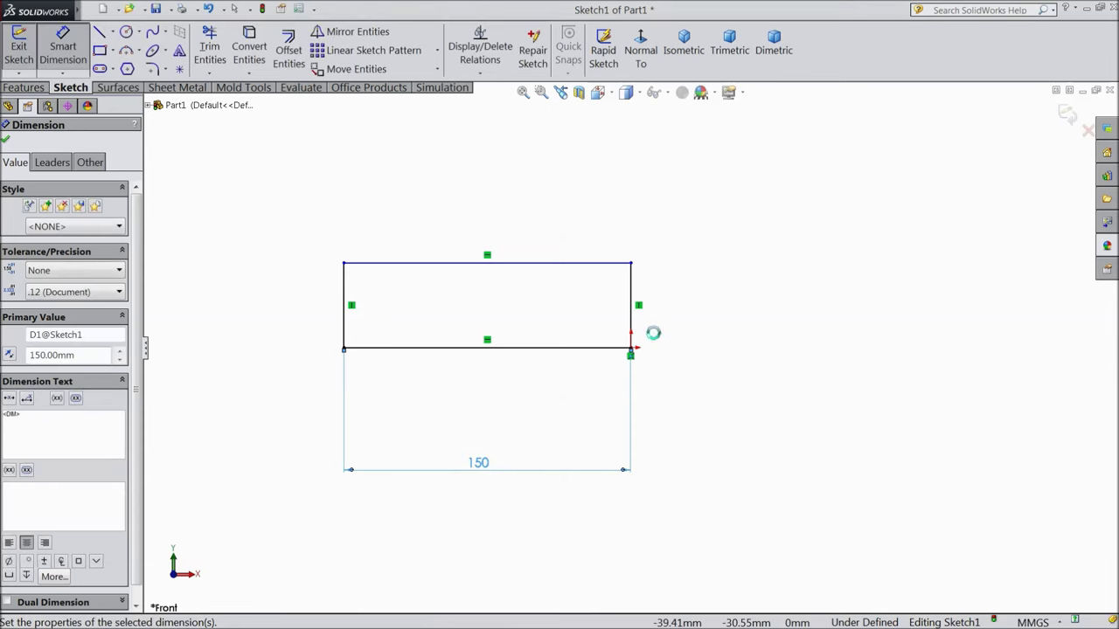
left_click(630, 317)
left_click(677, 320)
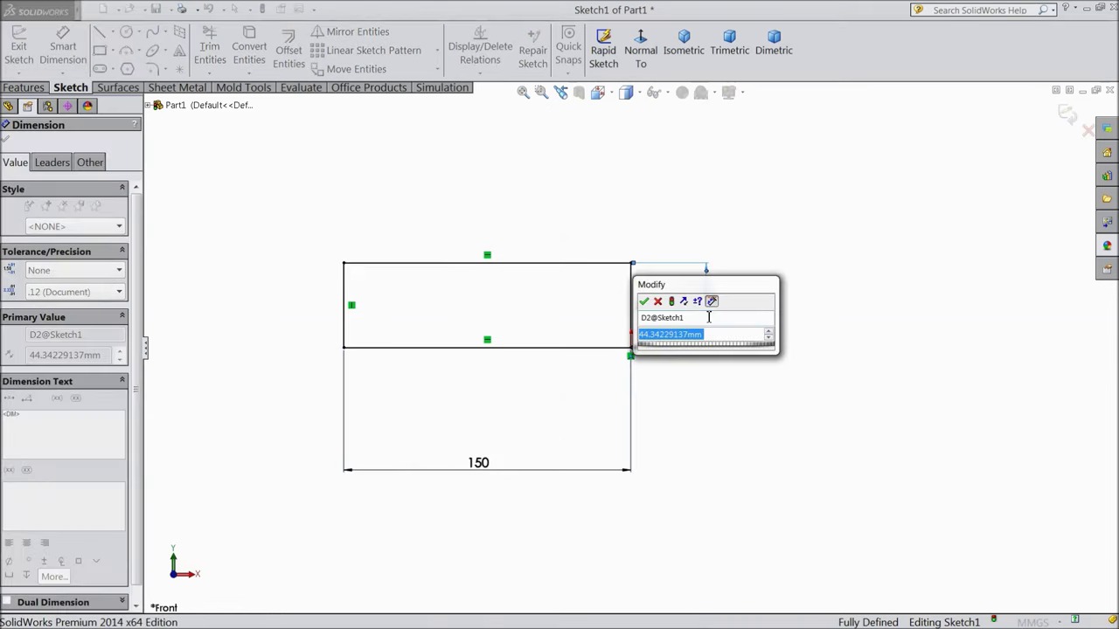
type("25")
left_click(644, 302)
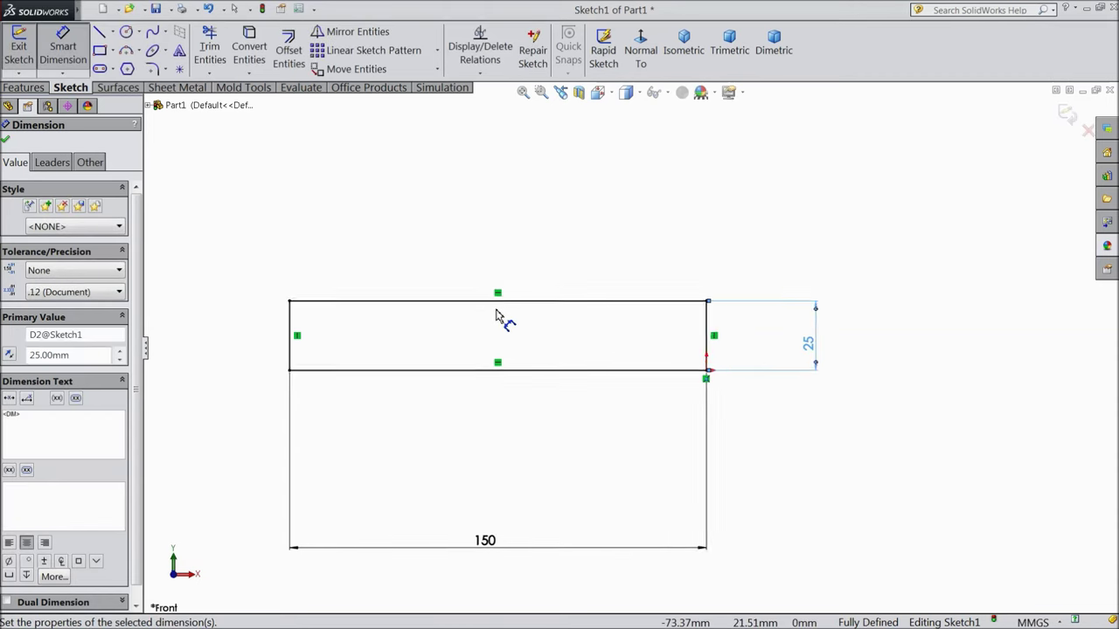
- Sketch a circle of about 15.4 mm radius centred on the rectangle's lower edge and passing through its lower left corner
left_click(125, 32)
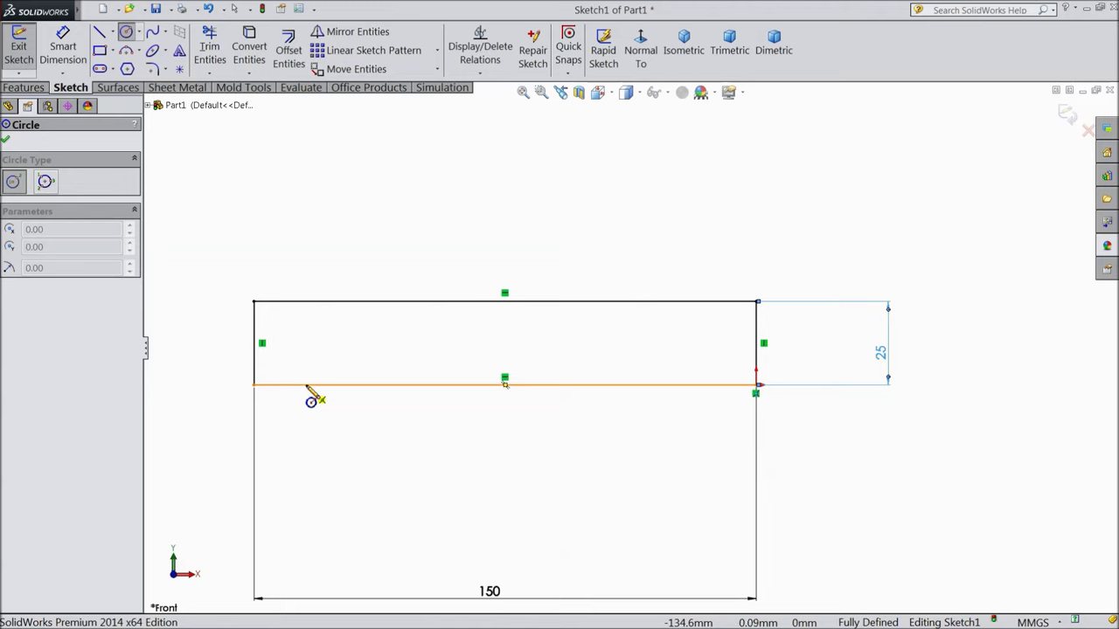
left_click_drag(305, 385, 255, 384)
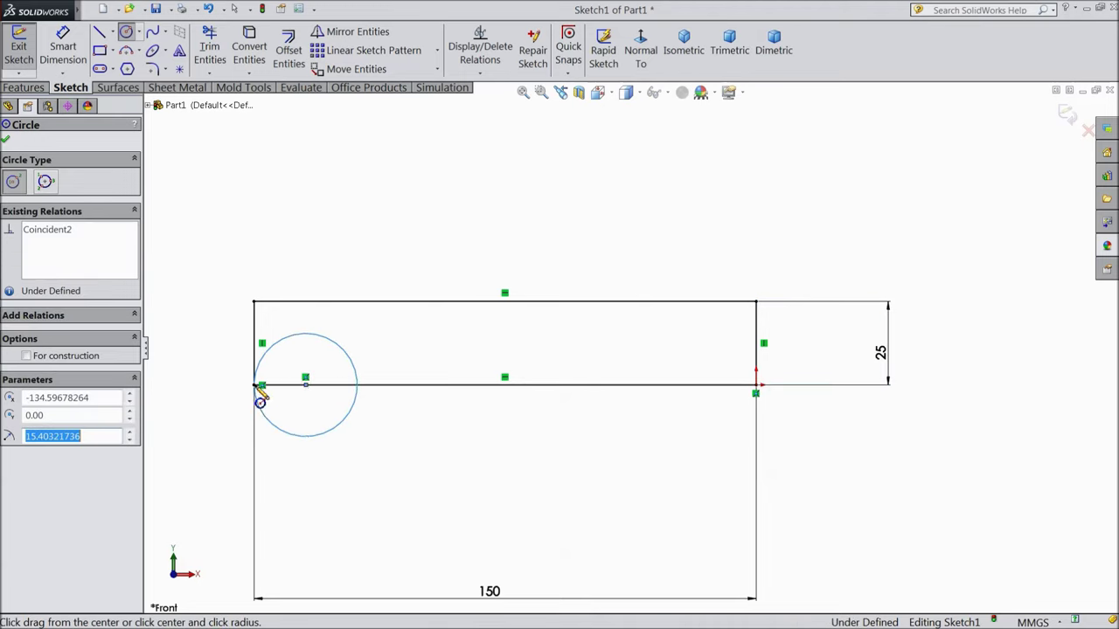
- Dimension the circle's diameter as 30 mm
left_click(63, 48)
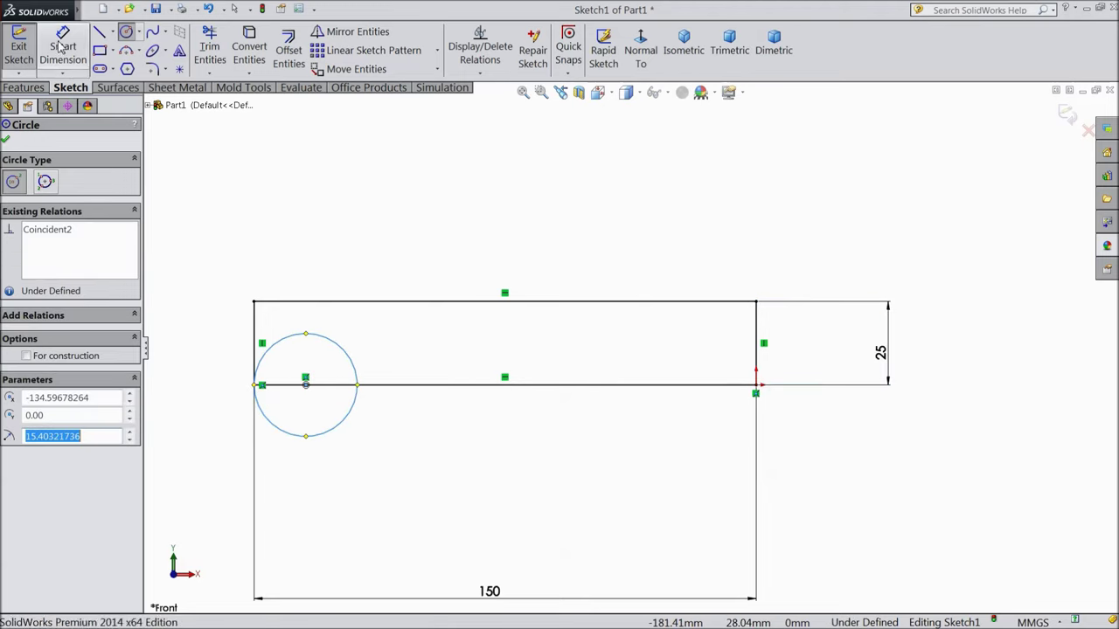
left_click(340, 429)
left_click(210, 391)
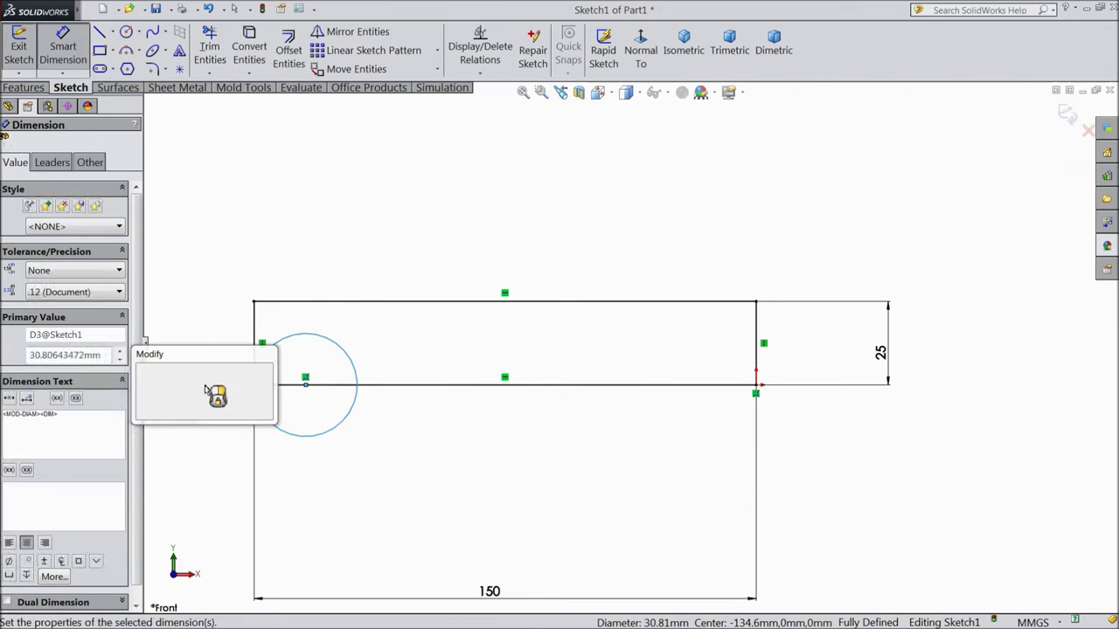
type("30")
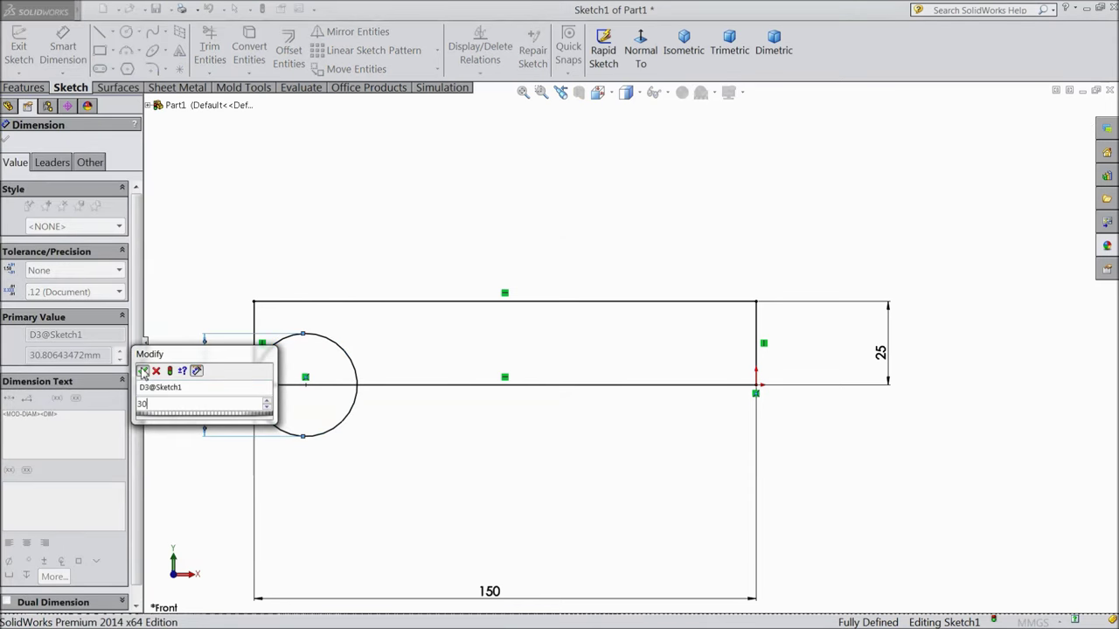
left_click(142, 370)
left_click(5, 139)
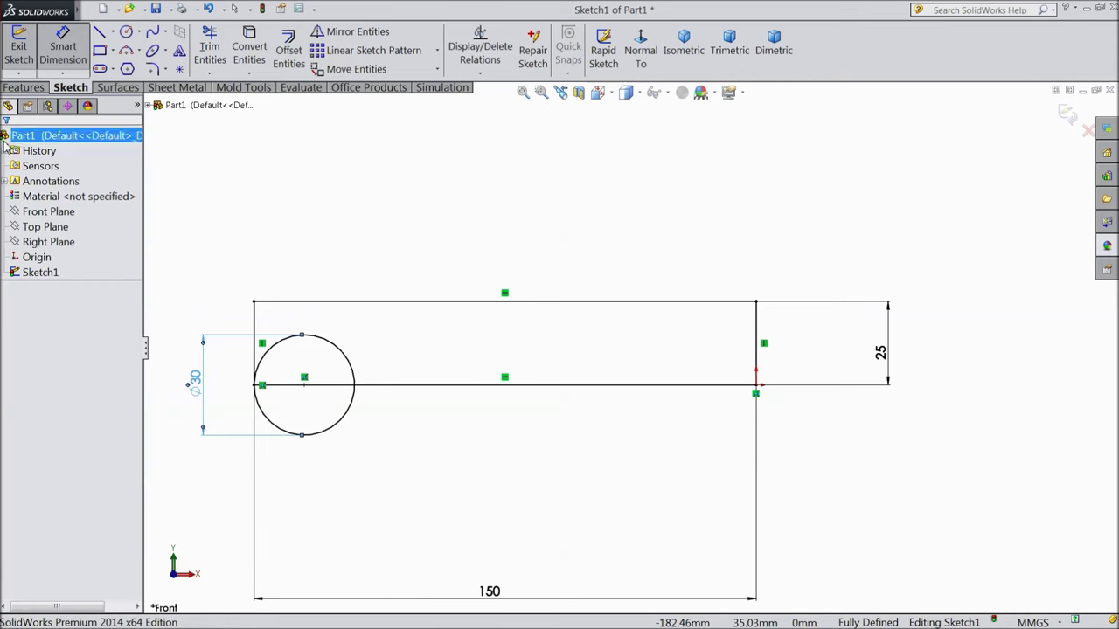
- Trim away the circle's upper half and the piece of the rectangle's lower edge inside the circle
left_click(209, 48)
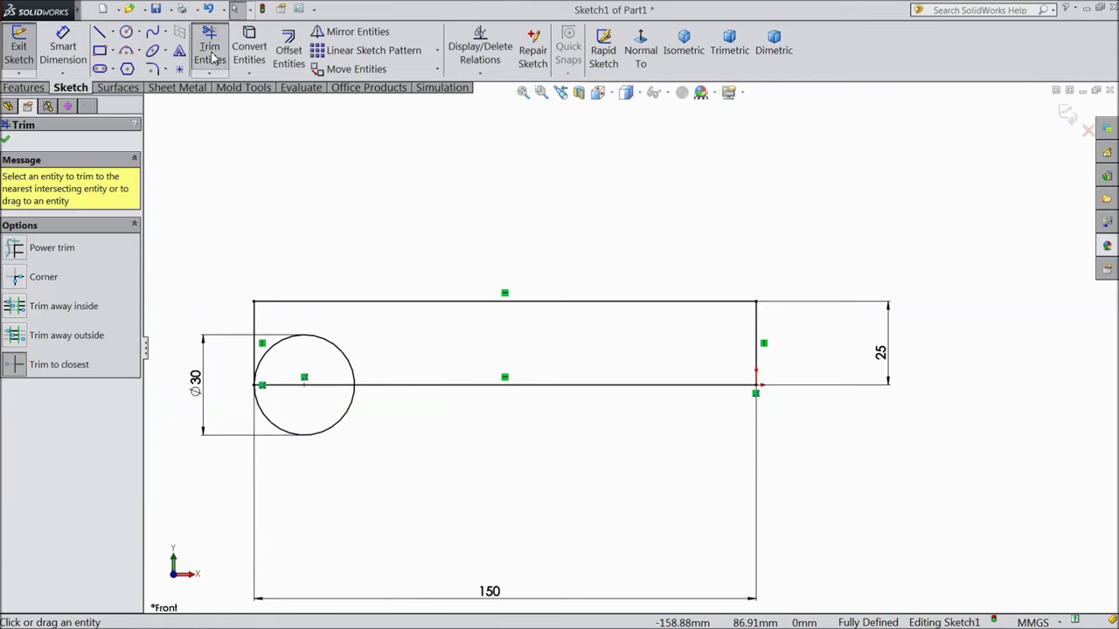
left_click(321, 343)
left_click(317, 385)
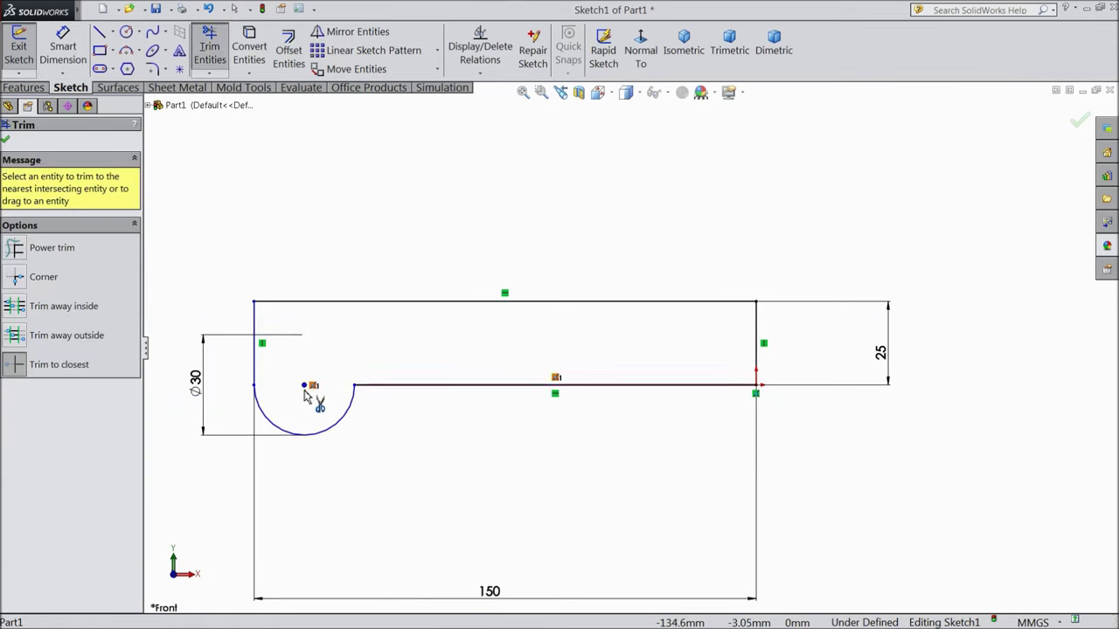
left_click(5, 140)
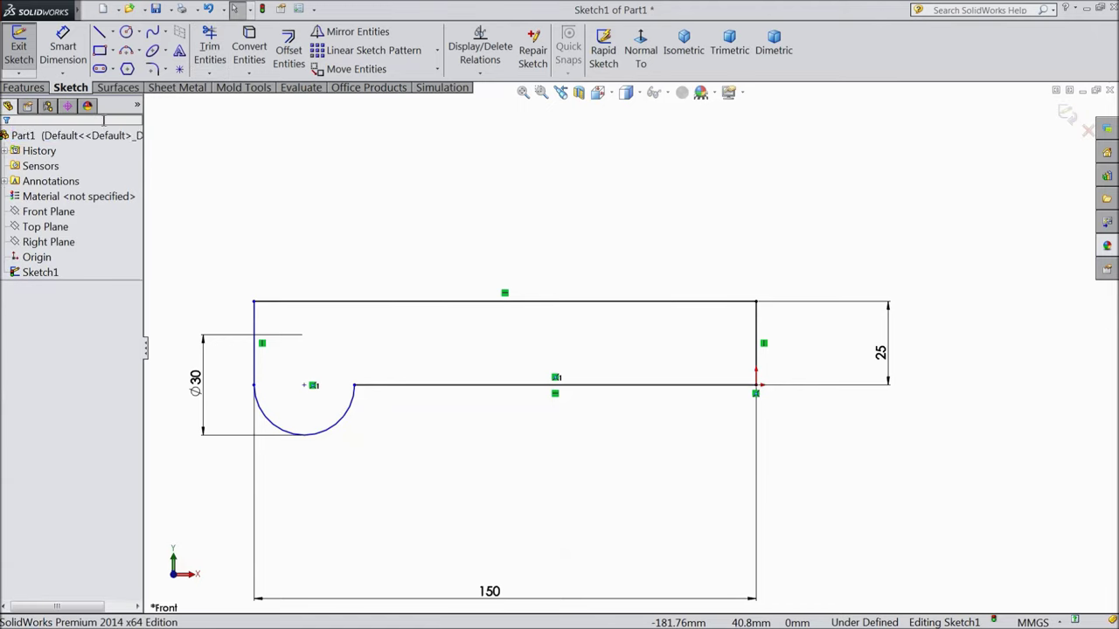
- Add a 20 mm sketch fillet at the corner where the arc meets the lower edge
left_click(151, 70)
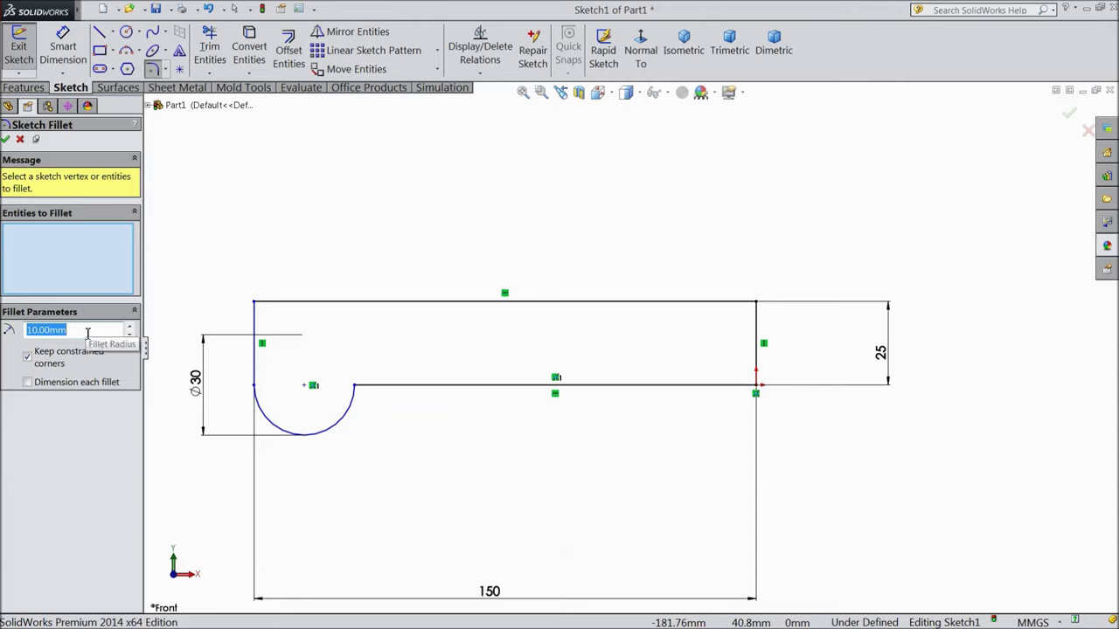
type("20")
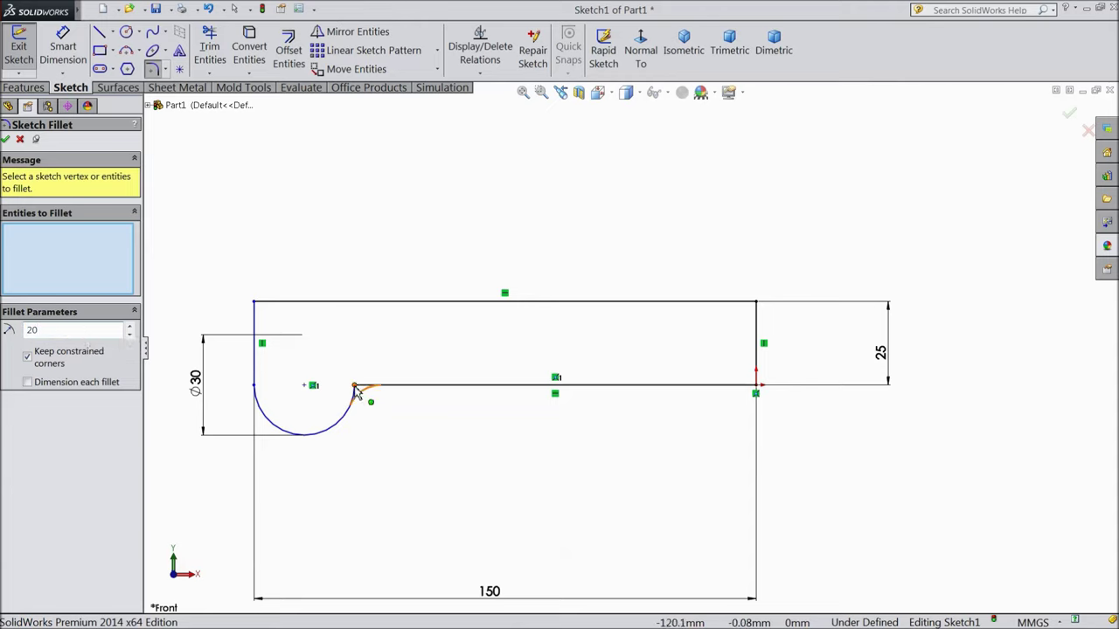
left_click(356, 395)
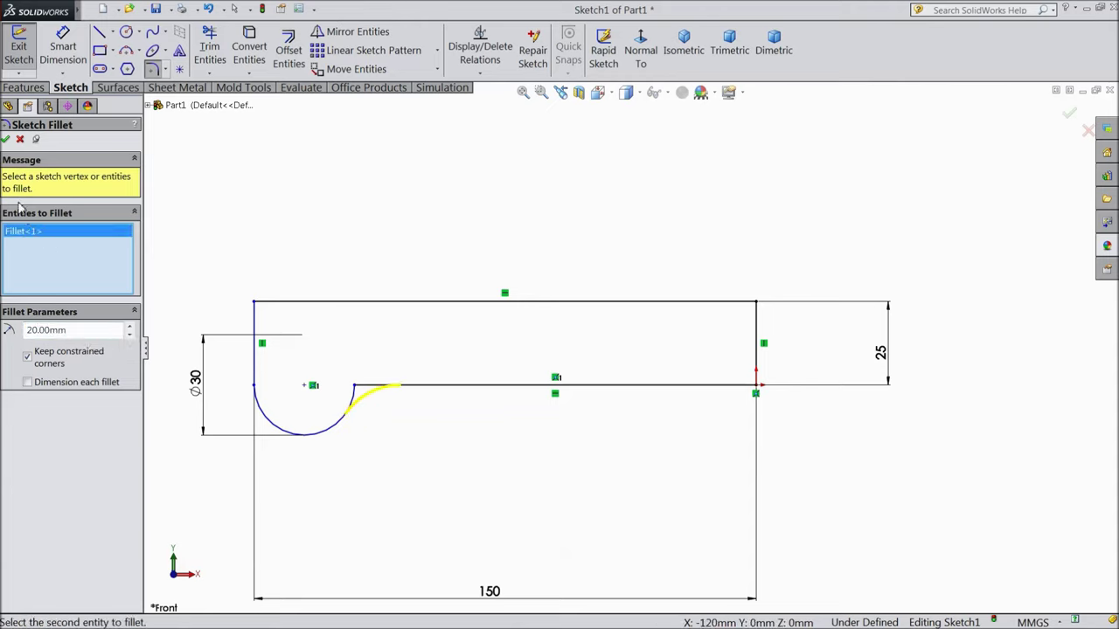
left_click(5, 140)
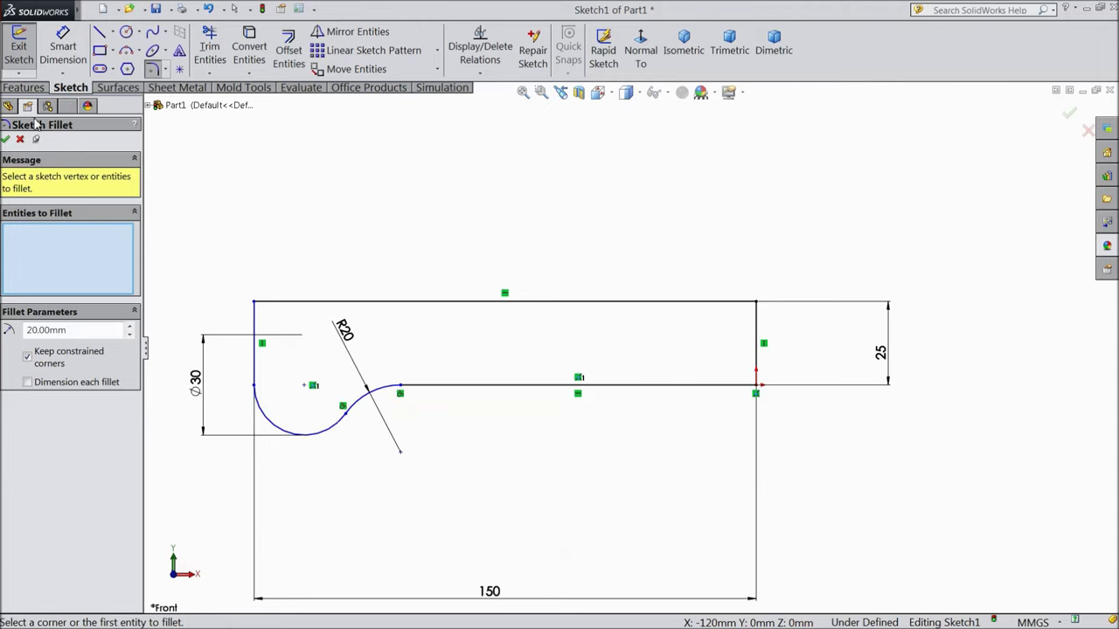
left_click(5, 140)
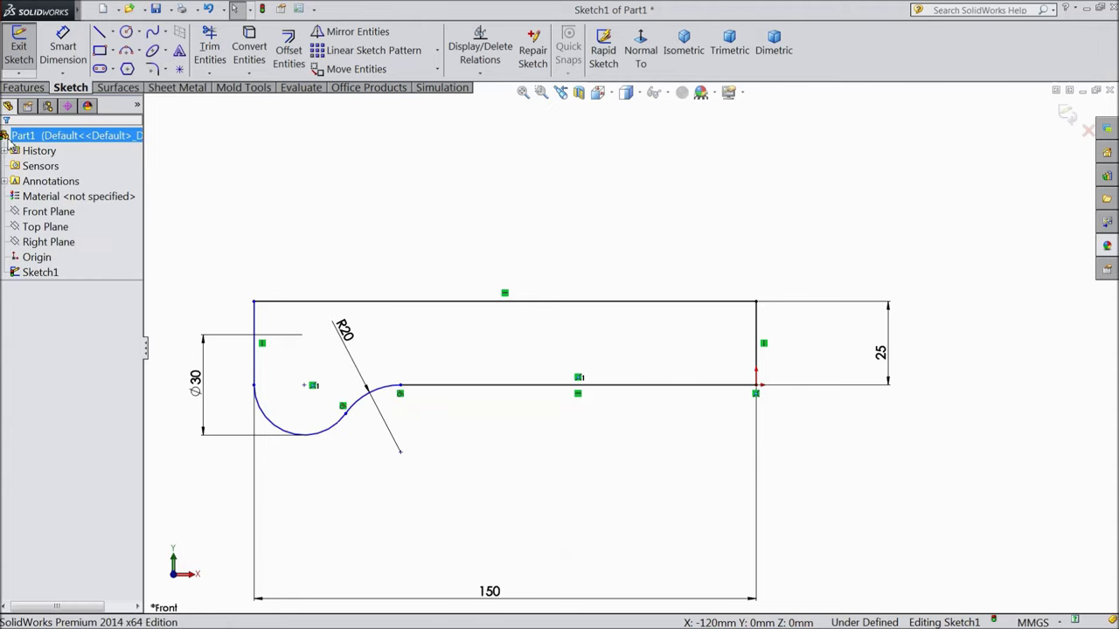
- Sketch two circles of about 5.4 and 5.5 mm radius at mid-height, centred about 17 and 54 mm from the profile's right edge
left_click(126, 33)
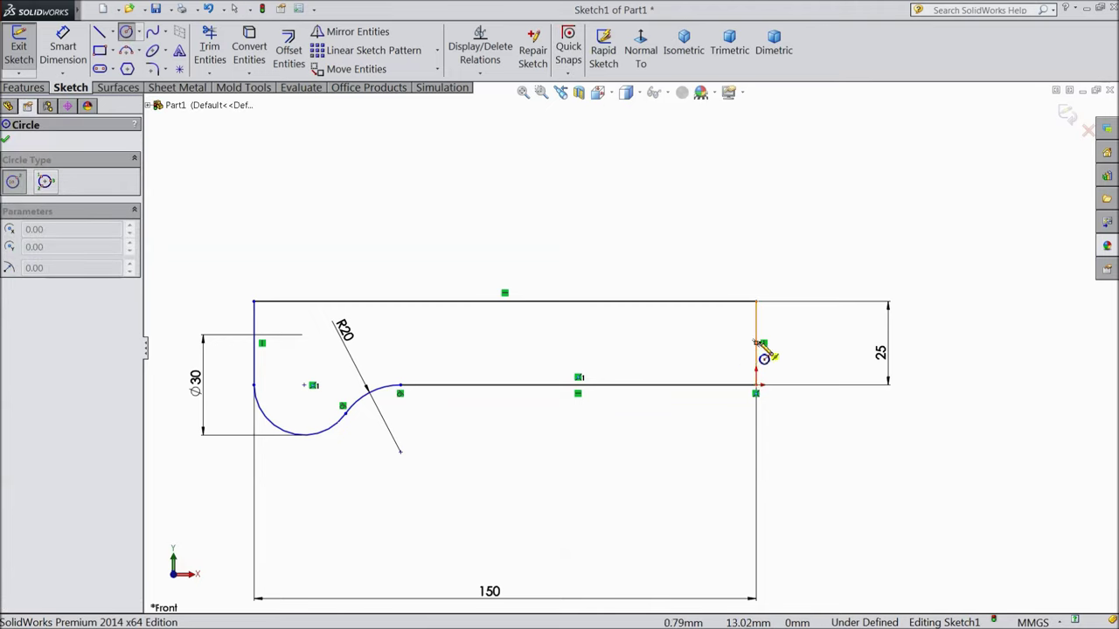
left_click(699, 342)
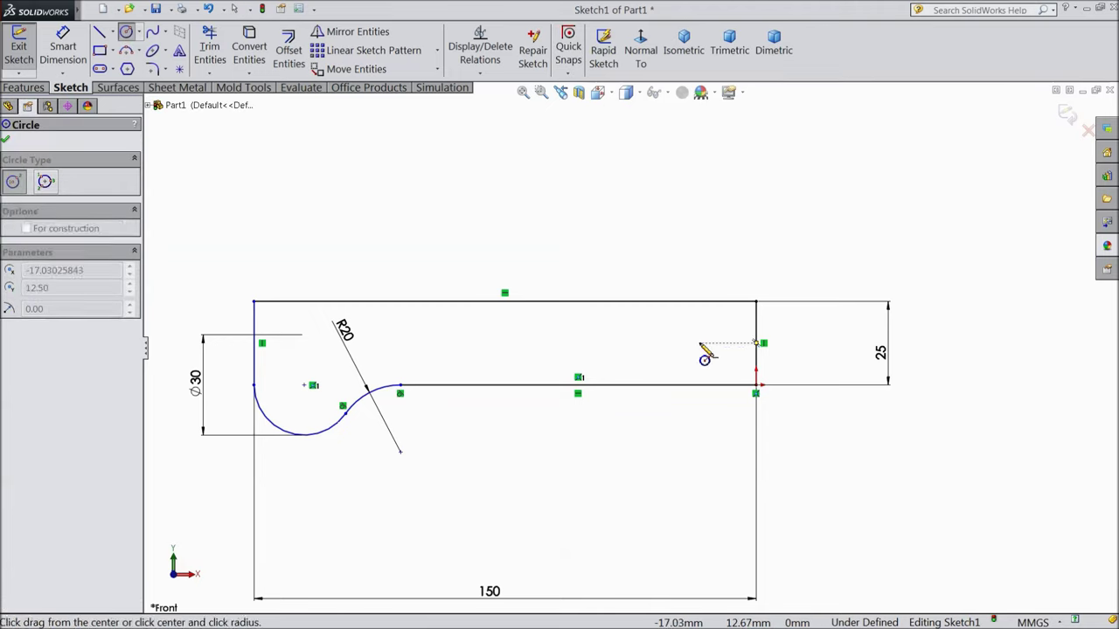
left_click(683, 347)
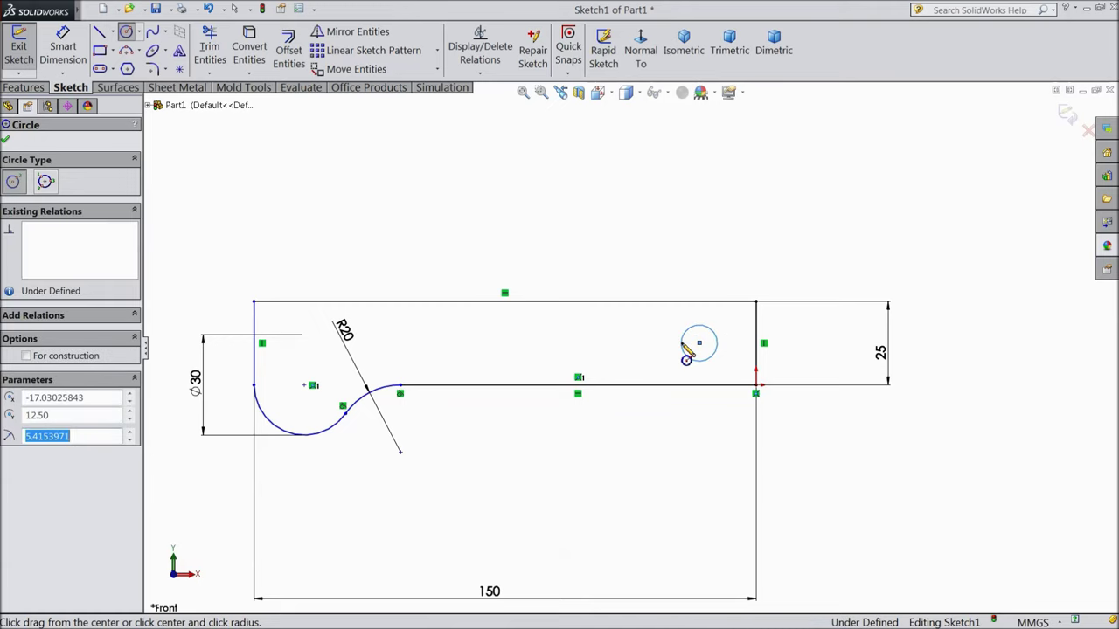
left_click(577, 343)
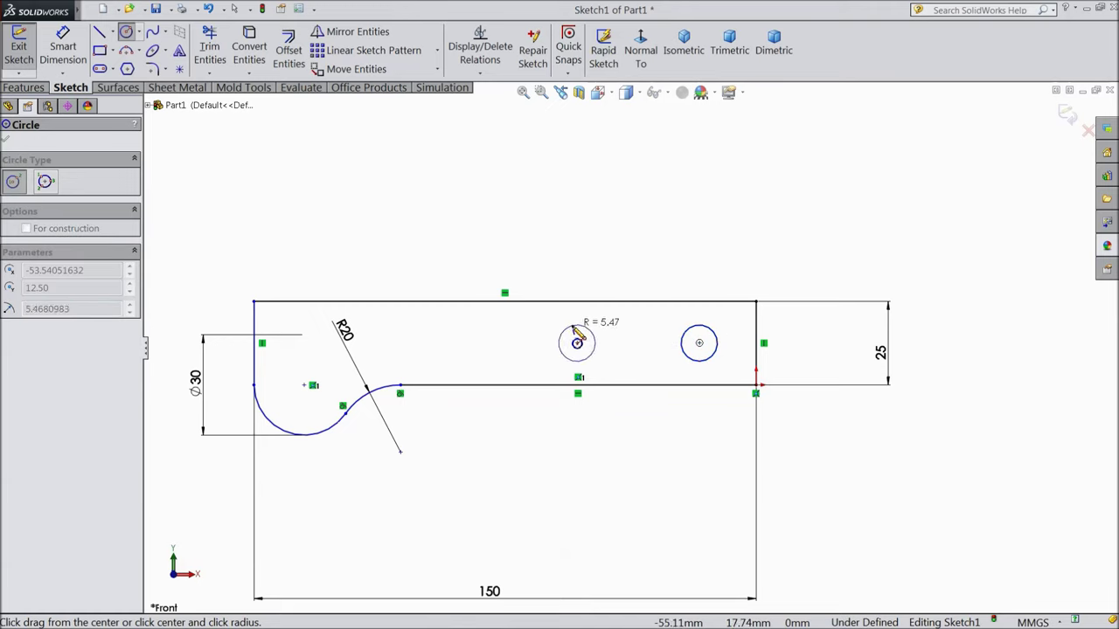
left_click(576, 324)
- Dimension the two small circles, the inner one 8 mm and the one nearest the right edge 6 mm in diameter
left_click(63, 48)
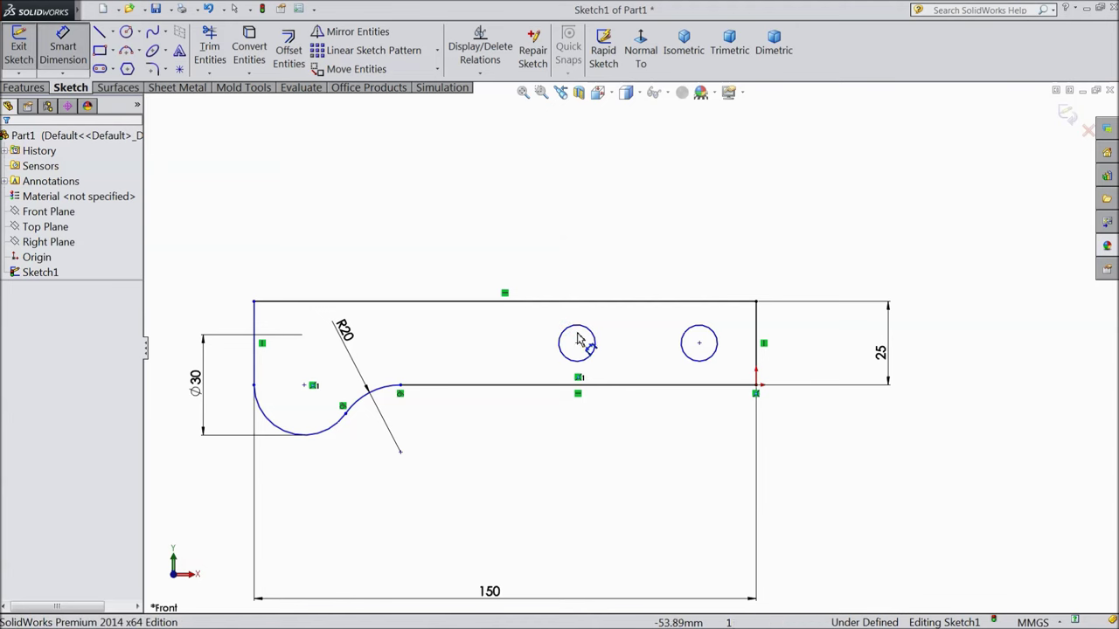
left_click(573, 335)
left_click(569, 253)
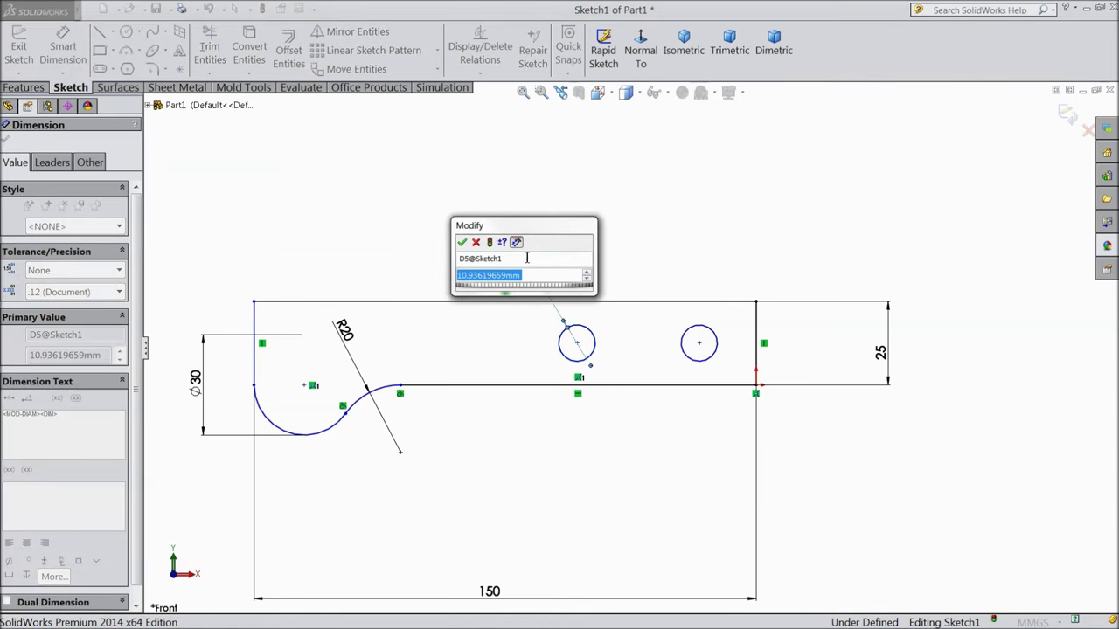
type("8")
left_click(461, 242)
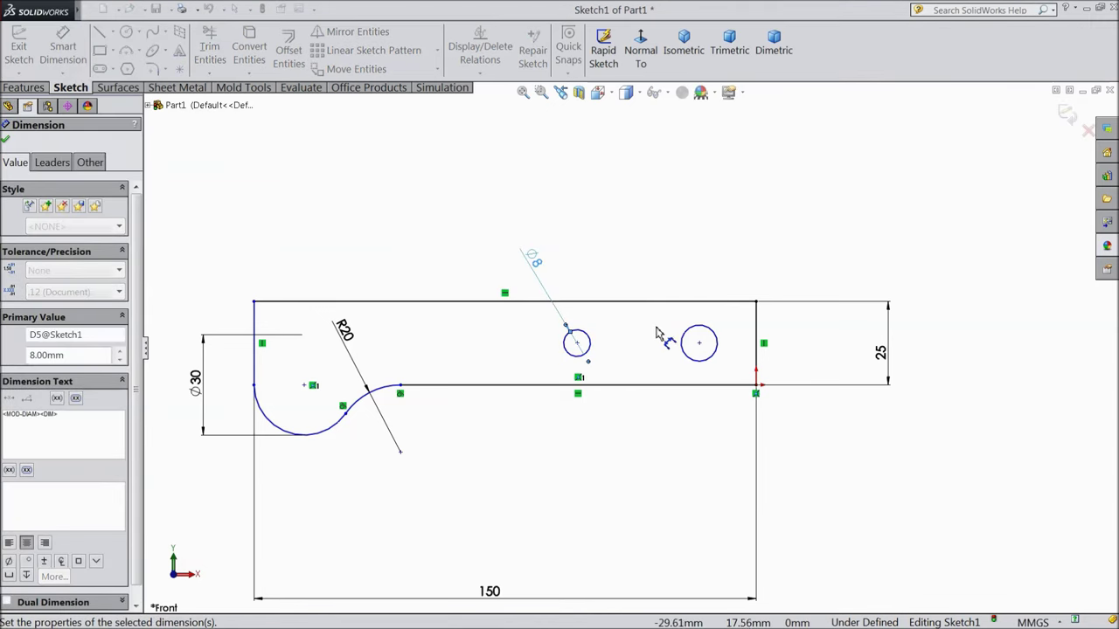
left_click(704, 325)
left_click(732, 229)
type("6")
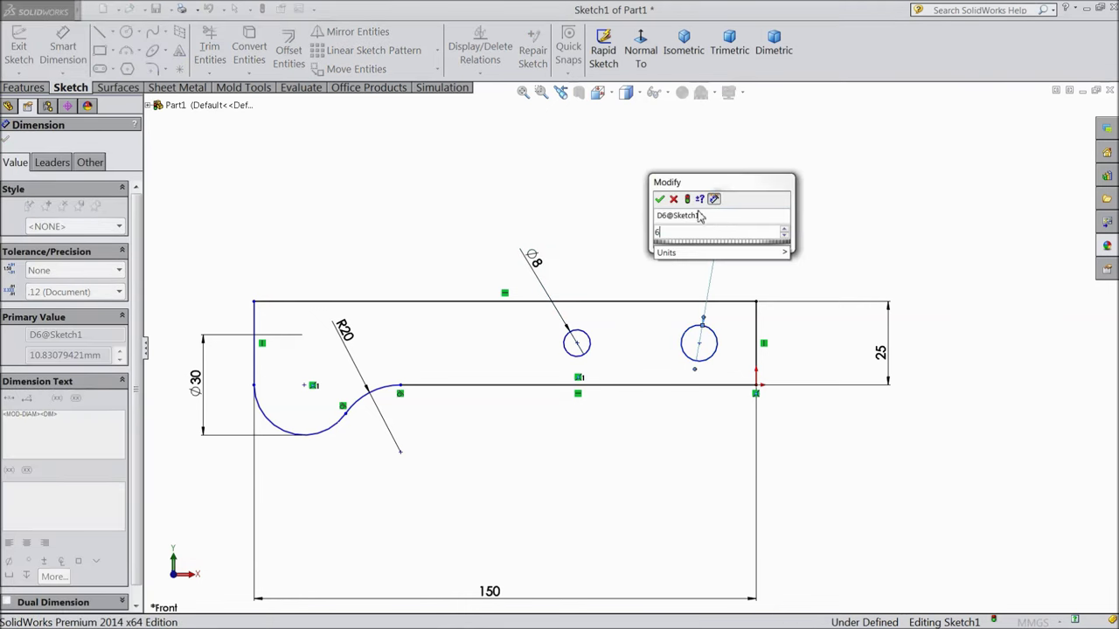
left_click(660, 200)
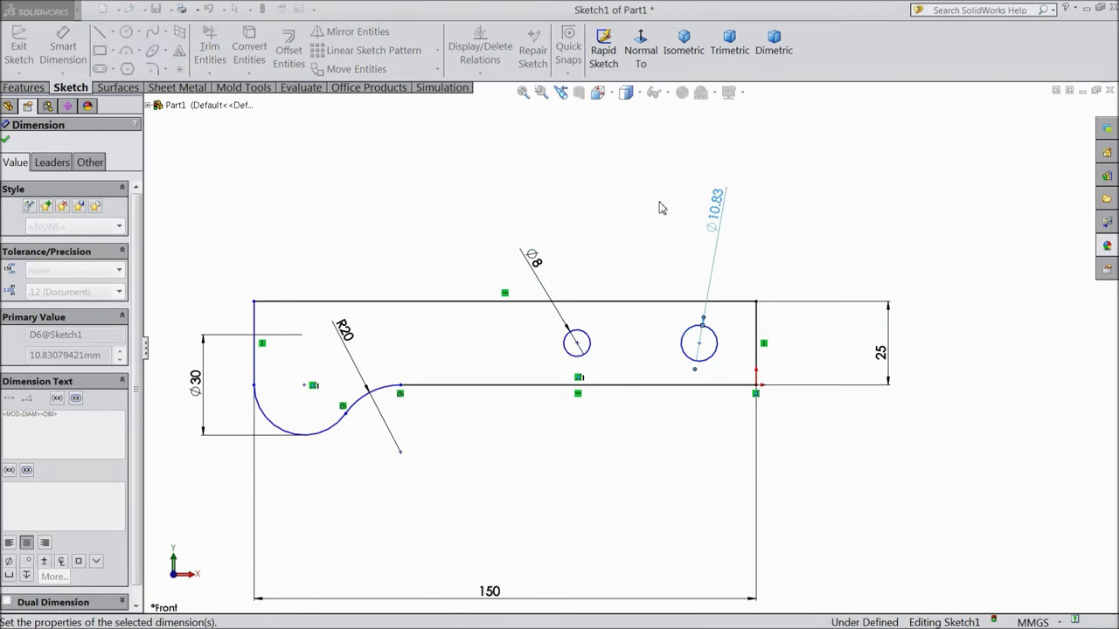
- Dimension the 6 mm circle's centre 12 mm from the profile's right edge
left_click(699, 342)
left_click(758, 359)
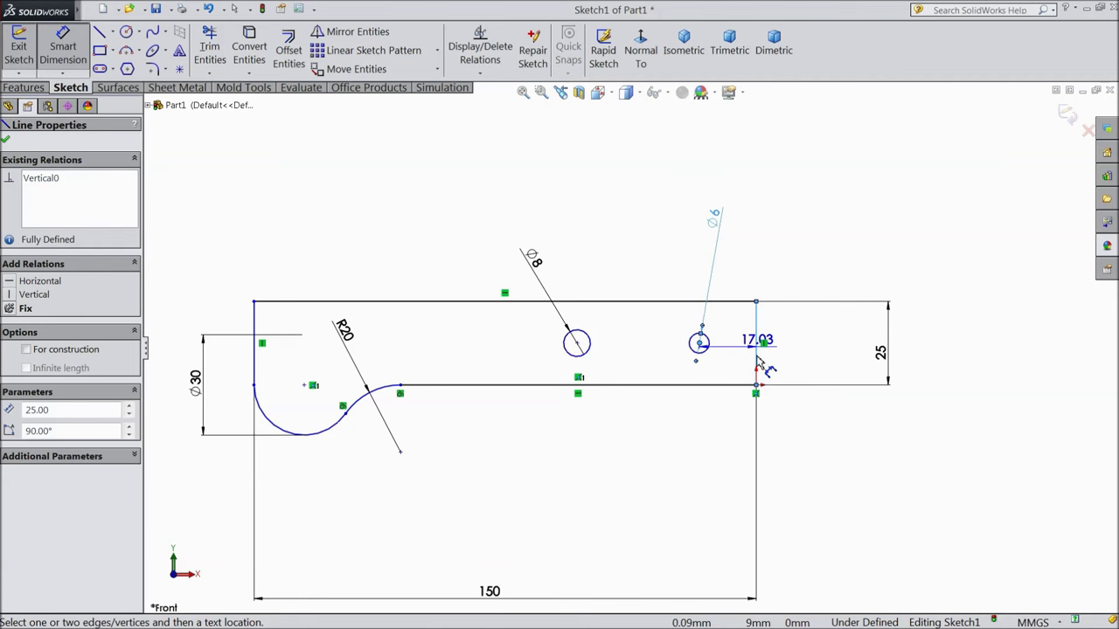
left_click(727, 442)
type("12")
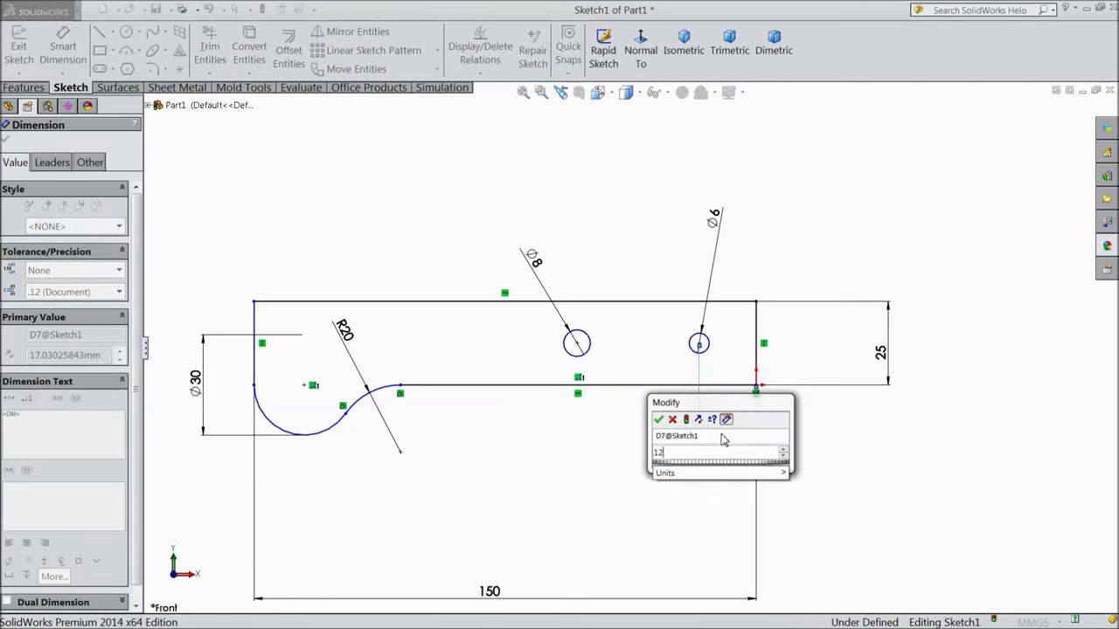
left_click(659, 419)
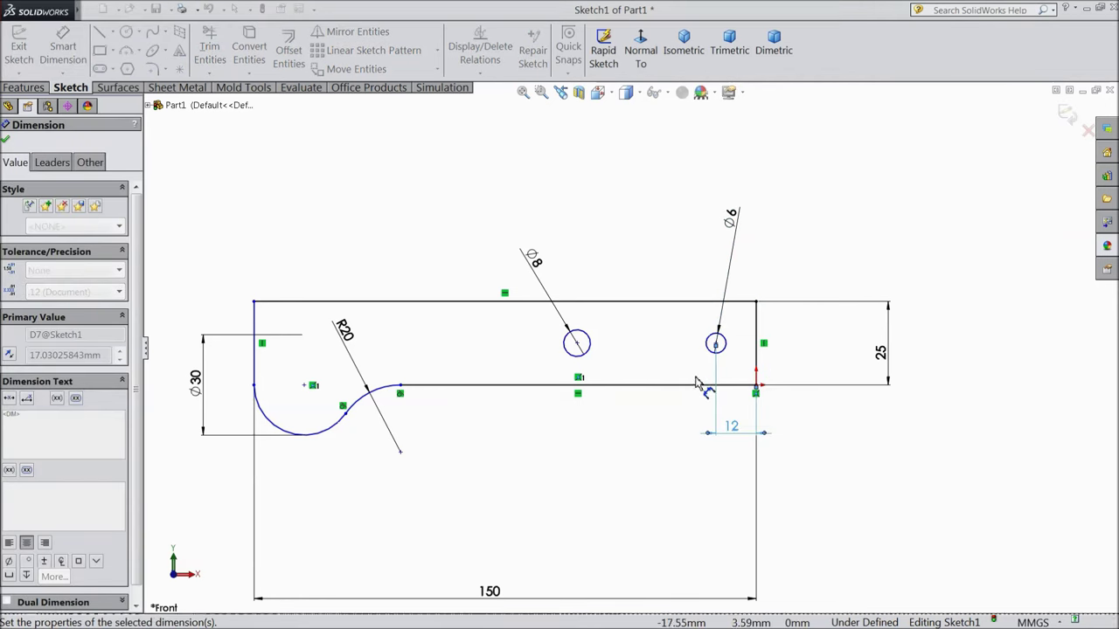
- Dimension the centre distance between the 6 mm and 8 mm circles as 45.5 mm
left_click(713, 351)
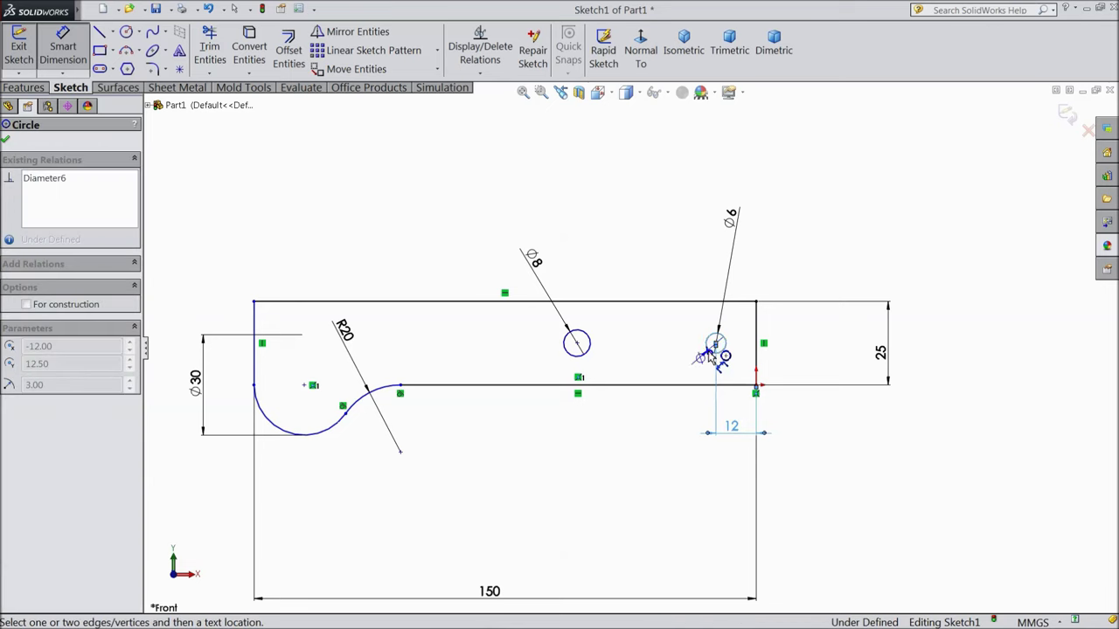
left_click(586, 352)
left_click(630, 261)
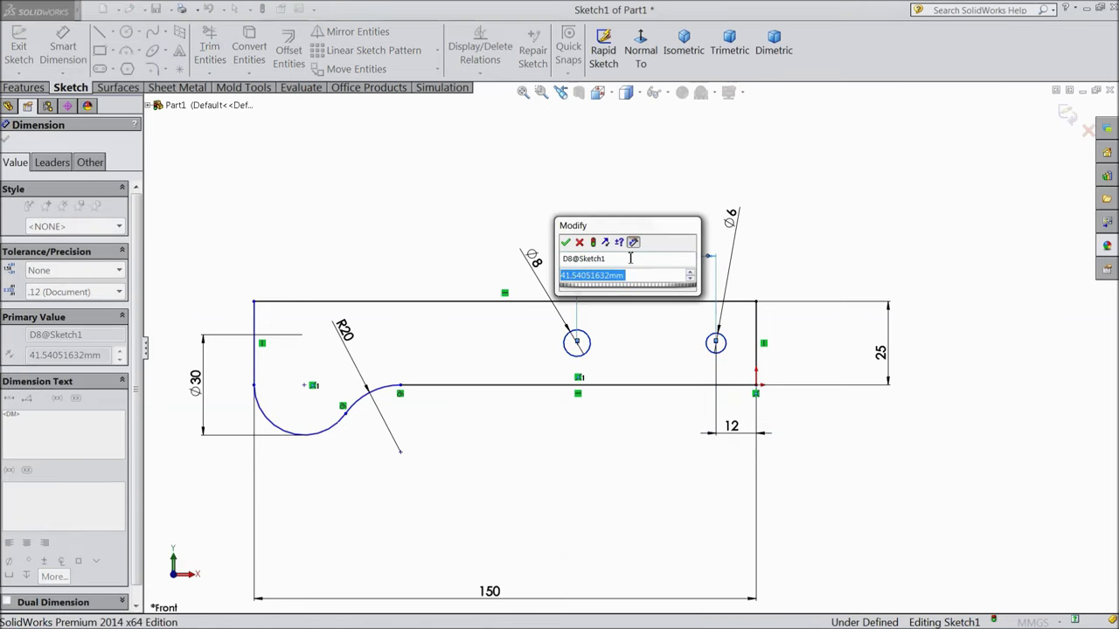
type("45.5")
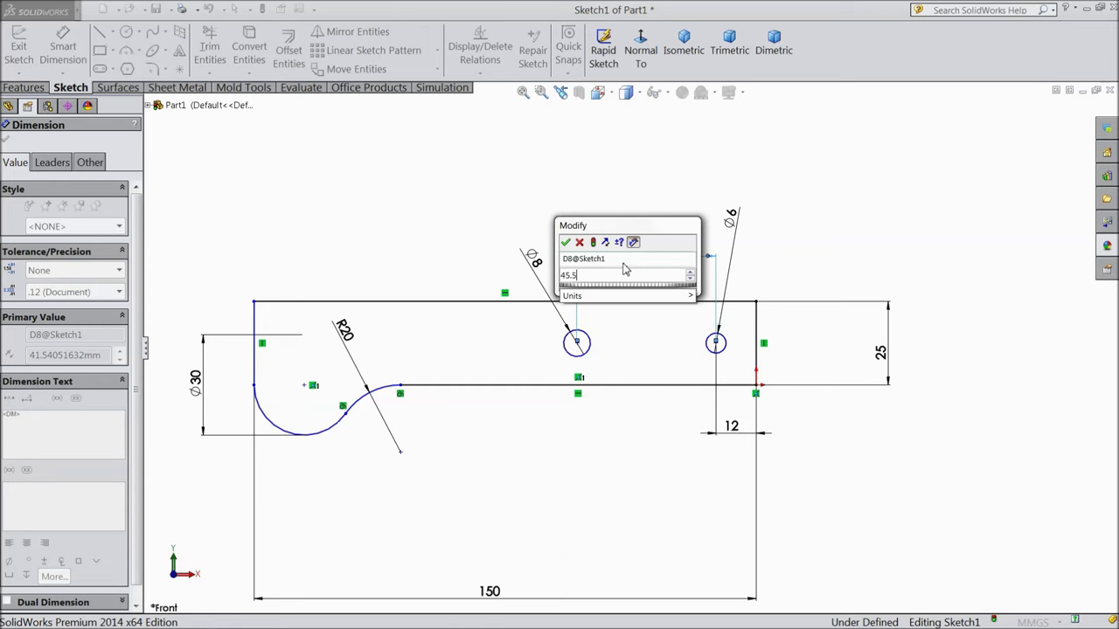
left_click(566, 243)
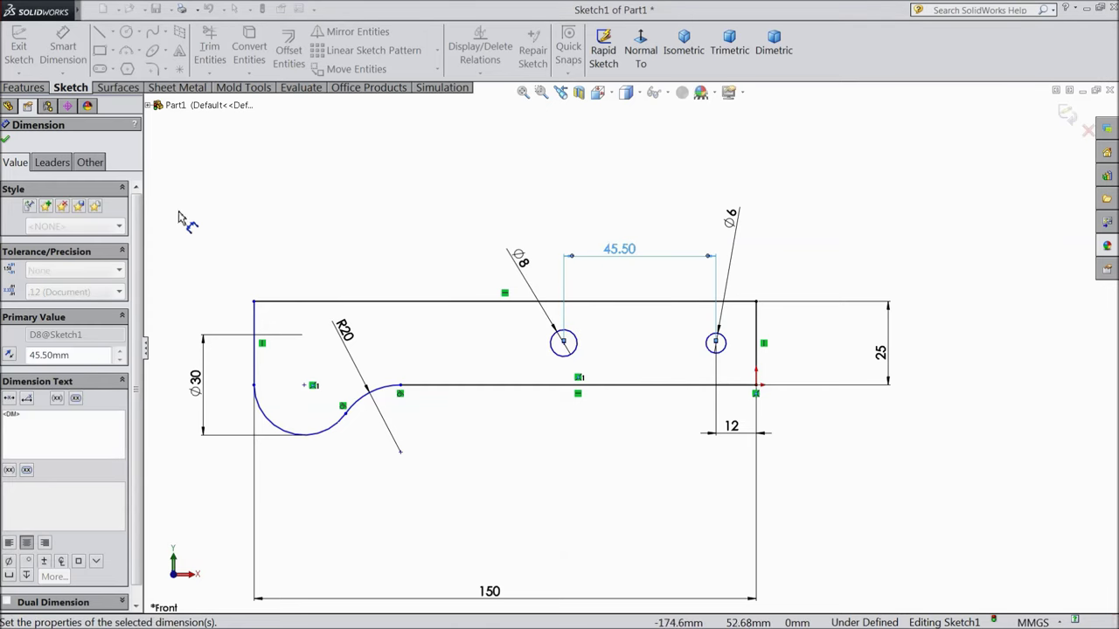
left_click(5, 139)
- Add a horizontal relation between the centre points of the 6 mm and 8 mm circles
scroll(712, 374, "down", 3)
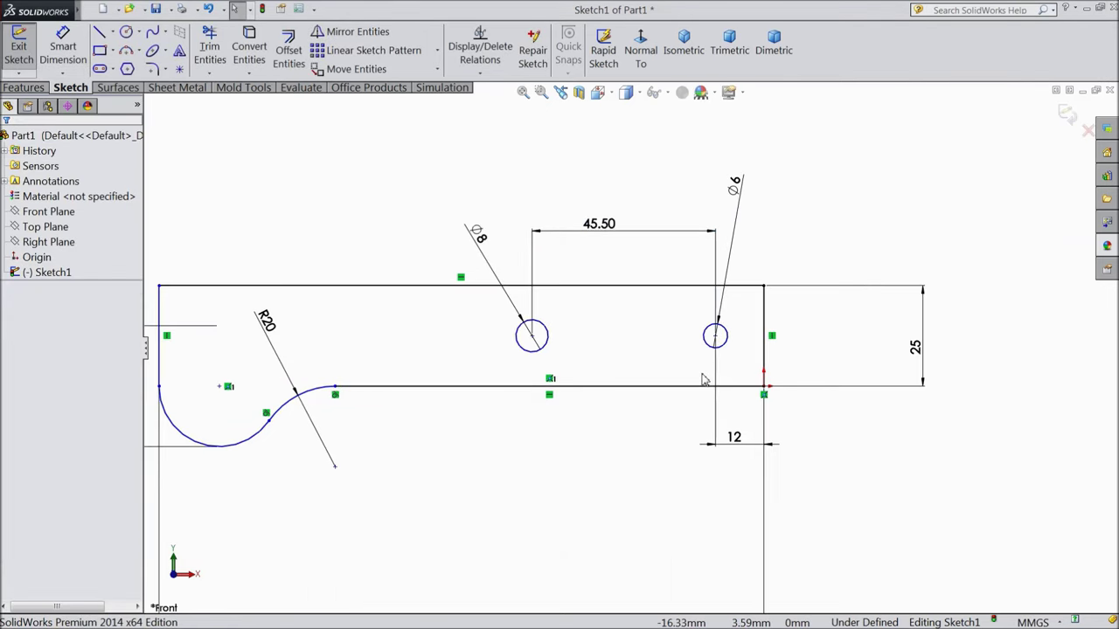
left_click(715, 330)
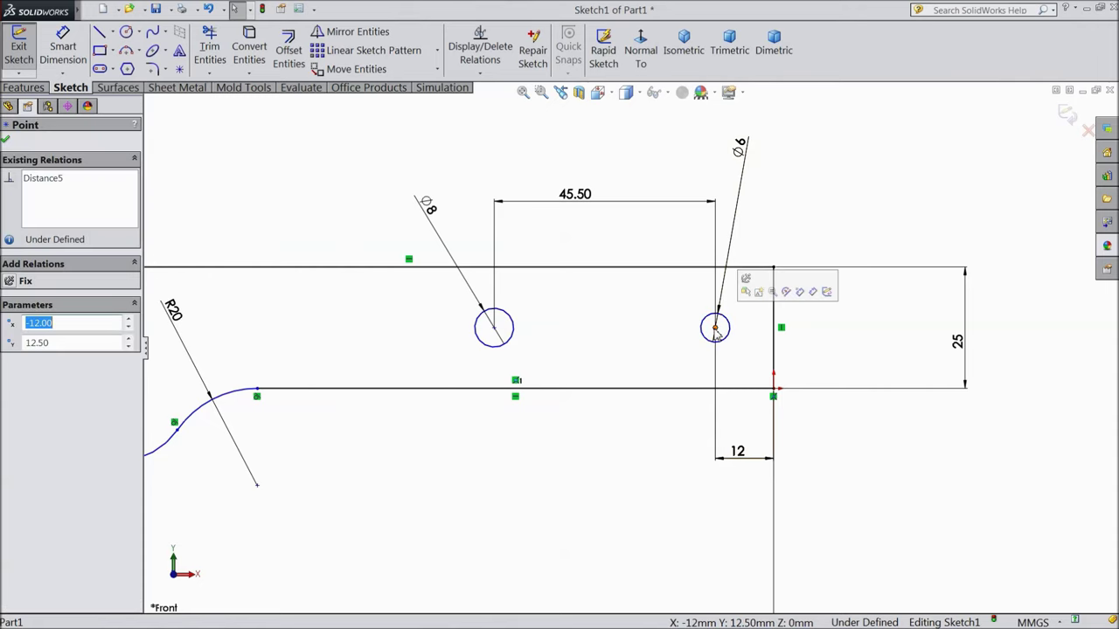
left_click(496, 331, "ctrl")
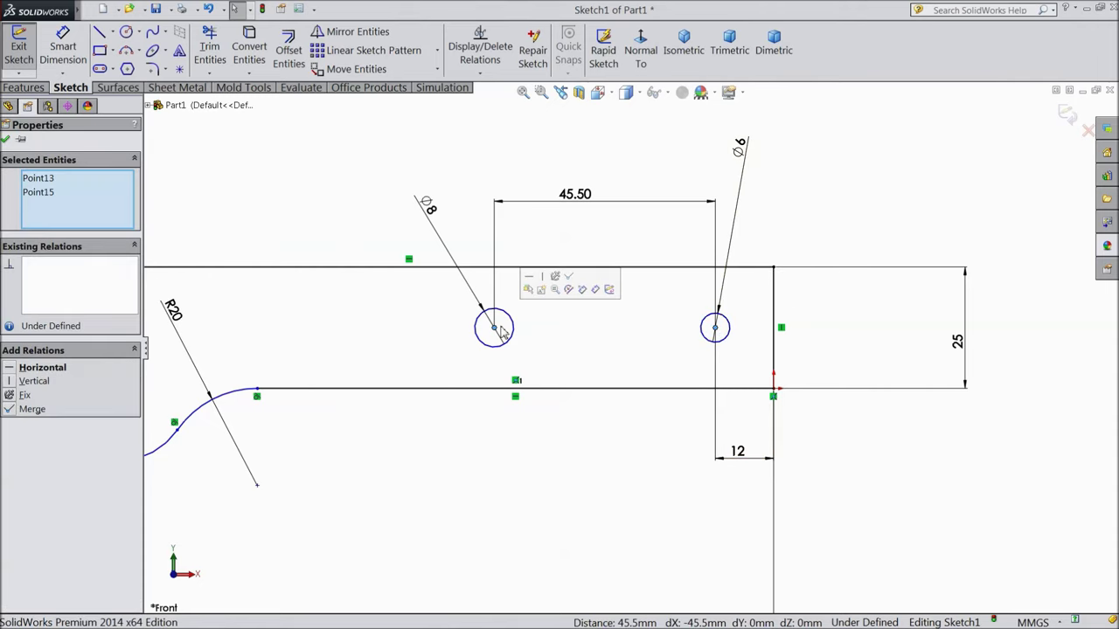
left_click(529, 292)
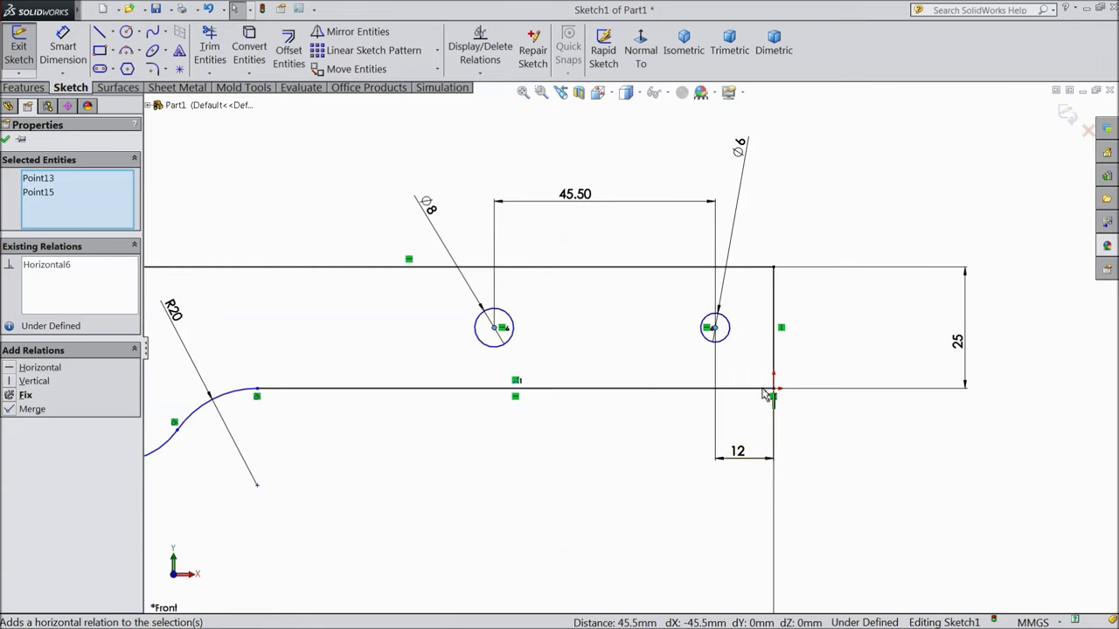
- Dimension the 6 mm circle's centre 12.5 mm above the profile's lower straight edge
left_click(63, 48)
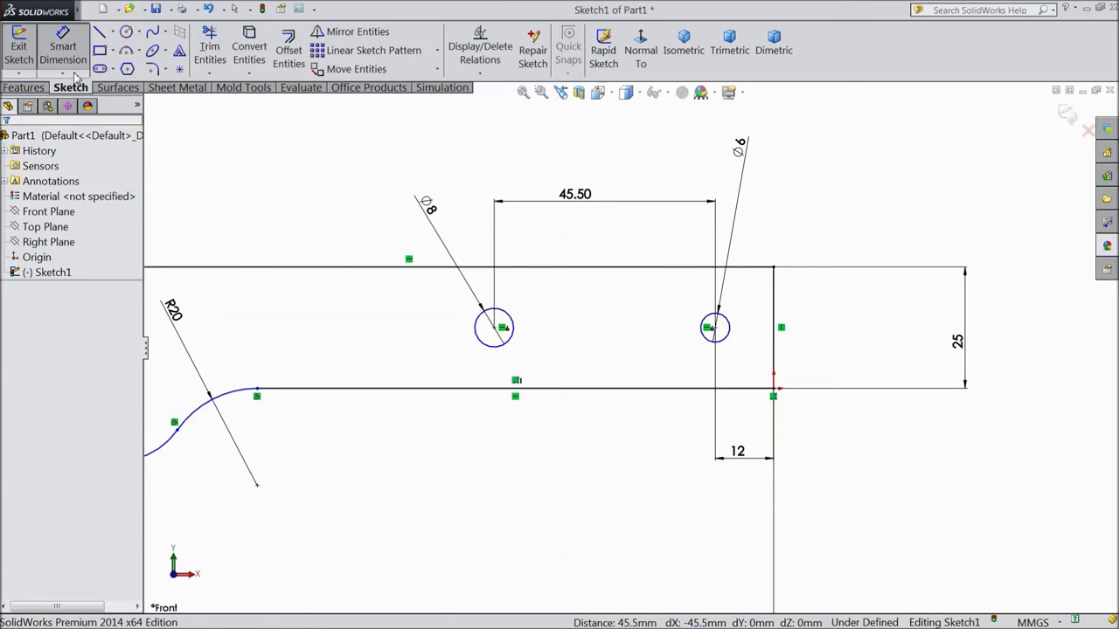
left_click(727, 340)
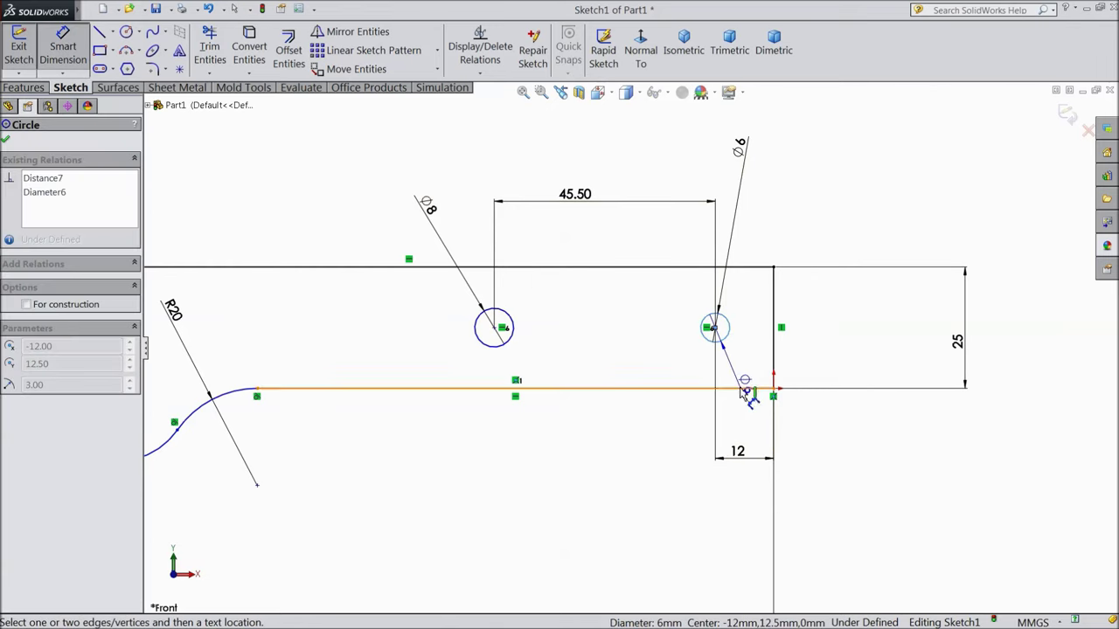
left_click(743, 388)
left_click(824, 354)
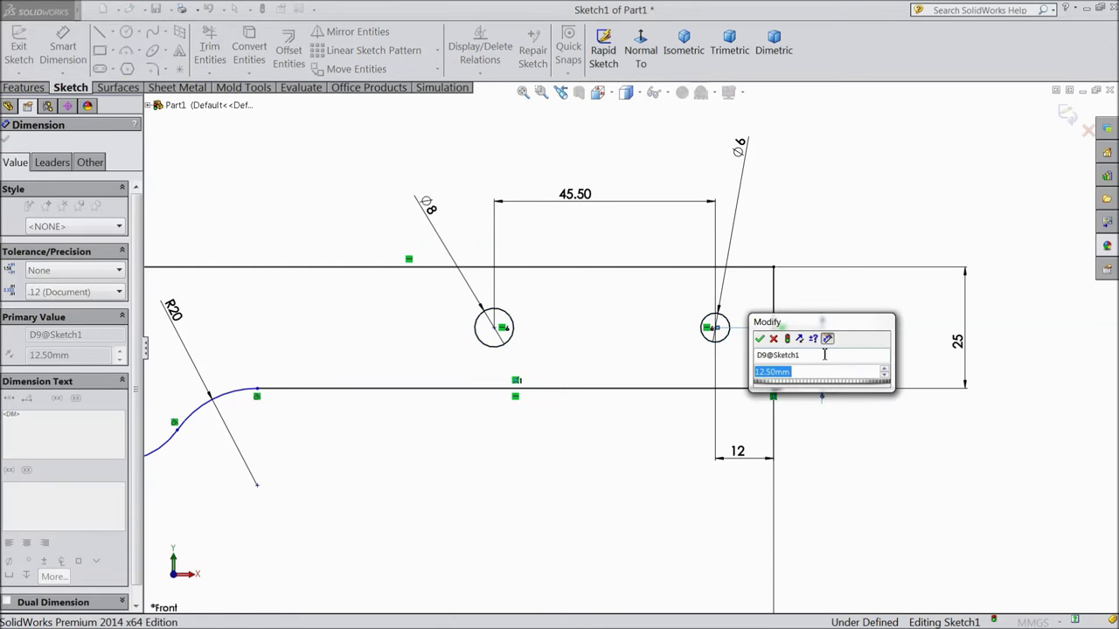
key("Return")
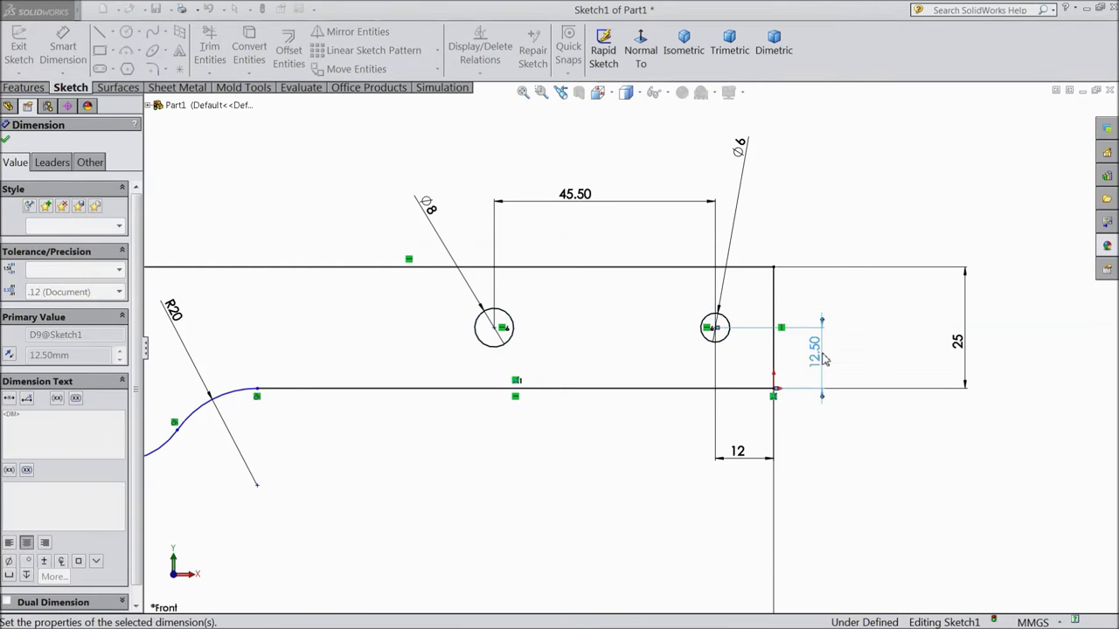
left_click(6, 141)
- Extrude the arm profile as a boss 54 mm deep with the Mid Plane end condition
left_click(24, 87)
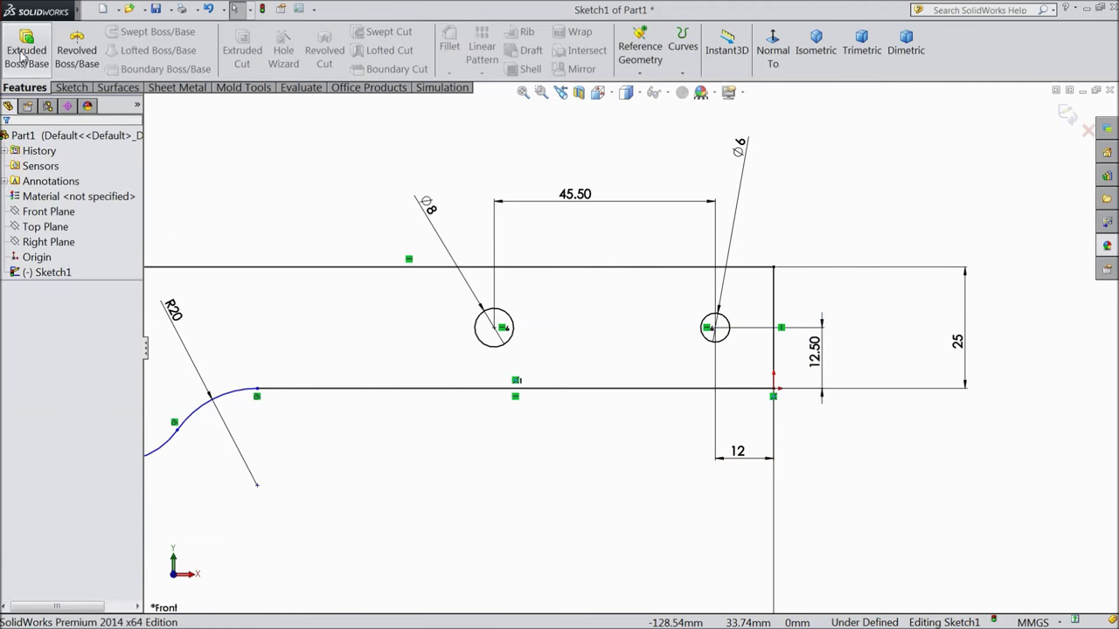
left_click(22, 54)
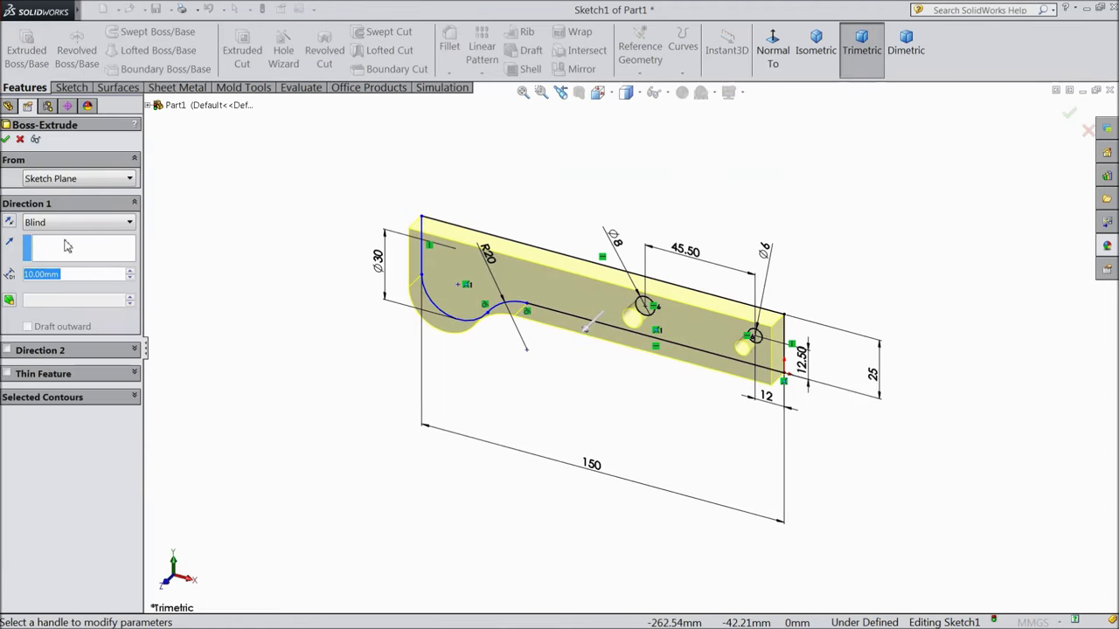
left_click(53, 224)
left_click(73, 300)
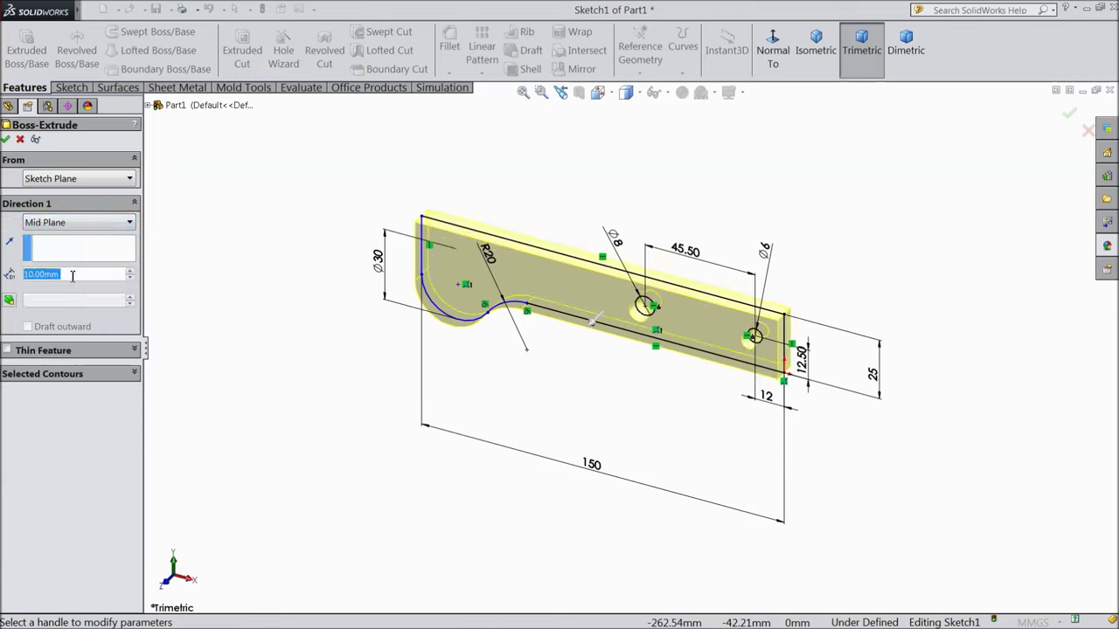
type("54")
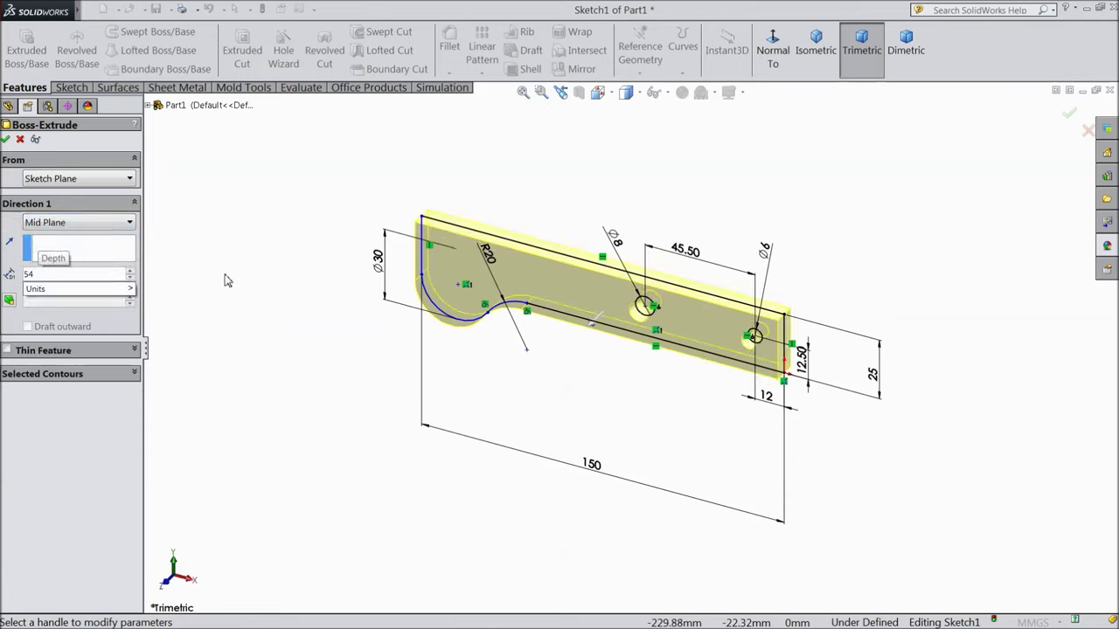
key("Return")
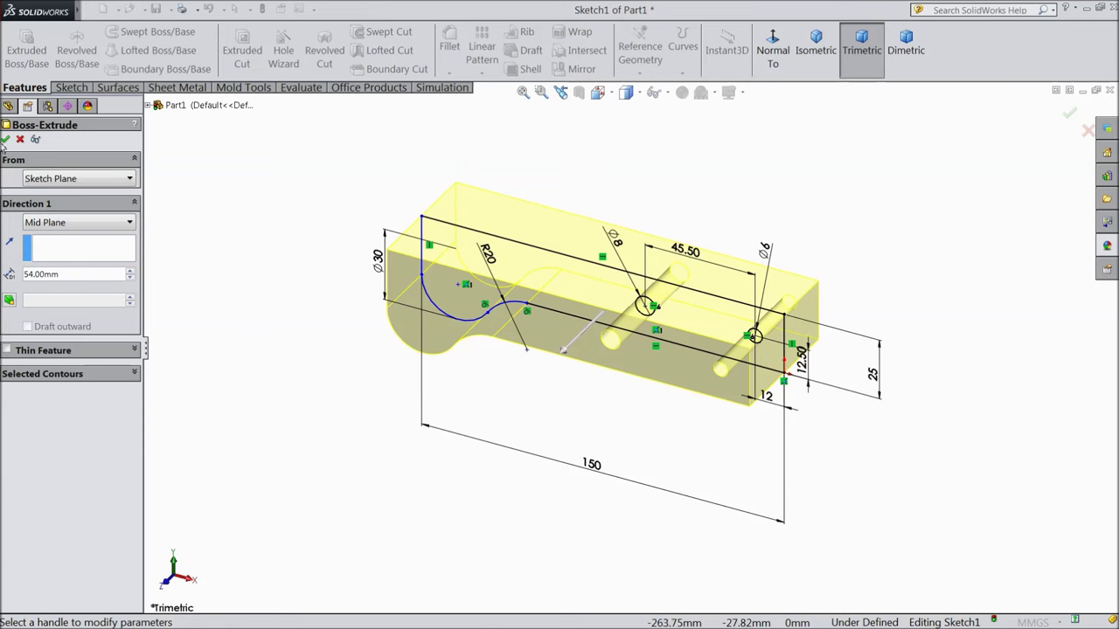
left_click(6, 140)
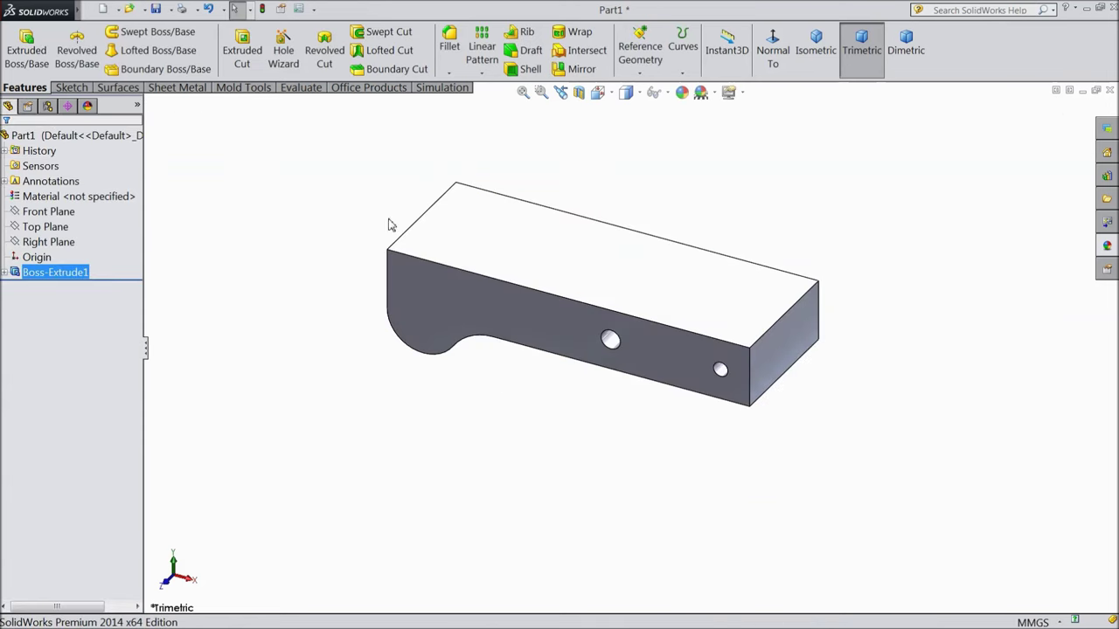
- Chamfer the top edge at the arm's rounded end by 10 mm at 45 degrees
left_click(449, 73)
left_click(472, 109)
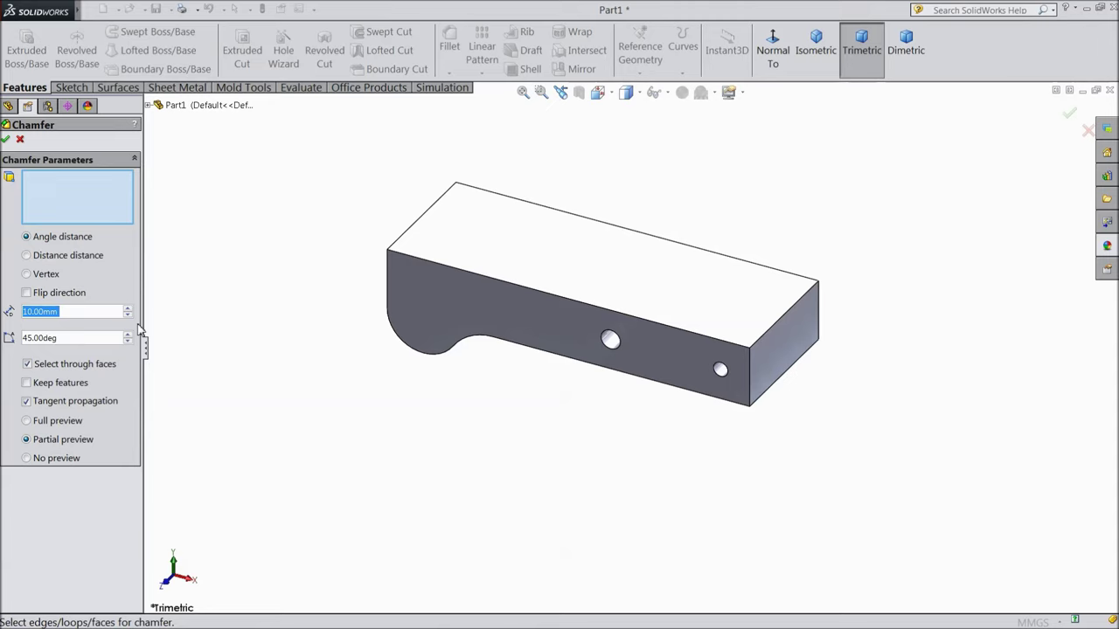
left_click(404, 241)
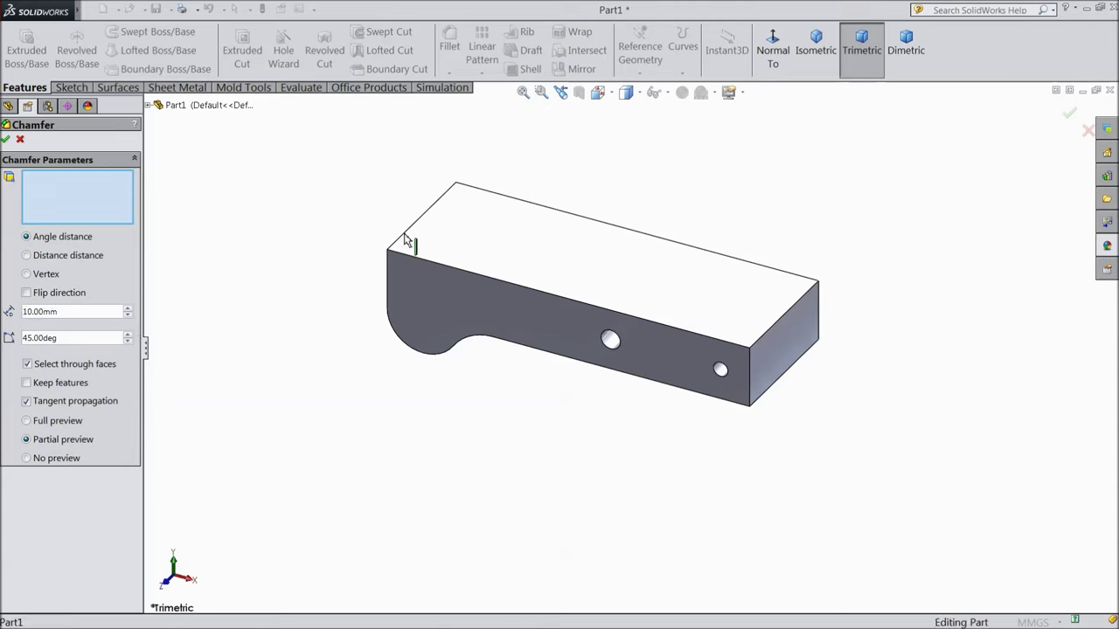
left_click(5, 140)
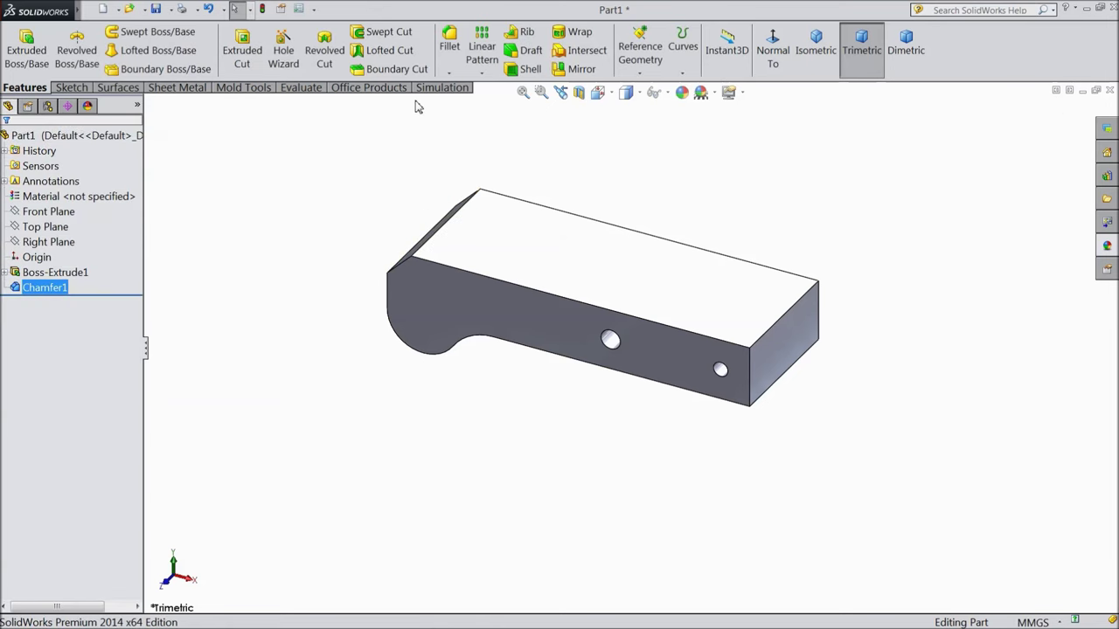
- Chamfer the top and bottom edges of the arm's square end by 5 mm at 45 degrees
left_click(447, 79)
left_click(474, 105)
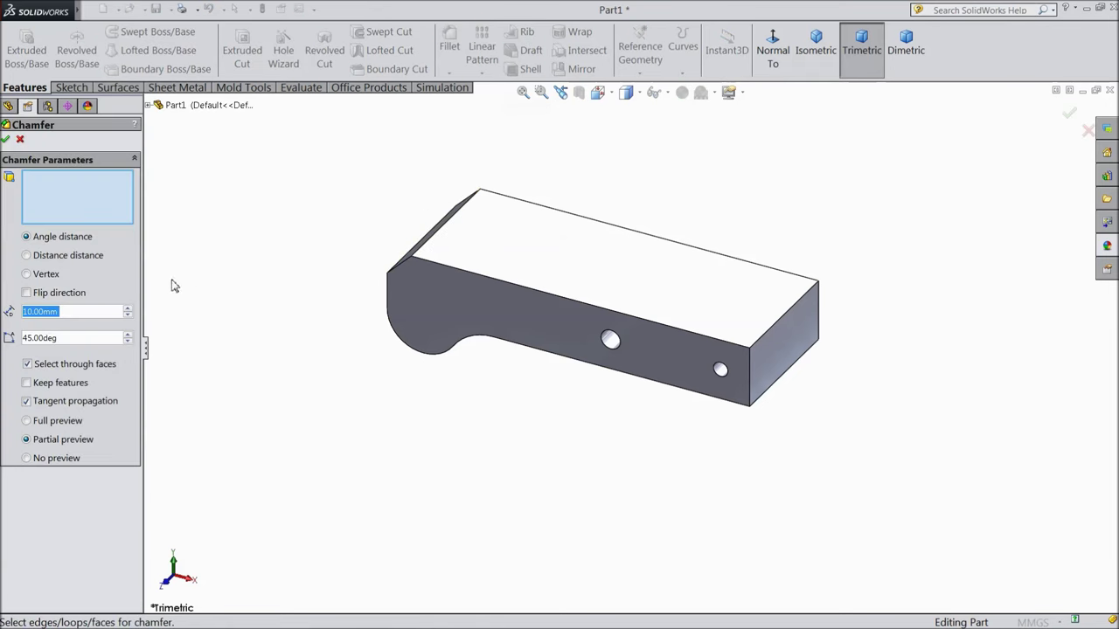
type("5")
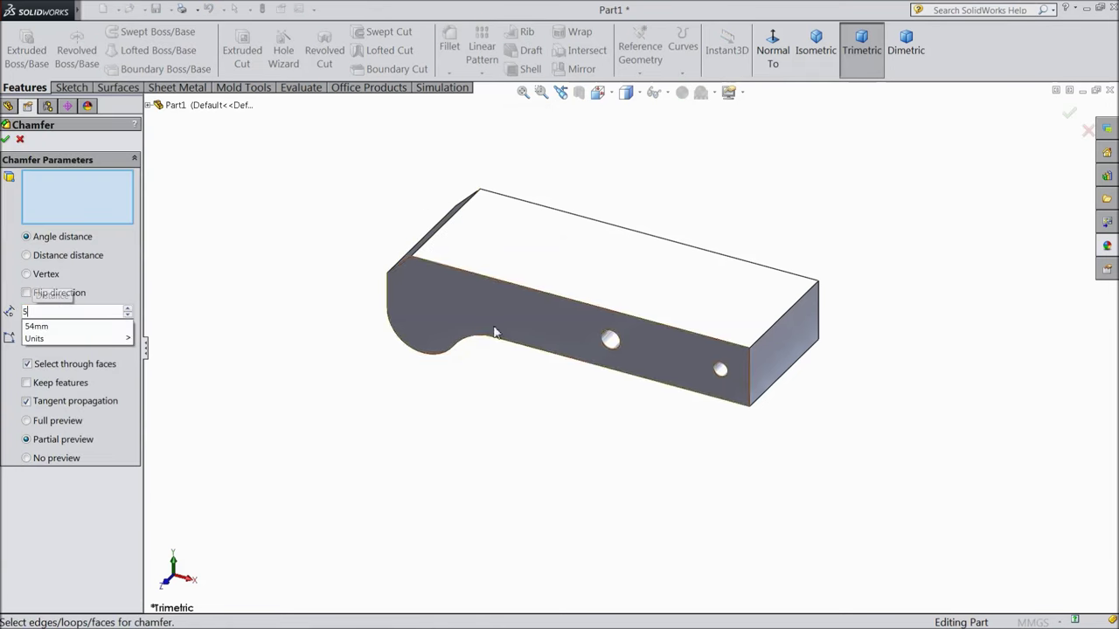
left_click(780, 325)
left_click(787, 368)
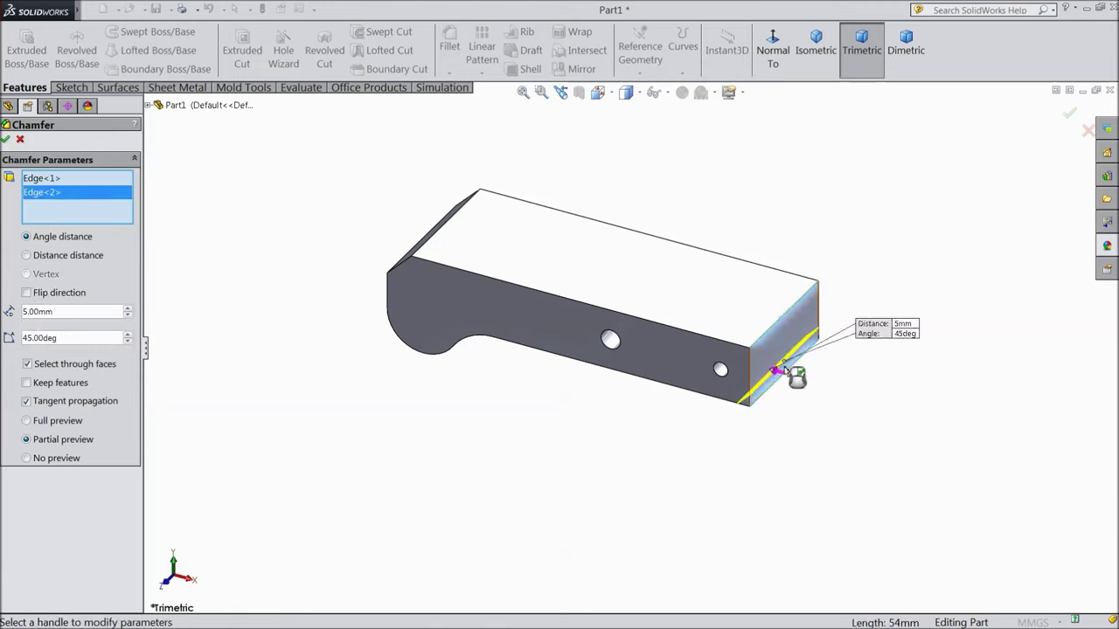
left_click(7, 141)
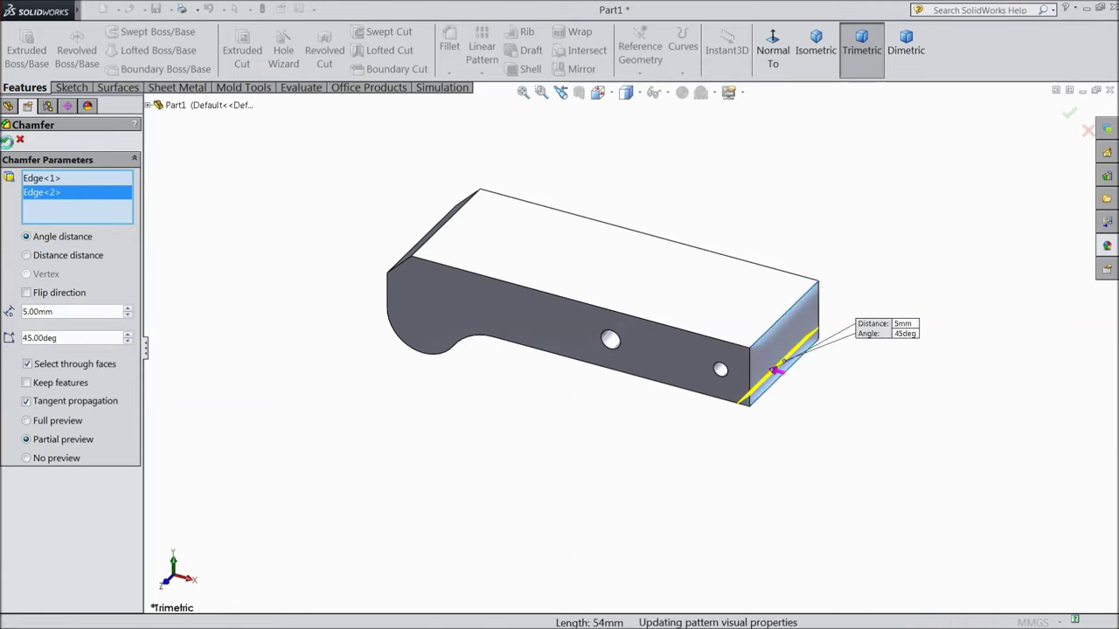
- Start a sketch on the arm's top face and draw a rectangle about 53 by 30 mm extending past the square end
middle_click_drag(392, 232, 385, 317)
left_click(599, 298)
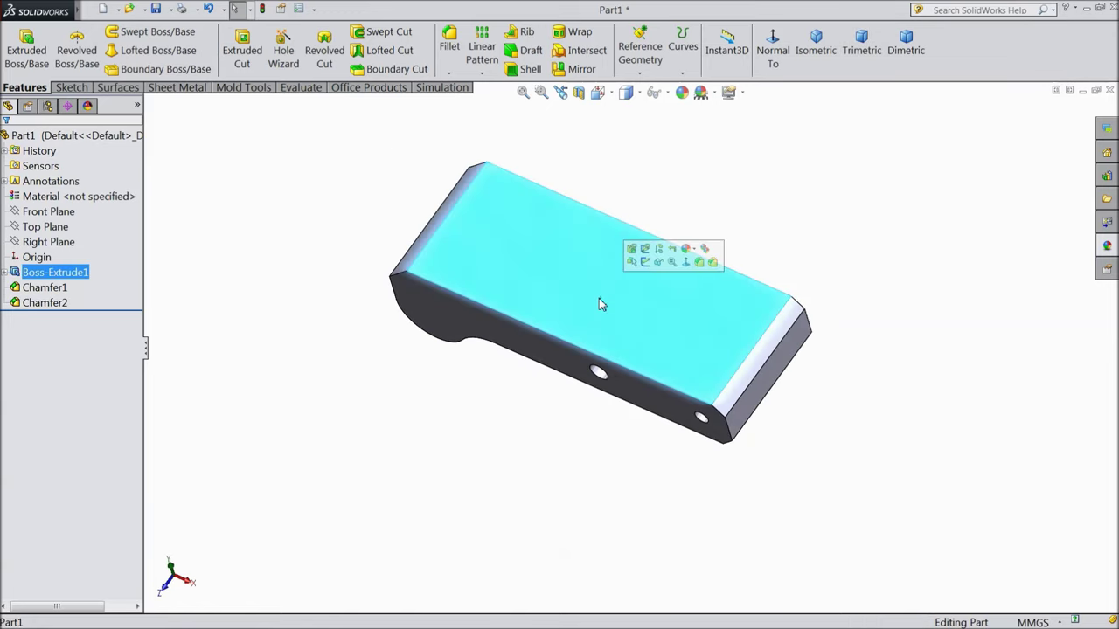
left_click(648, 269)
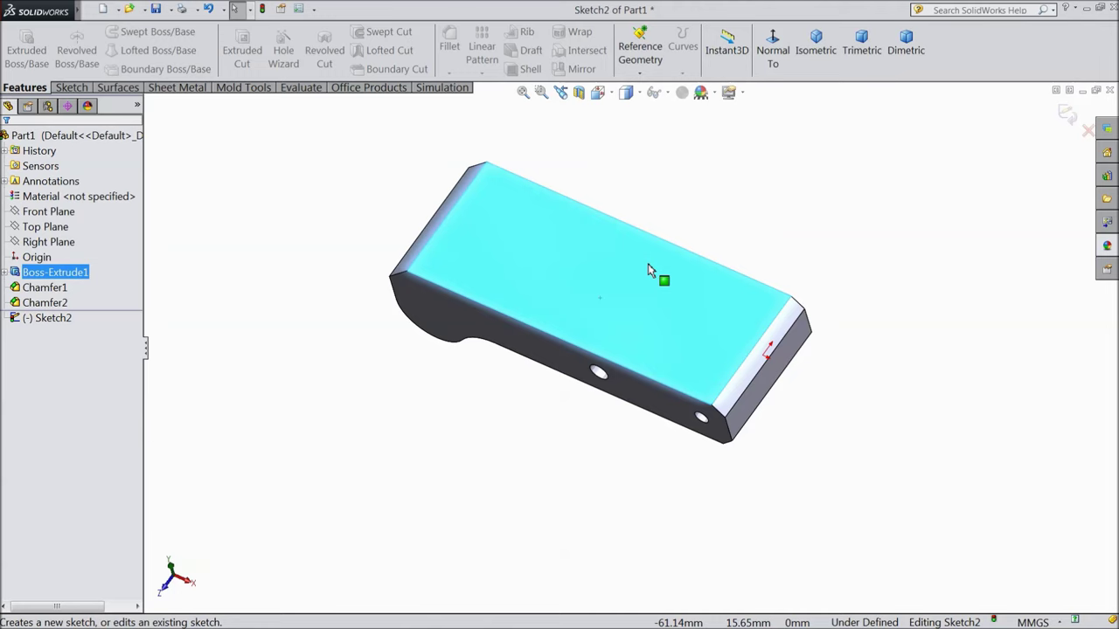
left_click(773, 52)
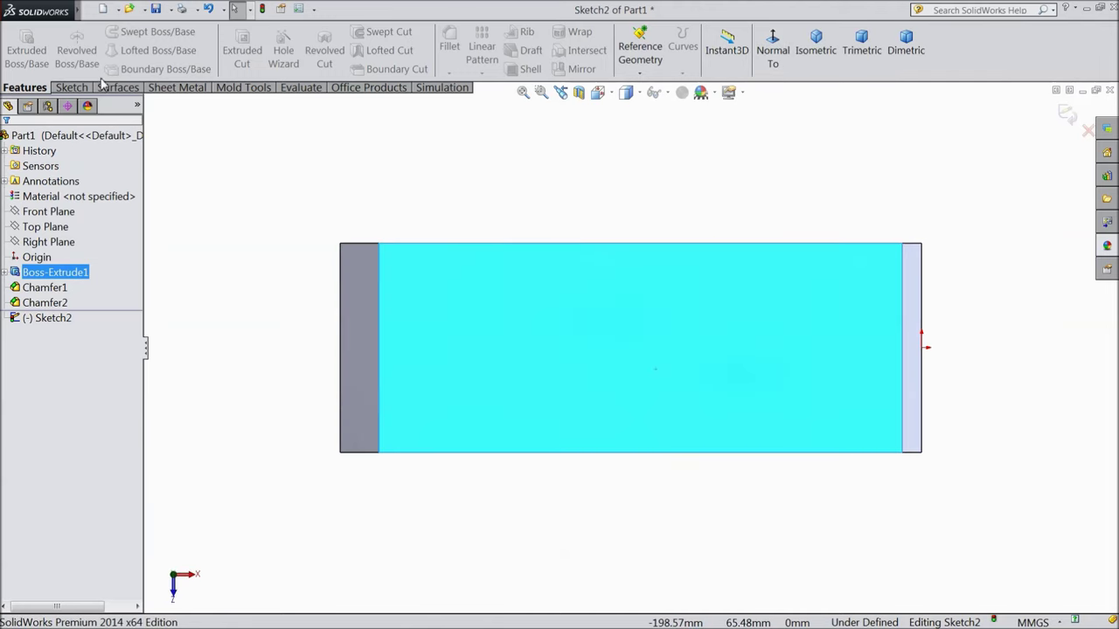
left_click(77, 88)
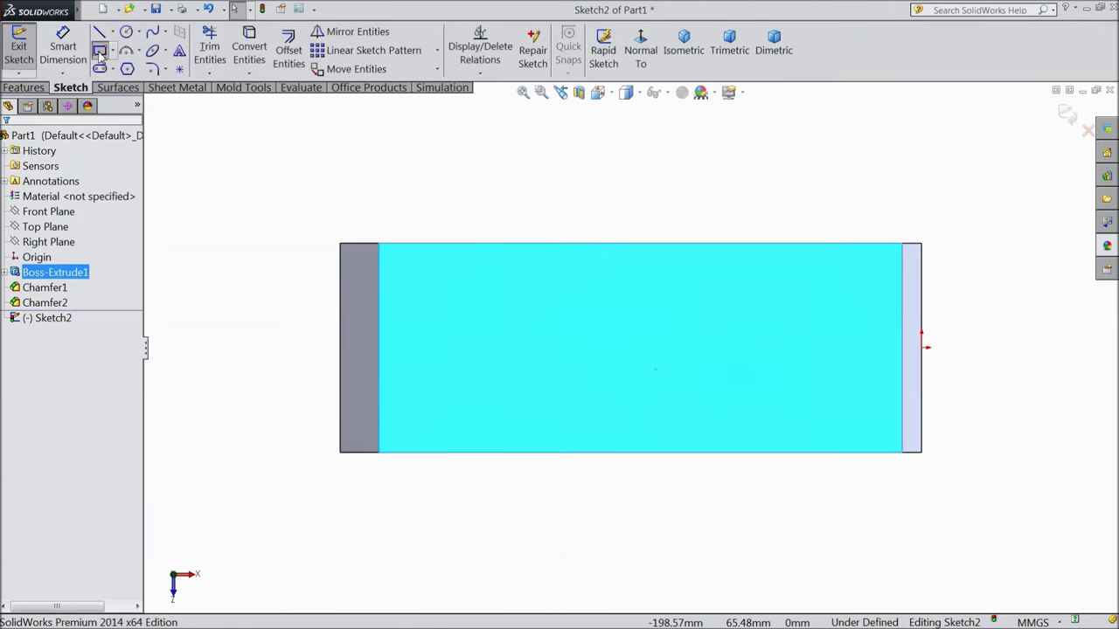
left_click(99, 51)
left_click(983, 278)
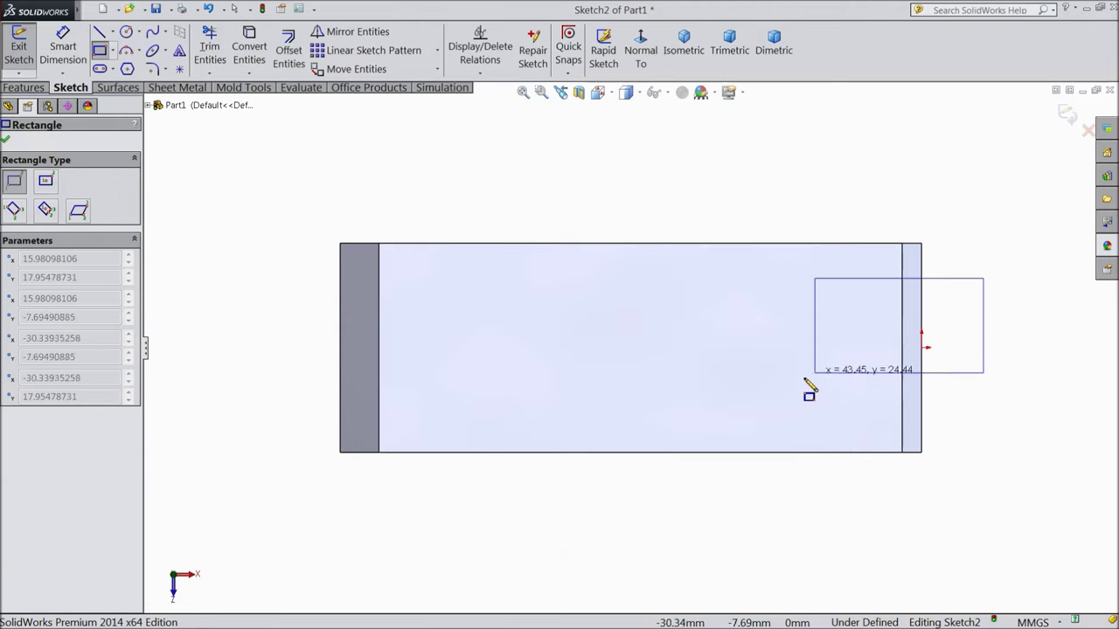
left_click(779, 396)
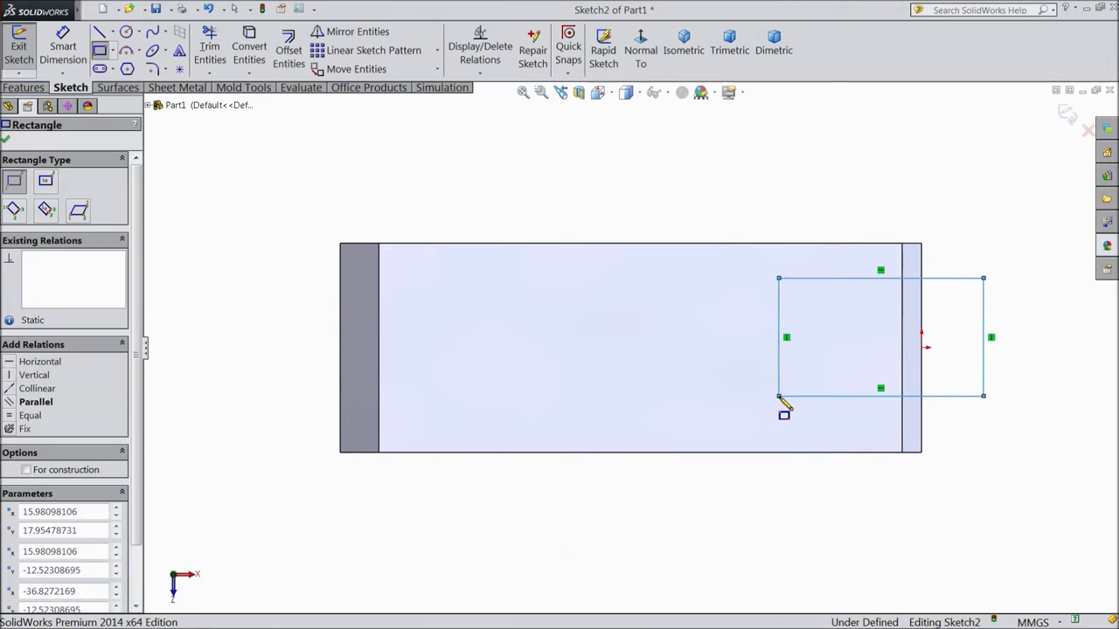
- Dimension the rectangle's upper side 12 mm from the upper long edge of the arm
left_click(63, 49)
left_click(846, 279)
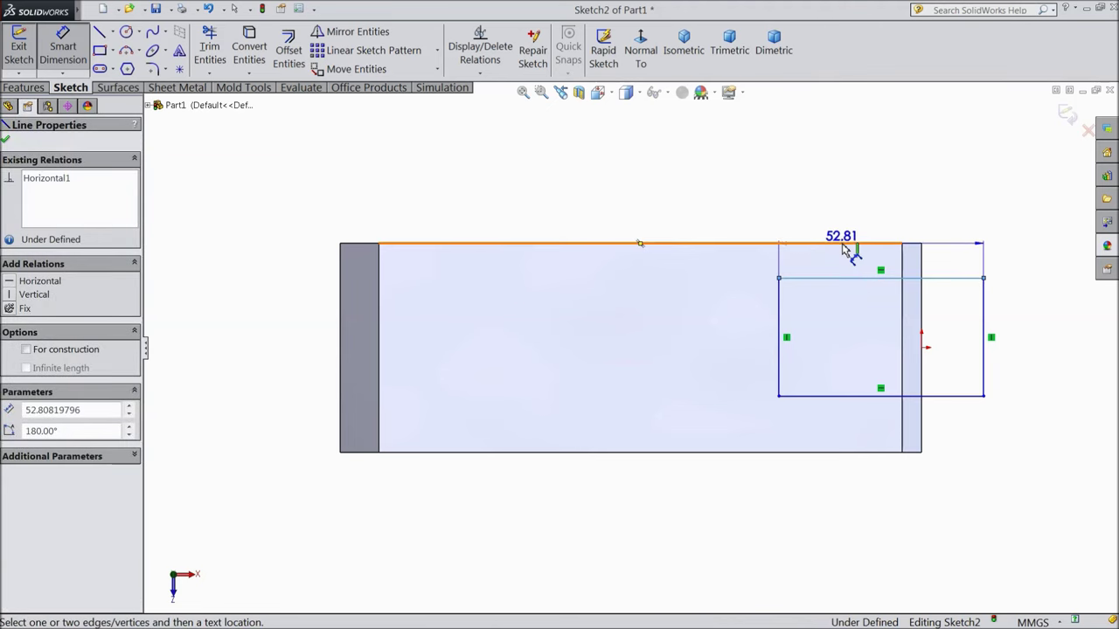
left_click(848, 245)
left_click(986, 209)
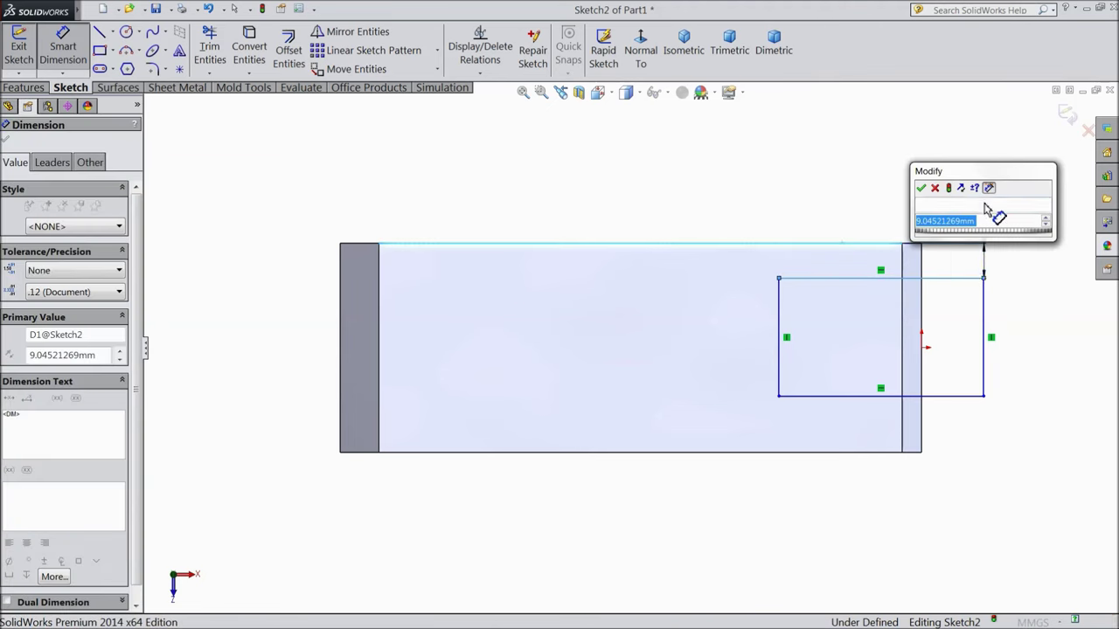
left_click(928, 195)
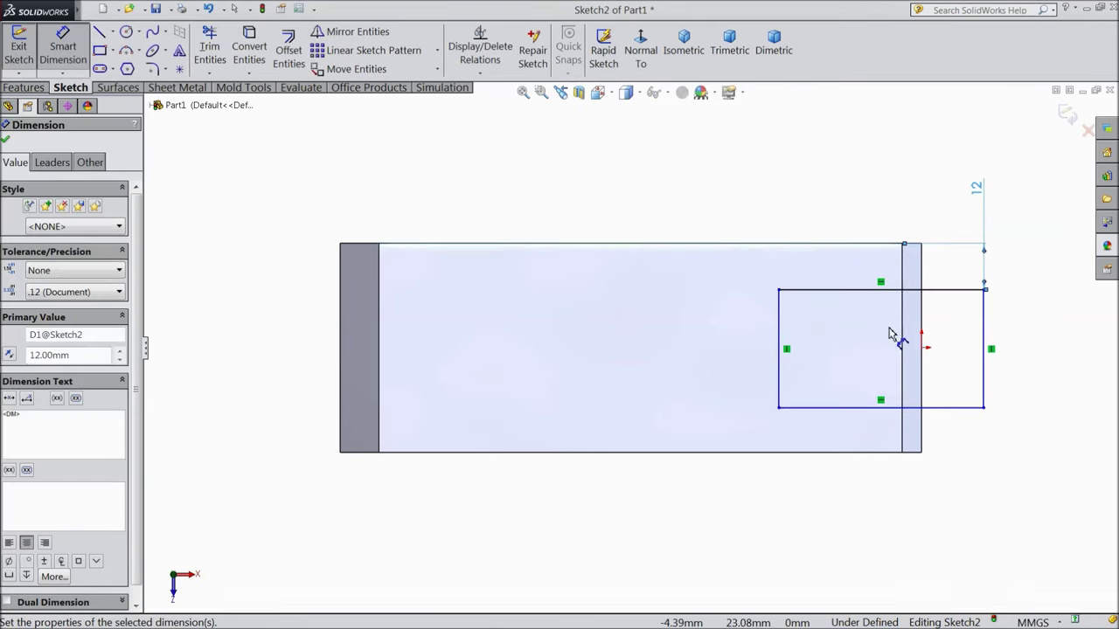
- Dimension the rectangle's lower side 12 mm from the lower long edge of the arm
left_click(862, 454)
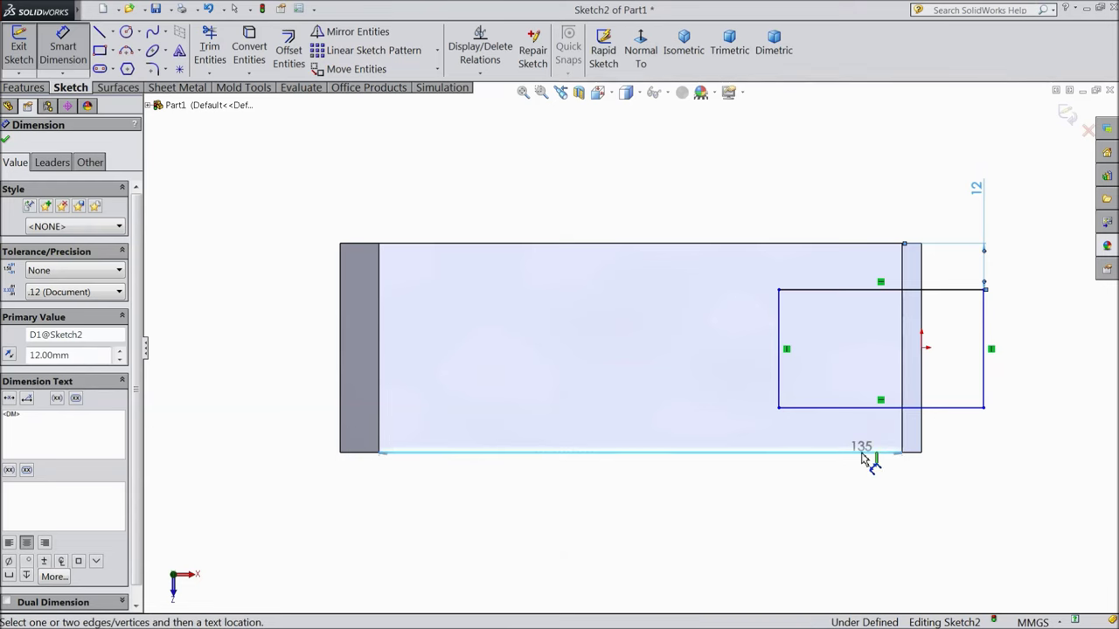
left_click(871, 409)
left_click(1023, 437)
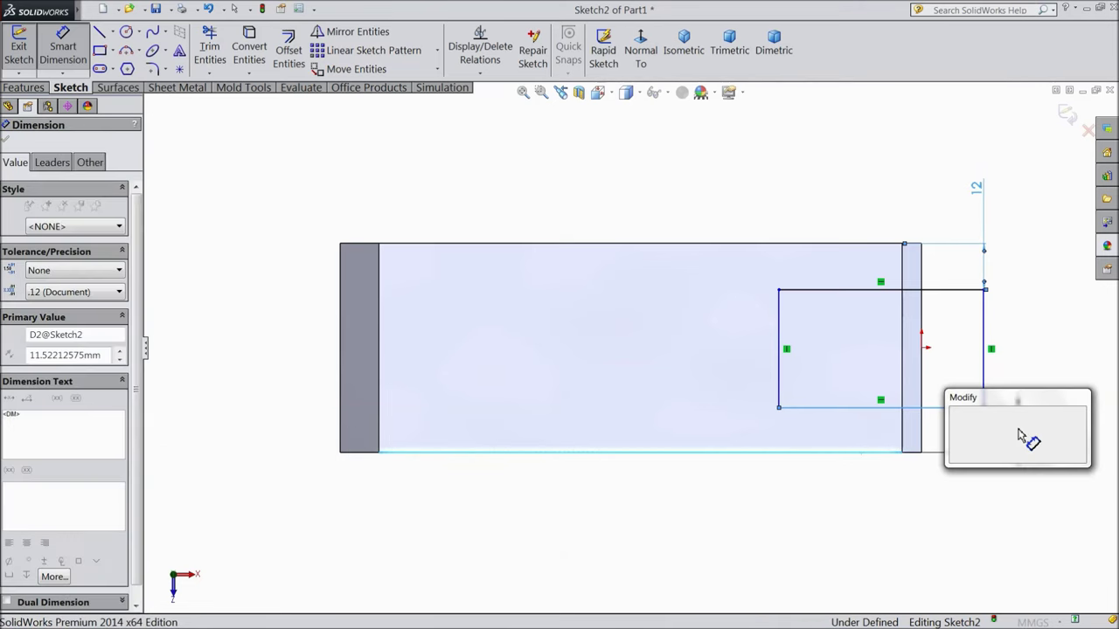
type("12")
left_click(955, 415)
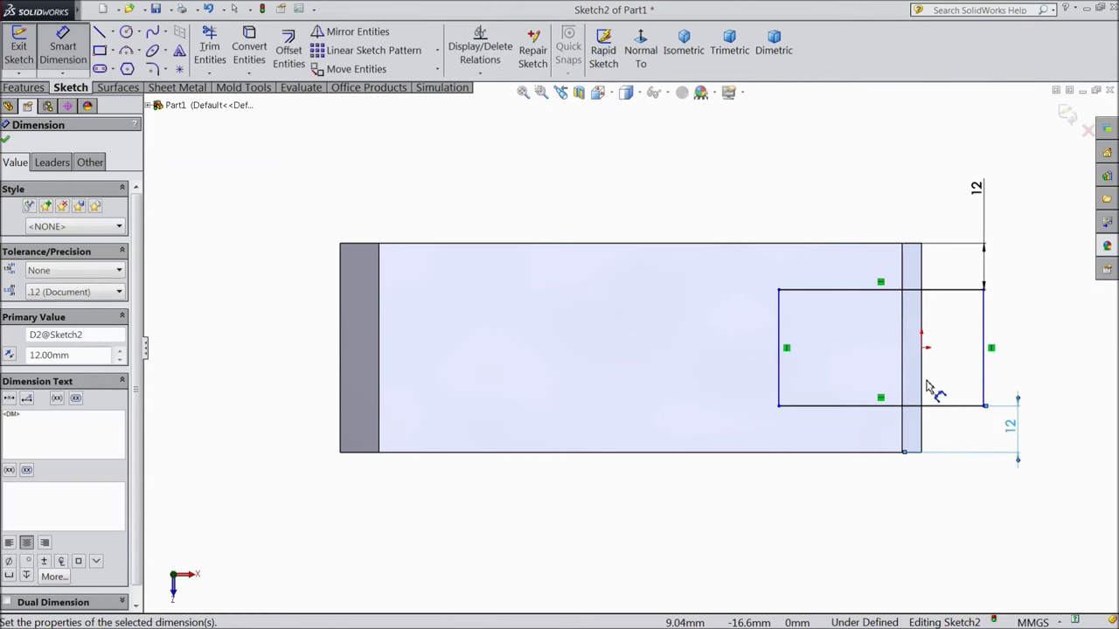
- Dimension the rectangle's inner vertical side 34 mm from the arm's square end edge
left_click(778, 316)
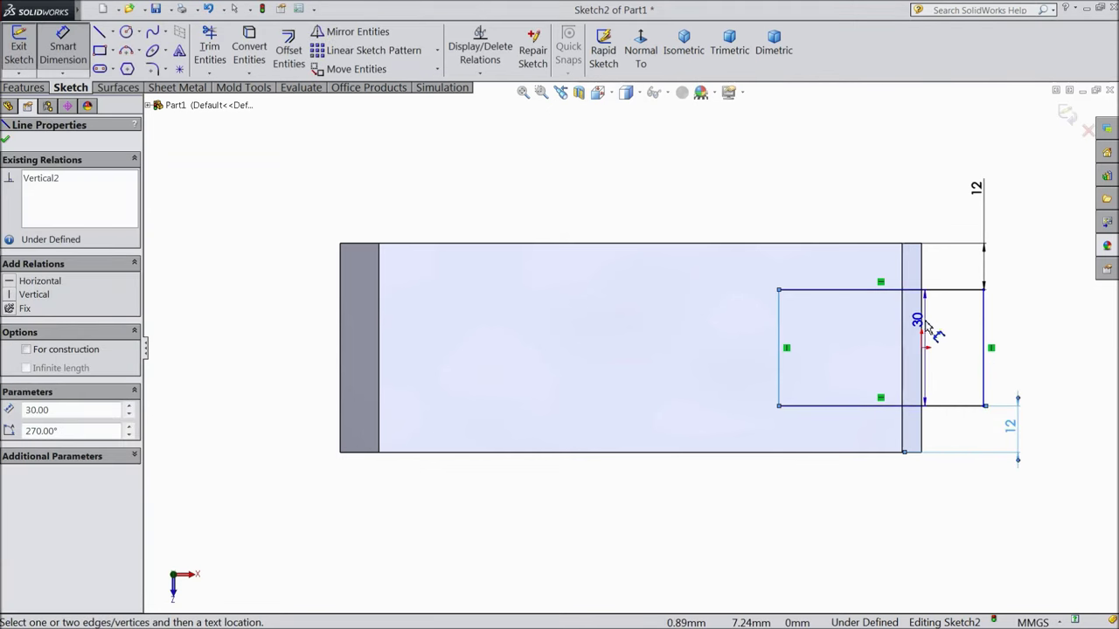
left_click(923, 324)
left_click(847, 182)
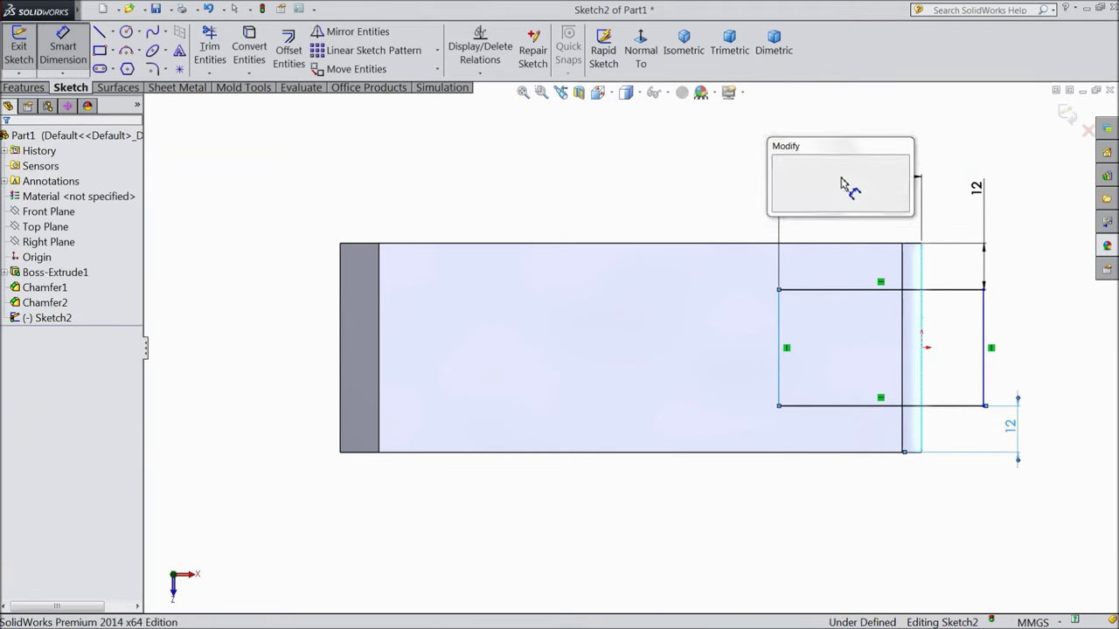
type("3")
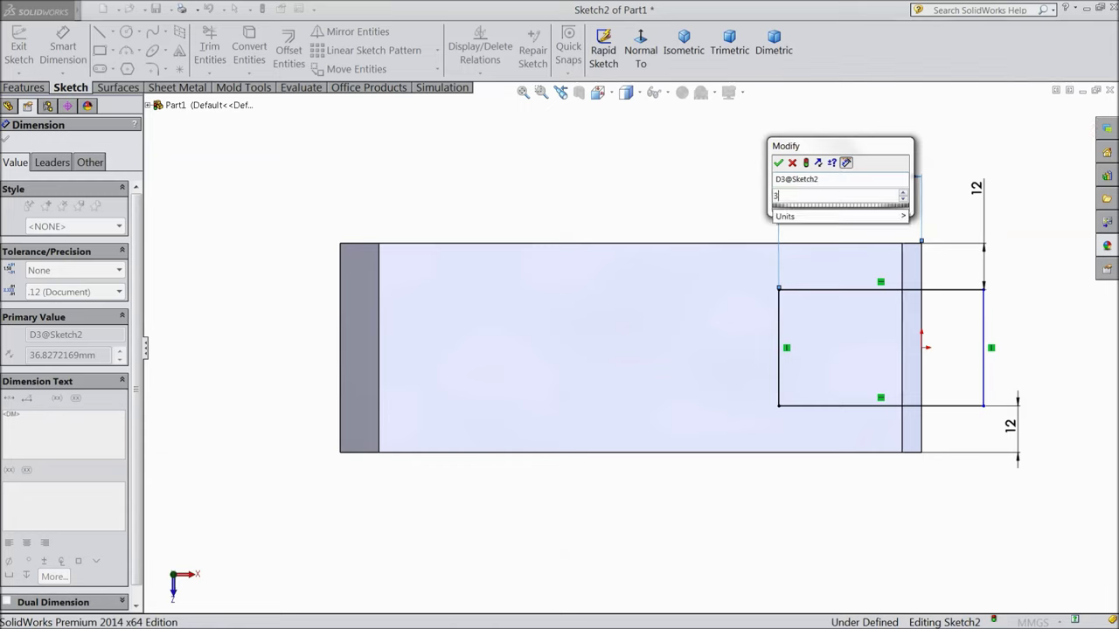
type("4")
left_click(779, 164)
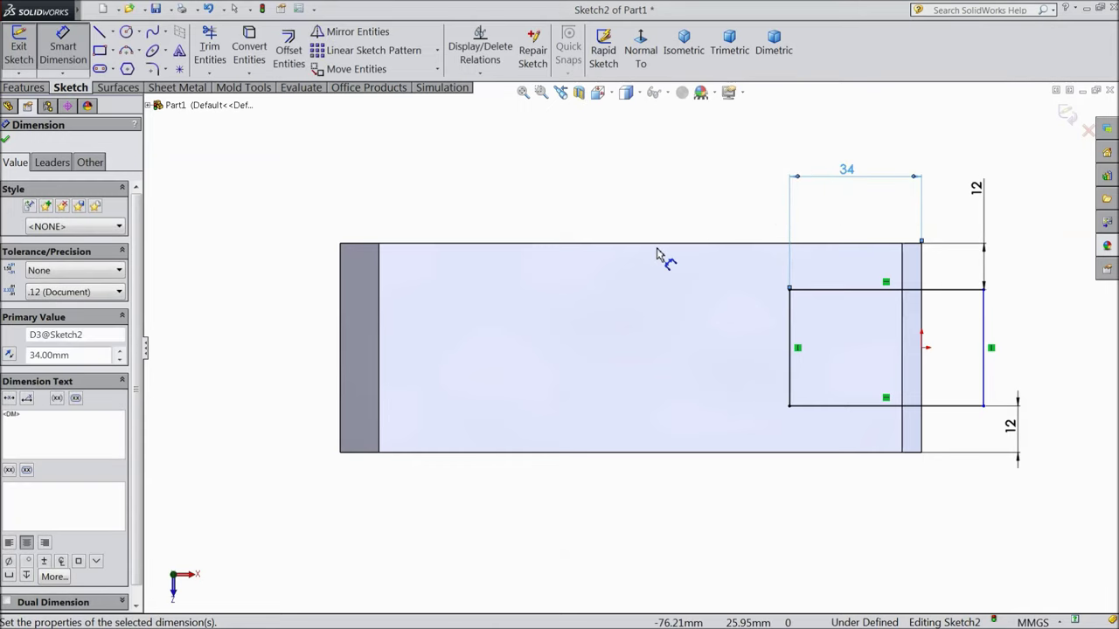
left_click(6, 140)
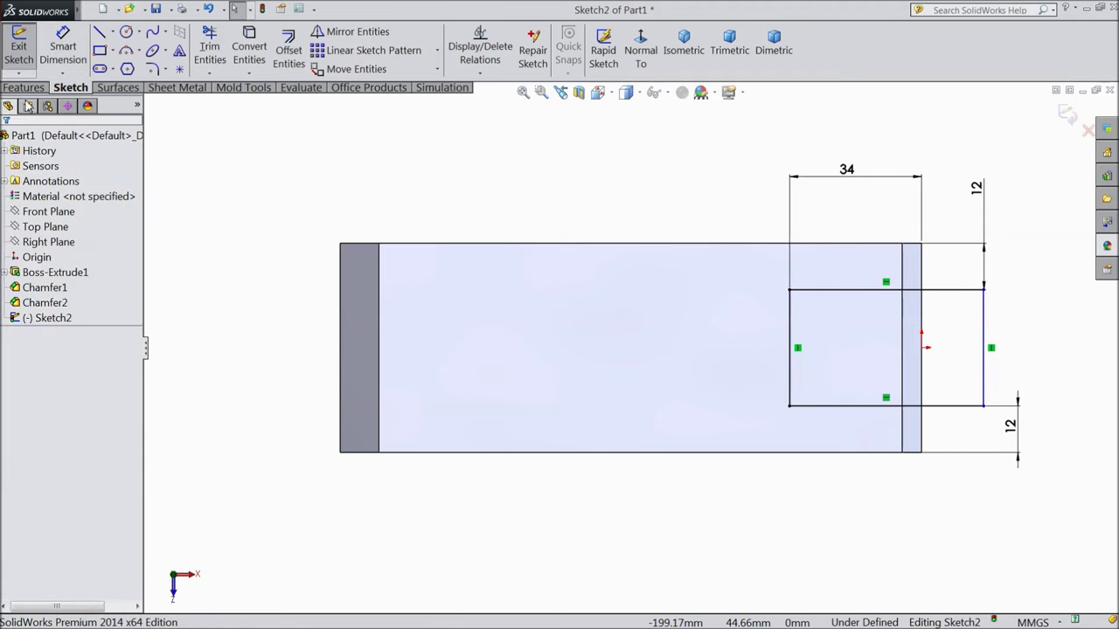
- Cut the rectangle sketch Through All to form the slot in the arm's square end
left_click(23, 87)
left_click(242, 52)
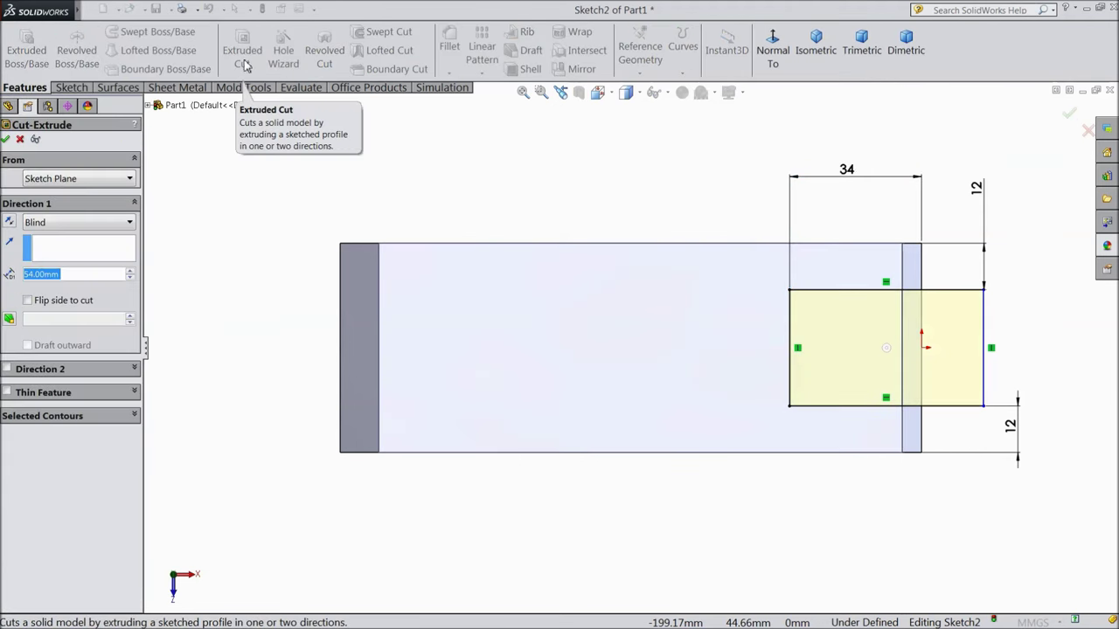
middle_click_drag(298, 253, 315, 215)
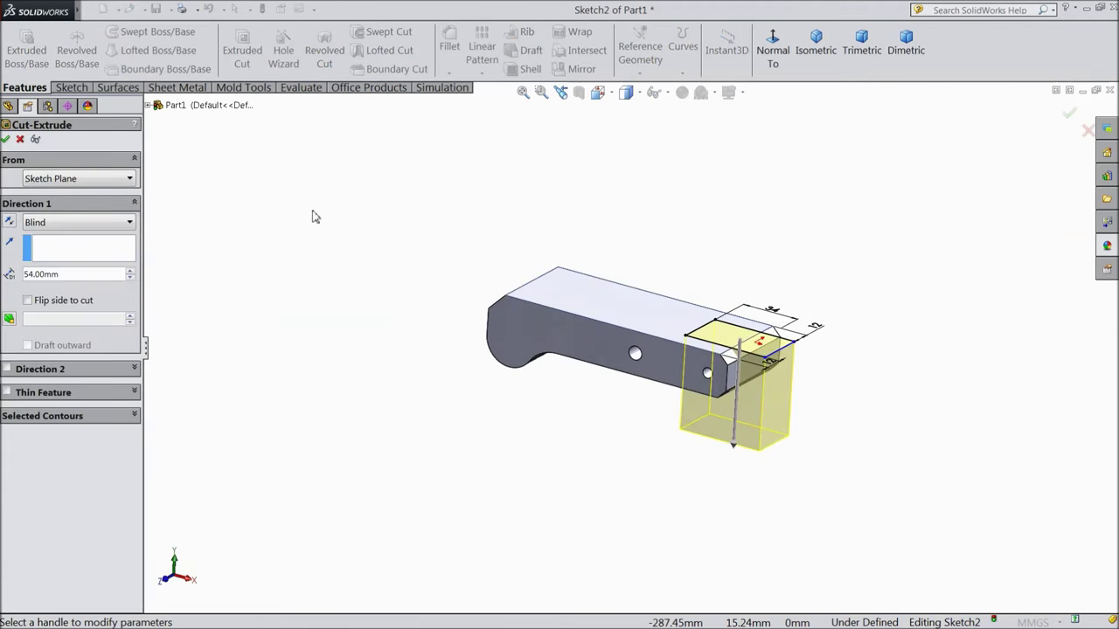
middle_click_drag(748, 367, 679, 356)
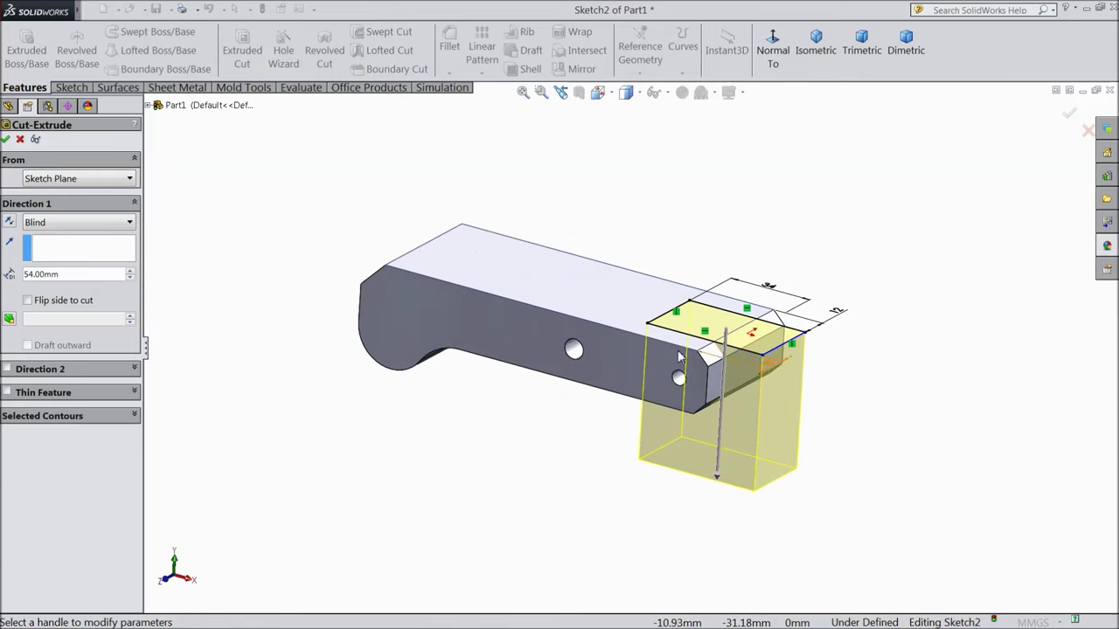
left_click(73, 224)
left_click(77, 247)
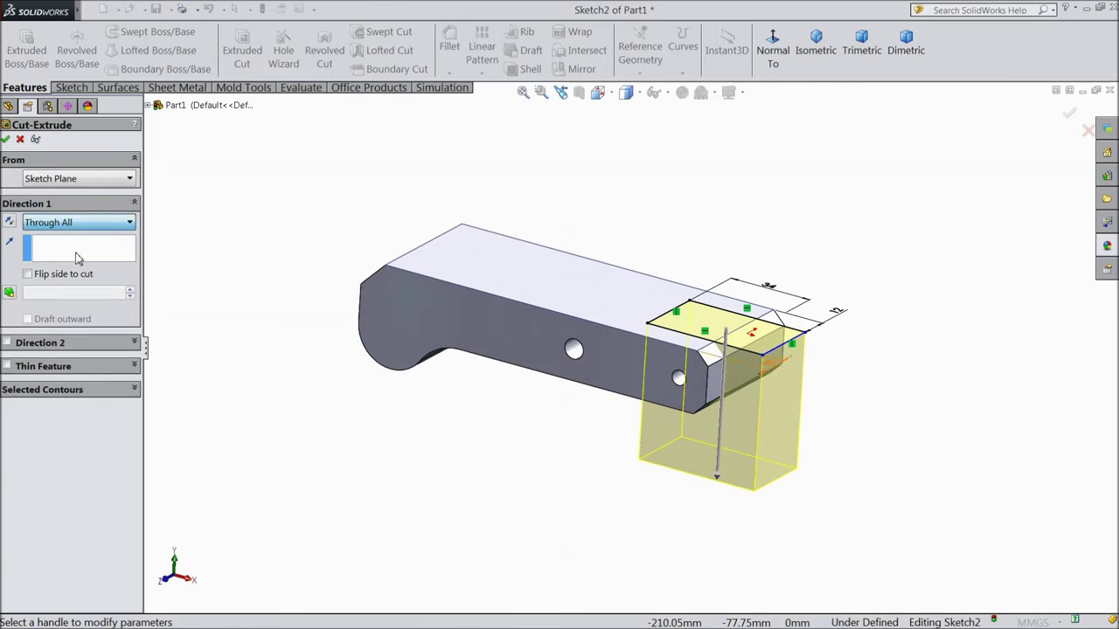
left_click(6, 140)
middle_click_drag(316, 196, 319, 247)
- Apply a light green appearance (RGB 128, 255, 128) to the whole part
left_click(26, 135)
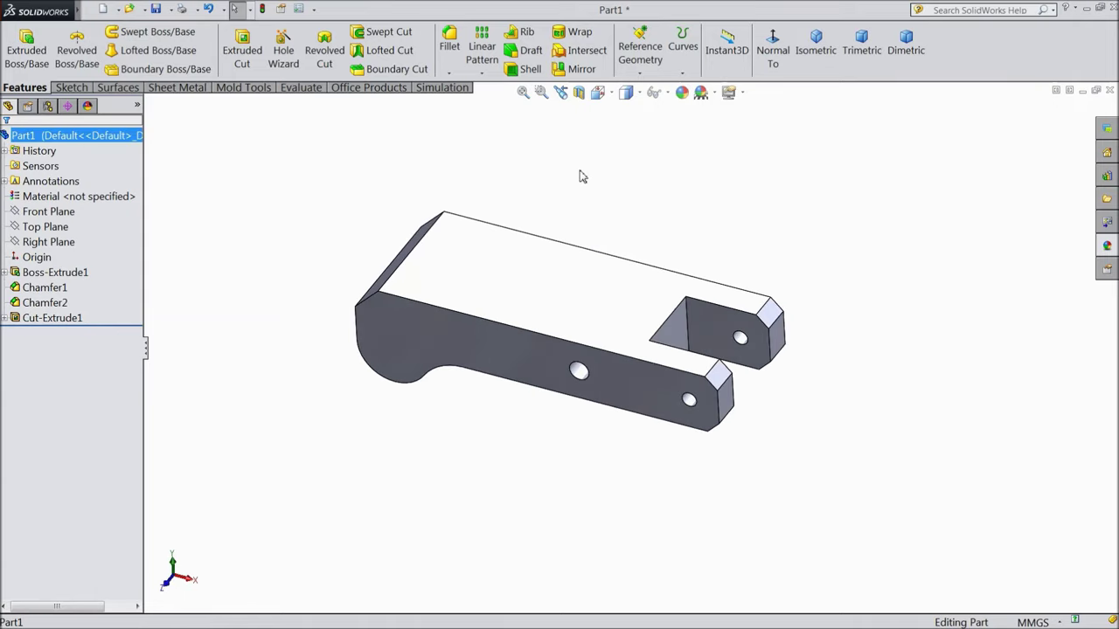
left_click(682, 92)
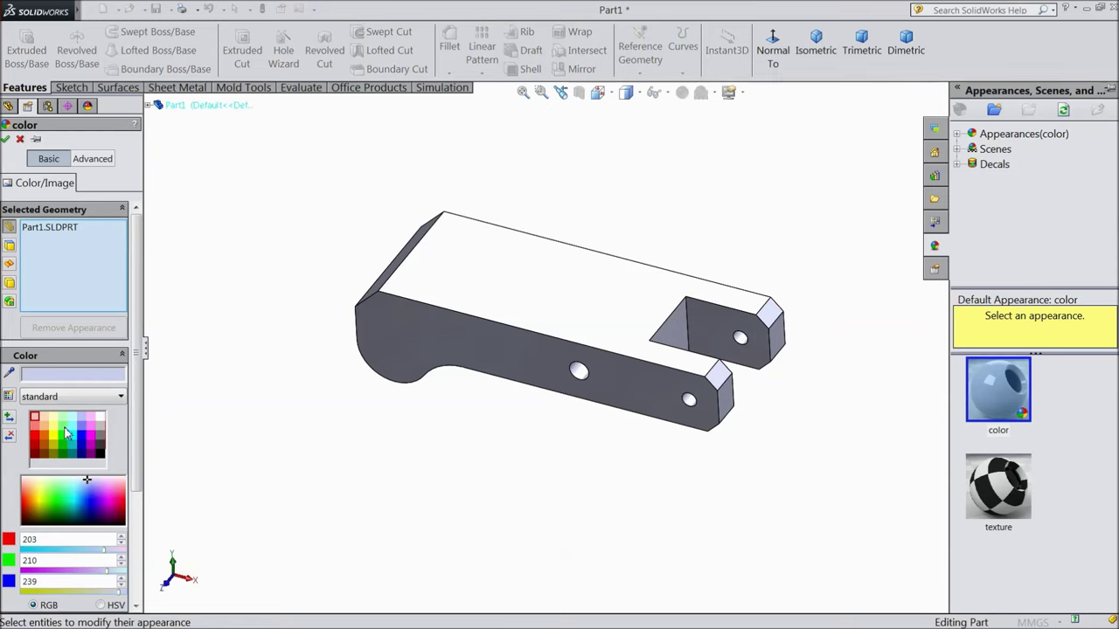
left_click(64, 429)
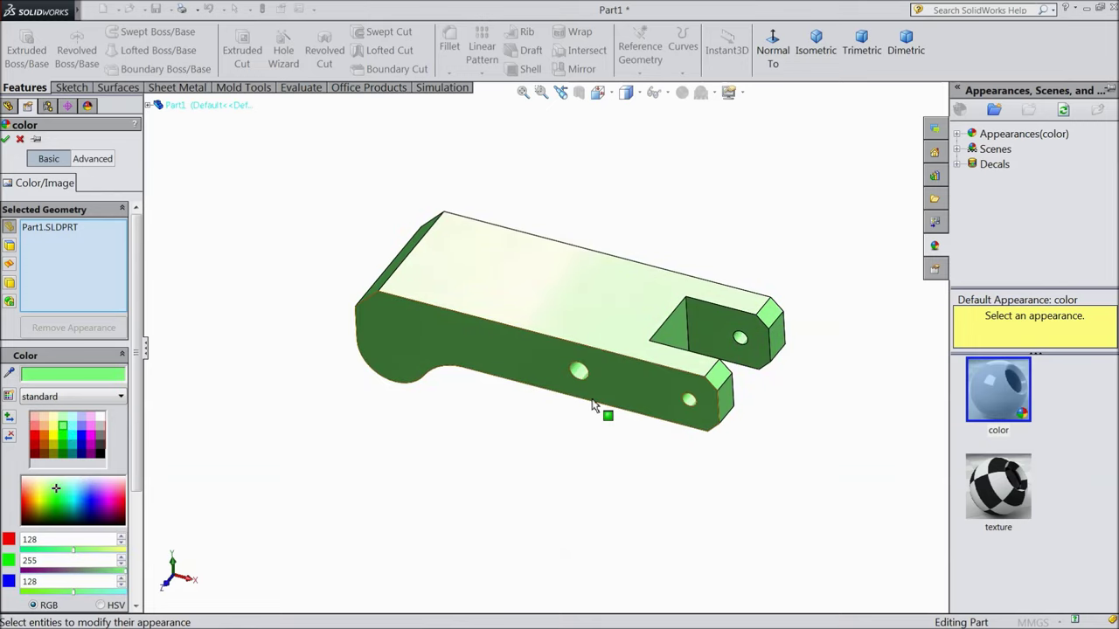
middle_click_drag(498, 464, 540, 250)
middle_click_drag(534, 142, 467, 406)
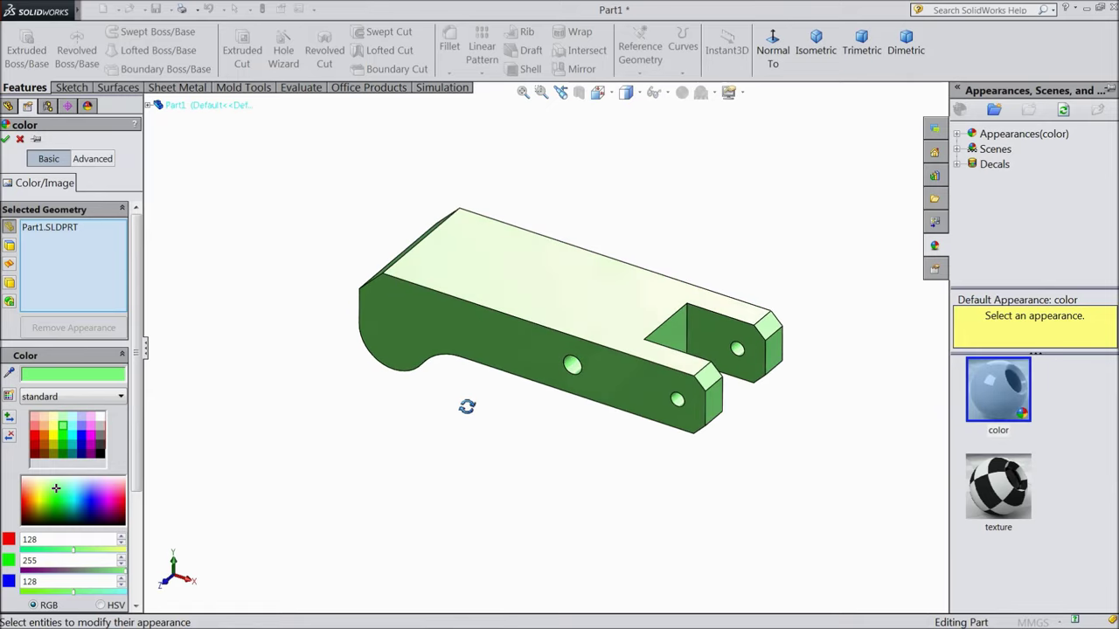
scroll(566, 316, "down", 3)
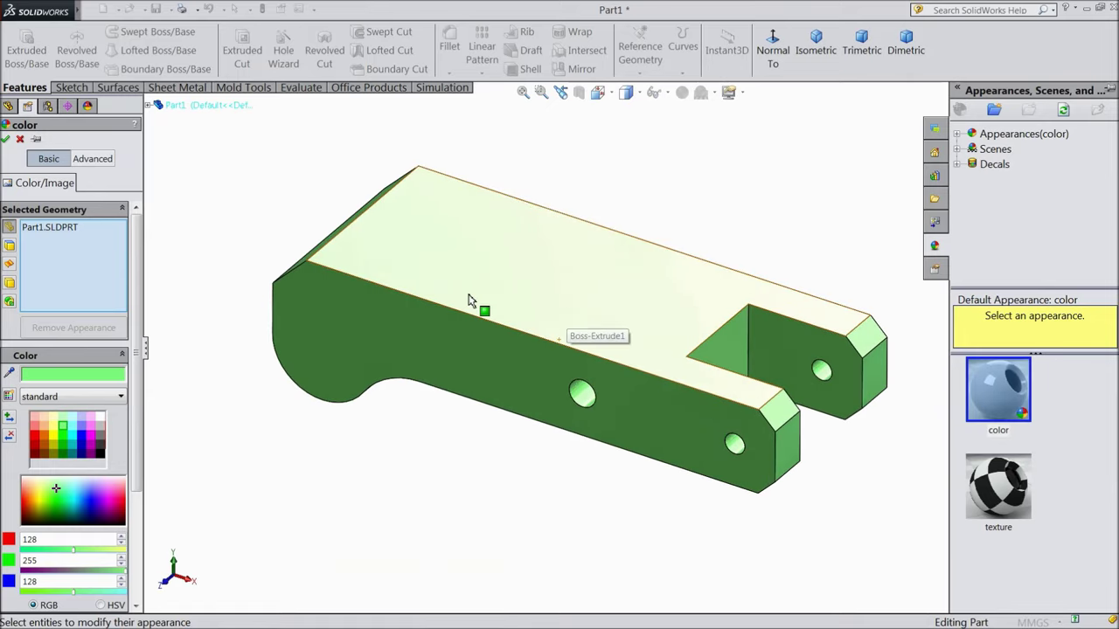
left_click(7, 140)
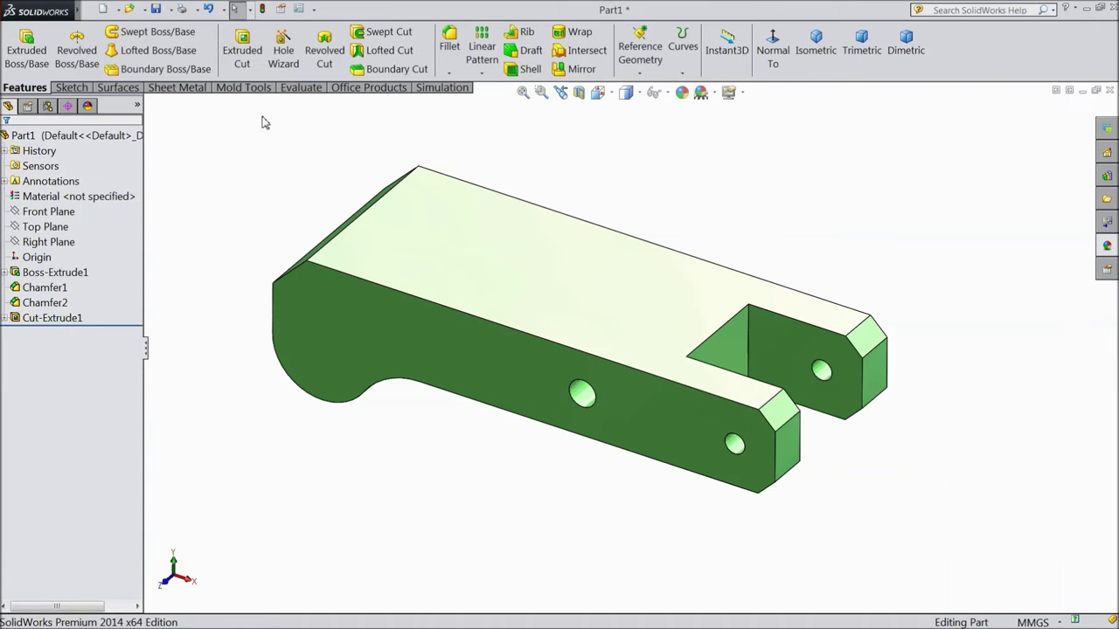
- Save the part as Part3 in the Bench Clamp folder
left_click(157, 9)
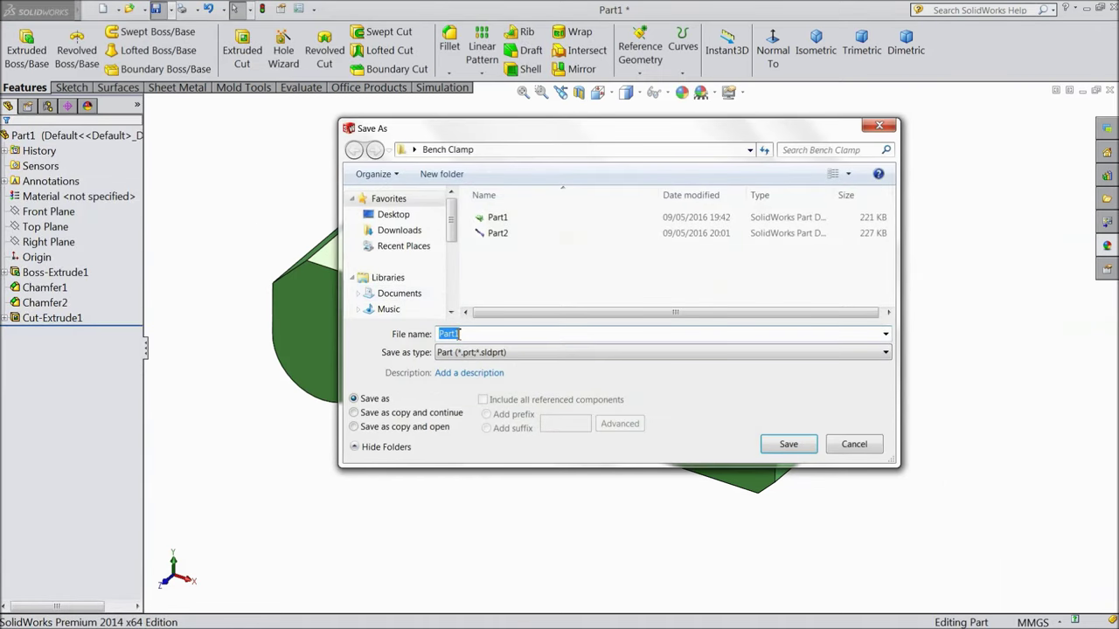
key("BackSpace")
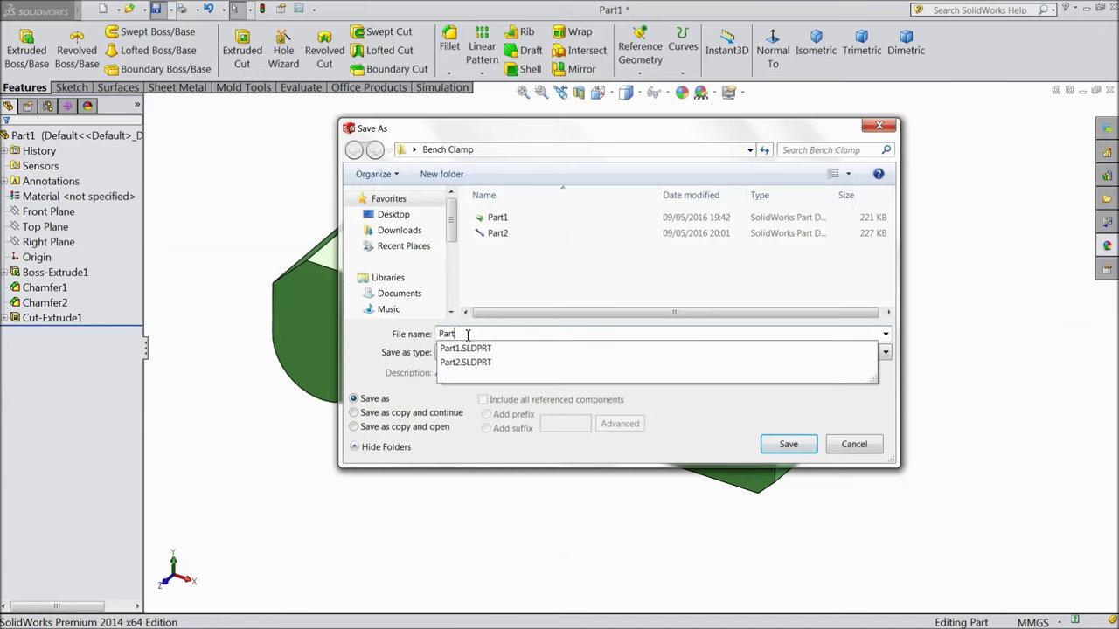
type("3")
left_click(787, 444)
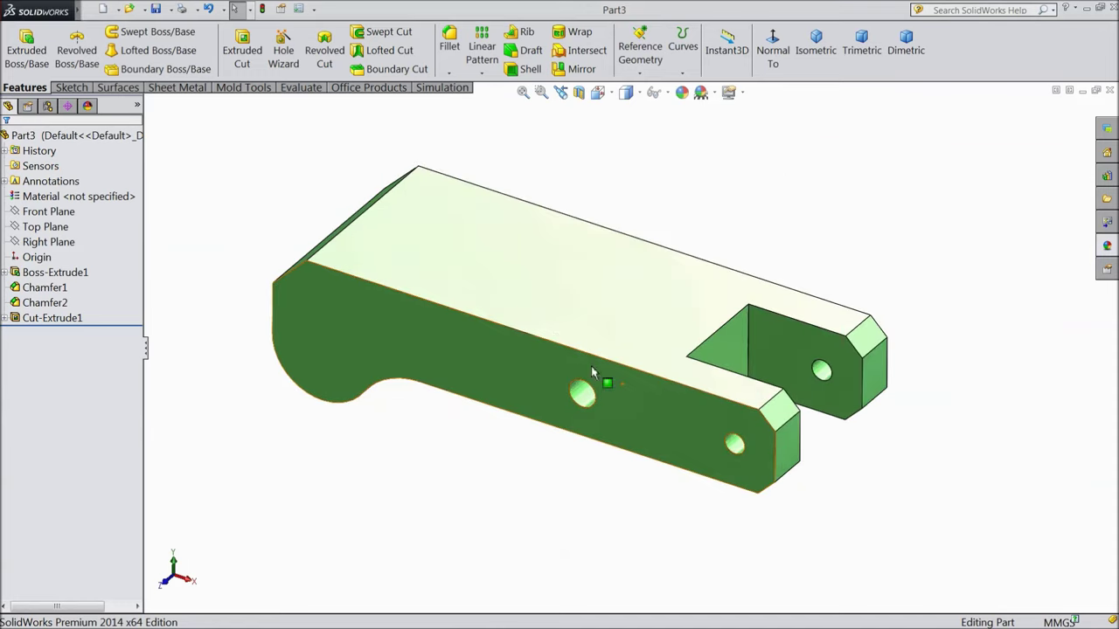
scroll(569, 350, "down", 3)
scroll(513, 501, "up", 3)
mouse_move(507, 500)
middle_mouse_down()
mouse_move(525, 148)
mouse_move(524, 364)
mouse_move(534, 344)
mouse_move(489, 502)
mouse_move(527, 478)
mouse_move(507, 497)
middle_mouse_up()
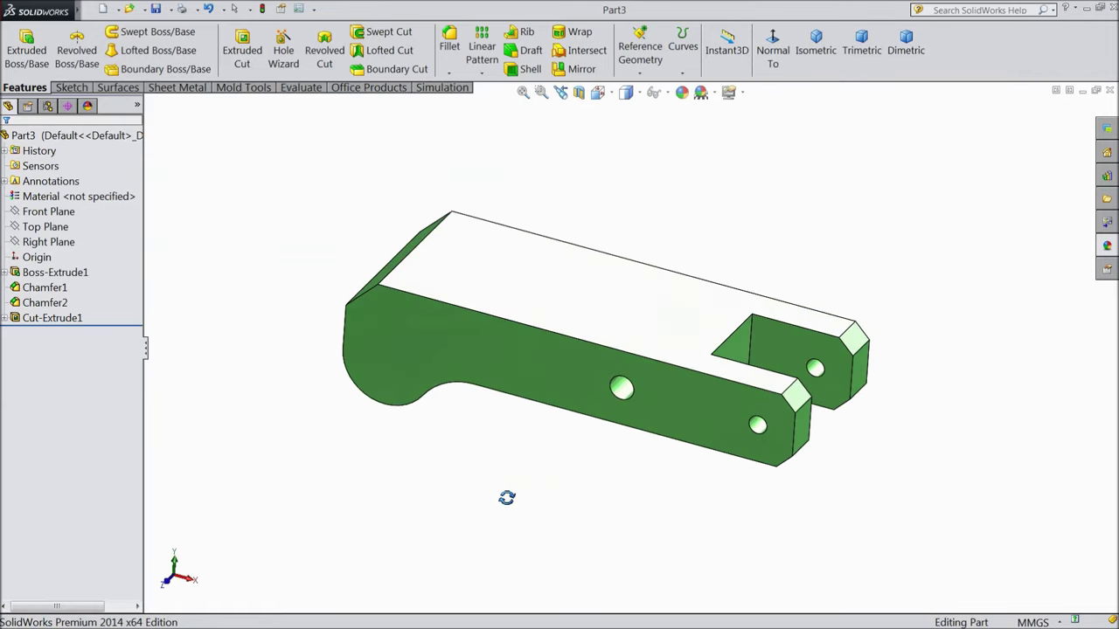
left_click(729, 92)
left_click(745, 167)
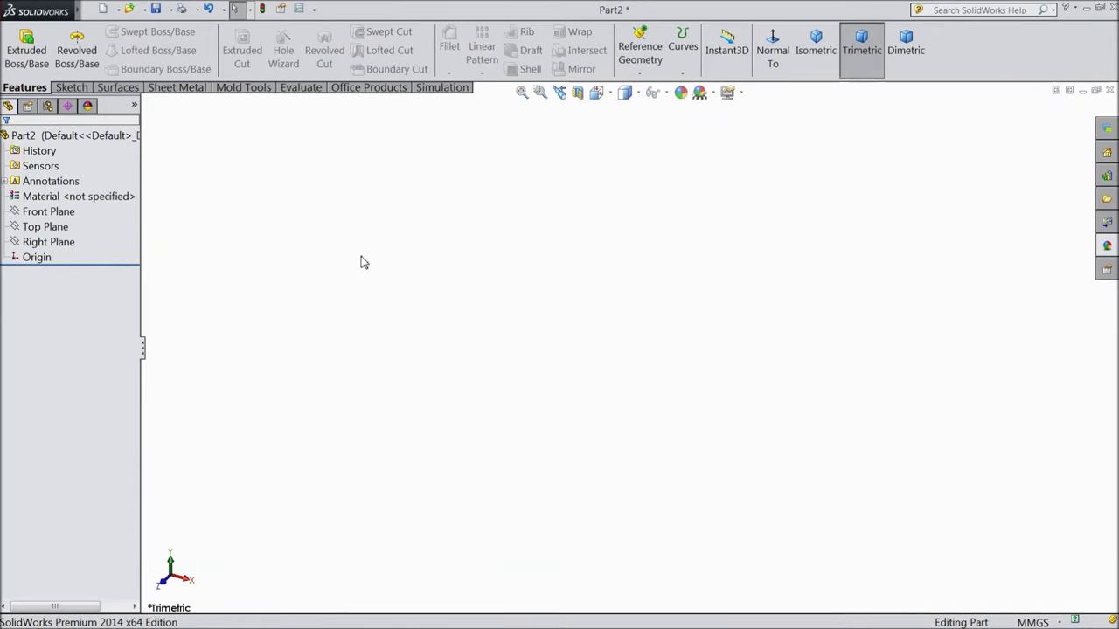
- Sketch an open L-shaped line profile on the Front Plane from the origin, about 56 mm wide and 84 mm high, ending above the origin
left_click(49, 212)
left_click(51, 197)
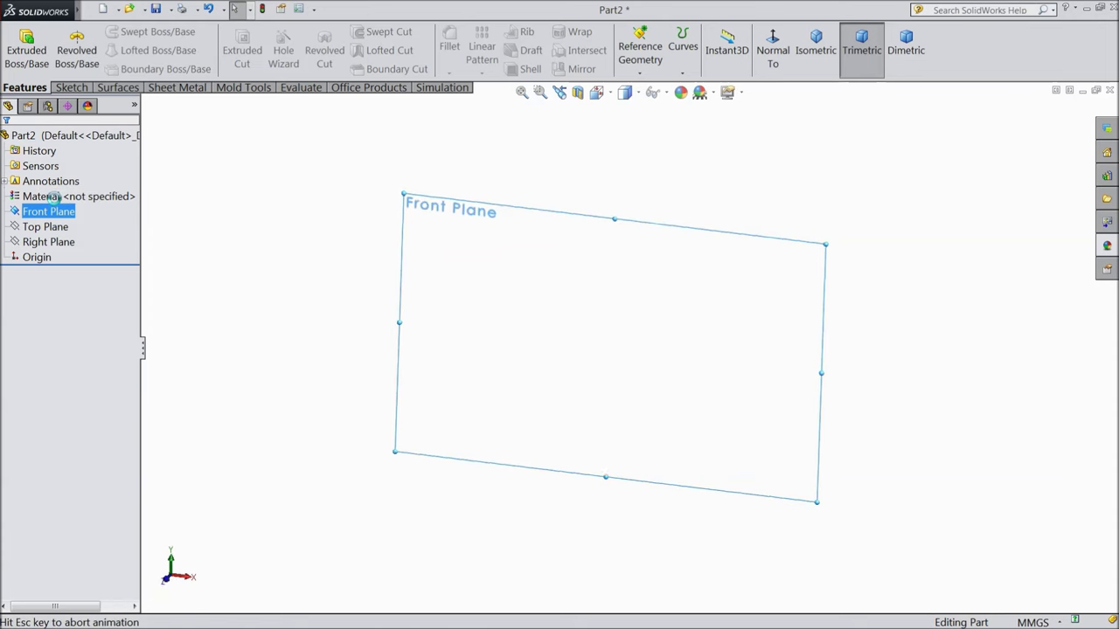
left_click(85, 91)
left_click(99, 31)
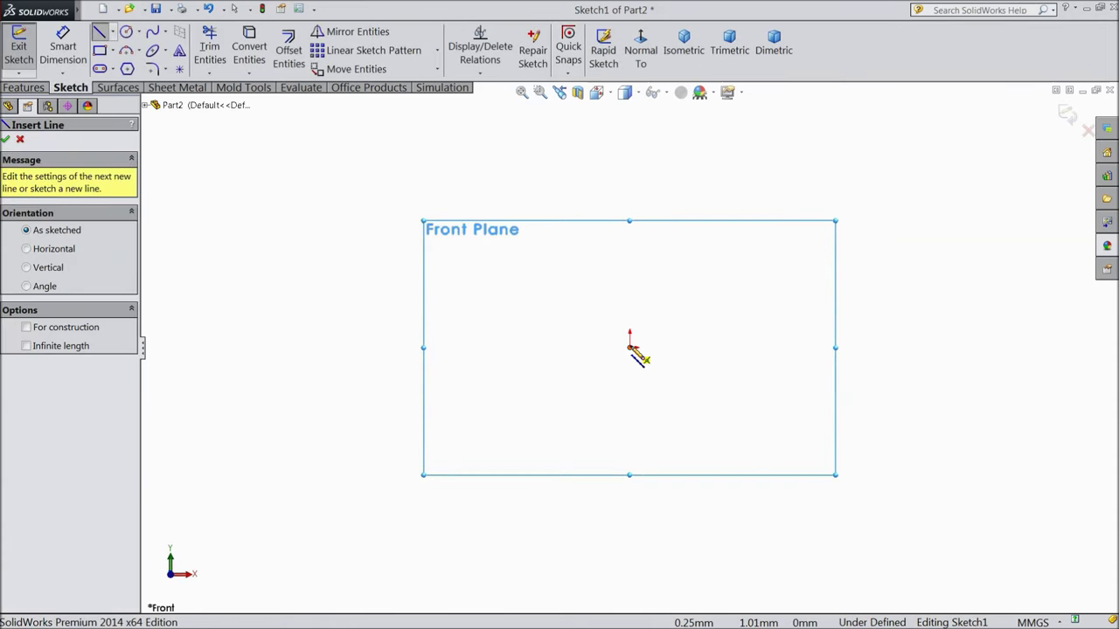
left_click(630, 347)
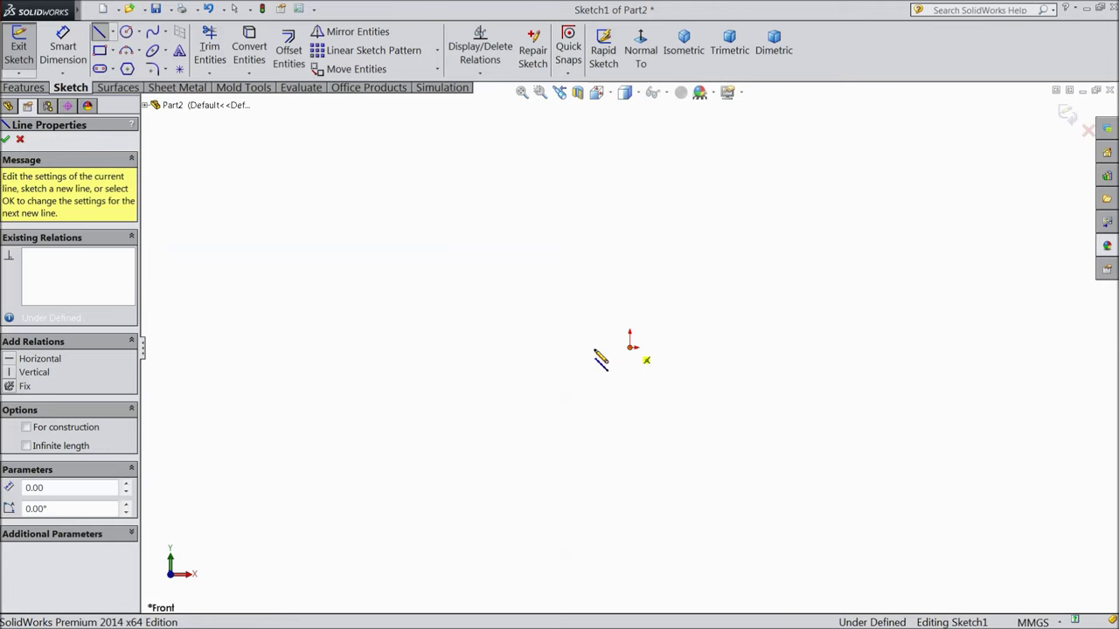
left_click(500, 347)
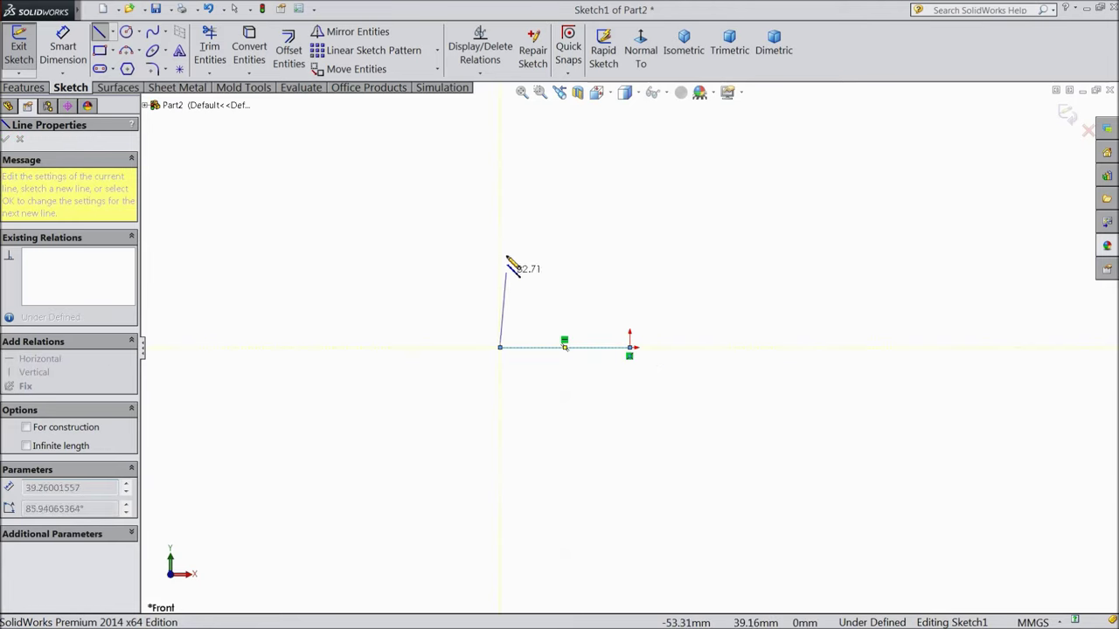
left_click(500, 154)
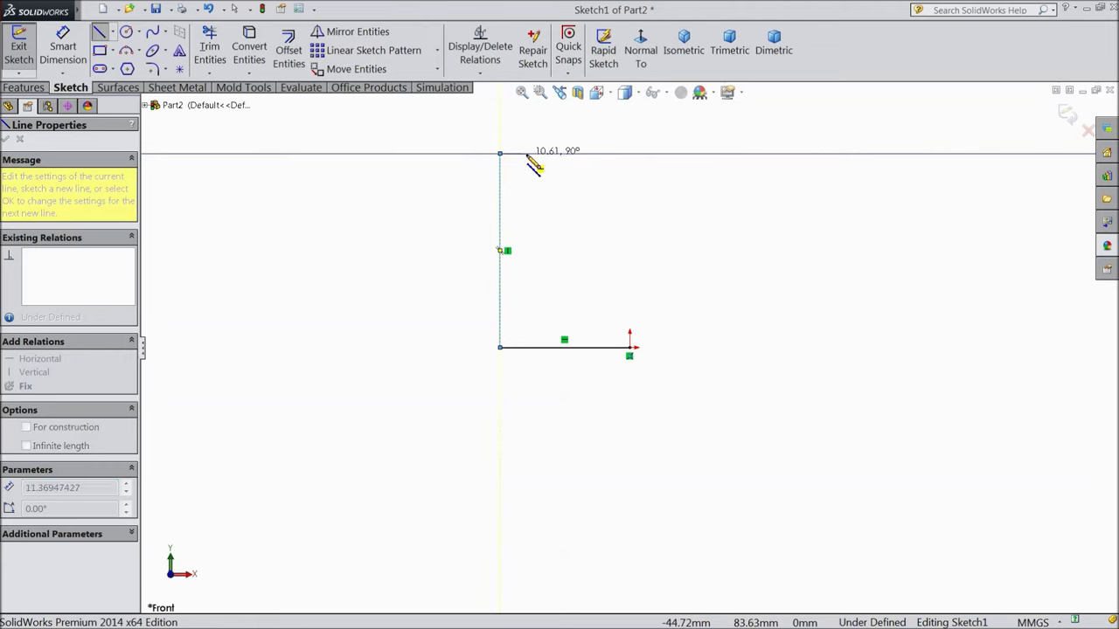
left_click(528, 153)
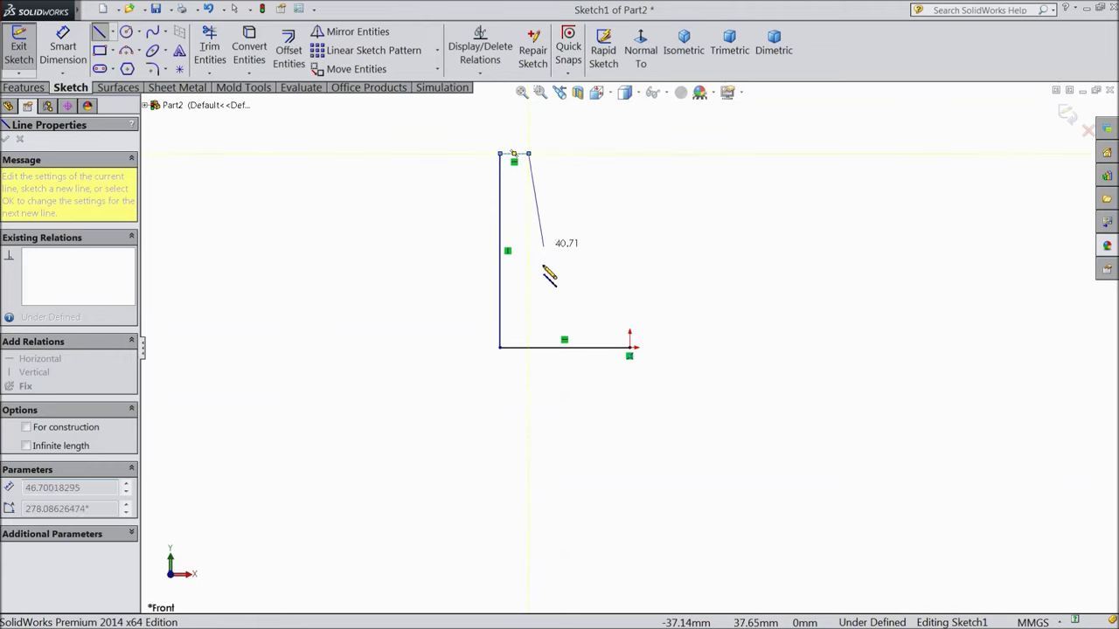
left_click(528, 314)
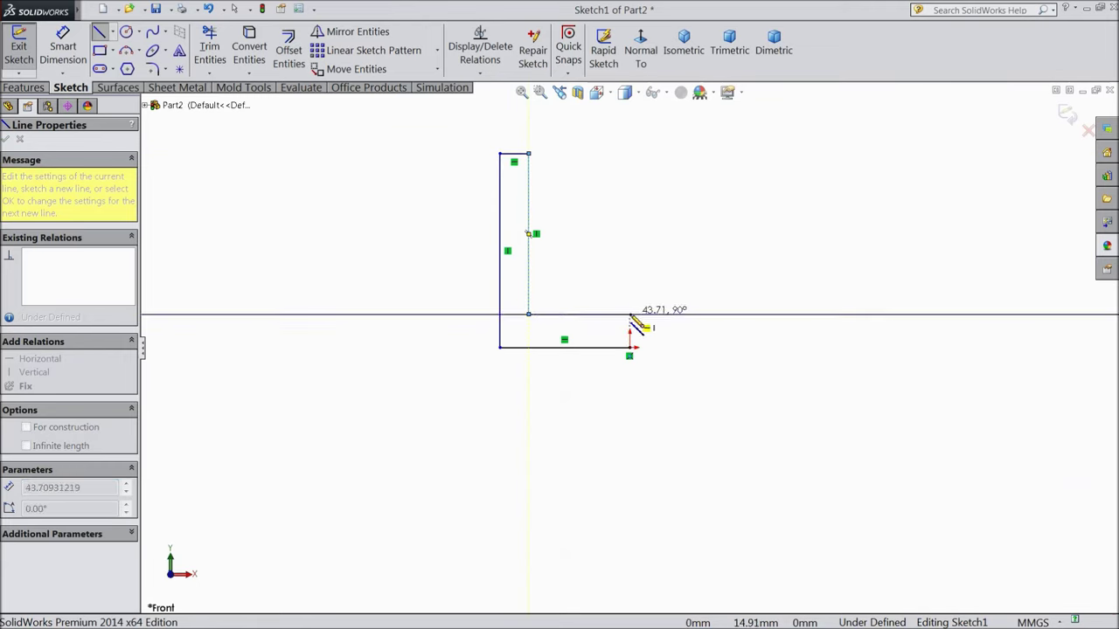
left_click(630, 314)
right_click(631, 315)
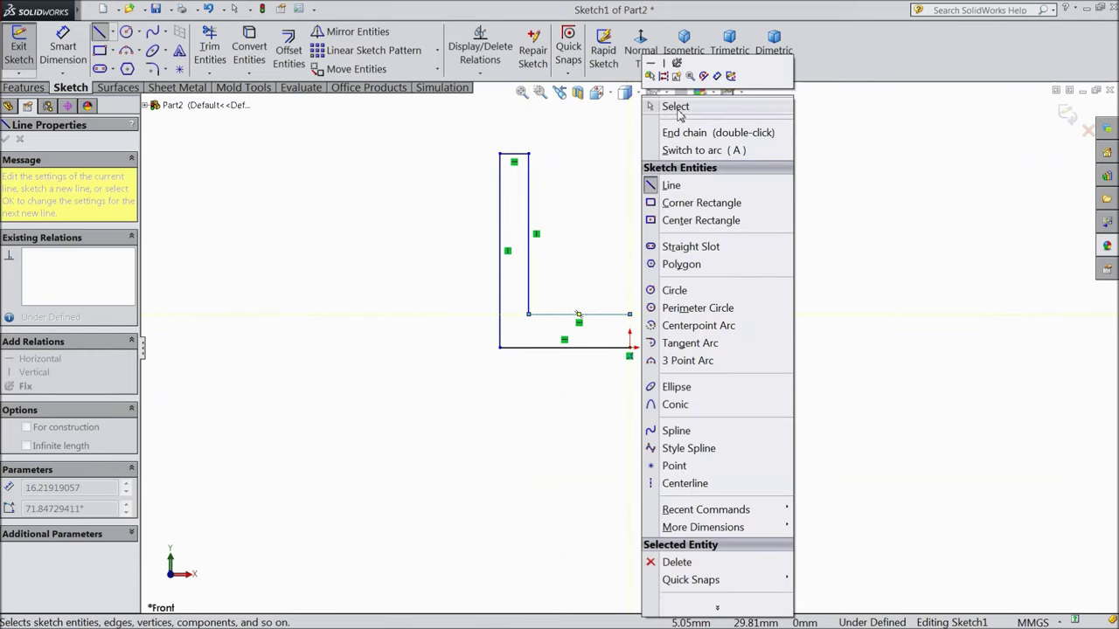
left_click(669, 105)
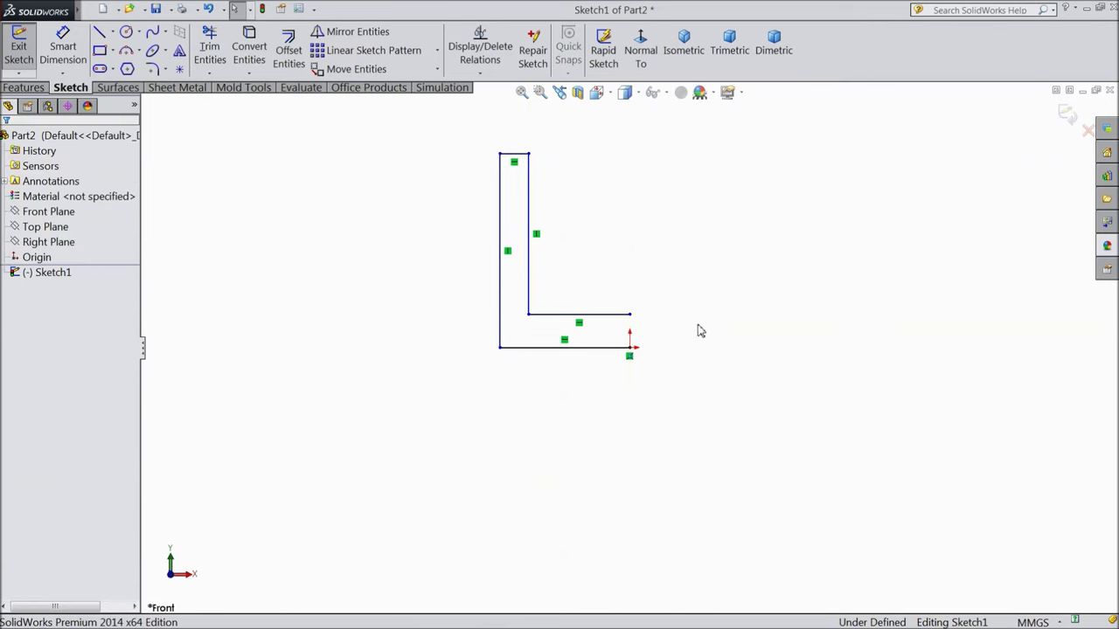
- Draw a vertical centerline upward from the origin, reaching past the open end of the L-shaped profile
left_click(113, 32)
left_click(119, 69)
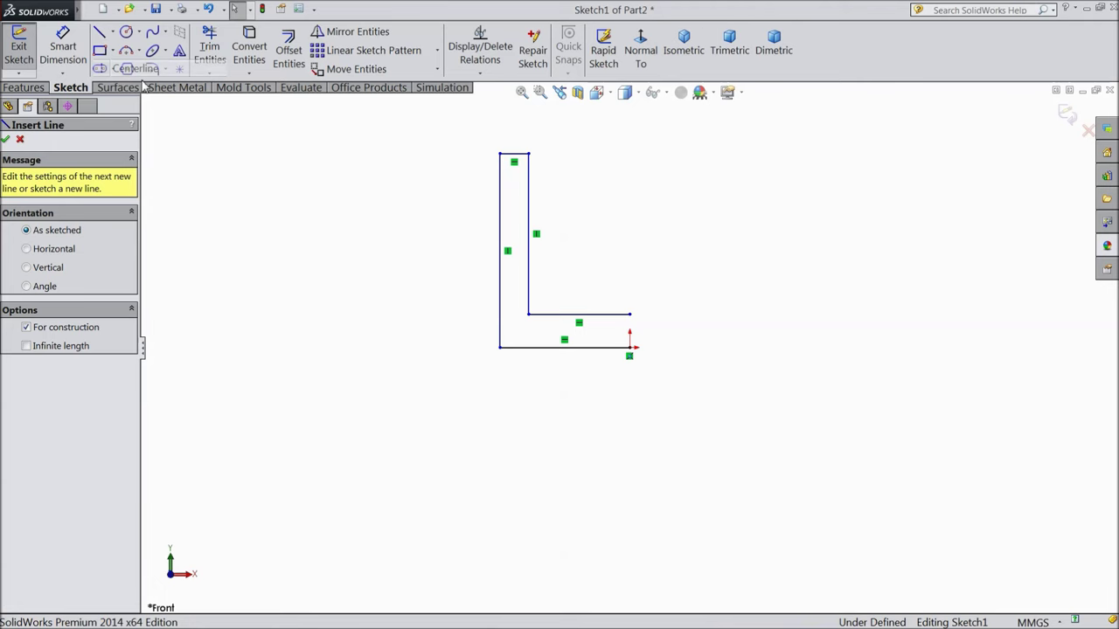
left_click(629, 347)
left_click(629, 214)
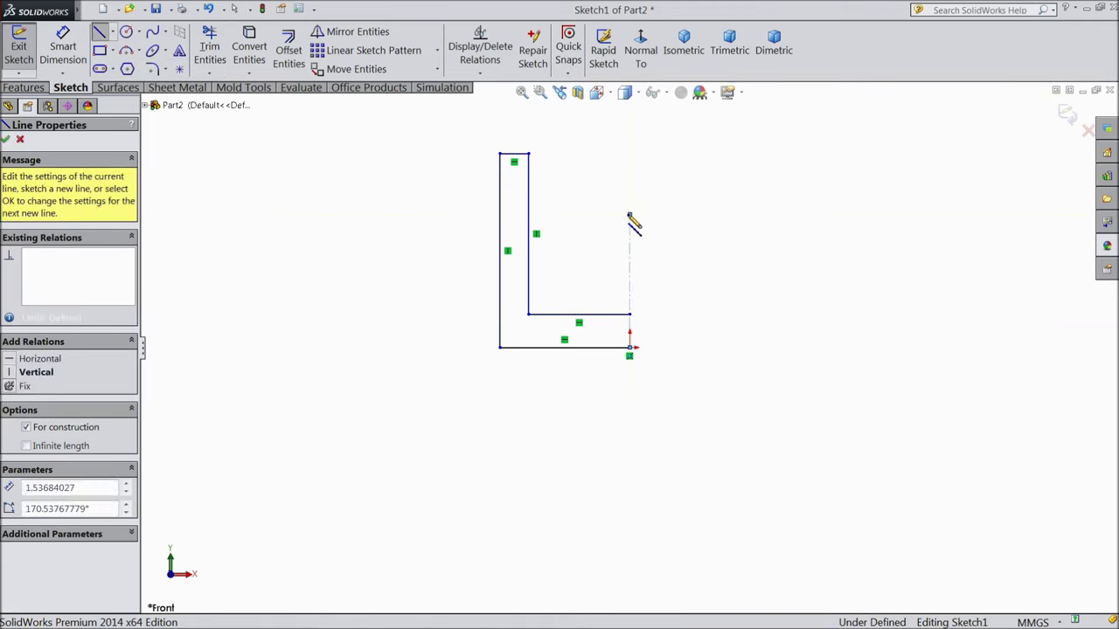
right_click(629, 214)
left_click(689, 114)
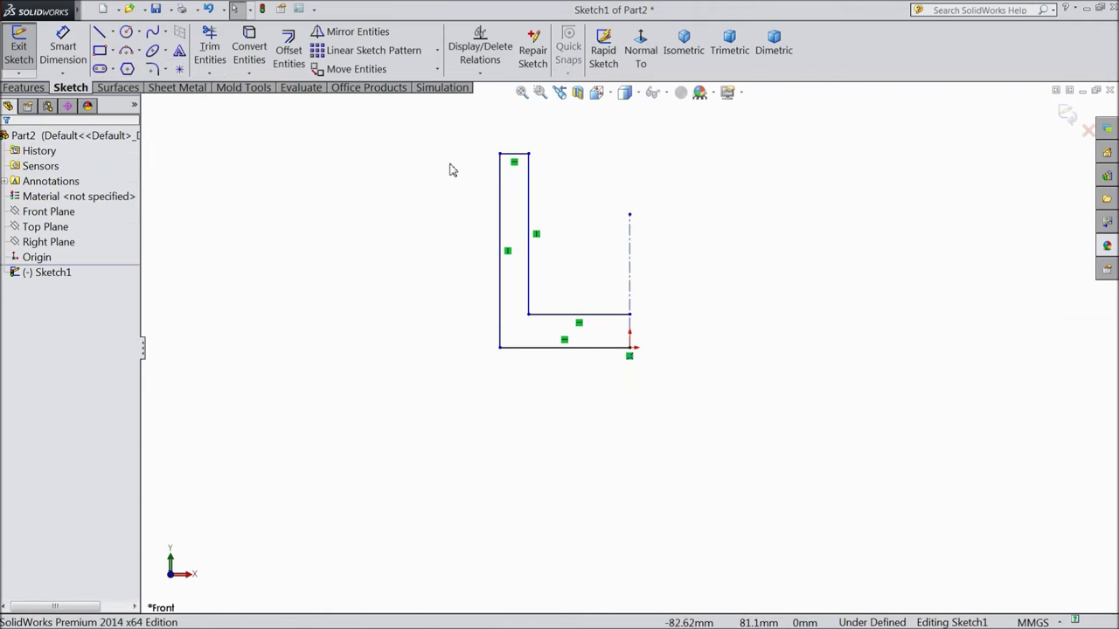
- Mirror the L-shaped profile lines about the vertical centerline to form a closed U-shaped profile
left_click_drag(443, 138, 686, 436)
left_click(528, 225, "ctrl")
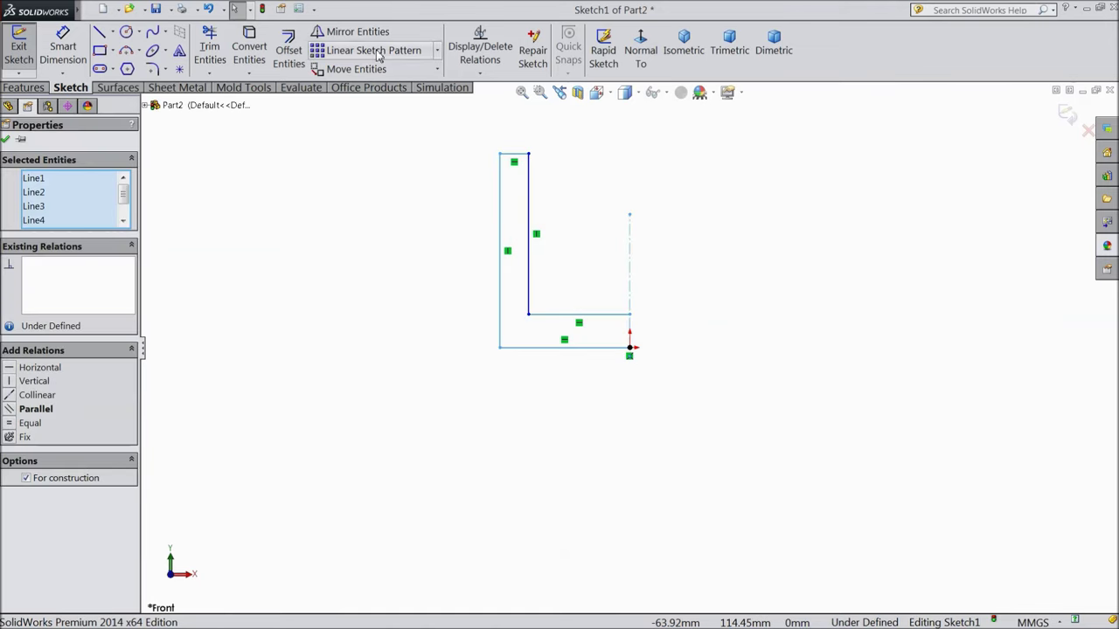
left_click(361, 34)
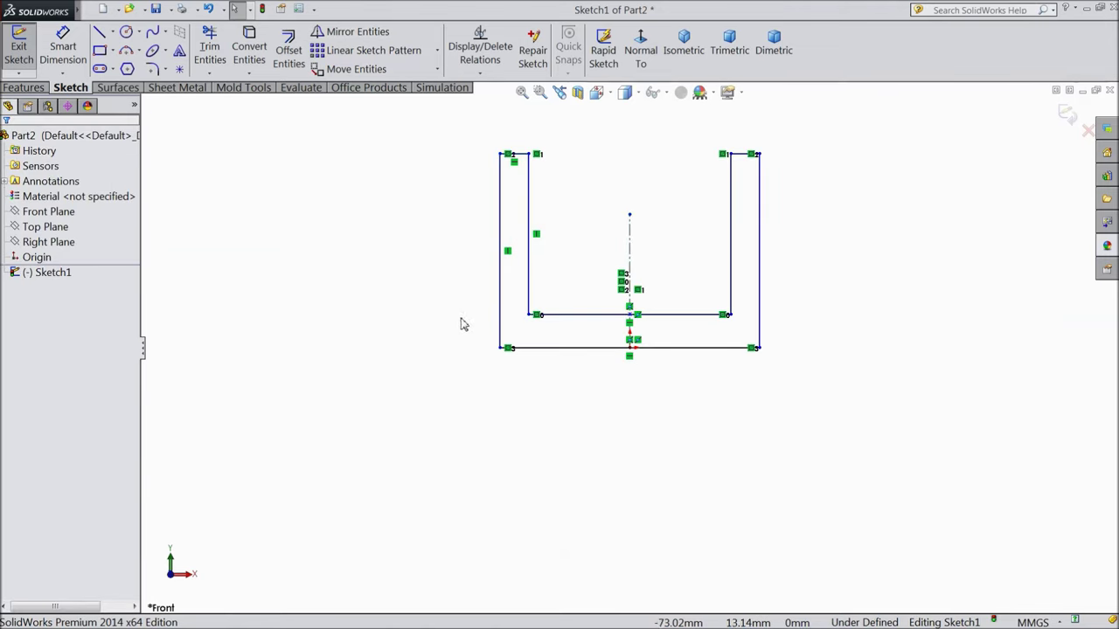
- Dimension the bottom line of the U profile and set its overall width to 70 mm
key("z")
scroll(670, 320, "down", 1)
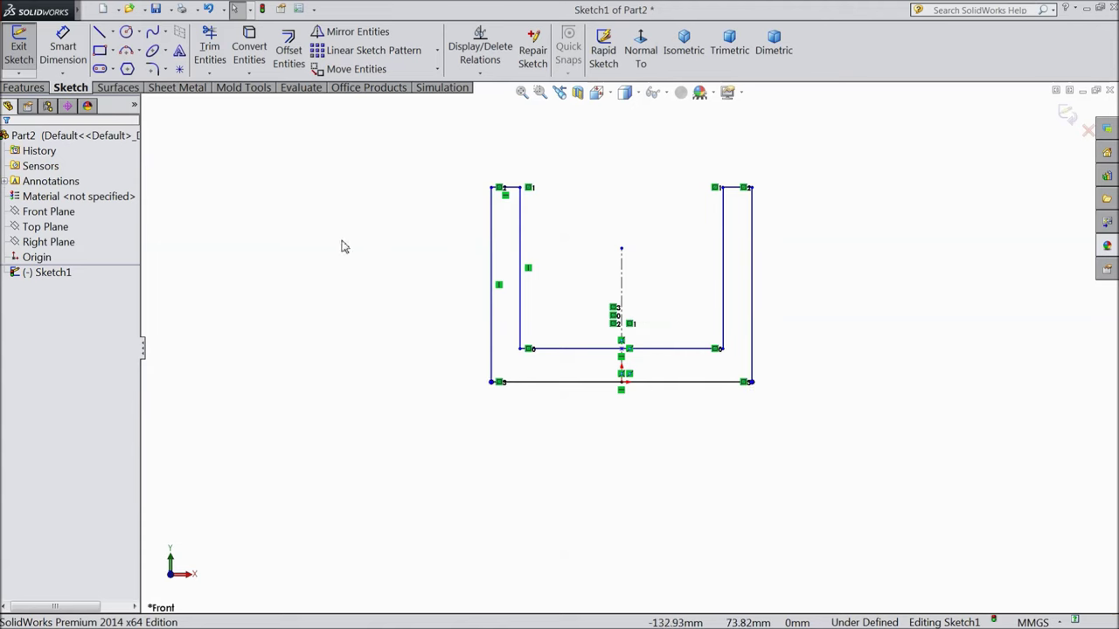
left_click(63, 45)
left_click(584, 382)
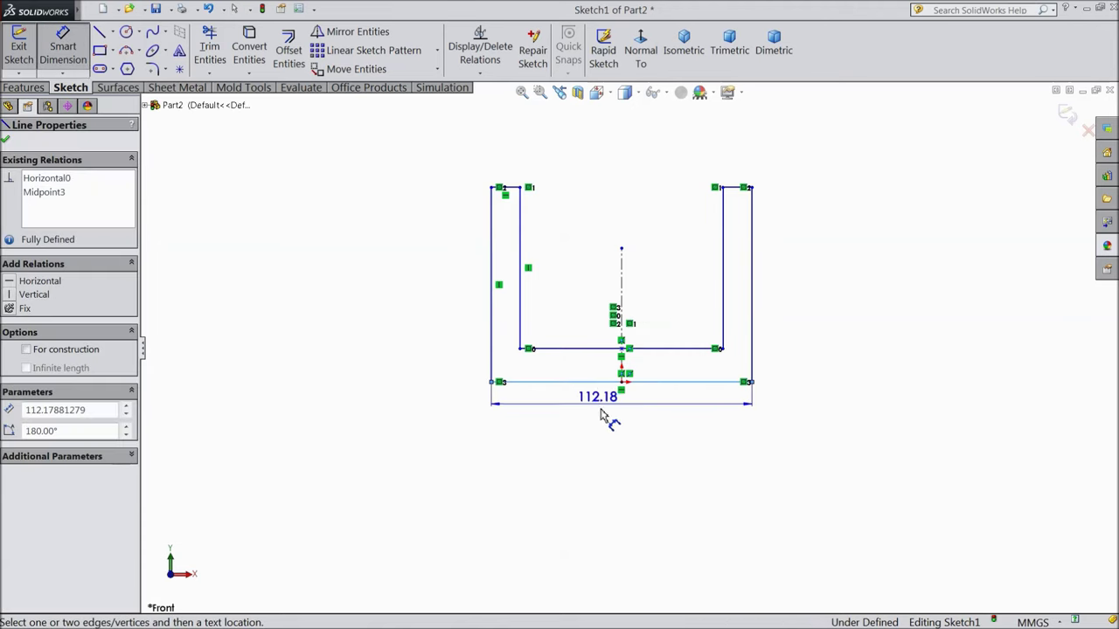
left_click(612, 447)
type("70")
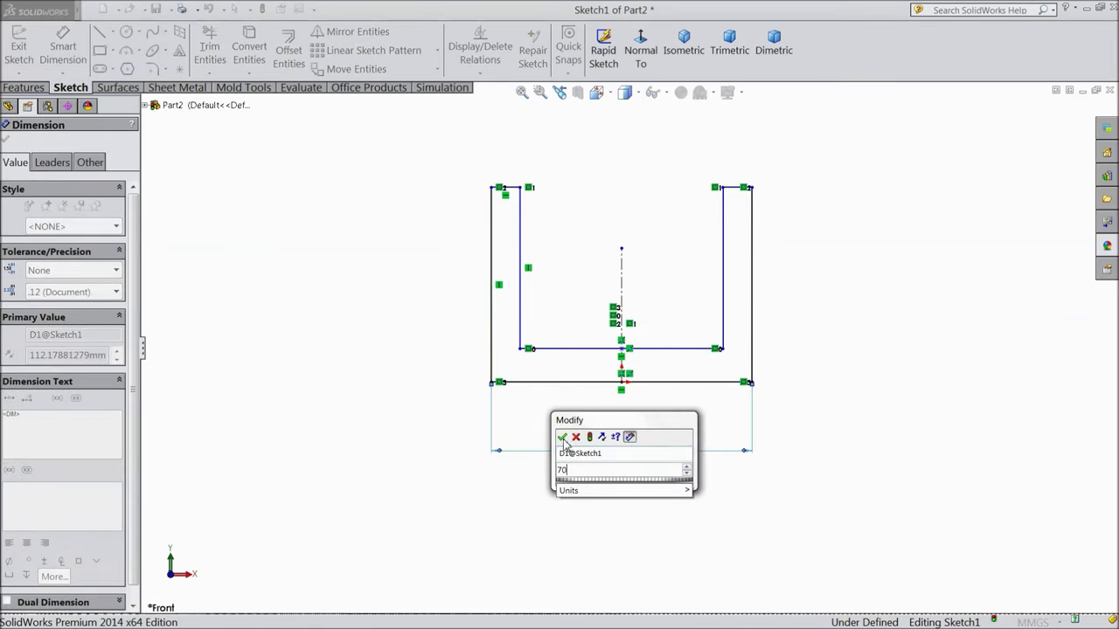
left_click(562, 437)
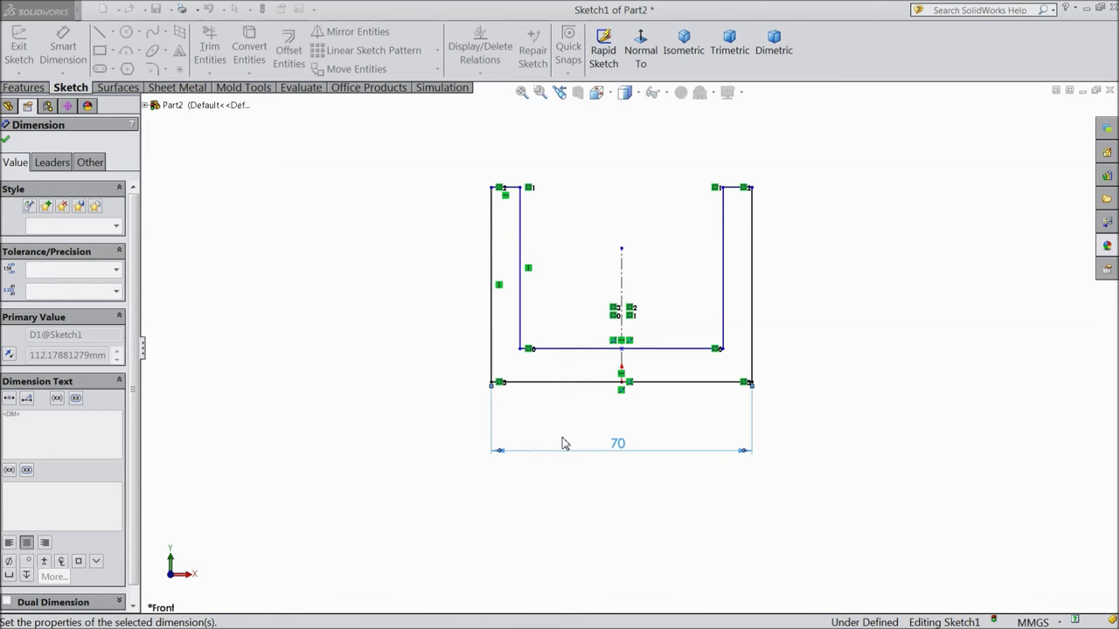
- Dimension the distance between the two inner vertical lines and set it to 54 mm
left_click(521, 215)
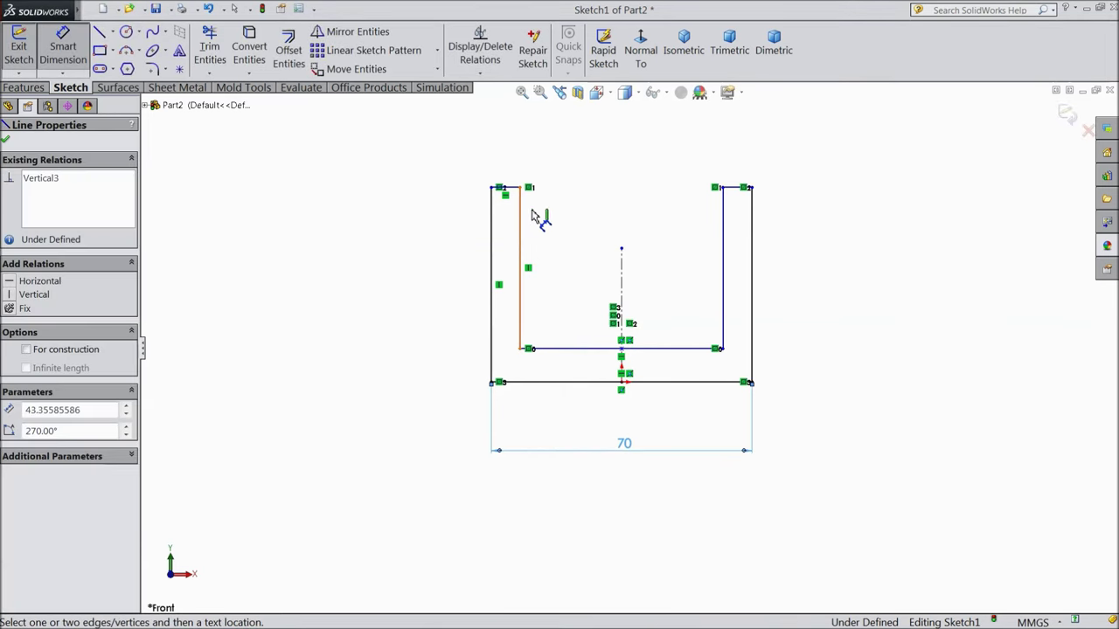
left_click(722, 251)
left_click(618, 148)
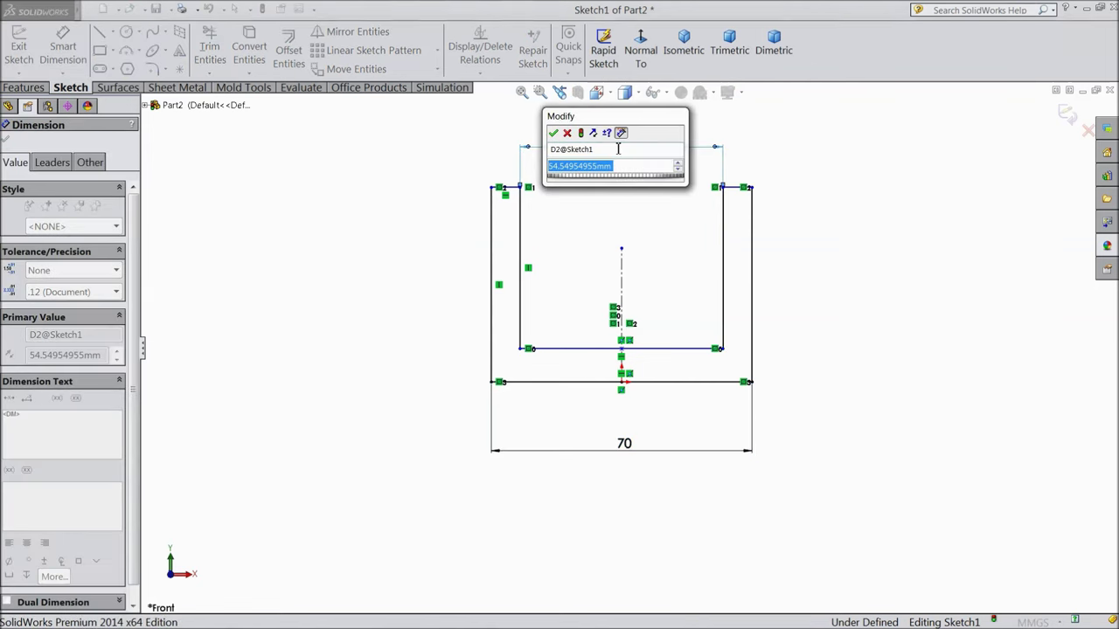
type("54")
left_click(558, 136)
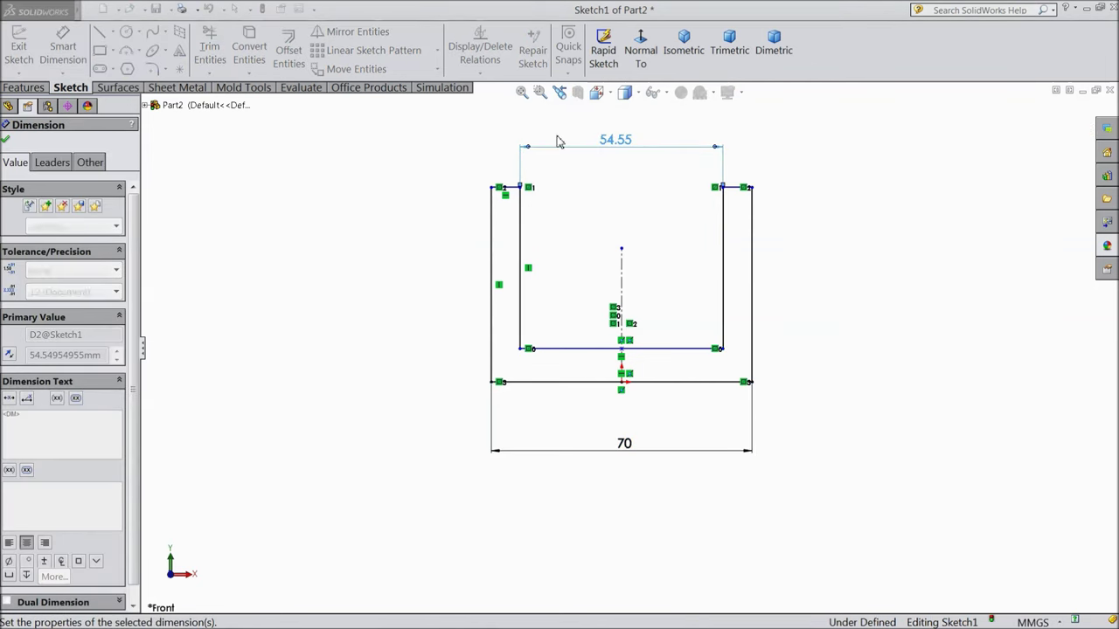
- Dimension the inner depth from the right leg's top line to the inner bottom line as 49.5 mm
left_click(735, 193)
left_click(707, 349)
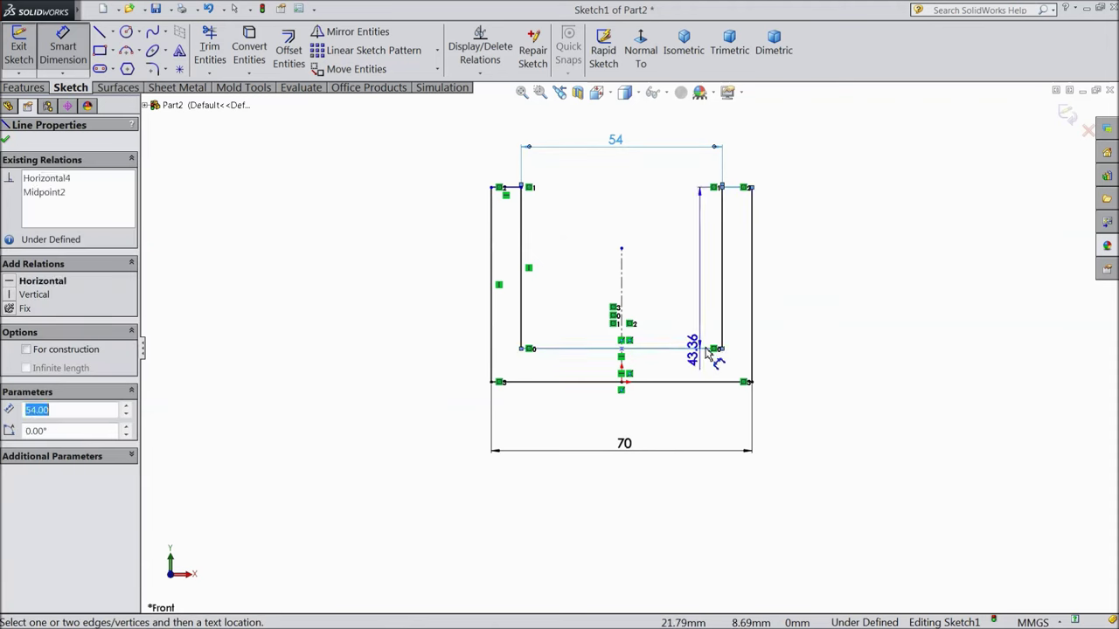
left_click(842, 265)
type("49.5")
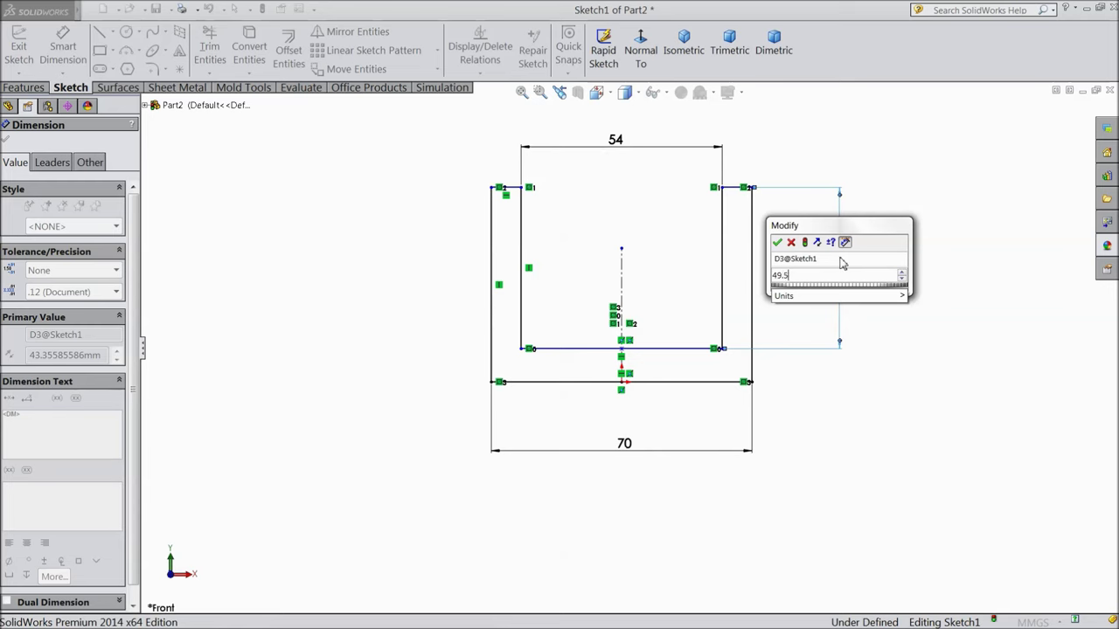
left_click(776, 242)
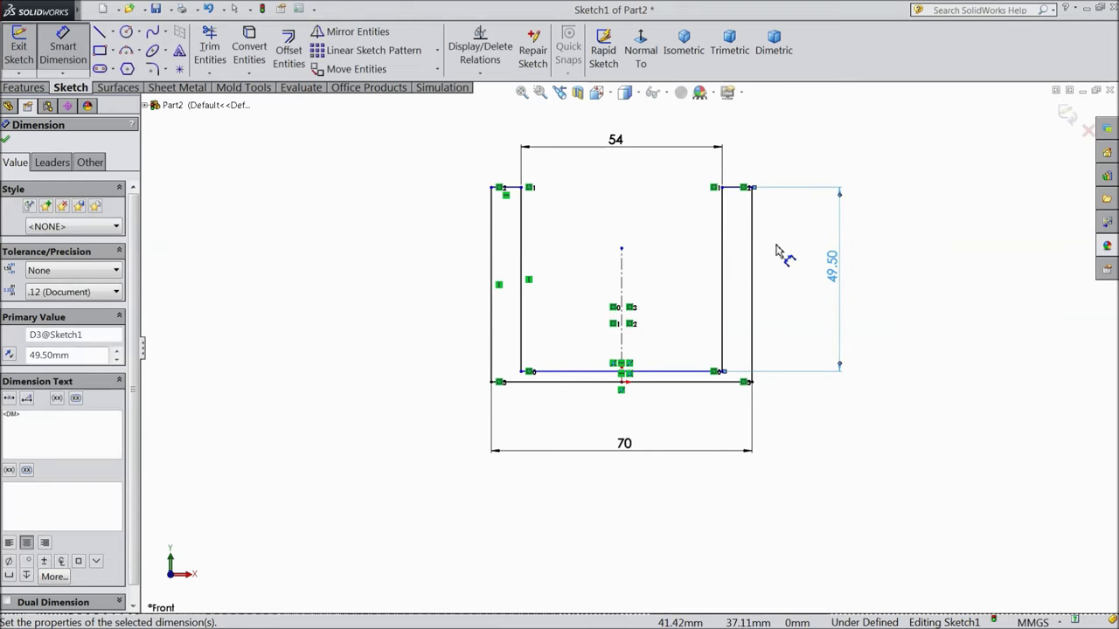
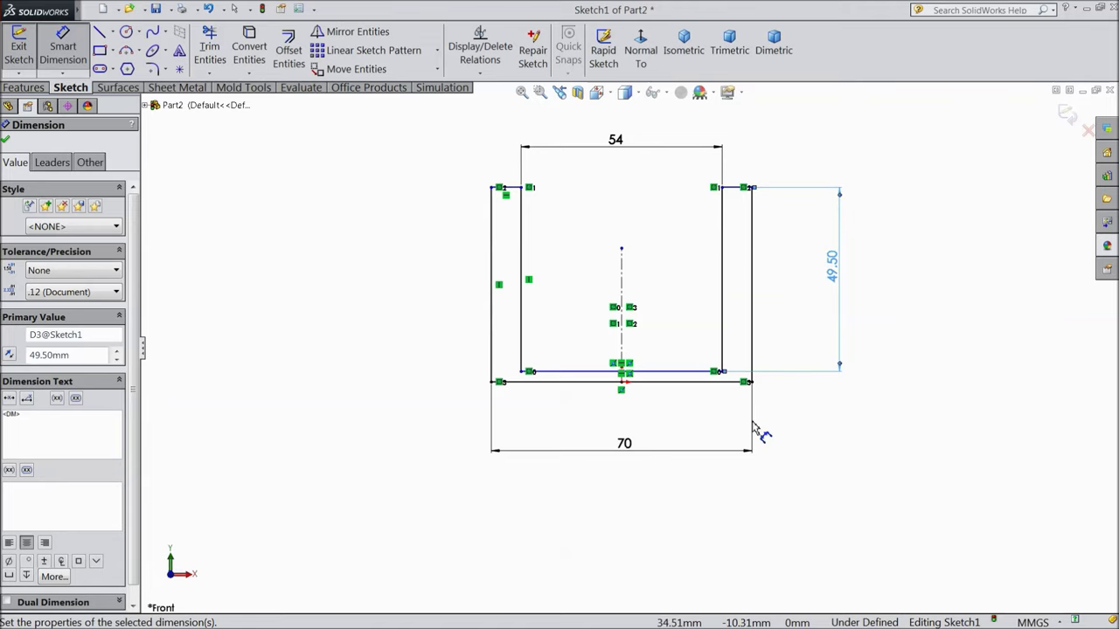
- Draw a vertical construction line from the U profile's inner left corner down to the outer bottom line
scroll(700, 332, "down", 3)
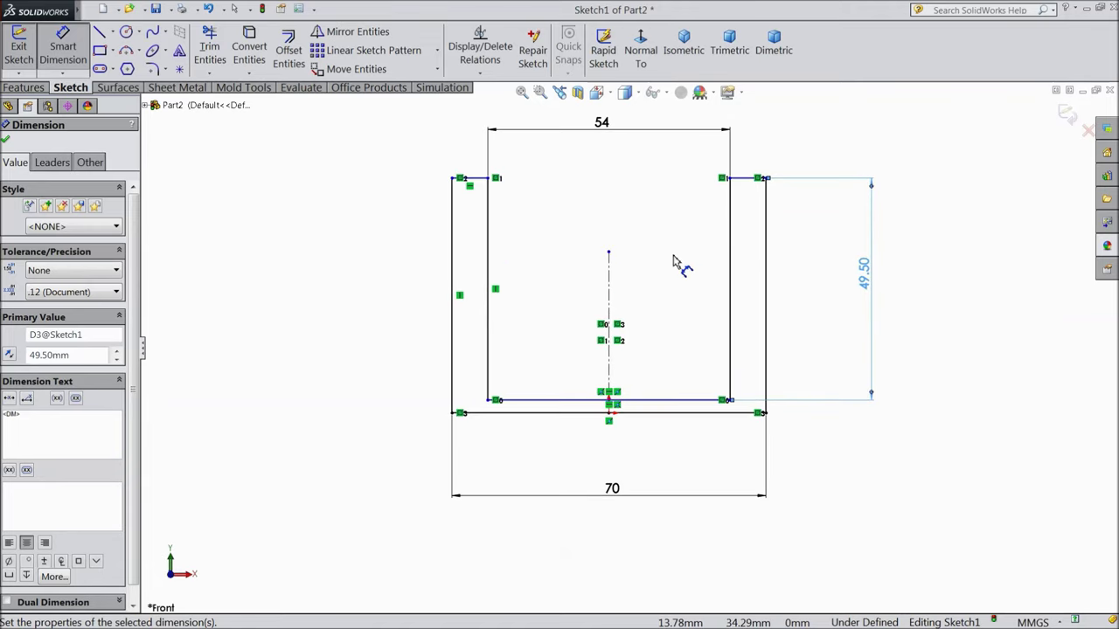
left_click(111, 31)
left_click(133, 67)
scroll(460, 467, "down", 2)
scroll(459, 468, "down", 2)
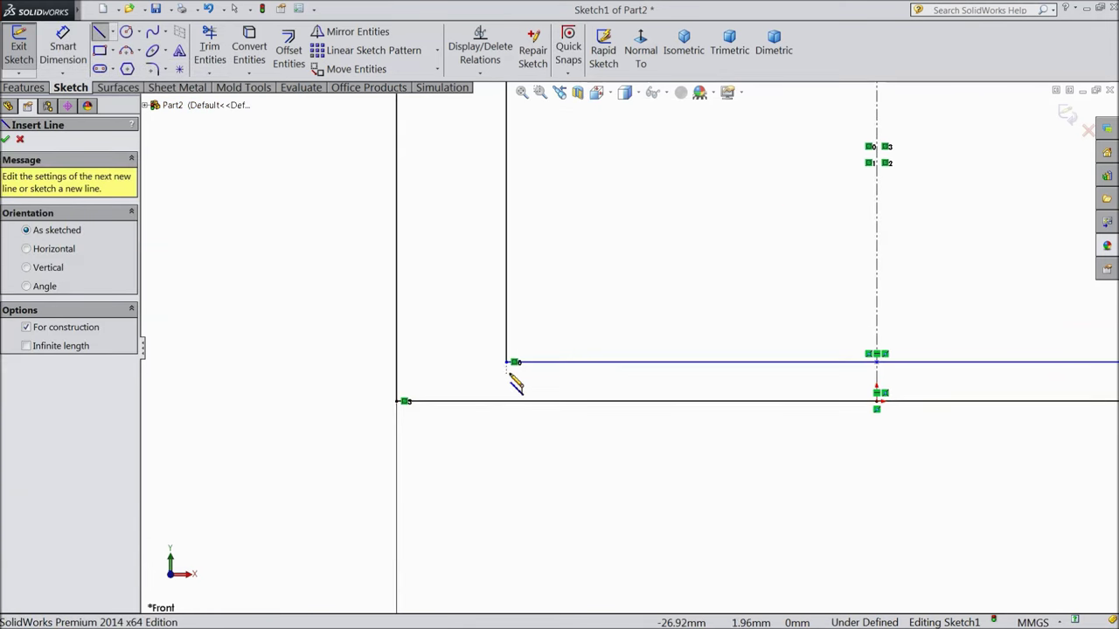
left_click(507, 361)
left_click(506, 400)
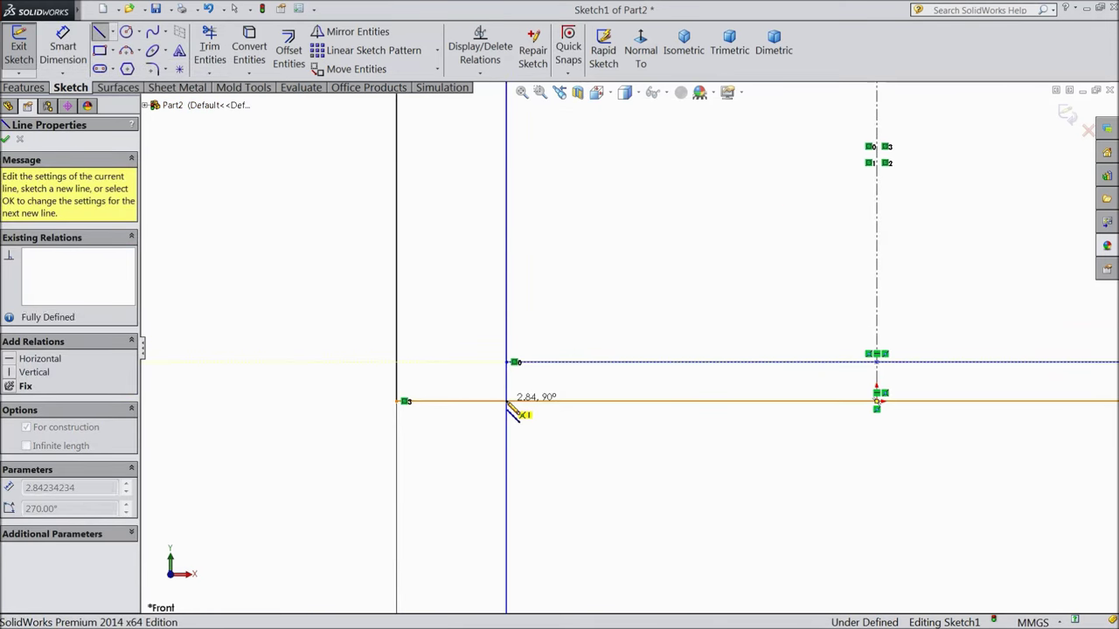
right_click(544, 415)
left_click(573, 115)
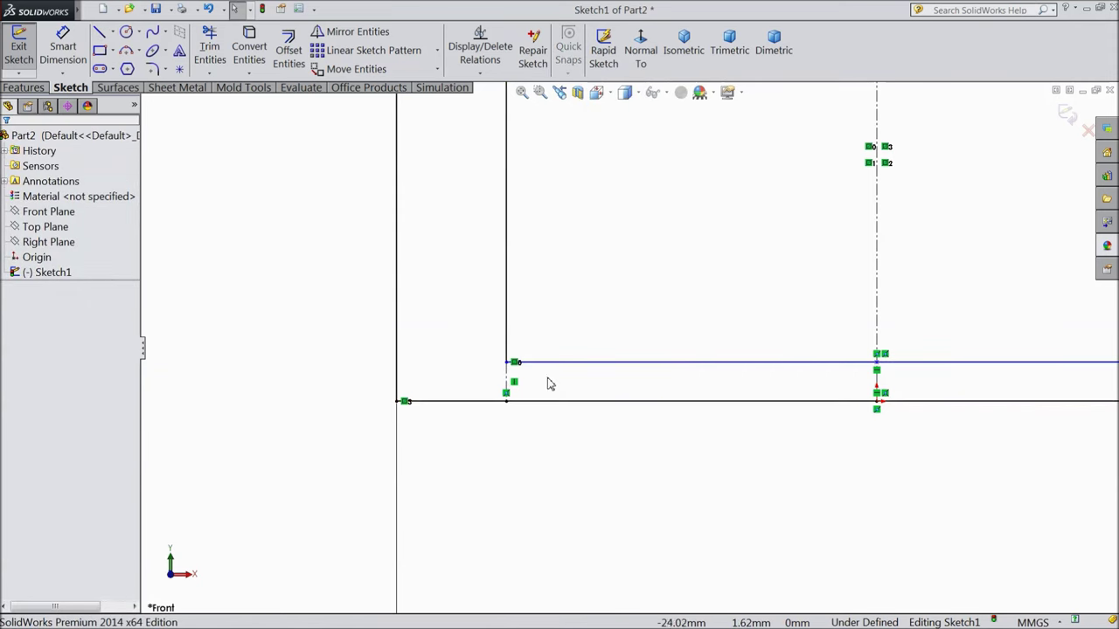
- Add an Equal relation between the short construction line and the left leg's top line
left_click(509, 386)
scroll(560, 376, "up", 5)
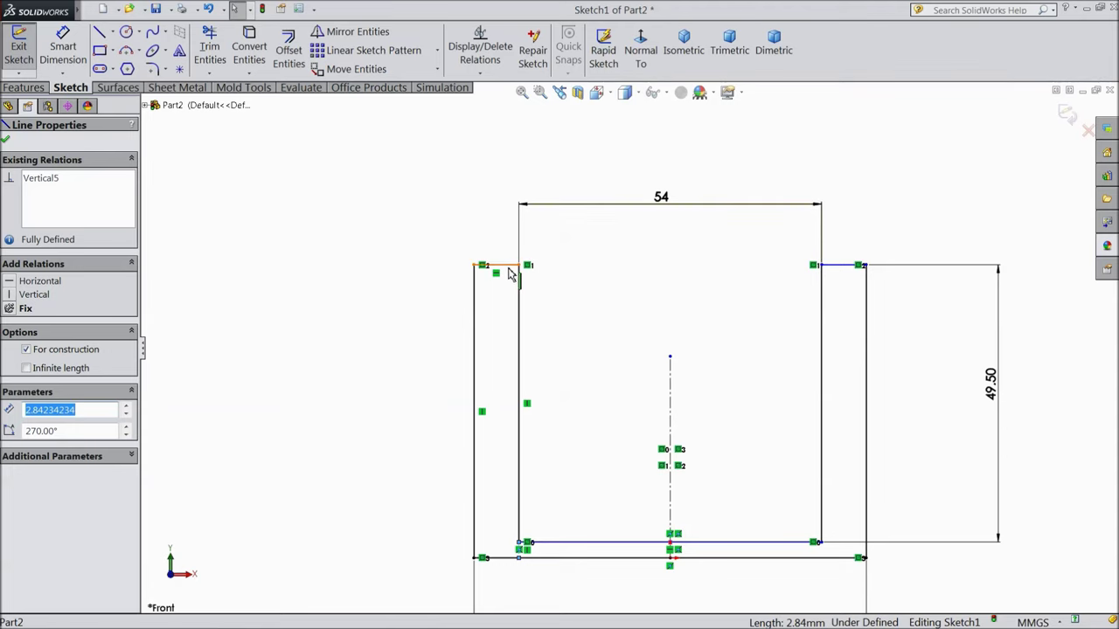
left_click(507, 266)
left_click(516, 273, "ctrl")
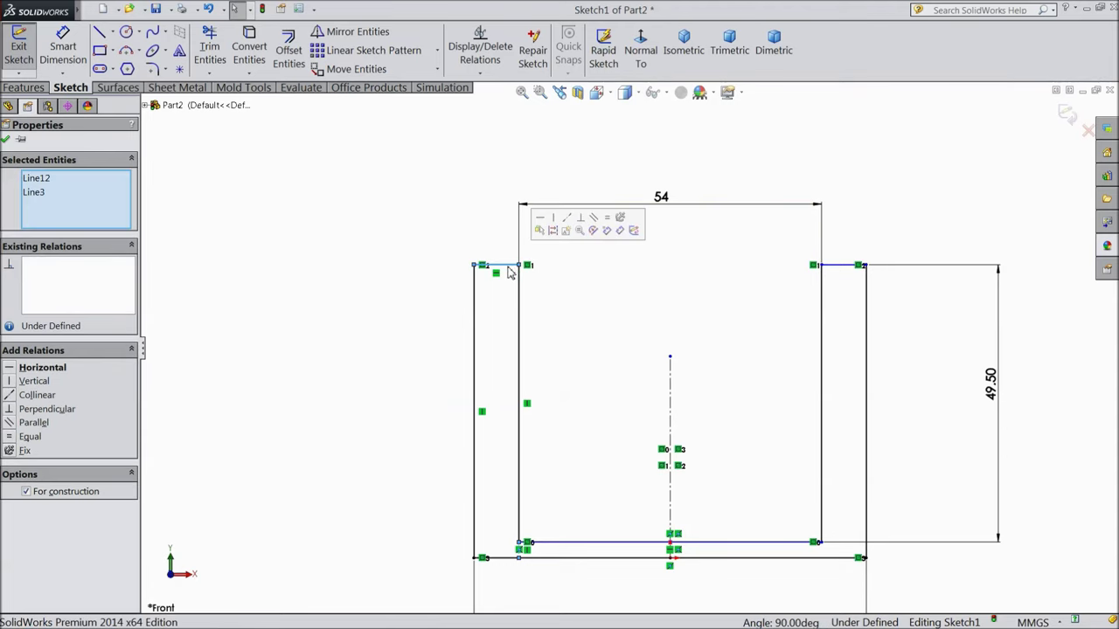
left_click(610, 222)
scroll(629, 354, "up", 3)
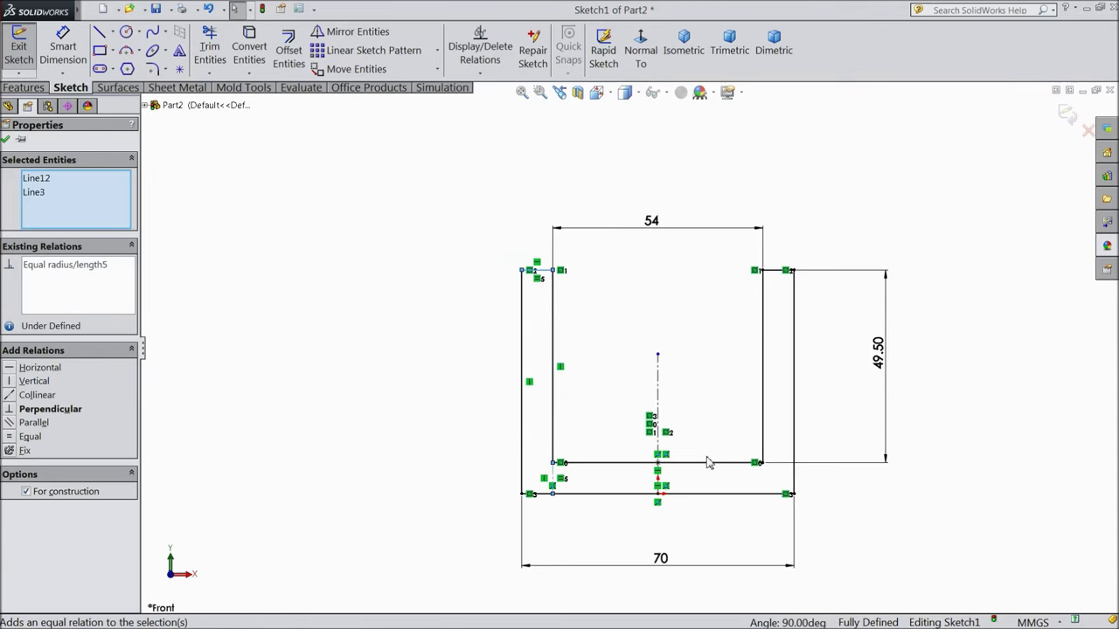
scroll(712, 486, "down", 1)
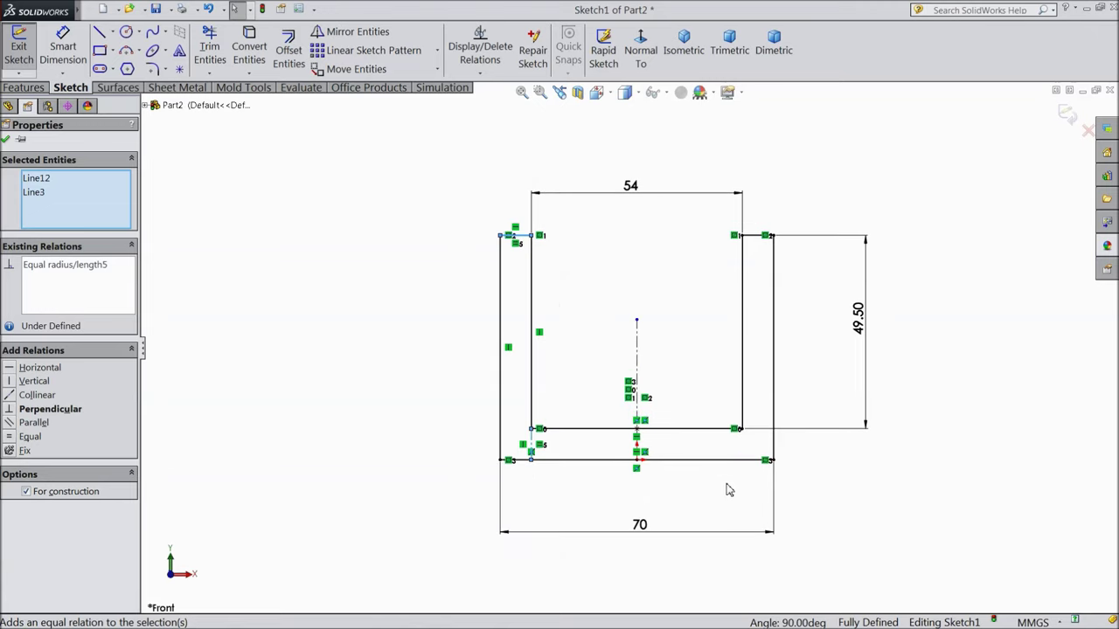
left_click(5, 140)
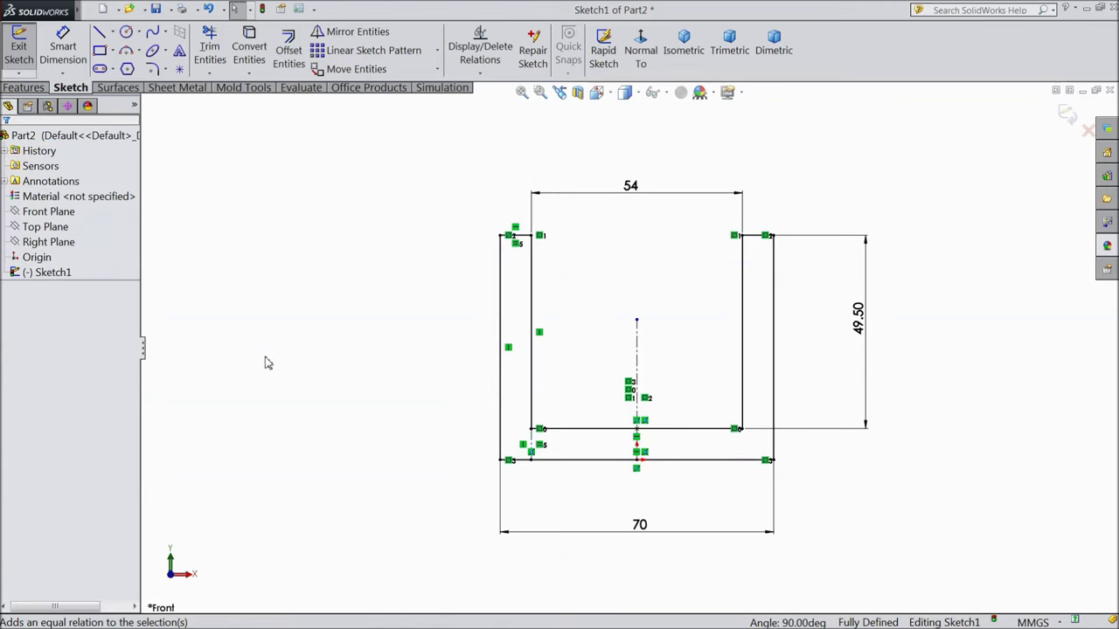
- Extrude the U profile as a boss with a Mid Plane end condition and a depth of 25 mm
left_click(19, 90)
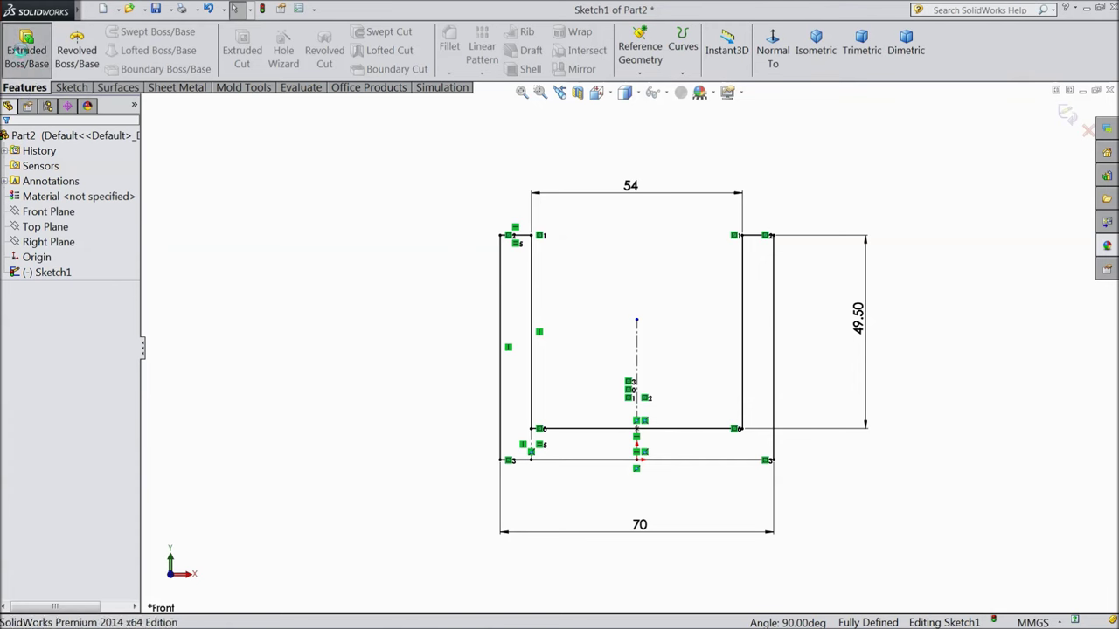
left_click(26, 50)
left_click(87, 184)
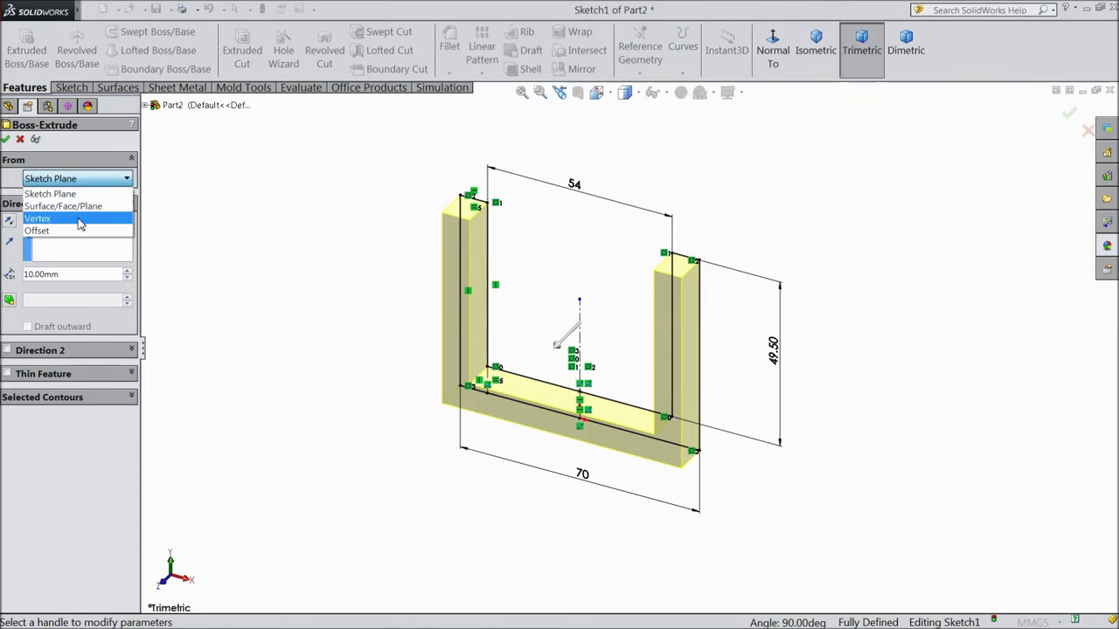
left_click(353, 243)
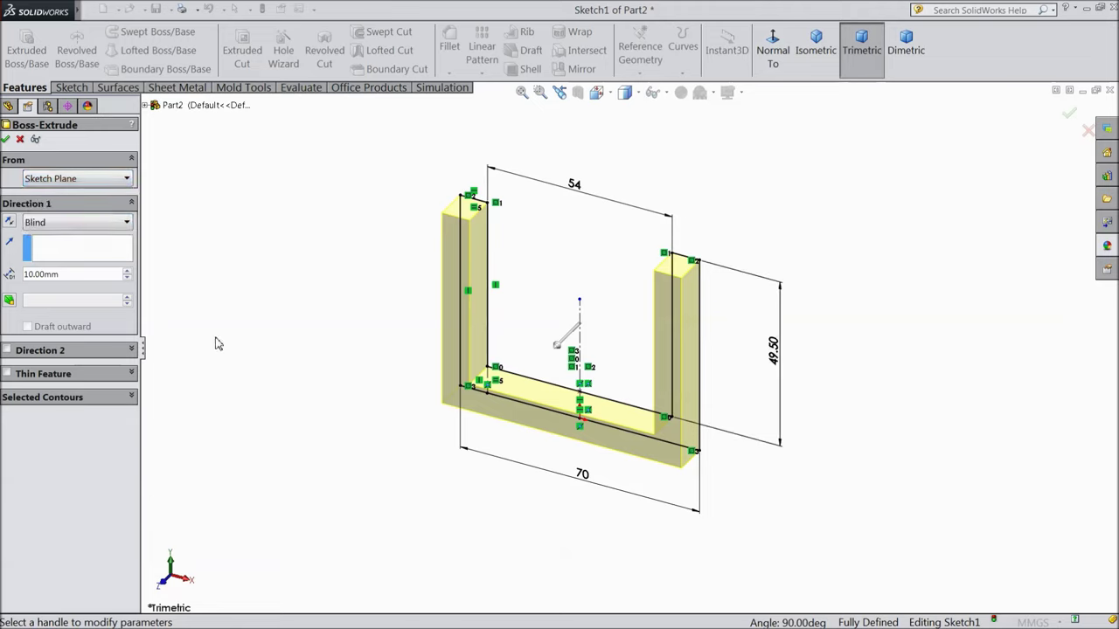
left_click(62, 224)
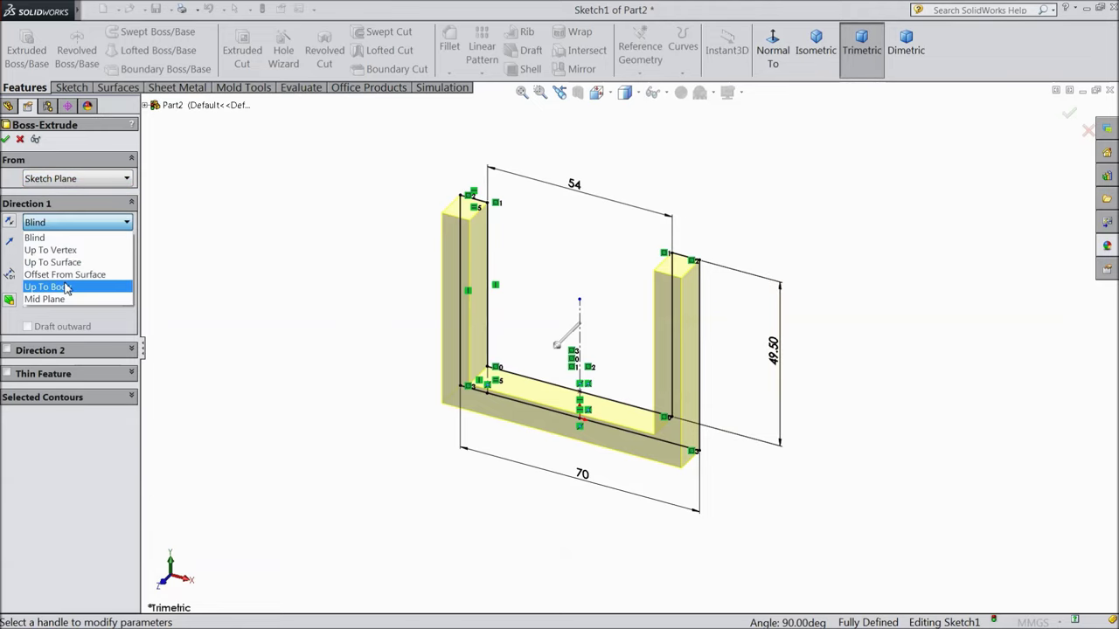
left_click(68, 303)
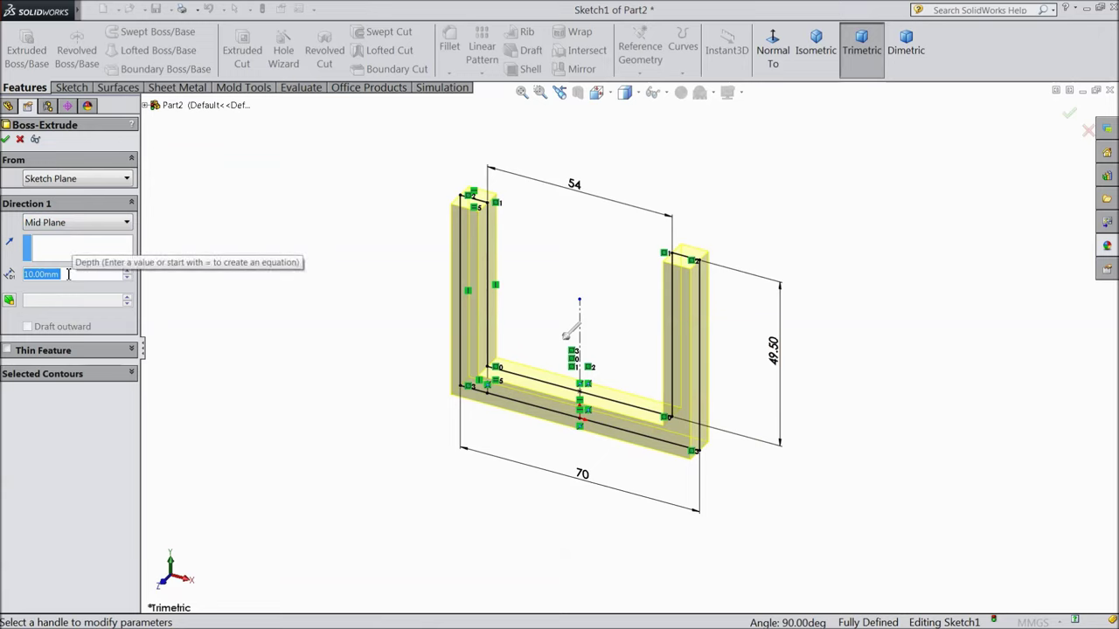
type("25")
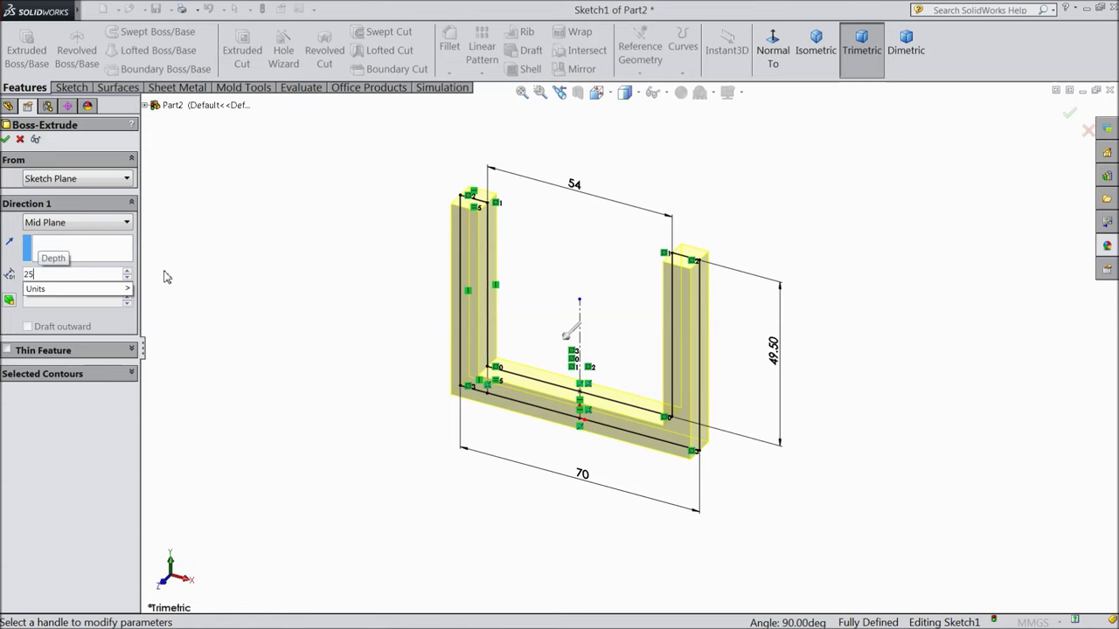
key("Return")
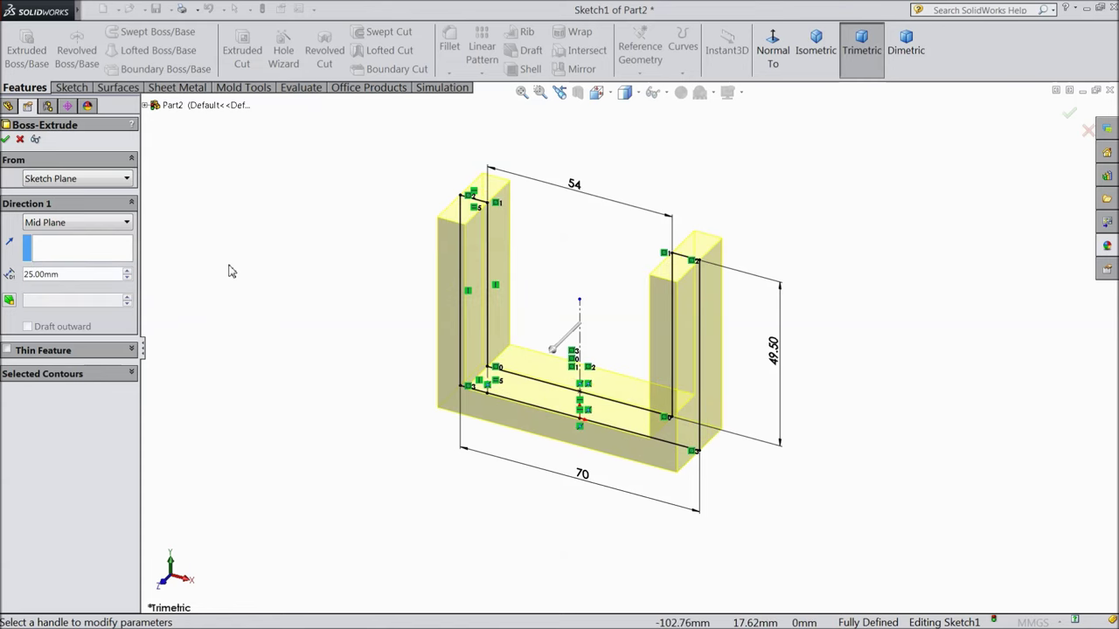
left_click(6, 140)
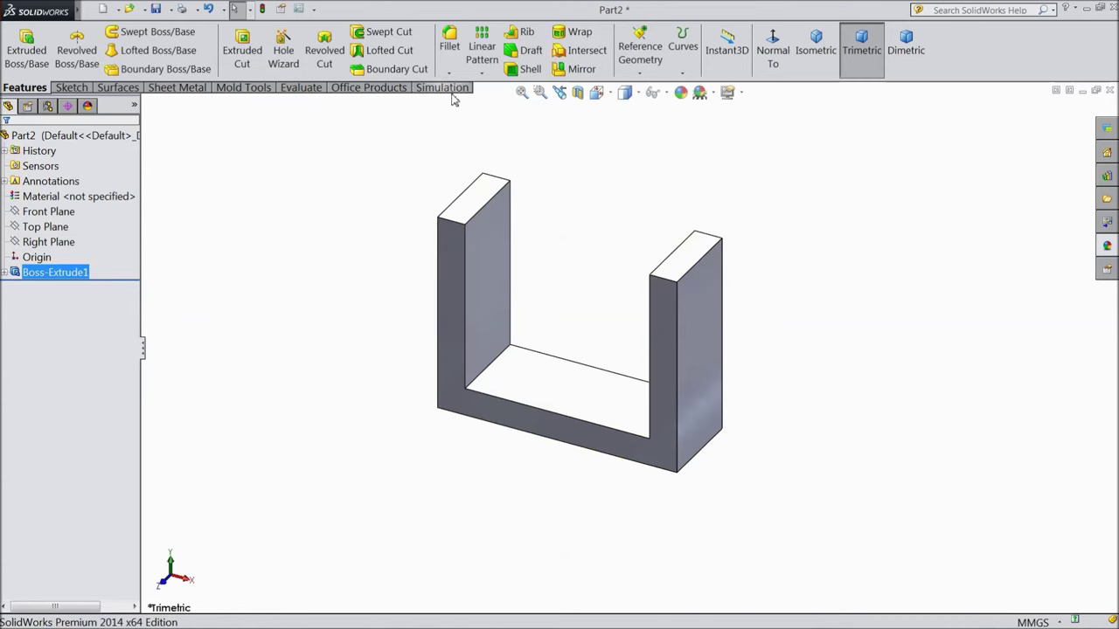
- Round the left leg's top with a full round fillet, using its front, top and back faces
left_click(448, 74)
left_click(464, 86)
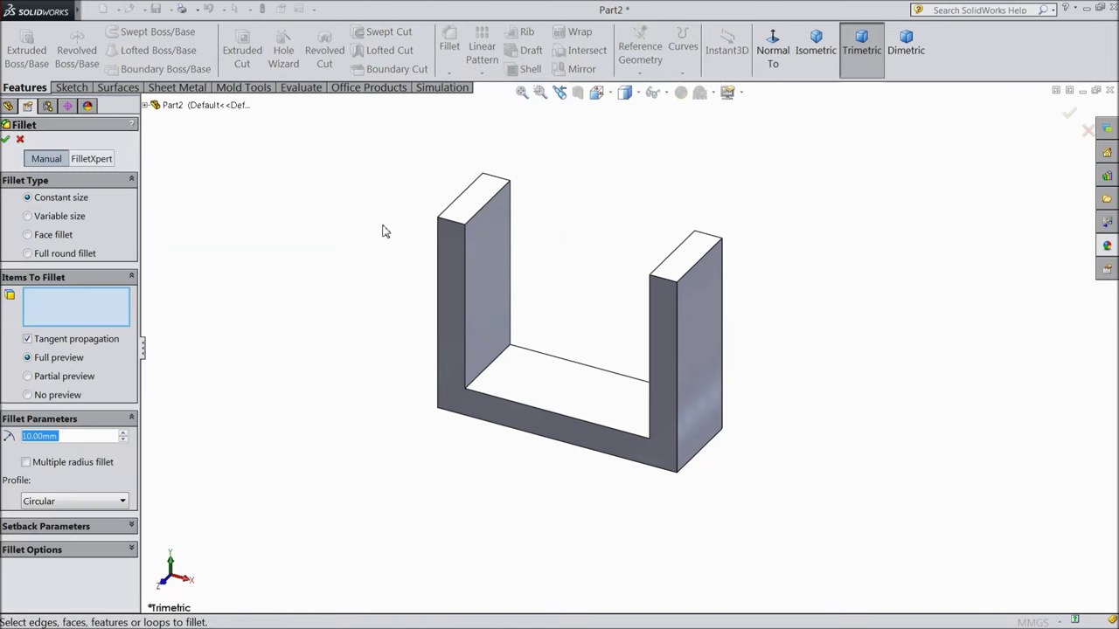
left_click(47, 255)
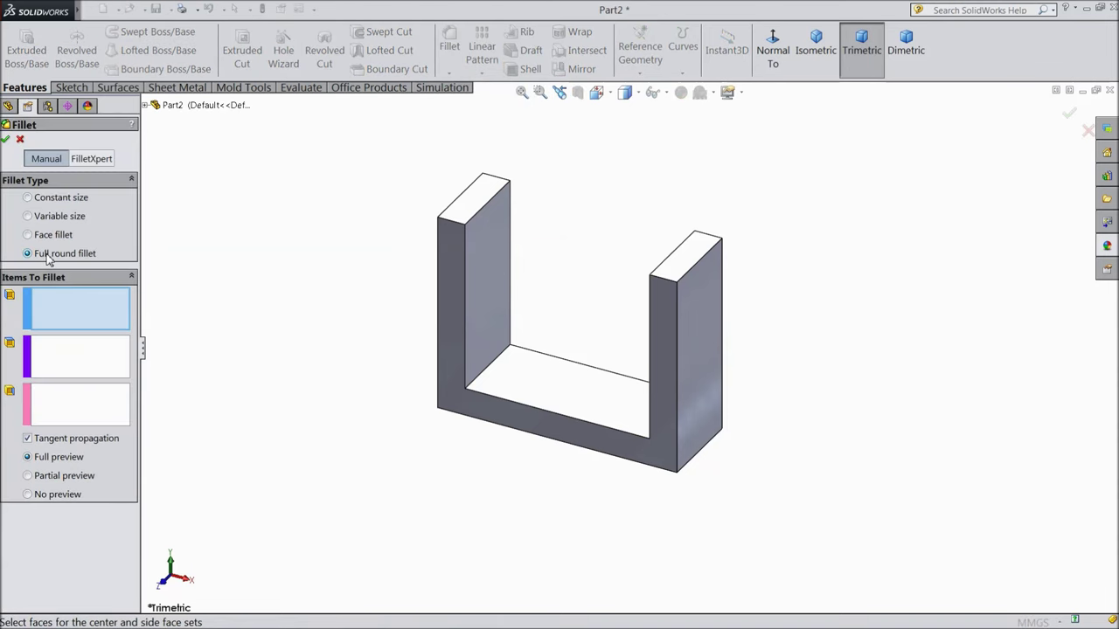
left_click(446, 252)
left_click(77, 365)
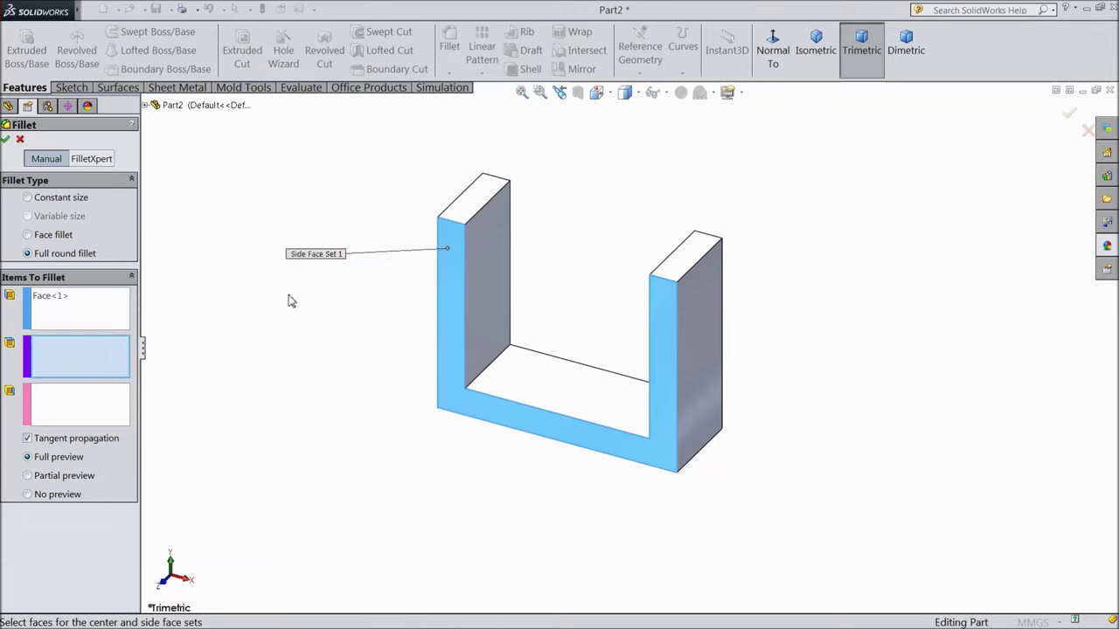
left_click(474, 206)
left_click(94, 405)
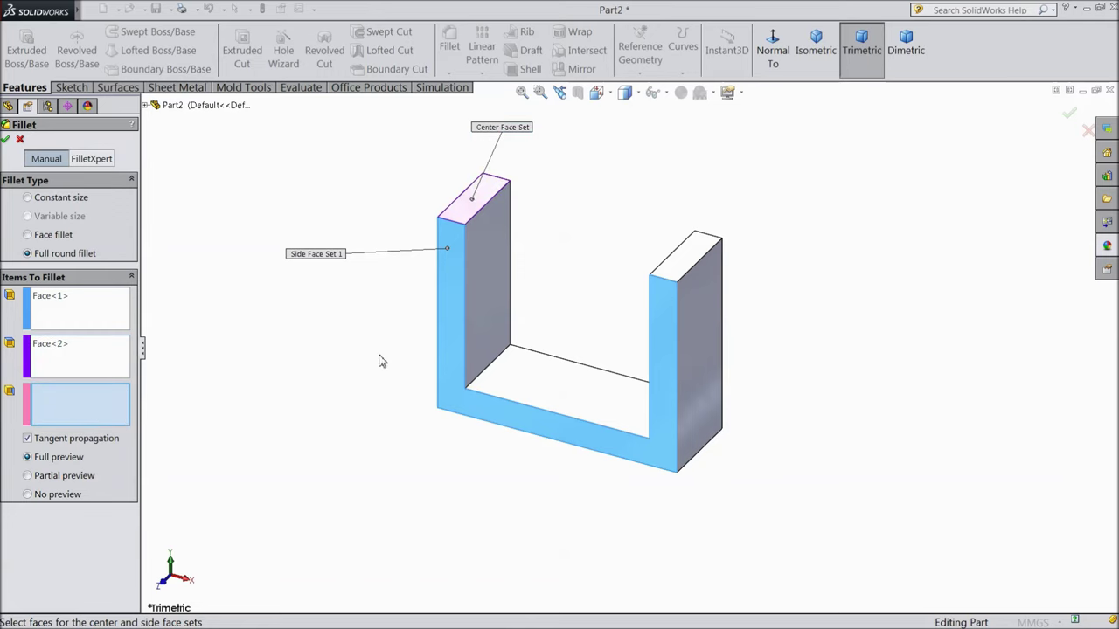
middle_click_drag(597, 273, 629, 320)
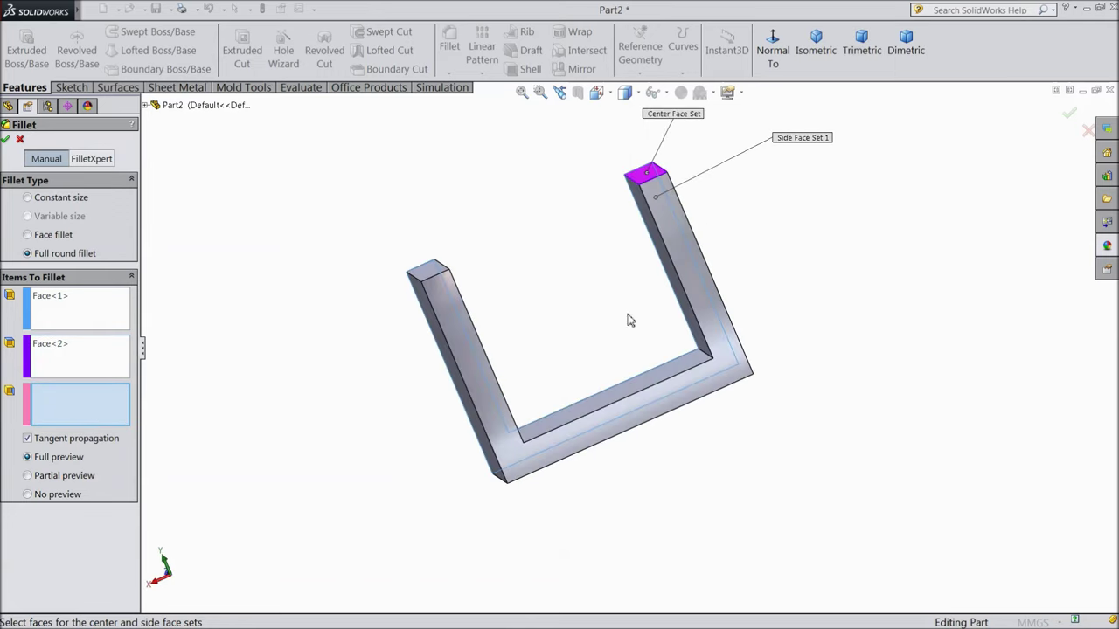
left_click(686, 263)
middle_click_drag(570, 263, 622, 272)
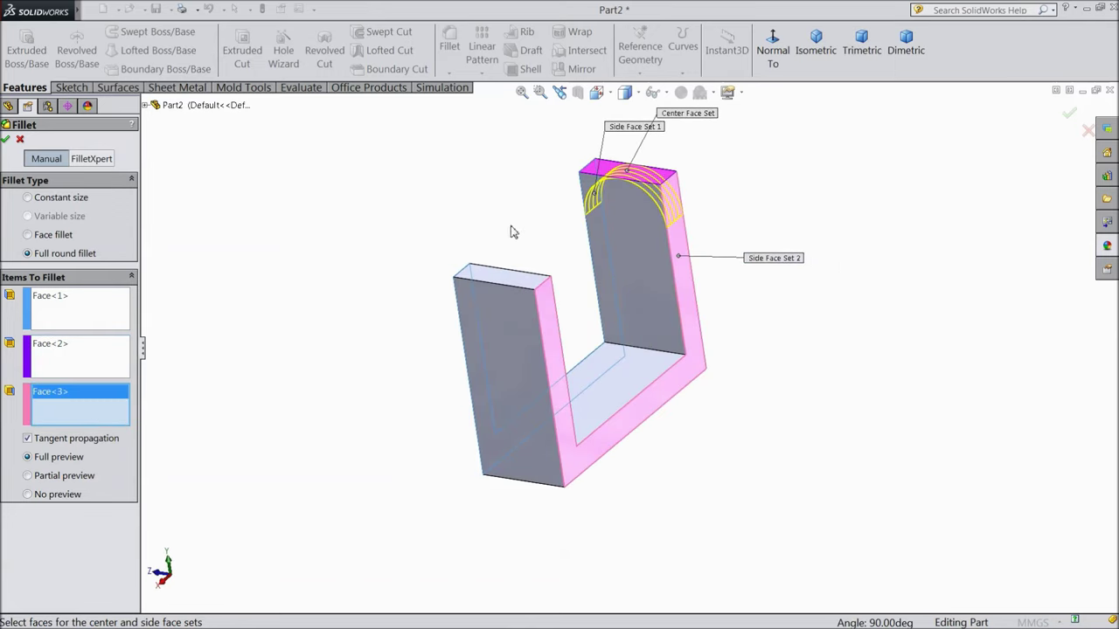
left_click(5, 140)
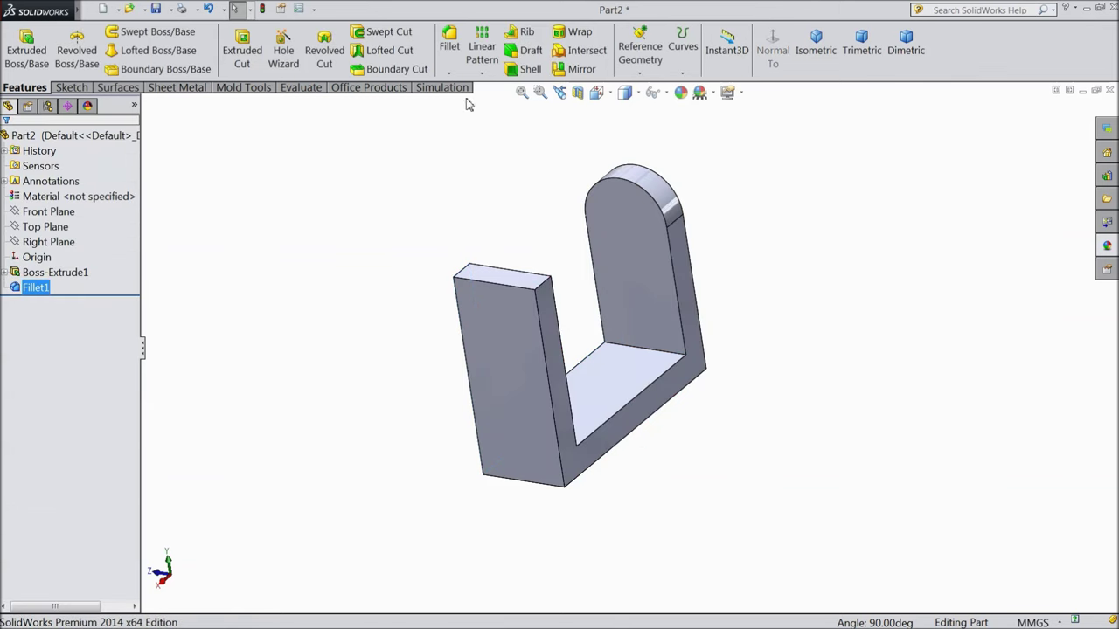
- Round the right leg's top with a full round fillet across its two side faces and the top face
left_click(450, 49)
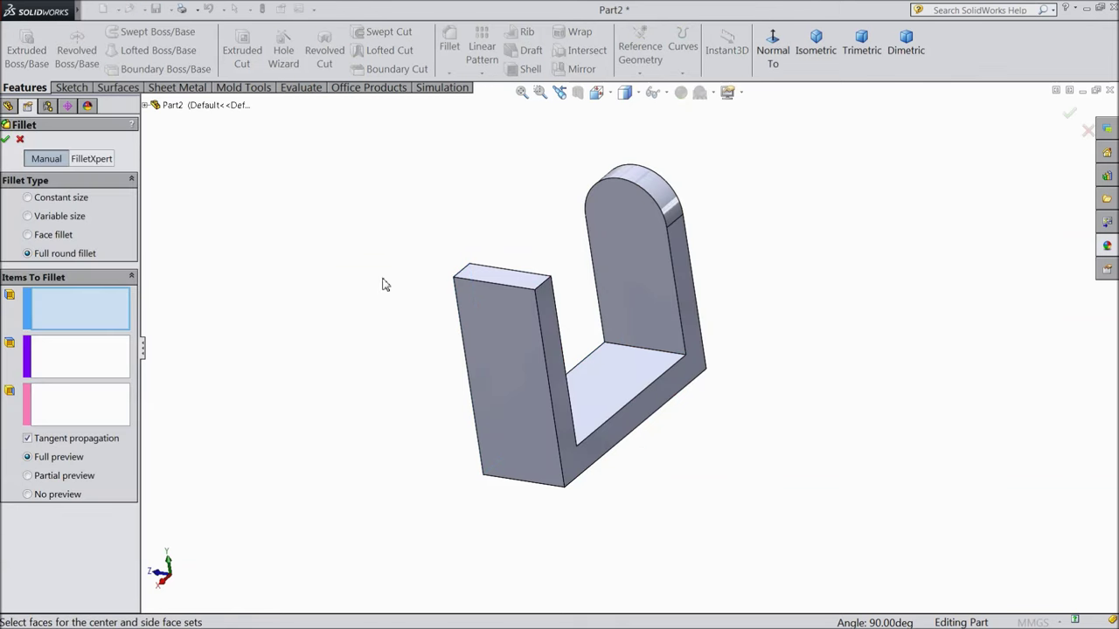
left_click(556, 353)
left_click(51, 373)
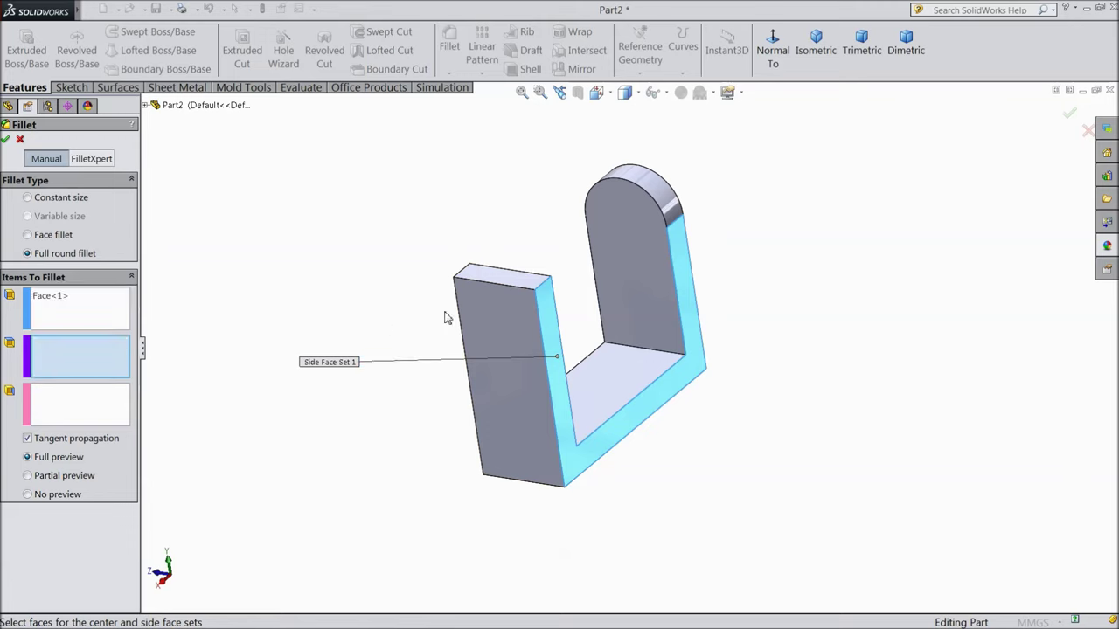
left_click(527, 289)
middle_click_drag(507, 309, 490, 327)
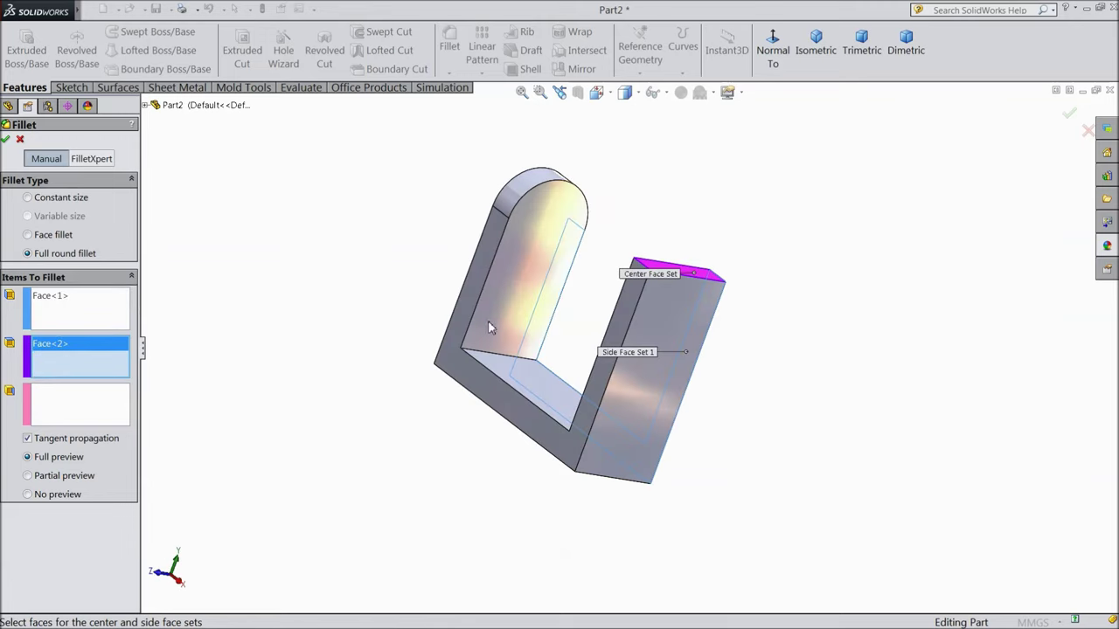
left_click(61, 410)
left_click(626, 326)
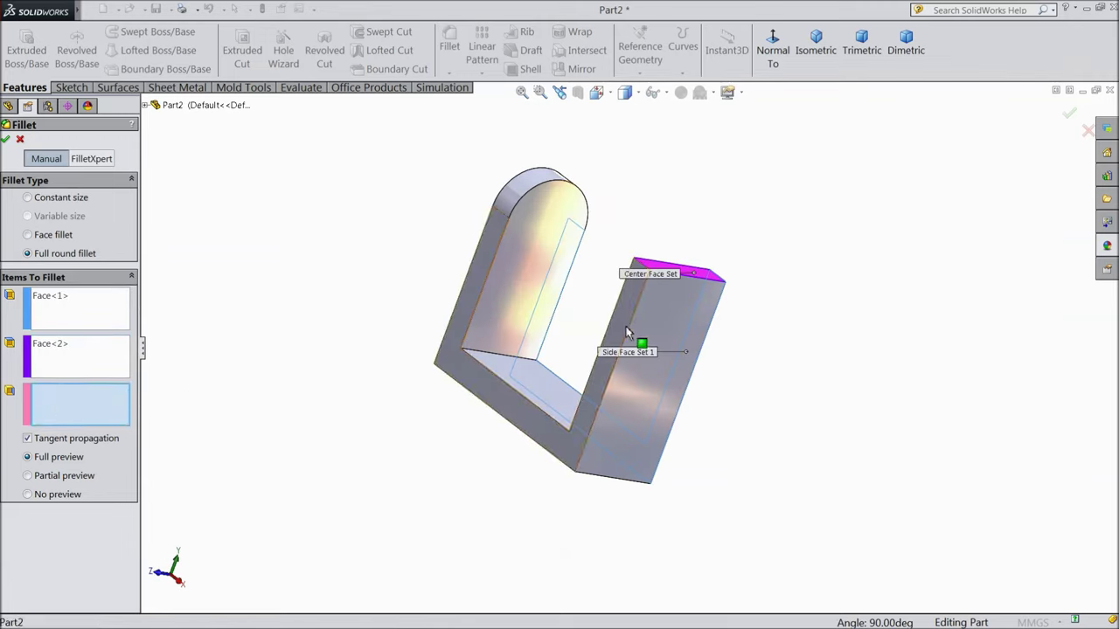
left_click(5, 140)
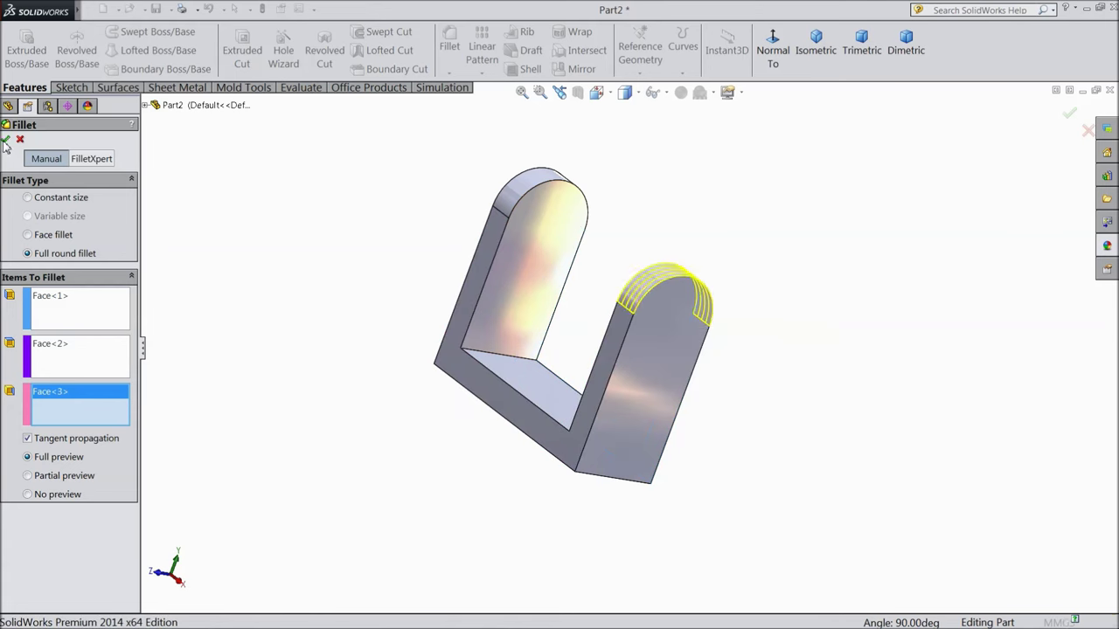
- Start a sketch on the right leg's outer face and draw a circle about 12 mm in diameter, concentric with the rounded end
left_click(651, 337)
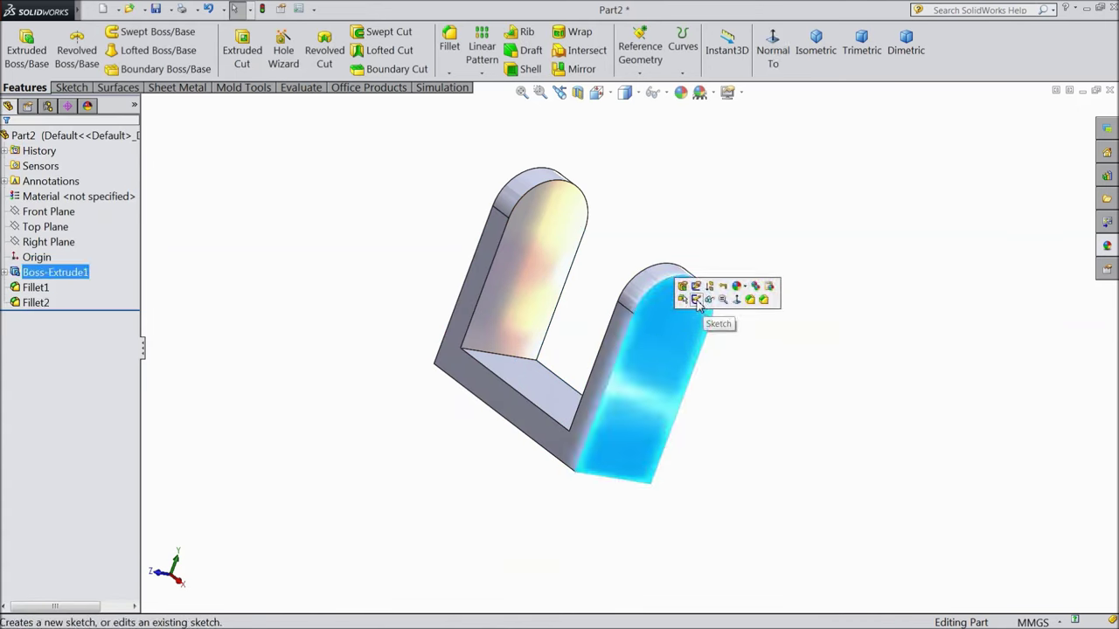
left_click(696, 299)
left_click(773, 64)
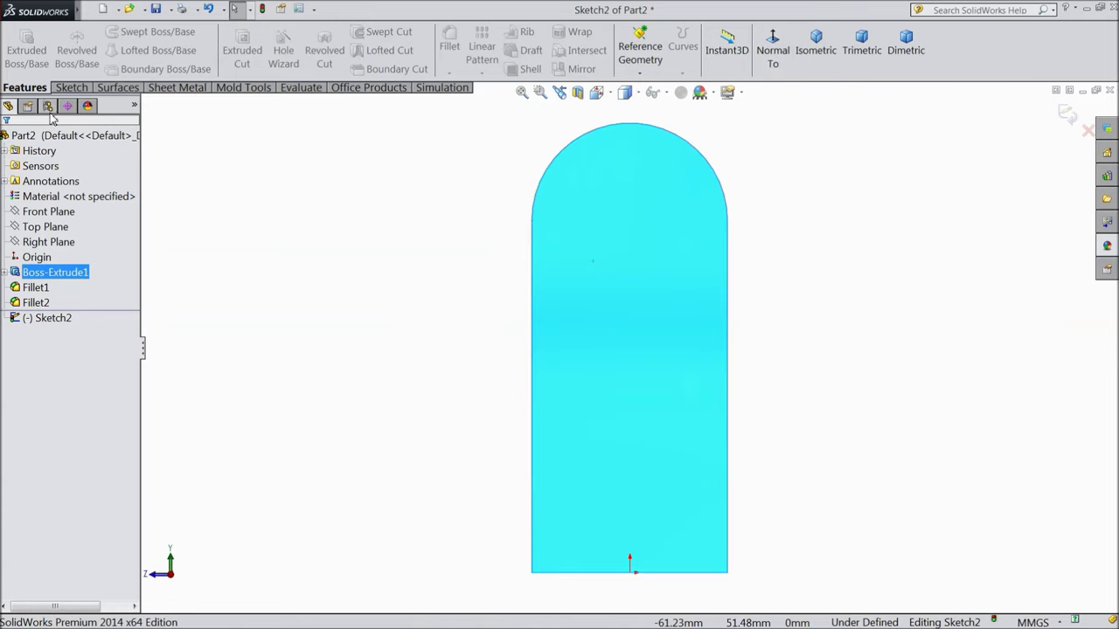
left_click(74, 87)
left_click(127, 33)
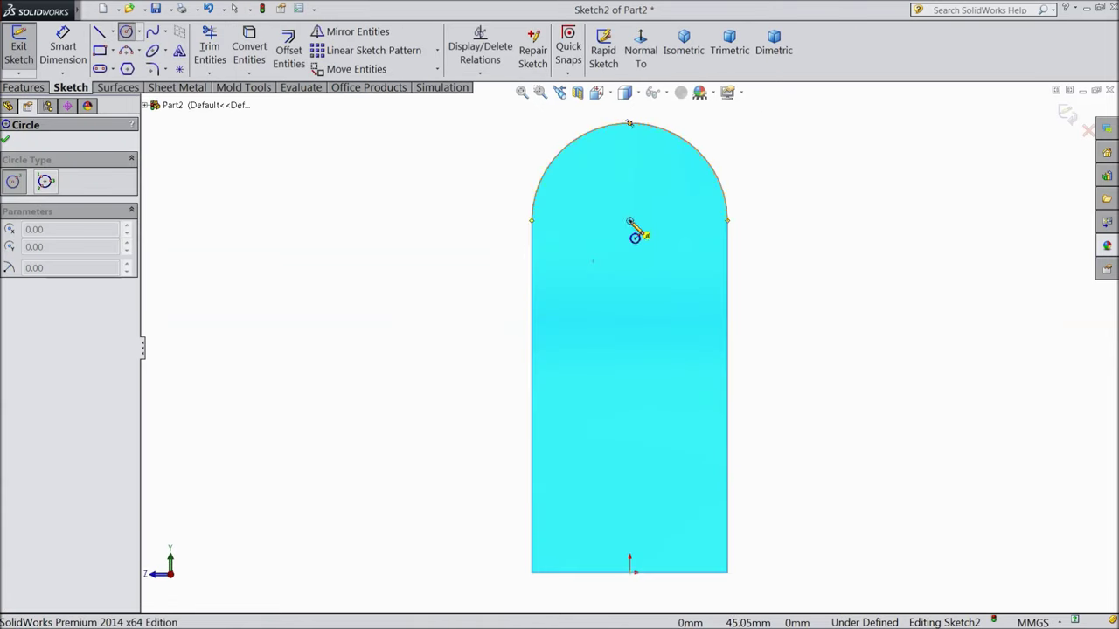
left_click(630, 221)
left_click(631, 268)
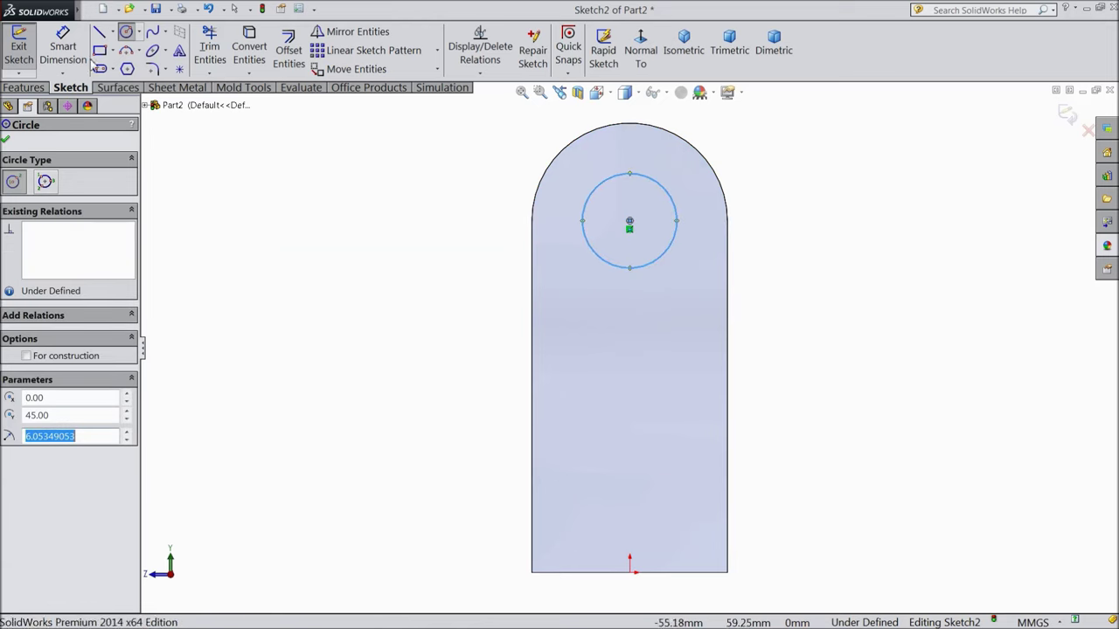
- Dimension the circle's diameter as 8 mm
left_click(63, 51)
left_click(607, 263)
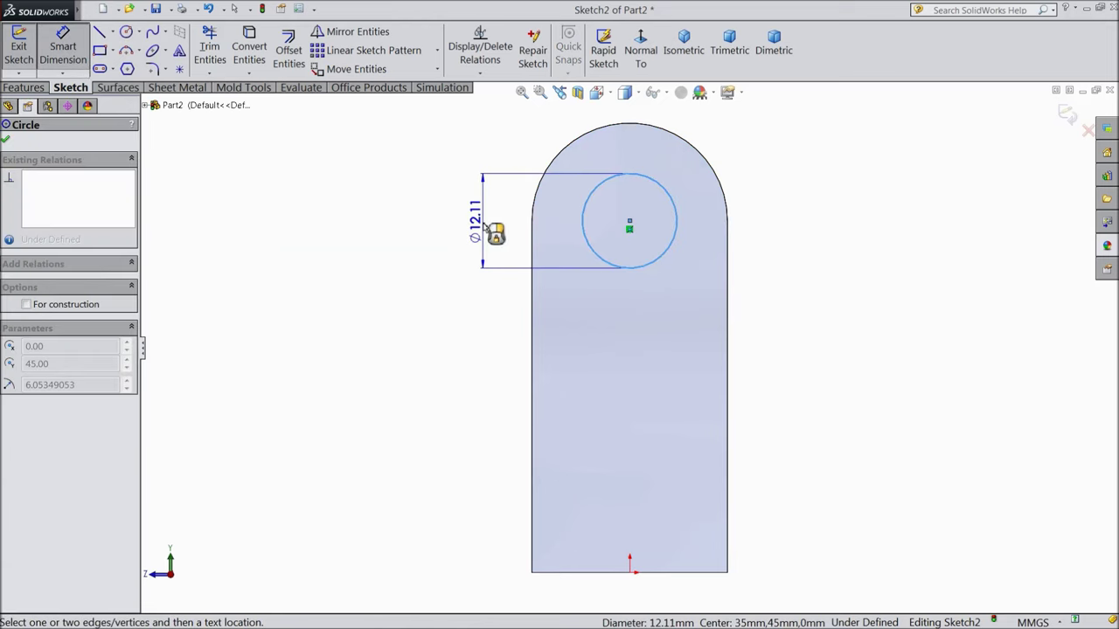
left_click(487, 229)
type("8")
key("Return")
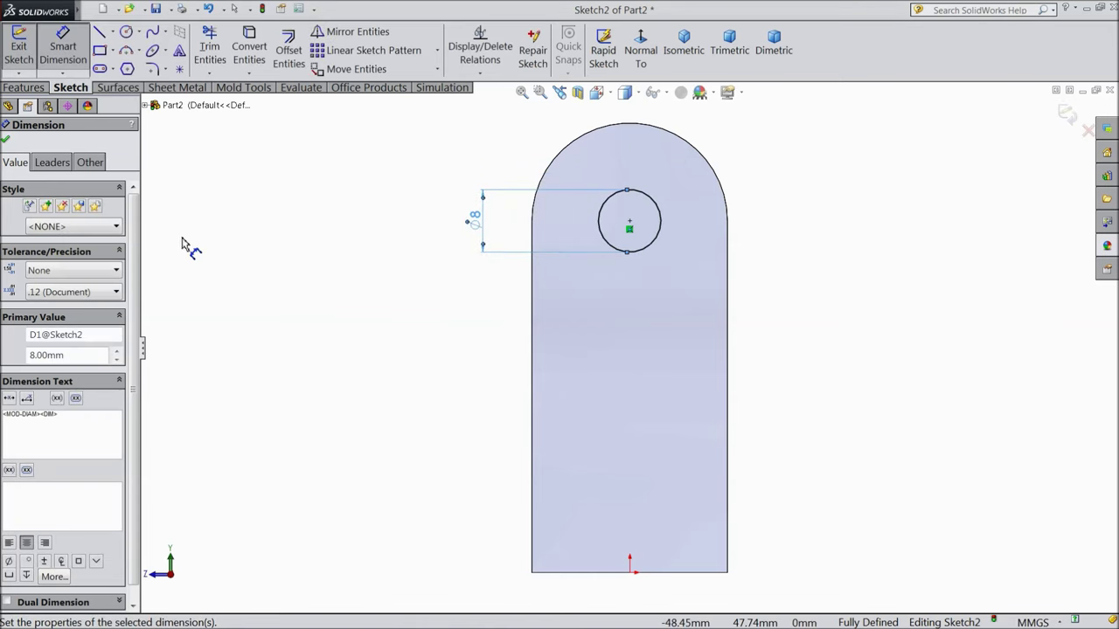
left_click(5, 142)
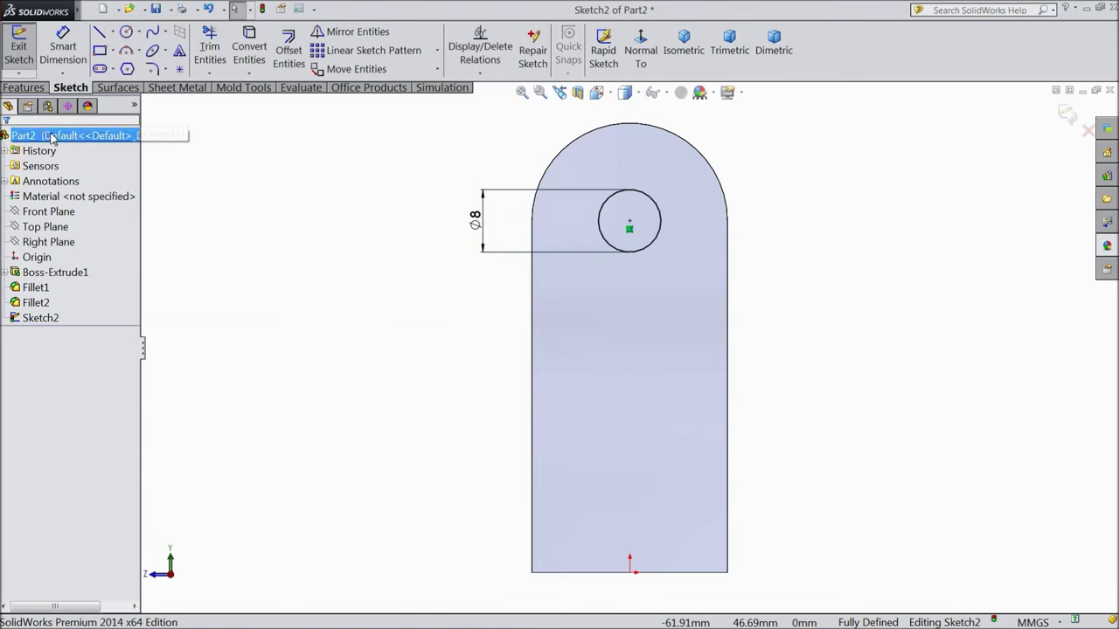
- Cut the circle through both legs with an Extruded Cut using the Through All end condition
left_click(38, 90)
left_click(242, 54)
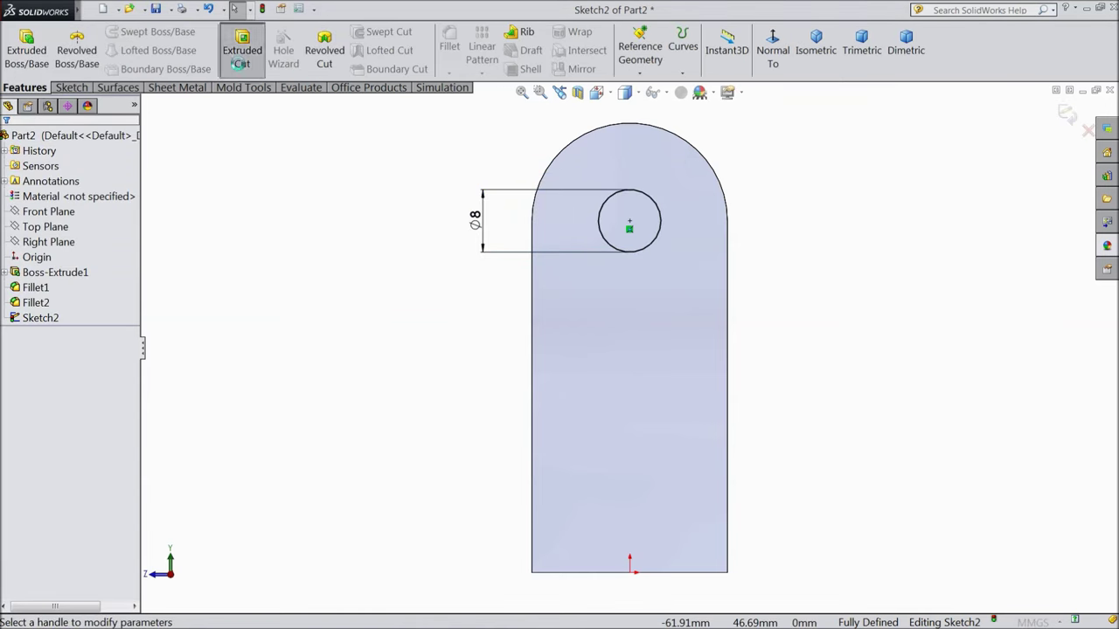
left_click(35, 225)
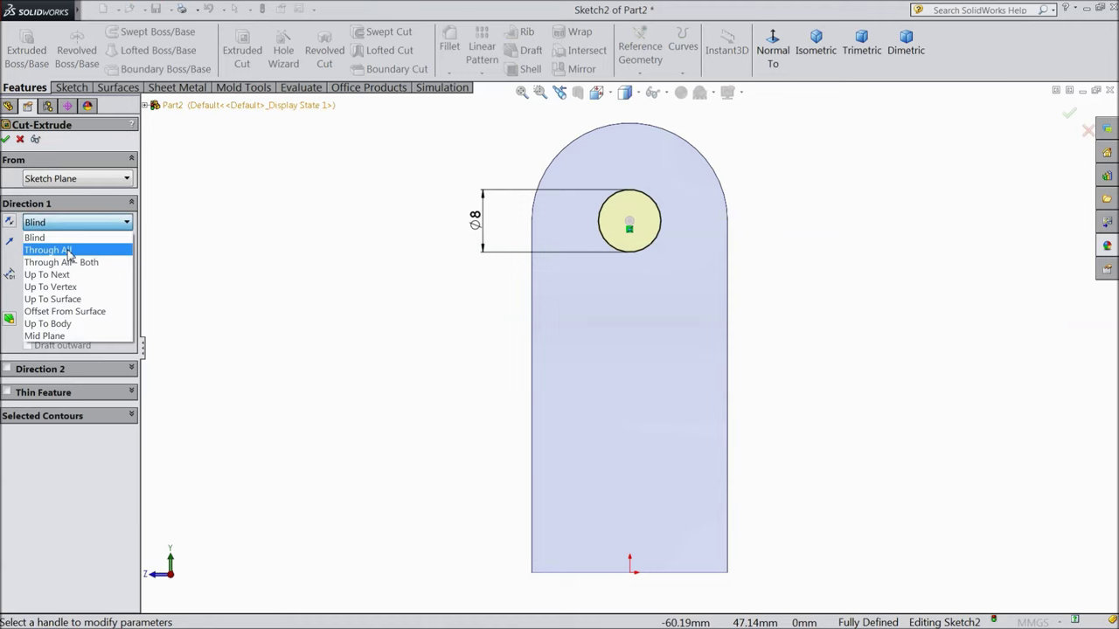
left_click(50, 247)
middle_click_drag(158, 244, 356, 309)
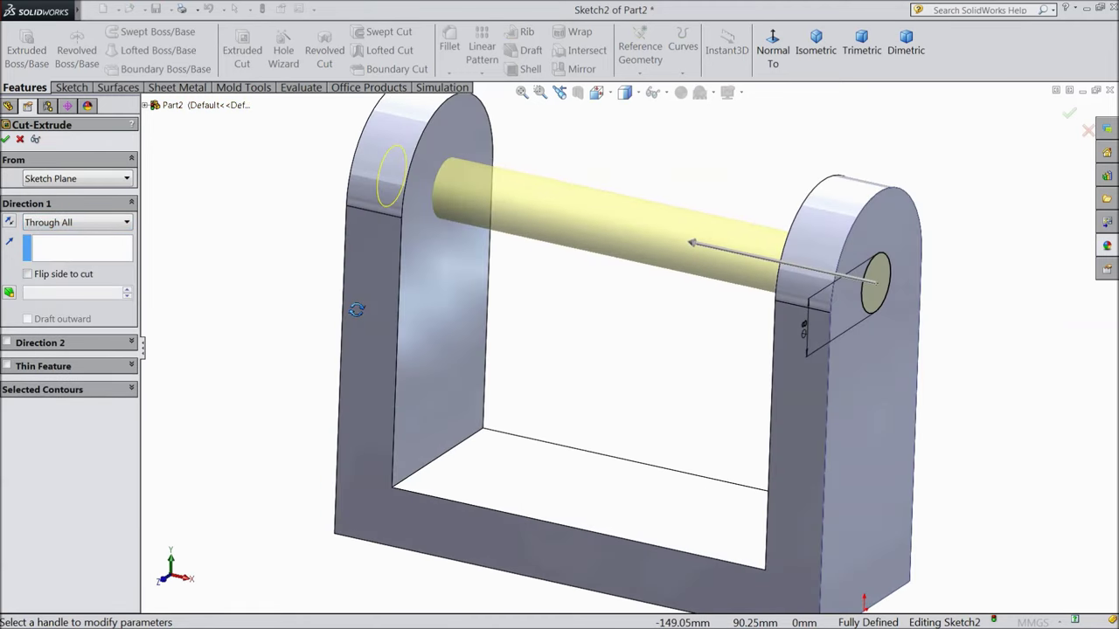
left_click(5, 139)
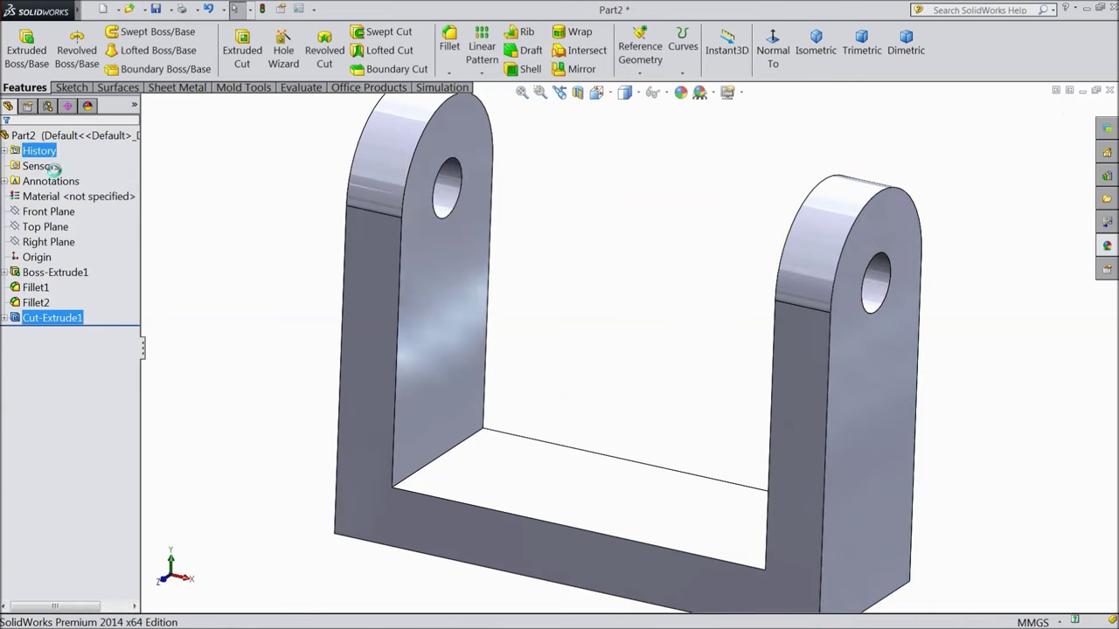
- Start a sketch on the bracket's inner bottom face and draw a vertical line about 21 mm long up from the origin
left_click(516, 461)
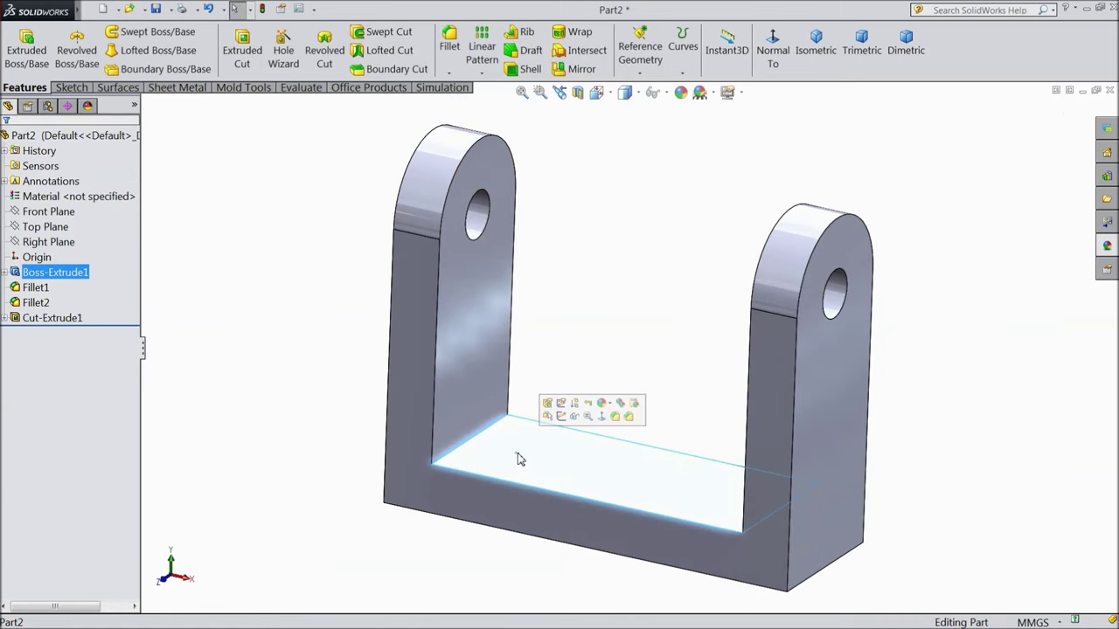
left_click(569, 421)
left_click(773, 52)
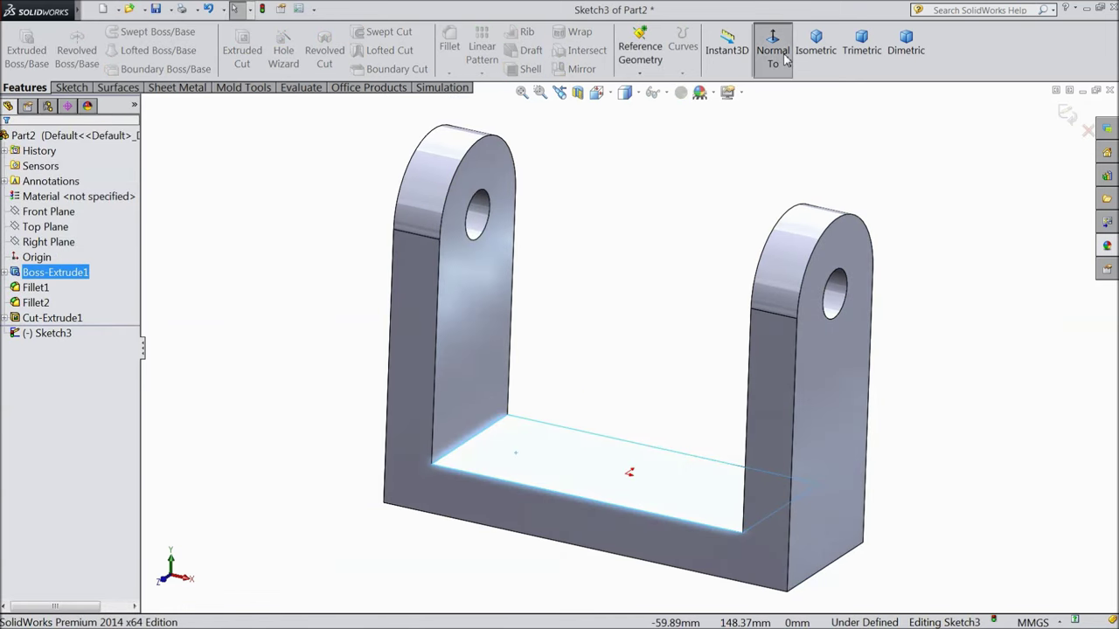
left_click(72, 87)
left_click(99, 31)
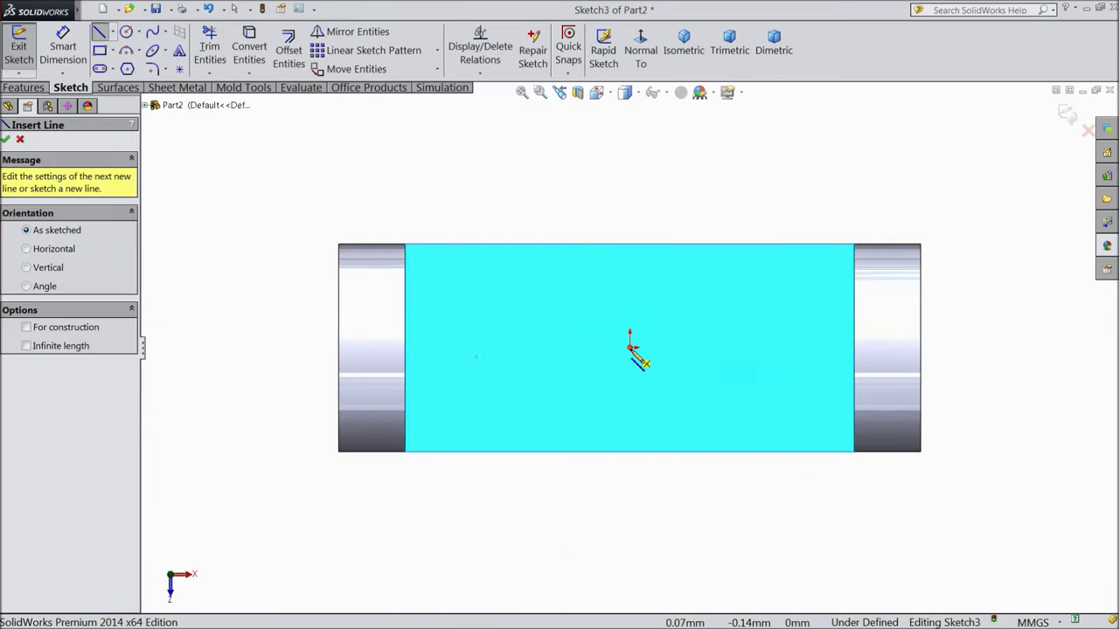
left_click(630, 346)
left_click(629, 172)
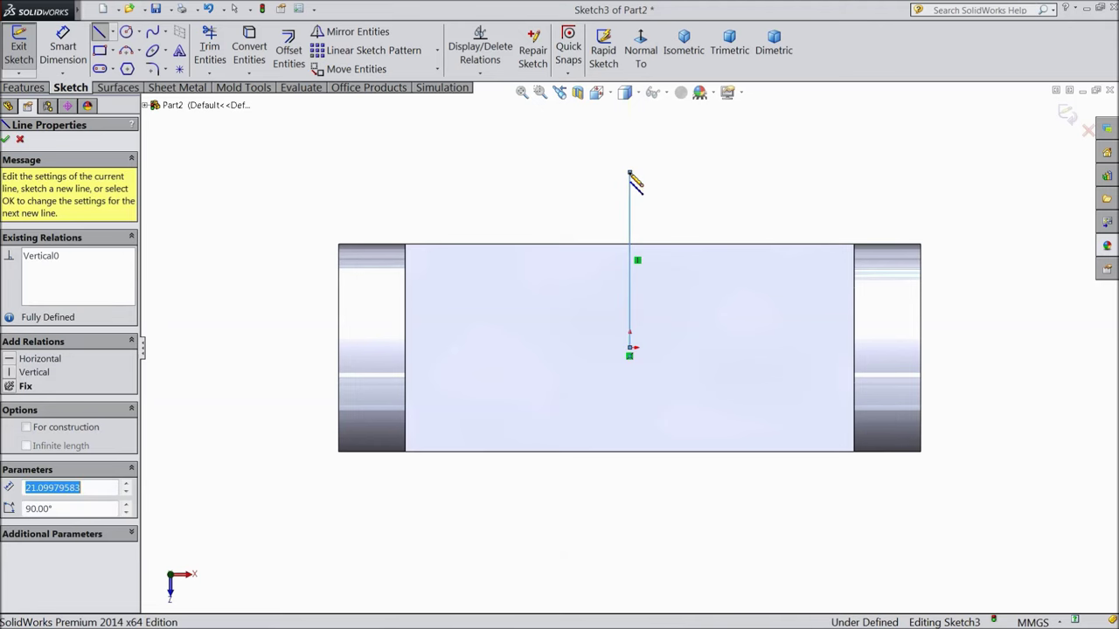
right_click(630, 173)
left_click(686, 122)
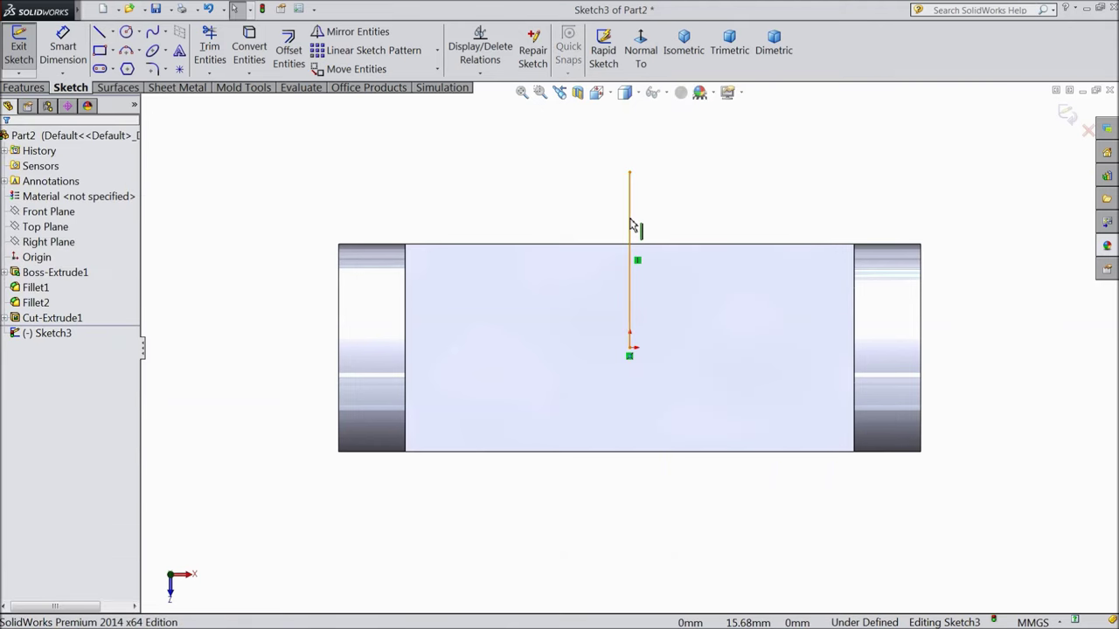
- Convert the vertical line through the origin to construction geometry
left_click(629, 225)
left_click(673, 178)
left_click(342, 213)
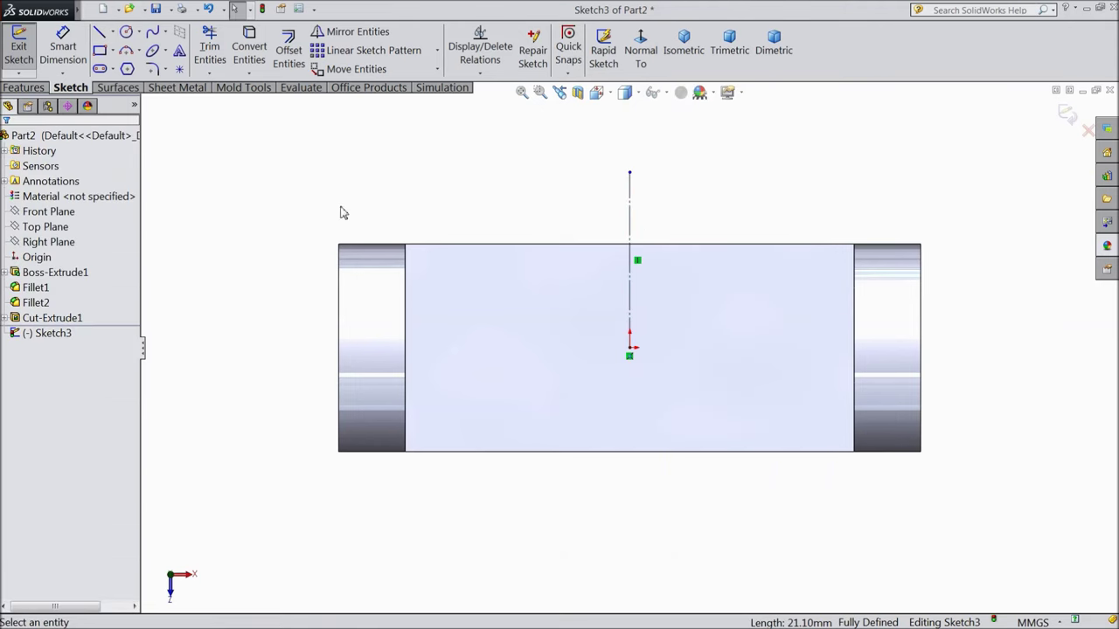
- Draw two concentric circles centred about 12.4 mm left of the origin and level with it
left_click(127, 33)
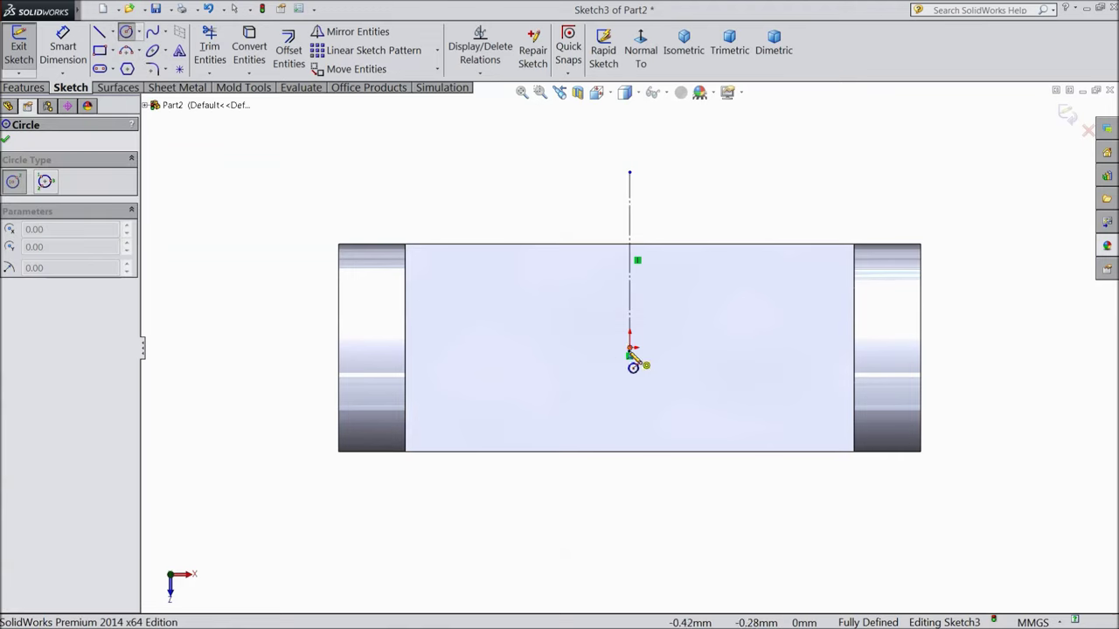
left_click(527, 349)
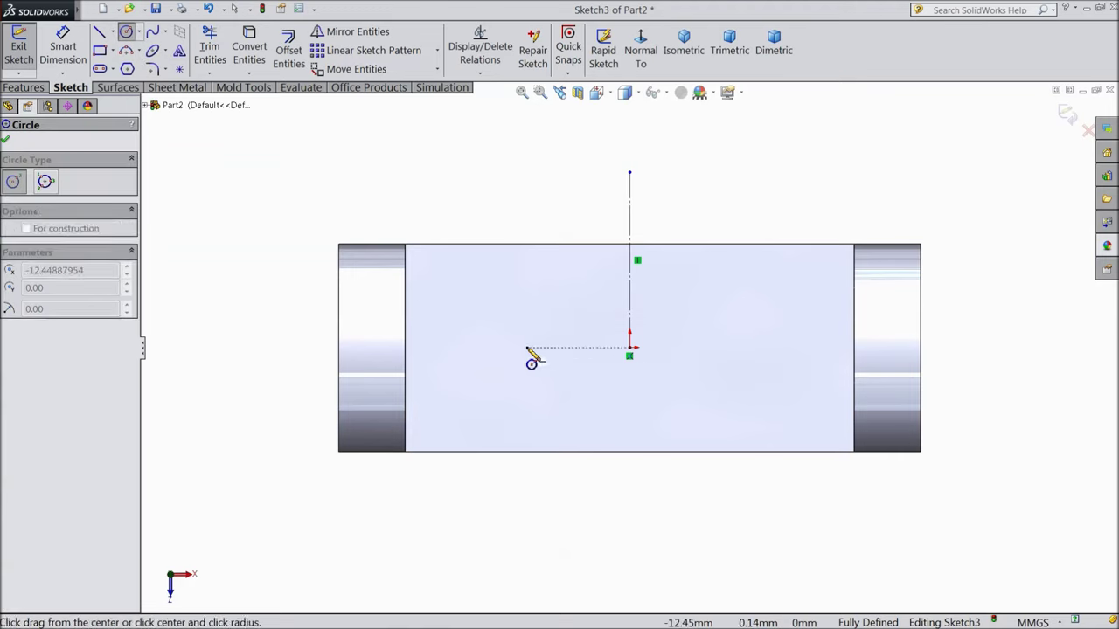
left_click(478, 300)
left_click(526, 347)
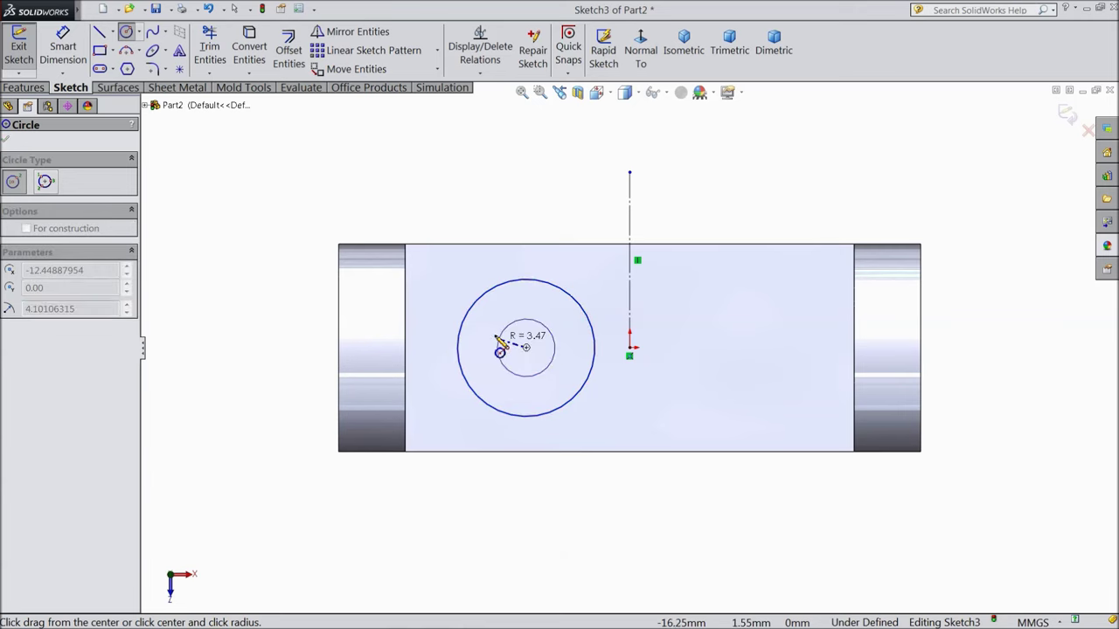
left_click(491, 350)
- Dimension the outer circle's diameter as 10 mm
left_click(52, 51)
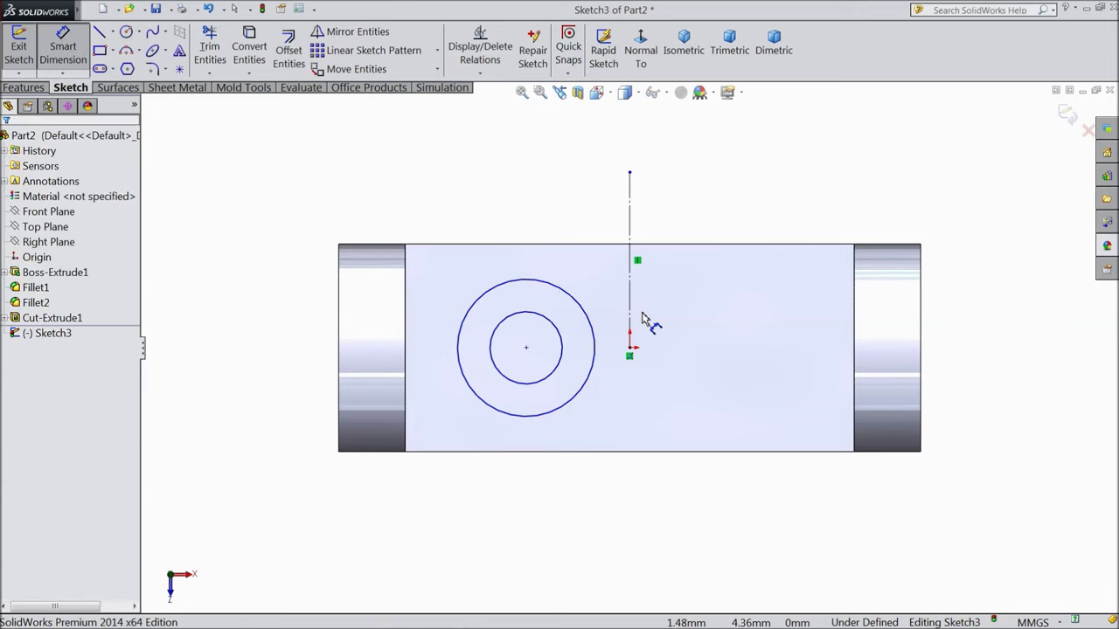
left_click(525, 282)
left_click(524, 190)
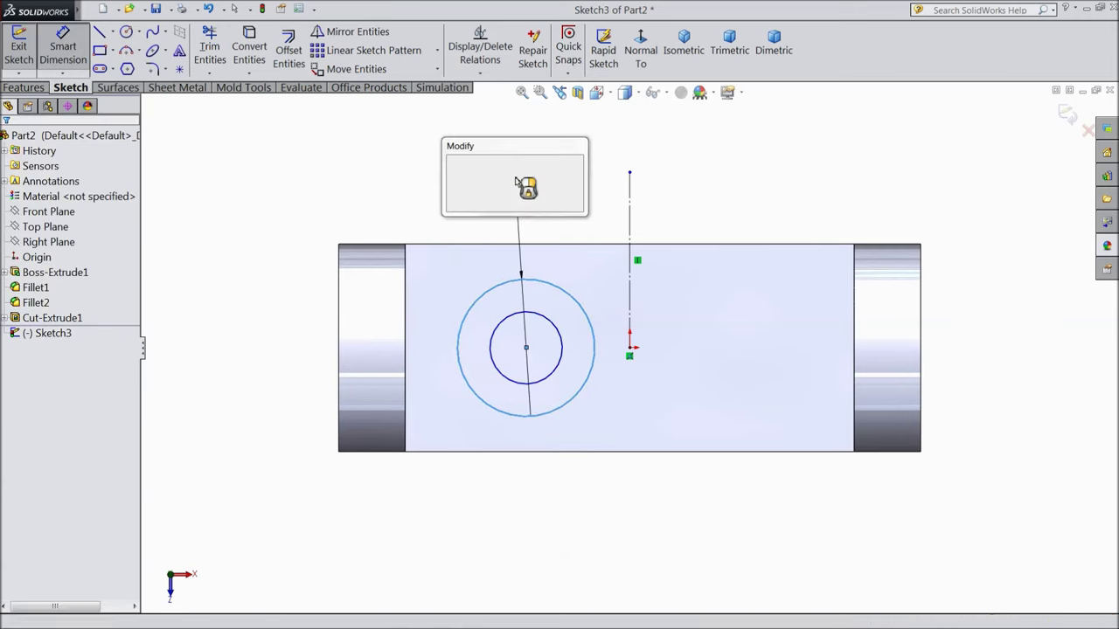
type("10")
left_click(452, 163)
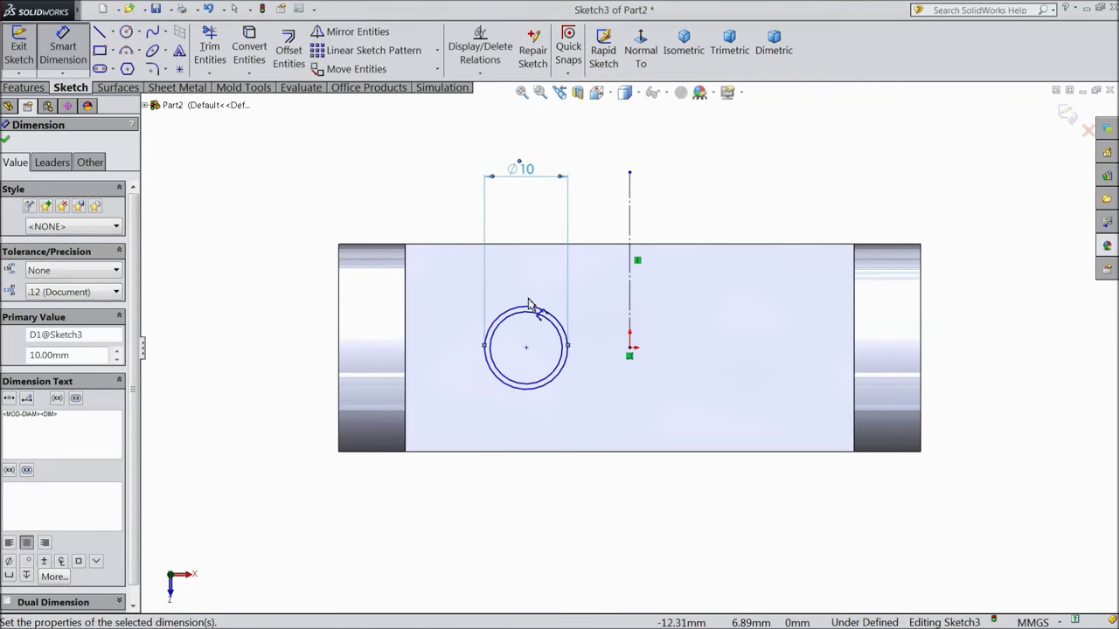
- Dimension the inner circle's diameter as 6 mm
left_click(530, 310)
left_click(525, 224)
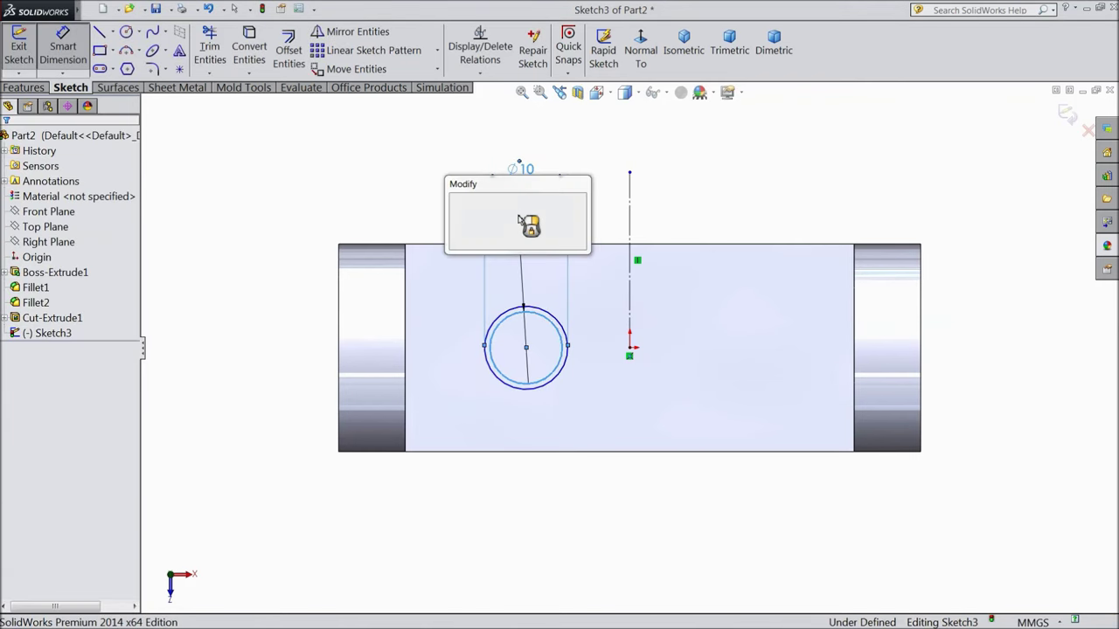
type("6")
left_click(455, 201)
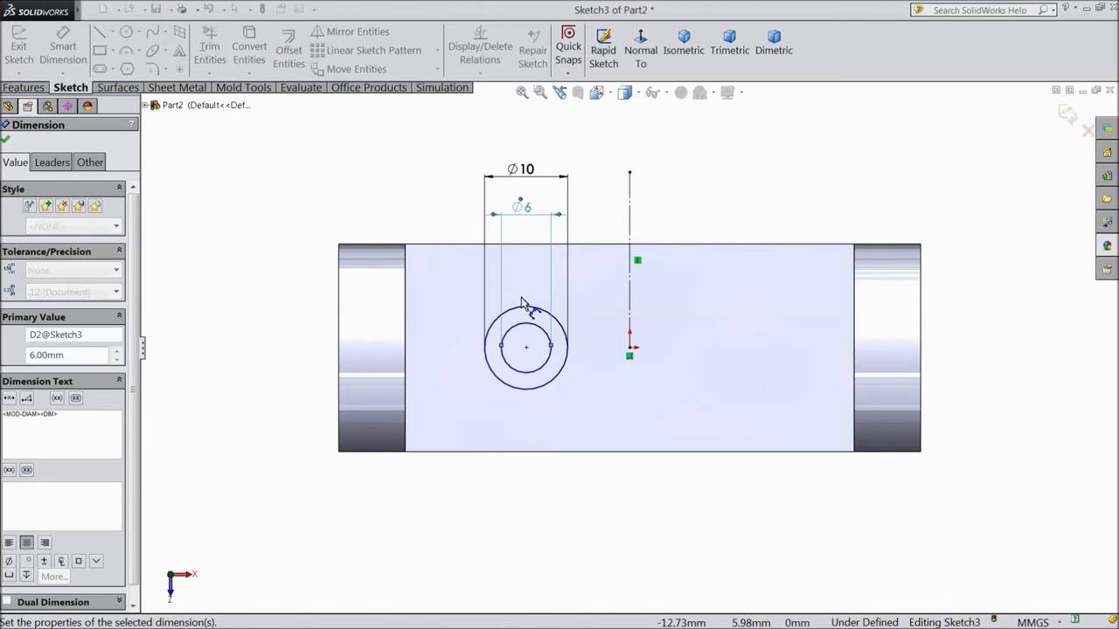
- Dimension the circles' shared centre 18 mm from the bracket's left outer edge
left_click(526, 348)
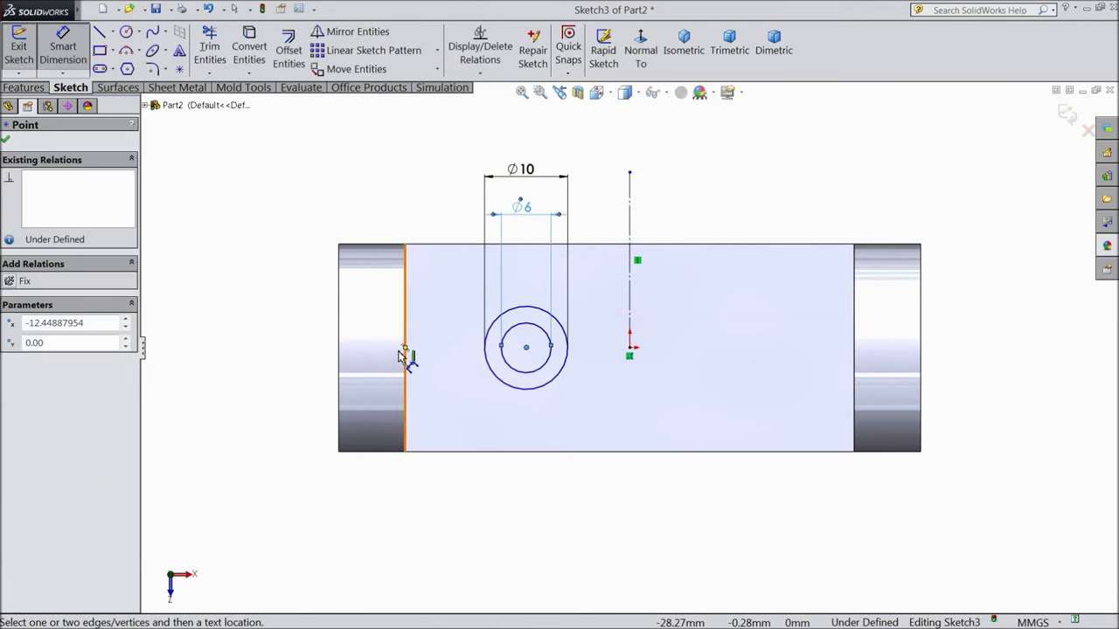
left_click(339, 357)
left_click(431, 526)
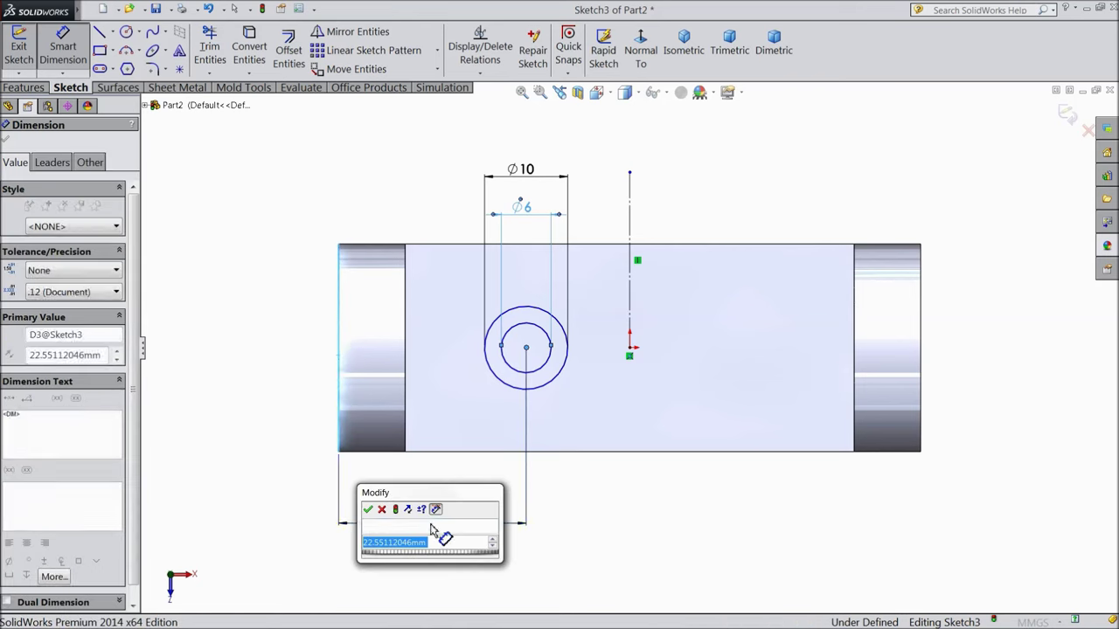
type("18")
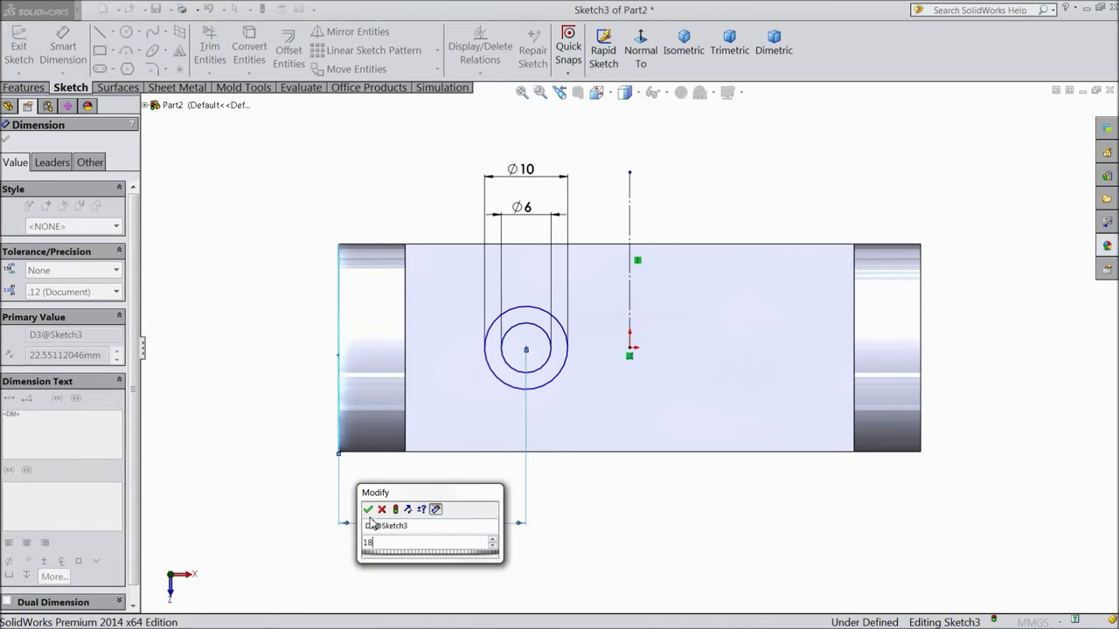
left_click(368, 511)
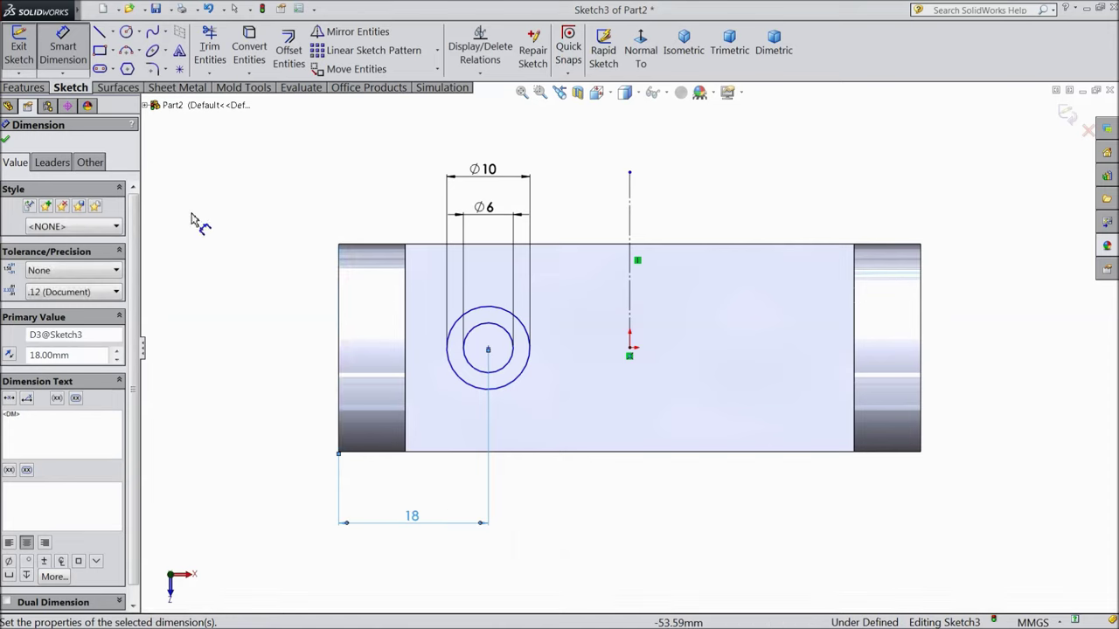
left_click(6, 142)
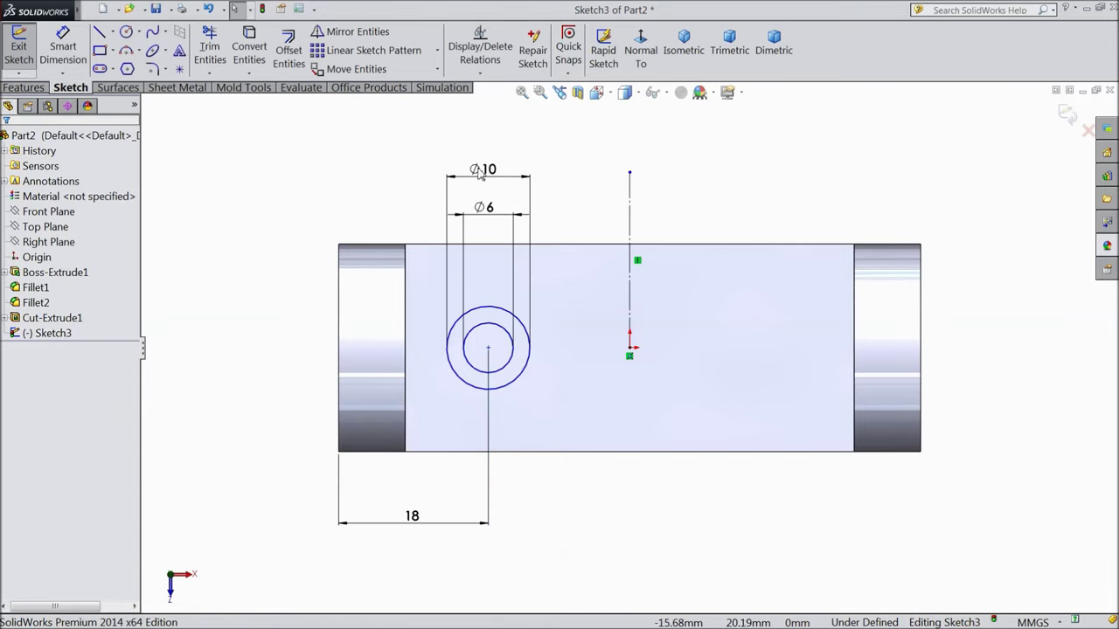
- Mirror both concentric circles about the vertical construction line and exit the sketch
left_click_drag(674, 207, 436, 405)
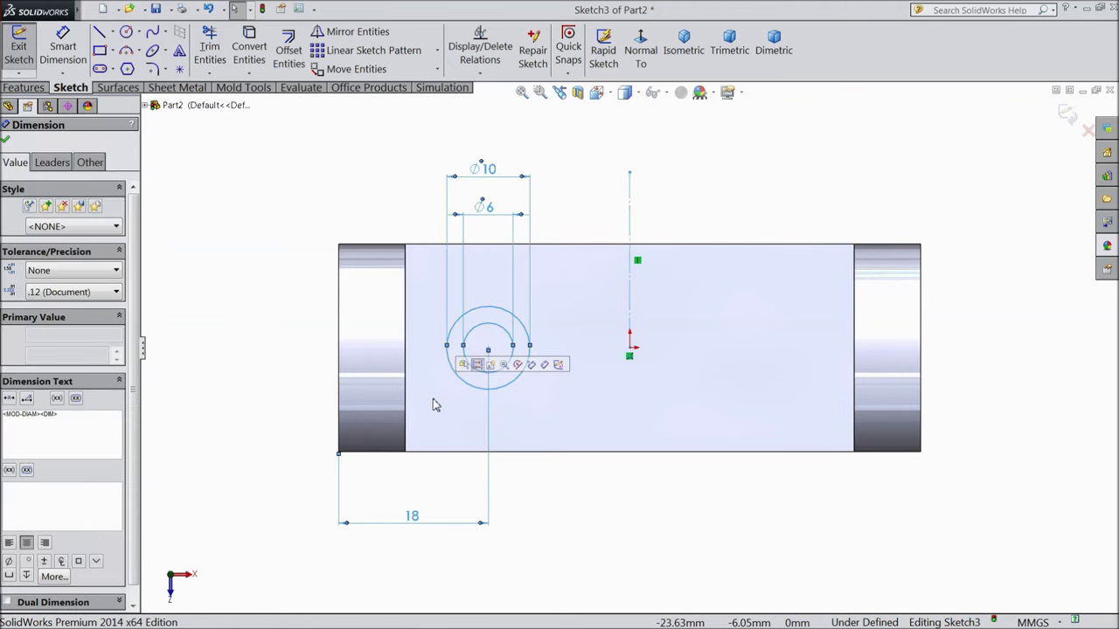
left_click(370, 38)
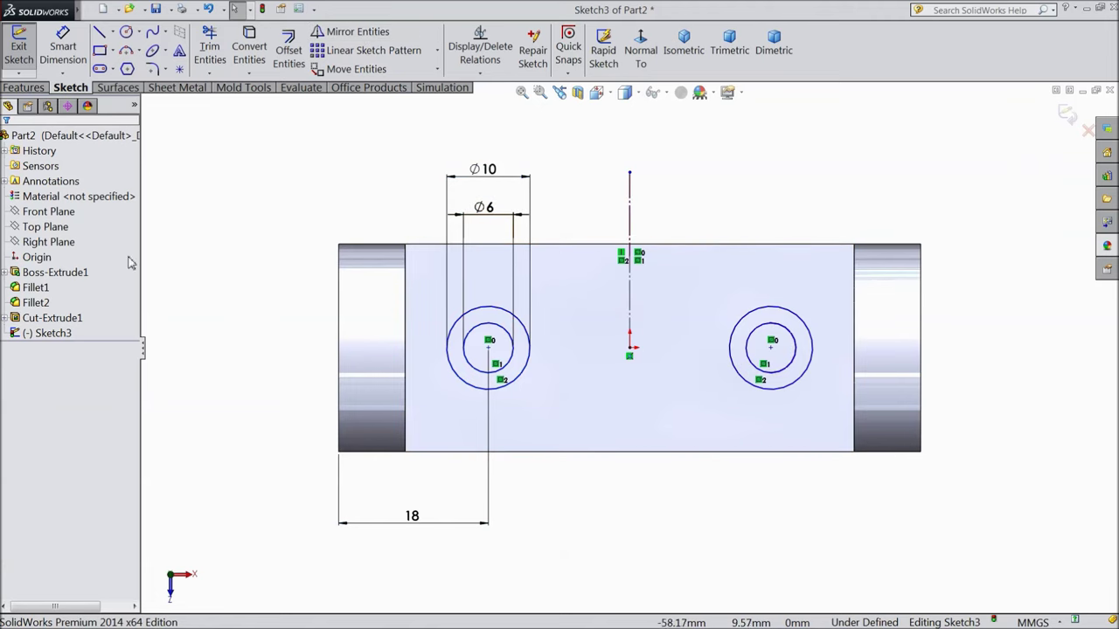
left_click(23, 87)
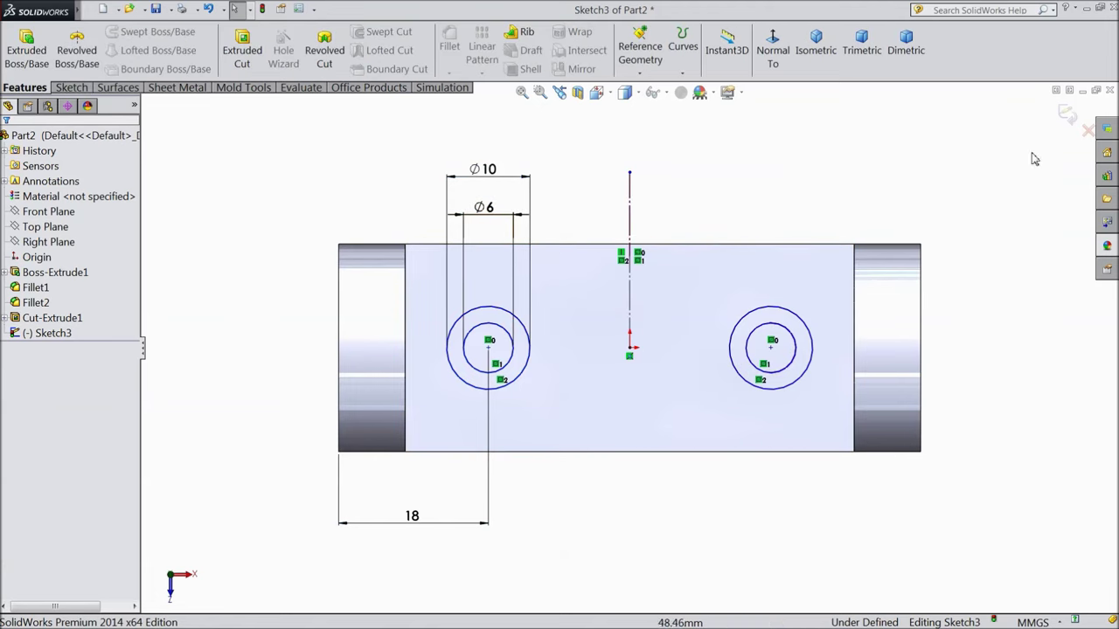
left_click(1068, 115)
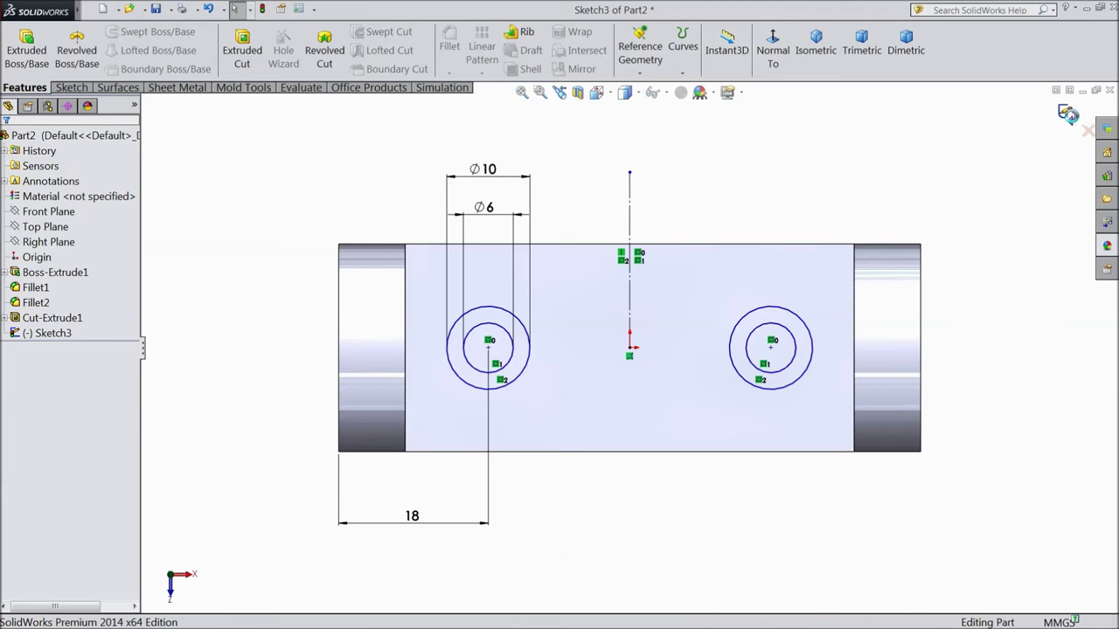
- Cut the two 6 mm inner circles through the base with an Extruded Cut set to Through All
left_click(202, 344)
left_click(491, 376)
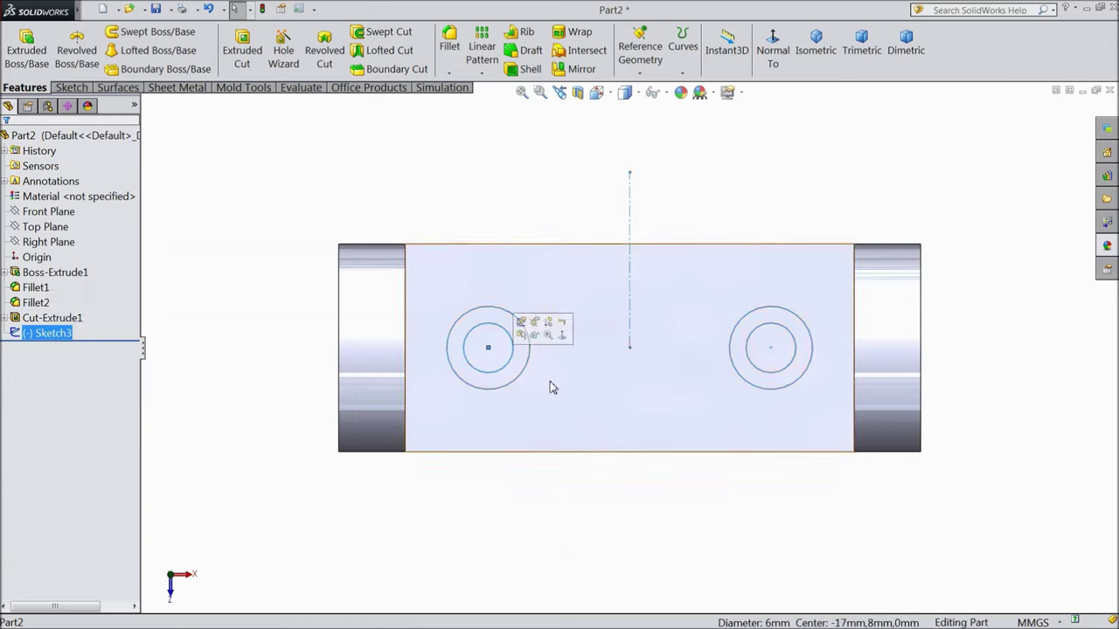
left_click(763, 381, "ctrl")
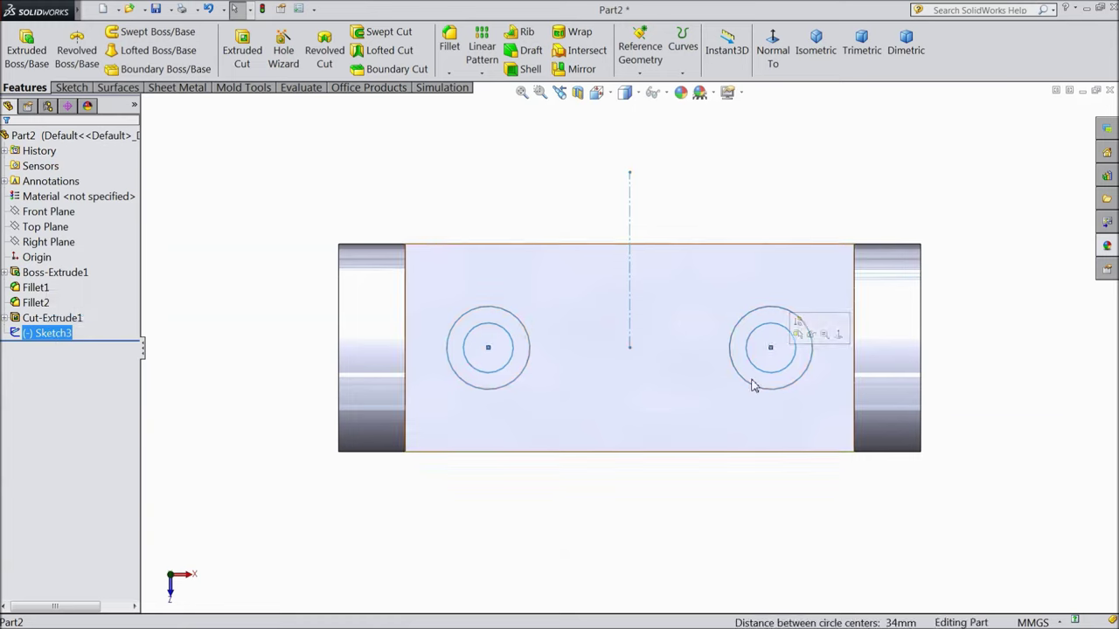
left_click(242, 49)
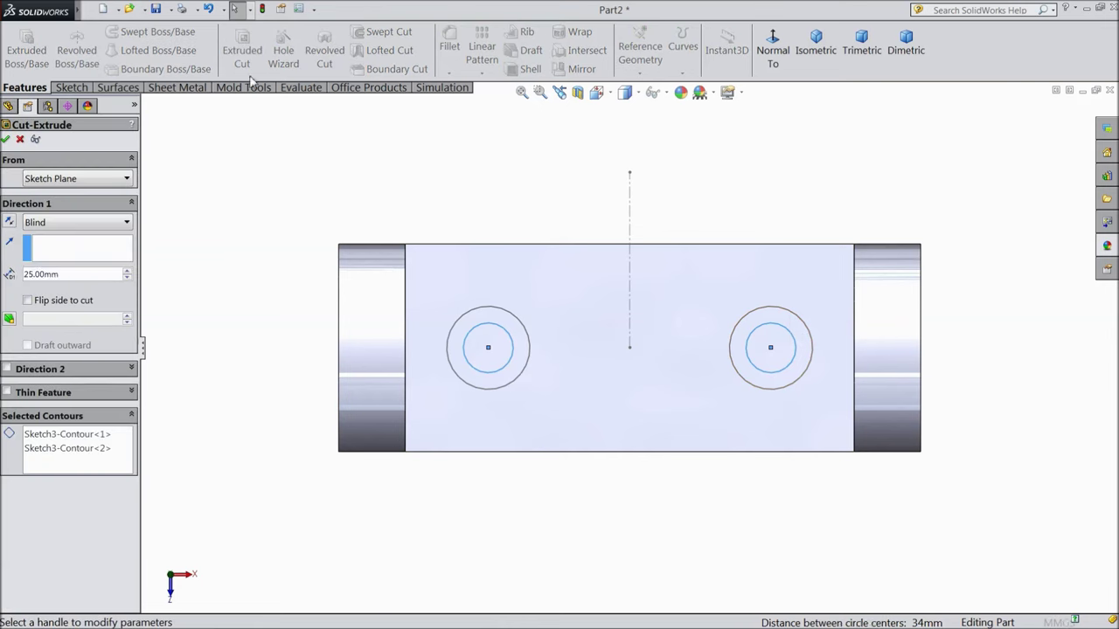
left_click(54, 226)
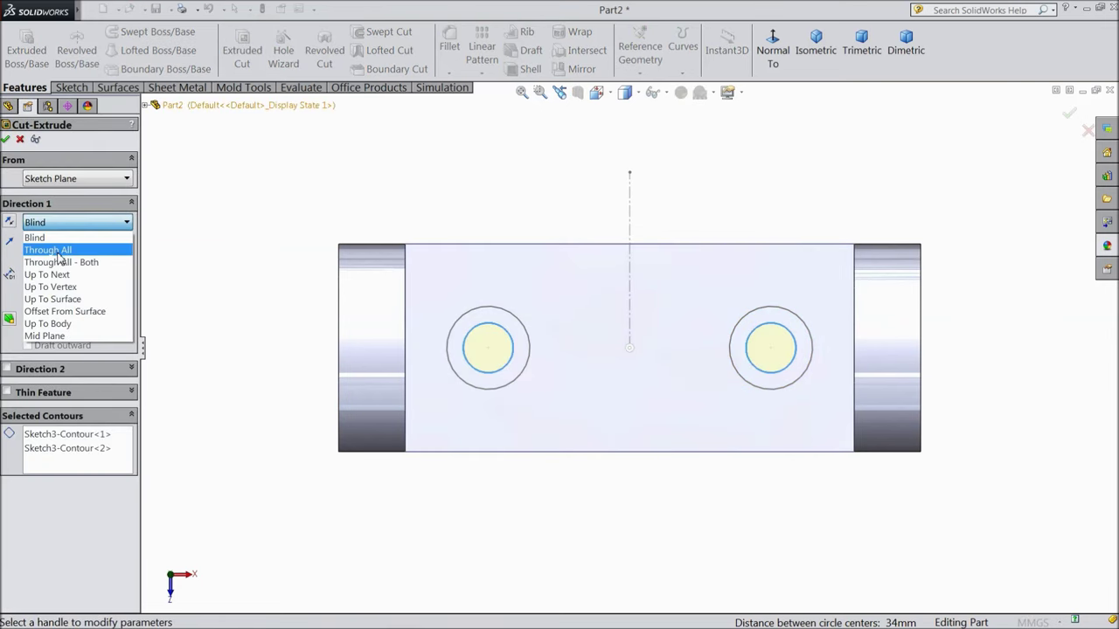
left_click(59, 252)
key("ctrl+7")
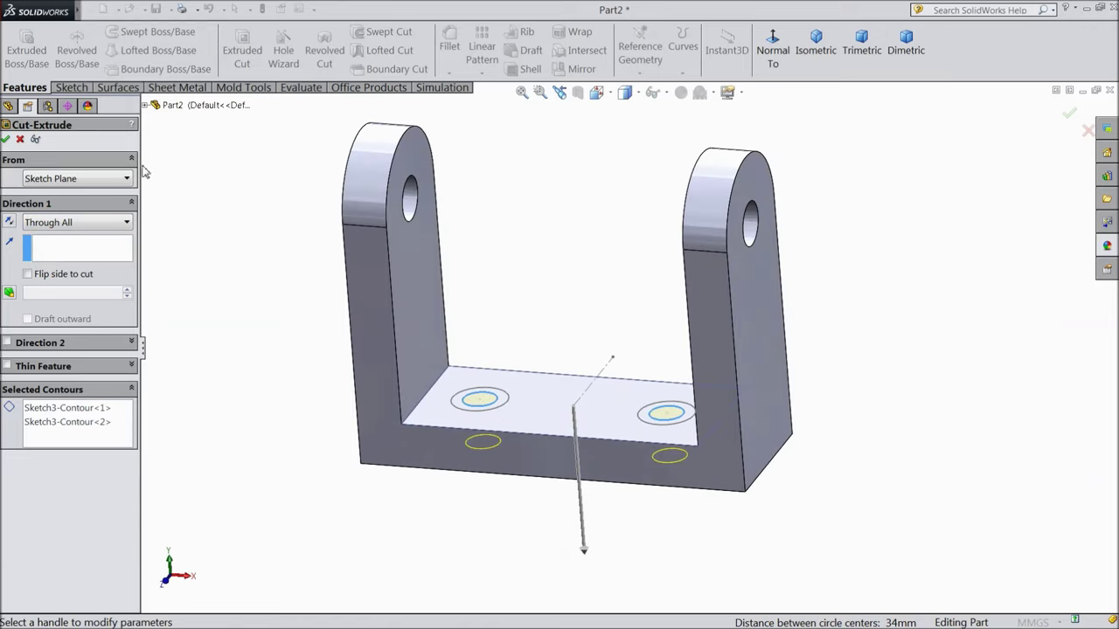
left_click(6, 140)
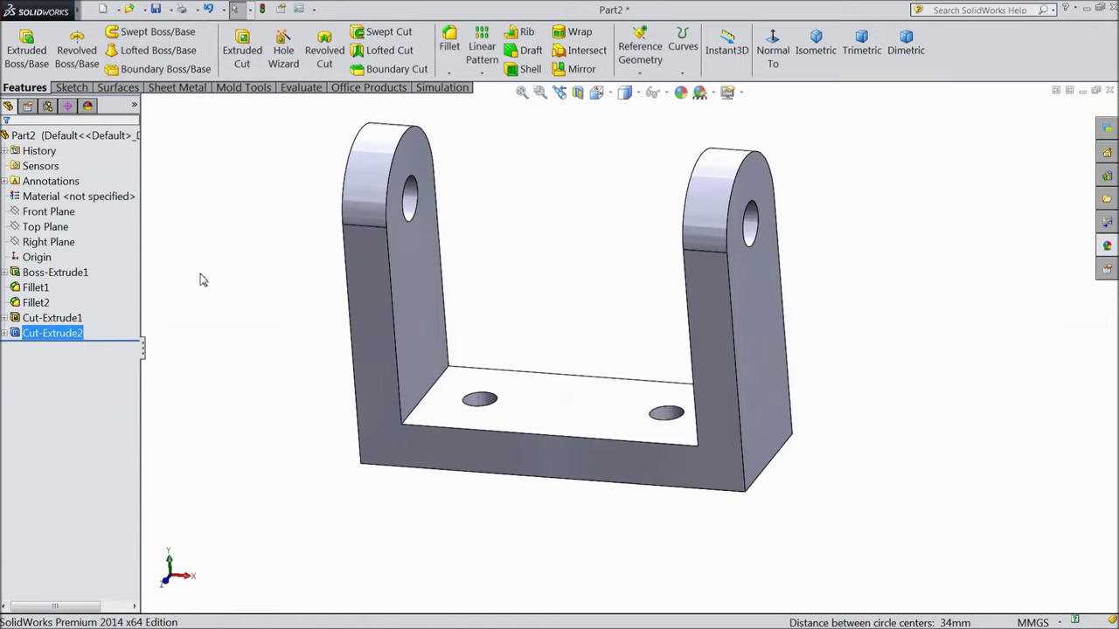
- Show the circle sketch used by the base hole cut
mouse_move(200, 280)
middle_mouse_down()
mouse_move(237, 280)
mouse_move(221, 282)
middle_mouse_up()
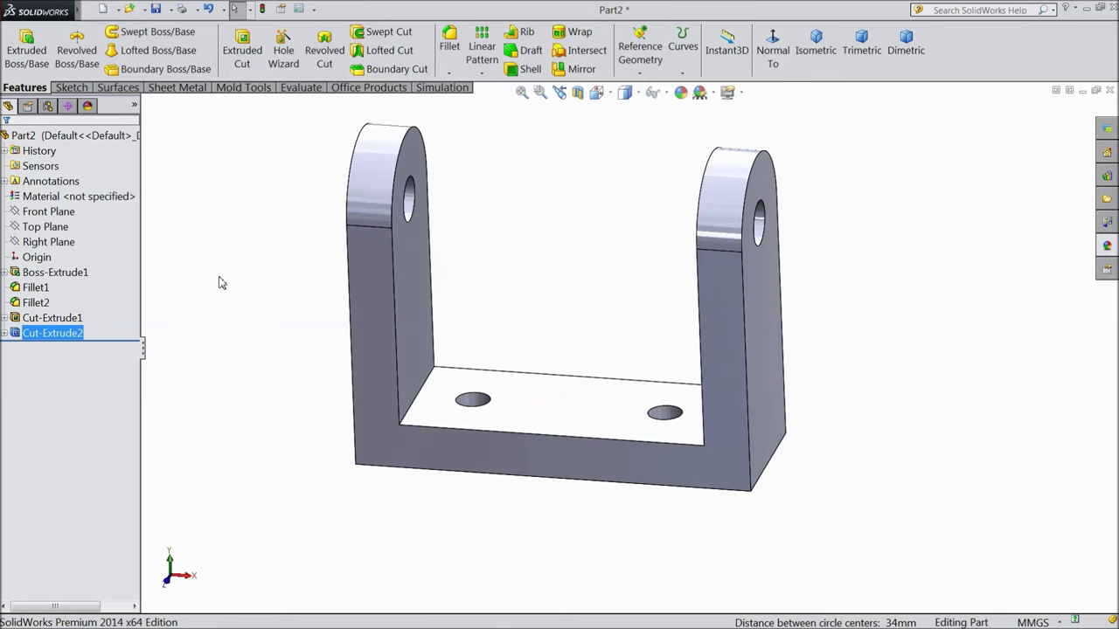
left_click(5, 333)
left_click(60, 349)
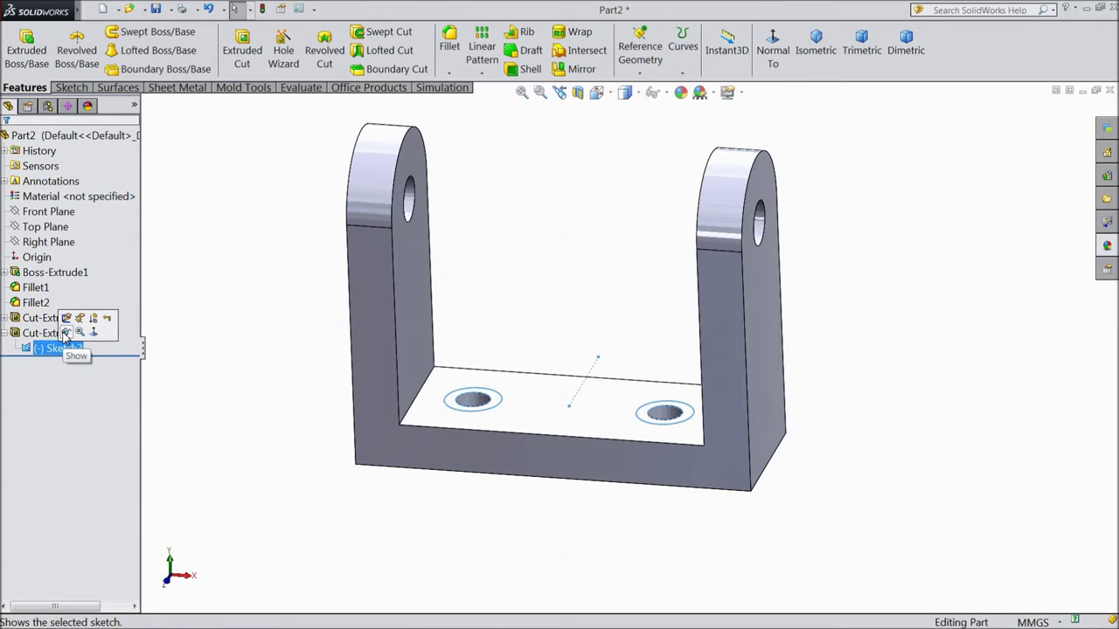
left_click(65, 335)
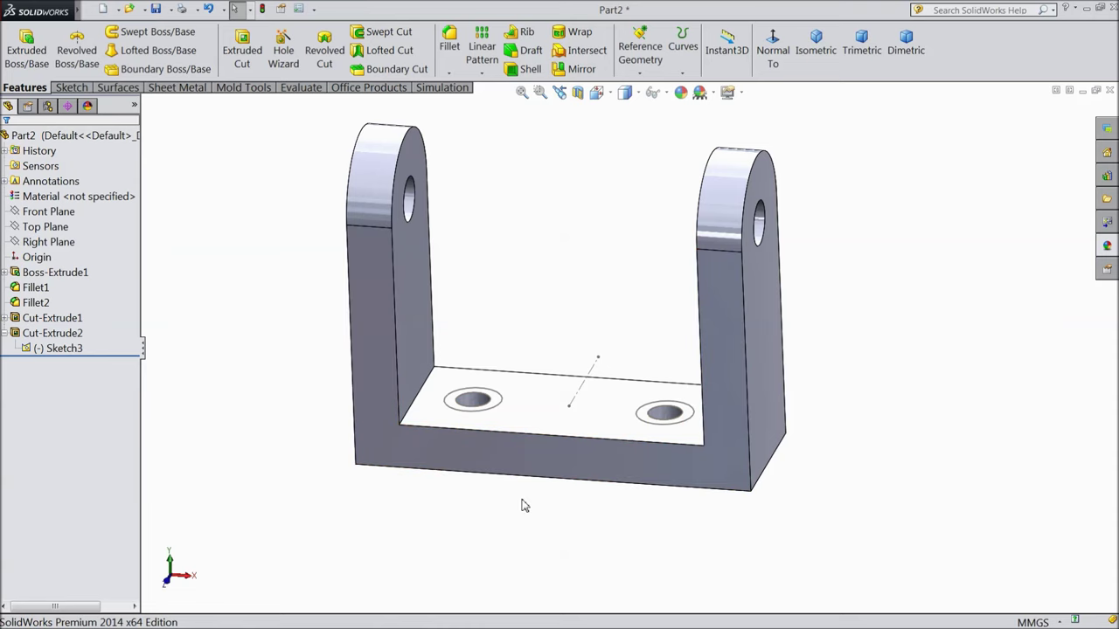
- Cut the two 10 mm outer circles into the base with a blind Extruded Cut 5 mm deep
middle_click_drag(522, 504, 519, 537)
scroll(624, 430, "down", 5)
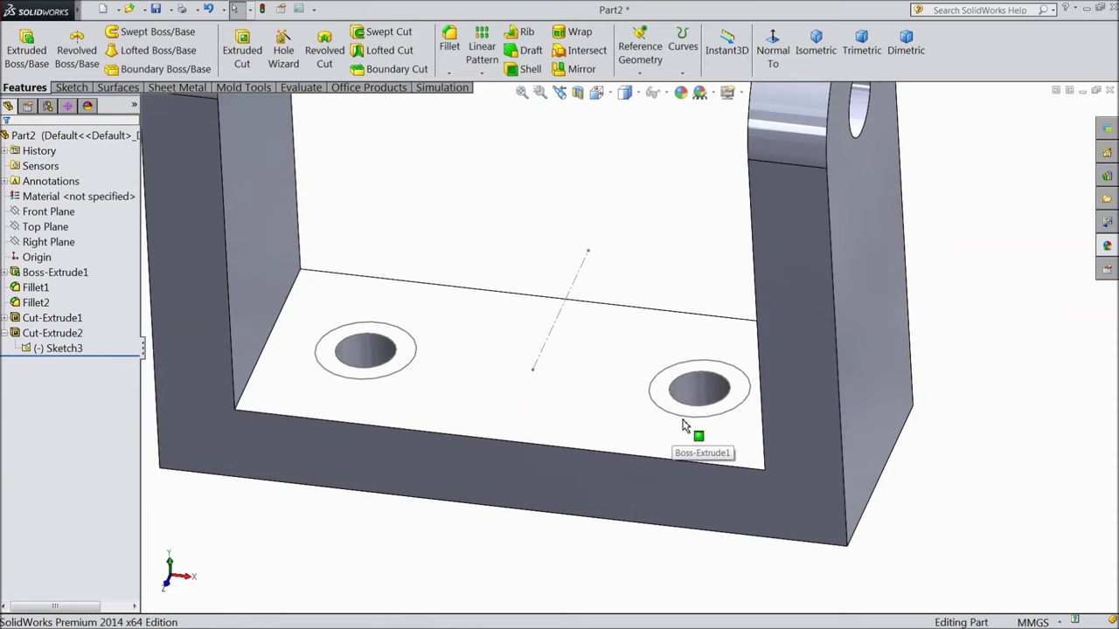
left_click(689, 423)
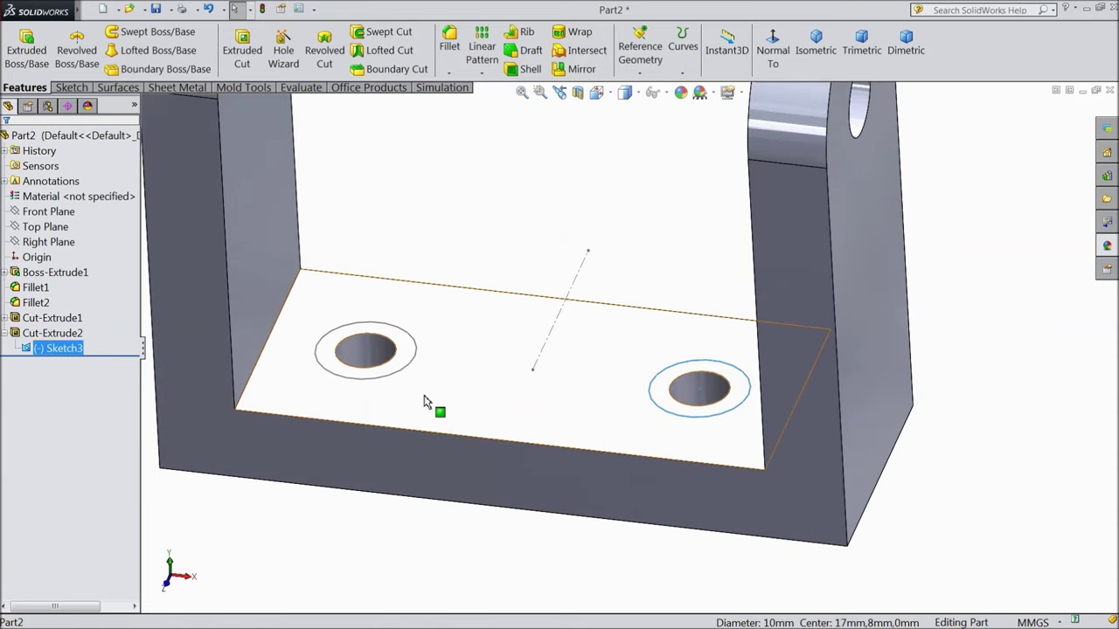
left_click(376, 376, "ctrl")
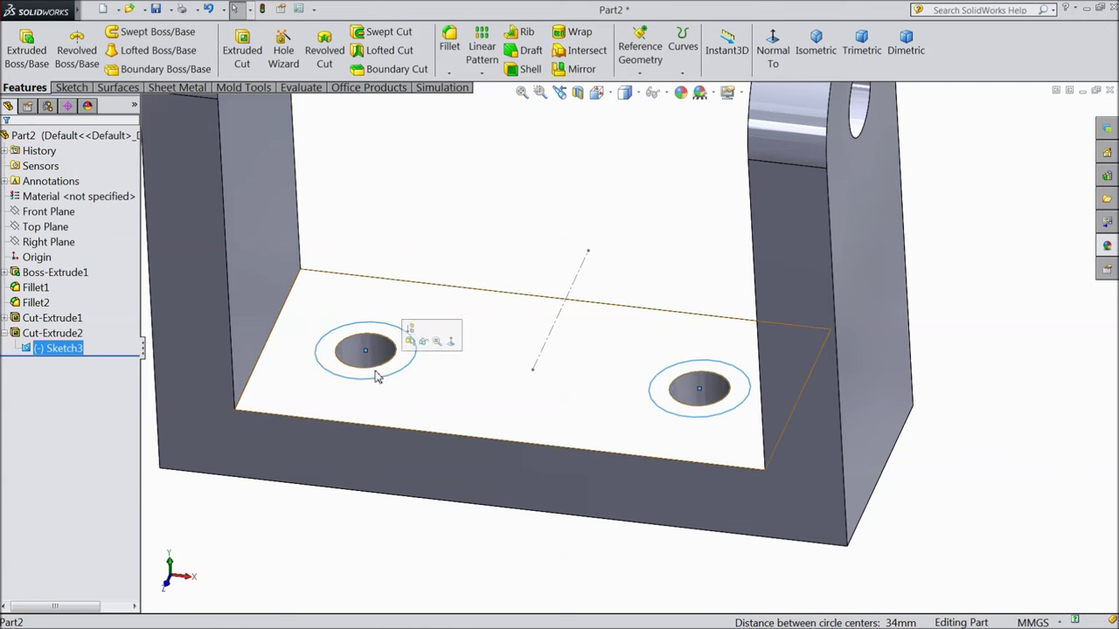
left_click(242, 55)
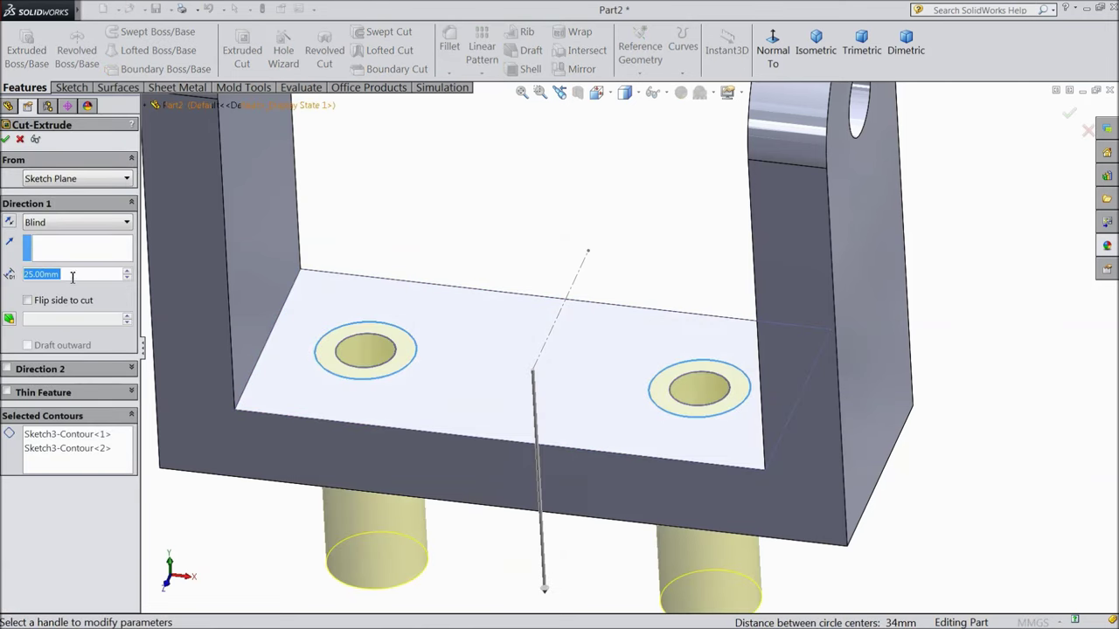
type("5")
key("Return")
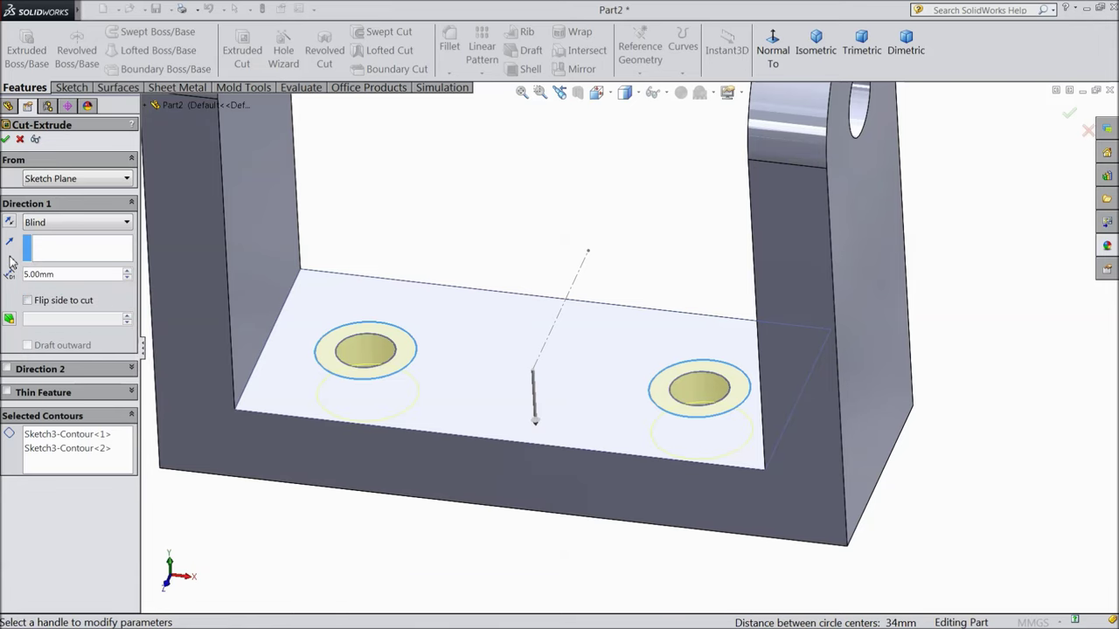
left_click(6, 140)
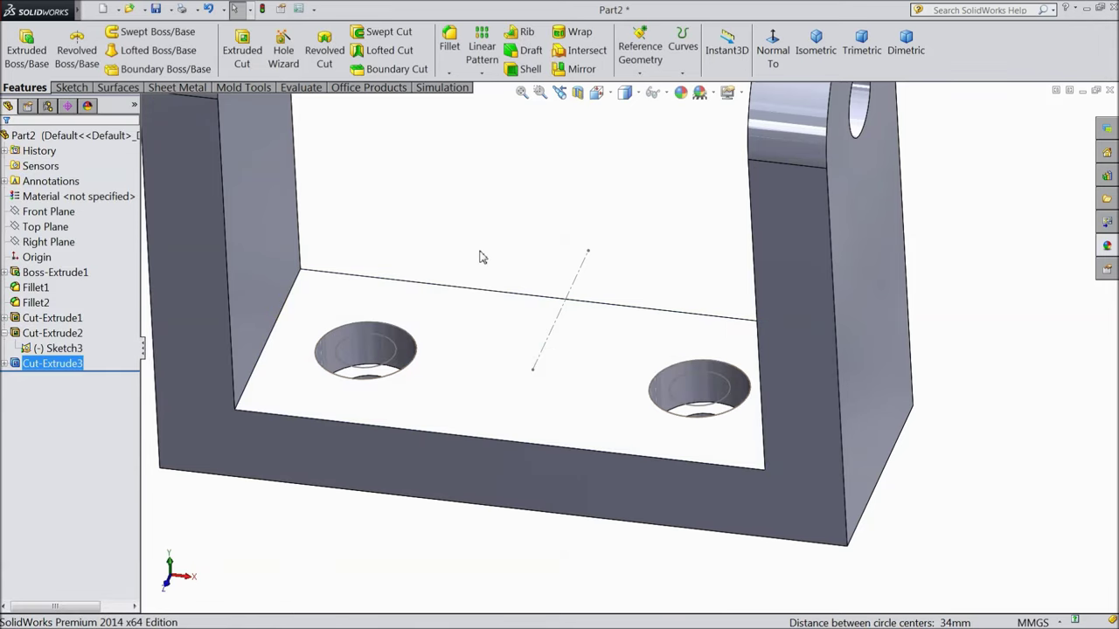
- Hide the circle sketch and set the bracket to the trimetric view
left_click(56, 348)
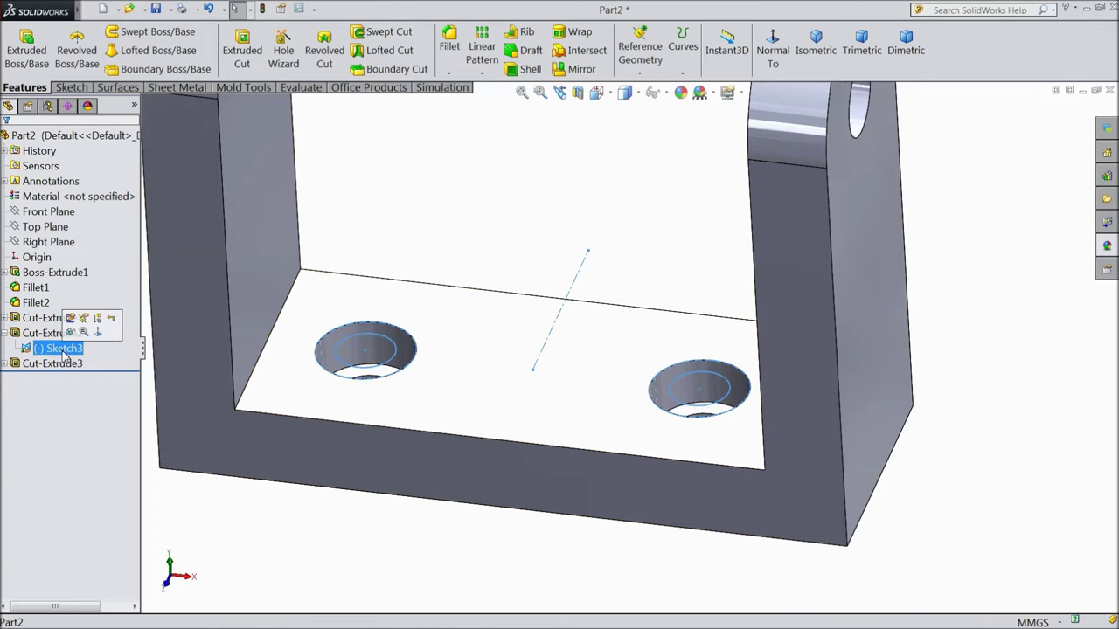
left_click(69, 337)
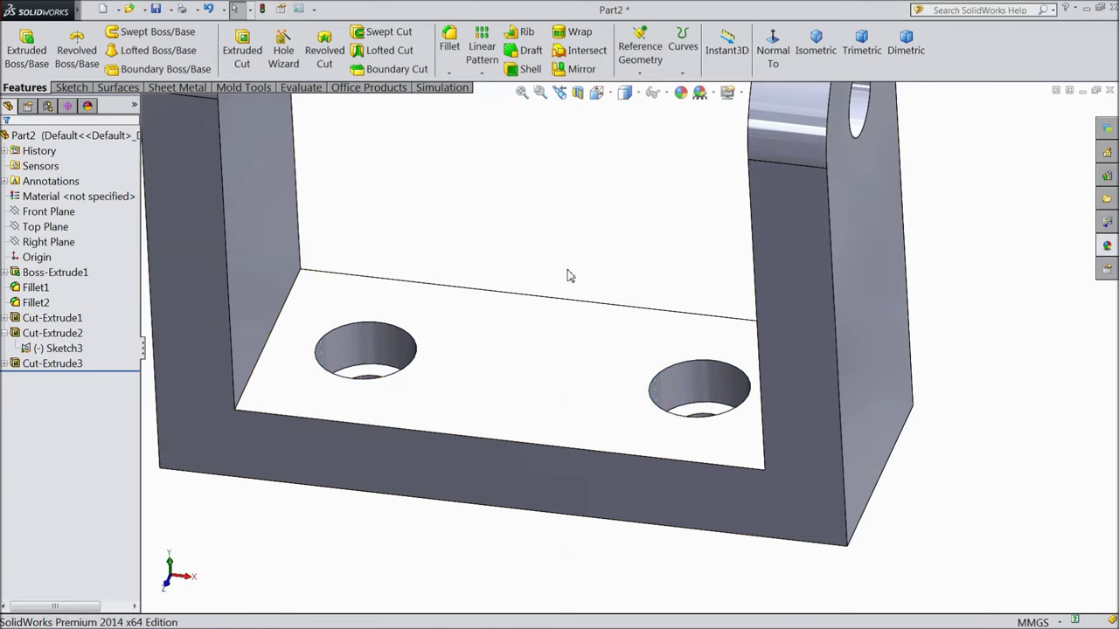
scroll(569, 274, "up", 5)
mouse_move(575, 277)
middle_mouse_down()
mouse_move(577, 242)
mouse_move(582, 375)
mouse_move(594, 322)
mouse_move(593, 379)
mouse_move(577, 274)
mouse_move(597, 239)
mouse_move(541, 196)
mouse_move(560, 207)
mouse_move(589, 195)
mouse_move(529, 242)
middle_mouse_up()
left_click(816, 43)
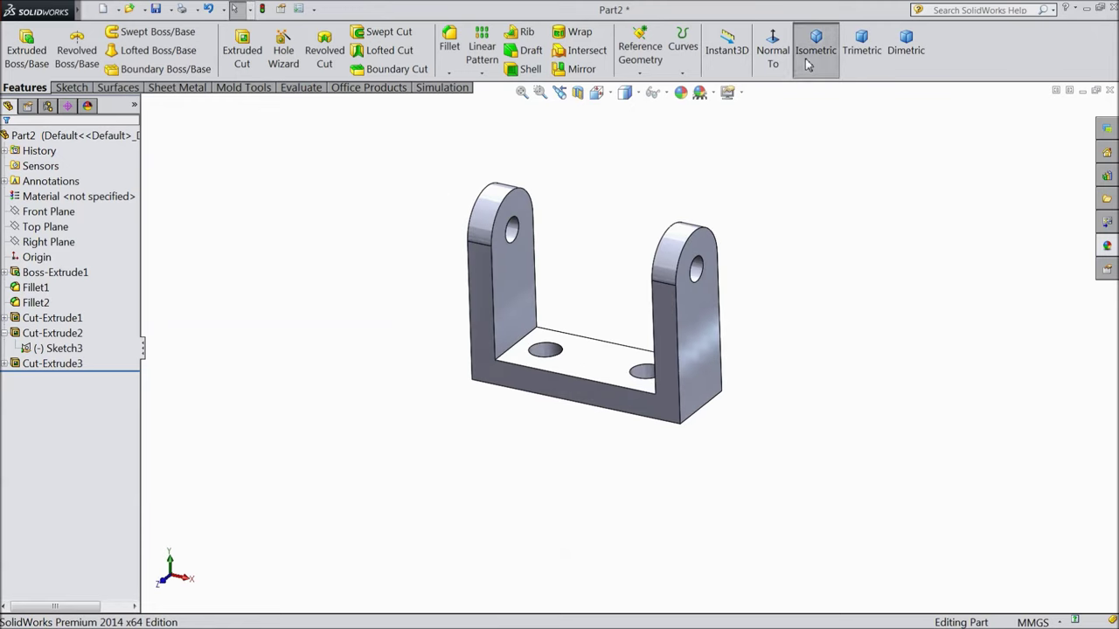
left_click(878, 59)
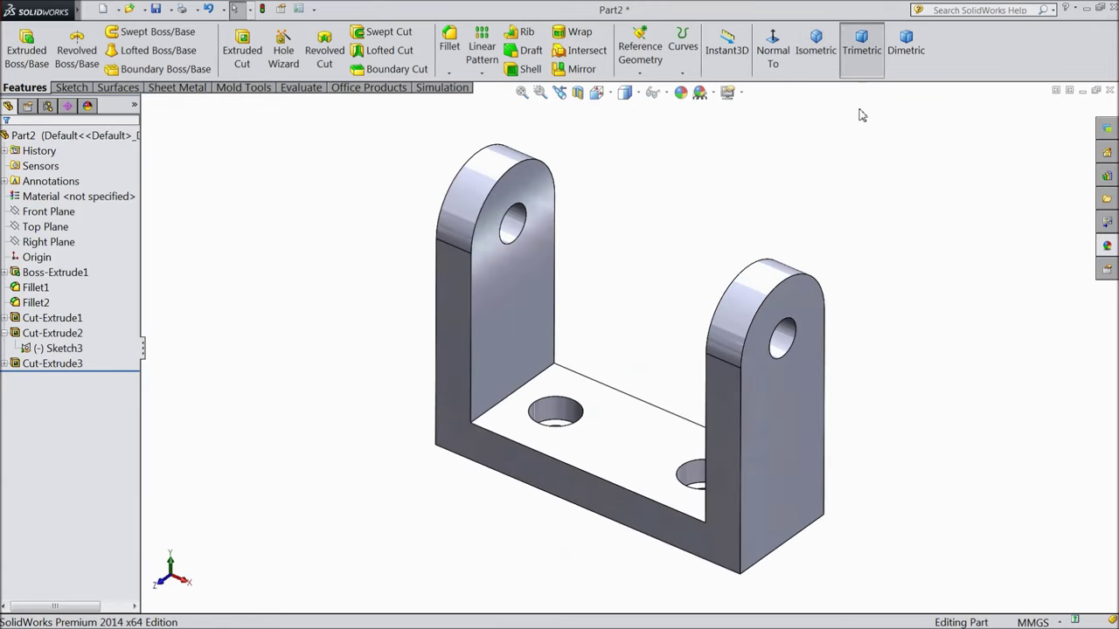
- Apply a bright yellow appearance (RGB 255, 255, 0) to the whole part
left_click(680, 91)
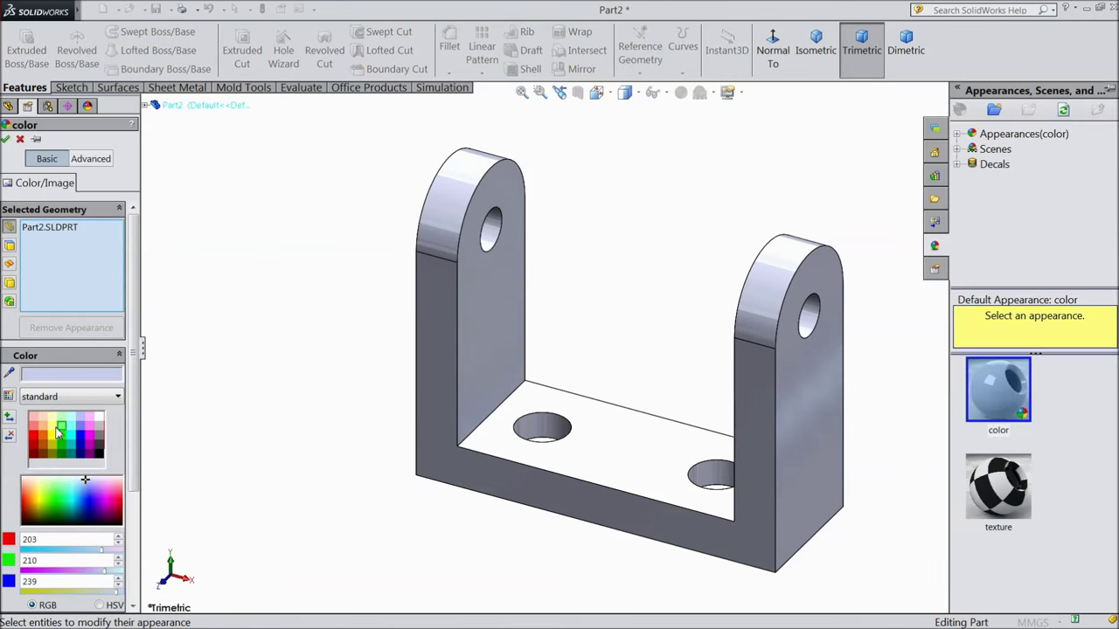
left_click(53, 430)
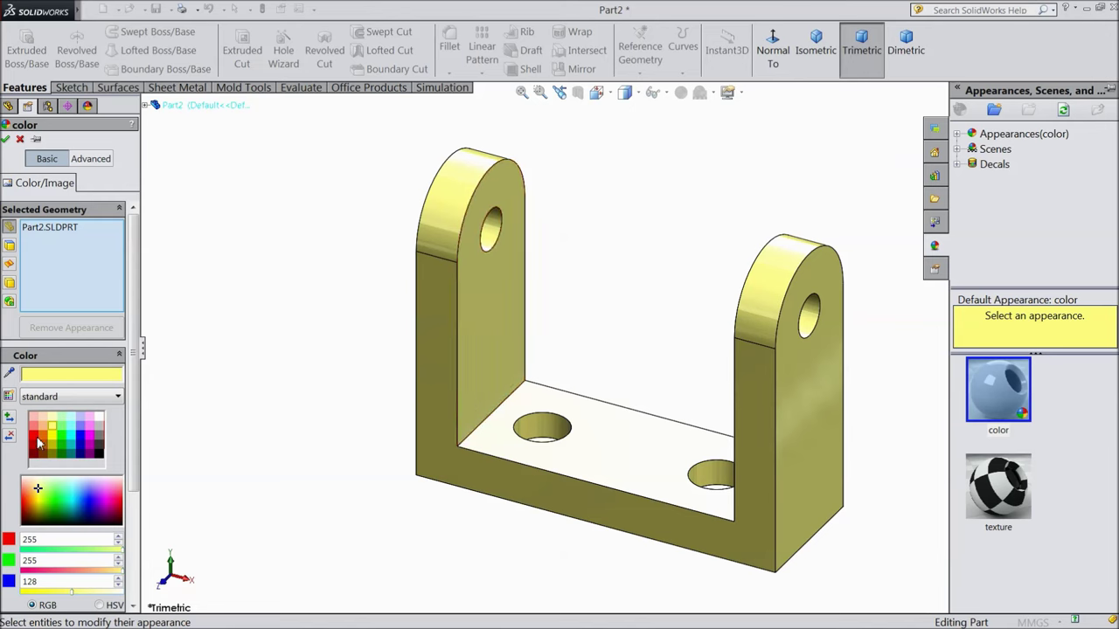
left_click(51, 437)
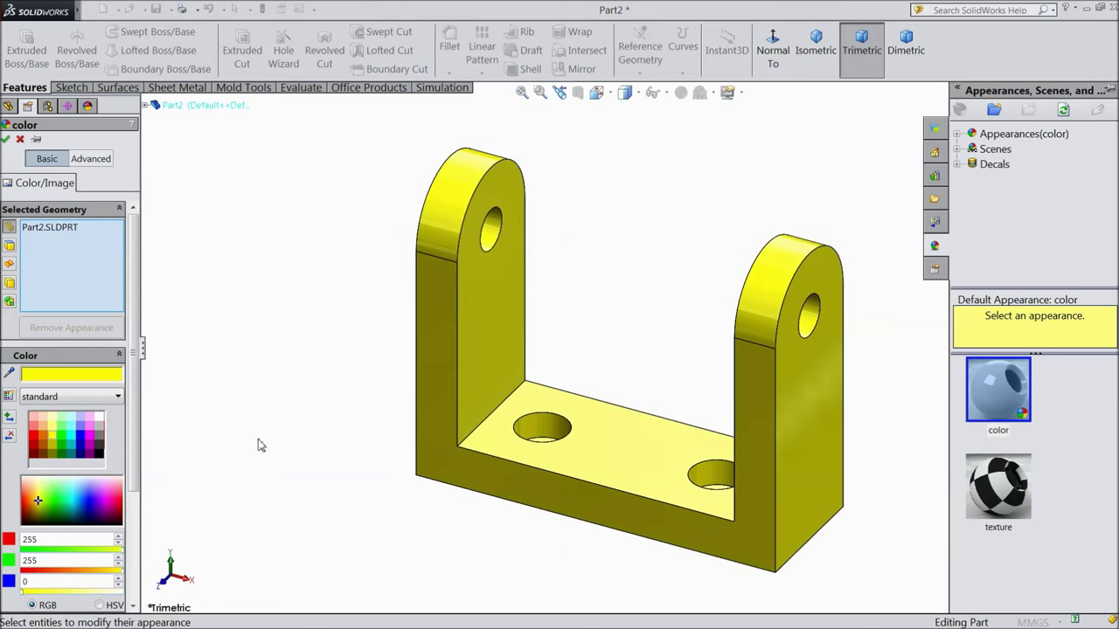
left_click(6, 140)
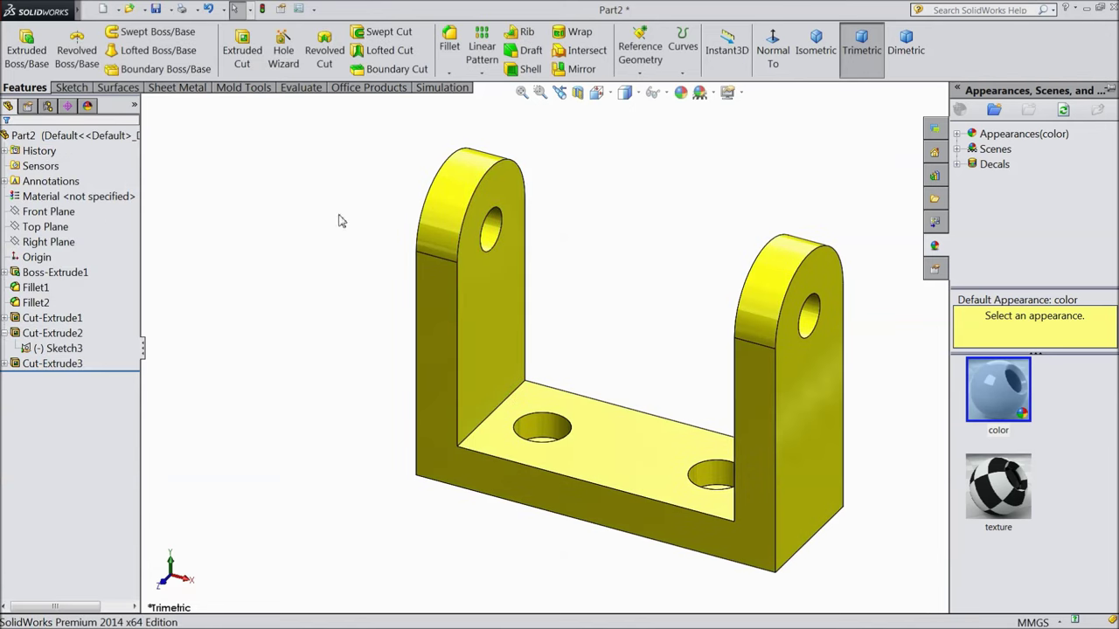
- Save the yellow bracket in the Bench Clamp folder under the file name Part4
left_click(156, 11)
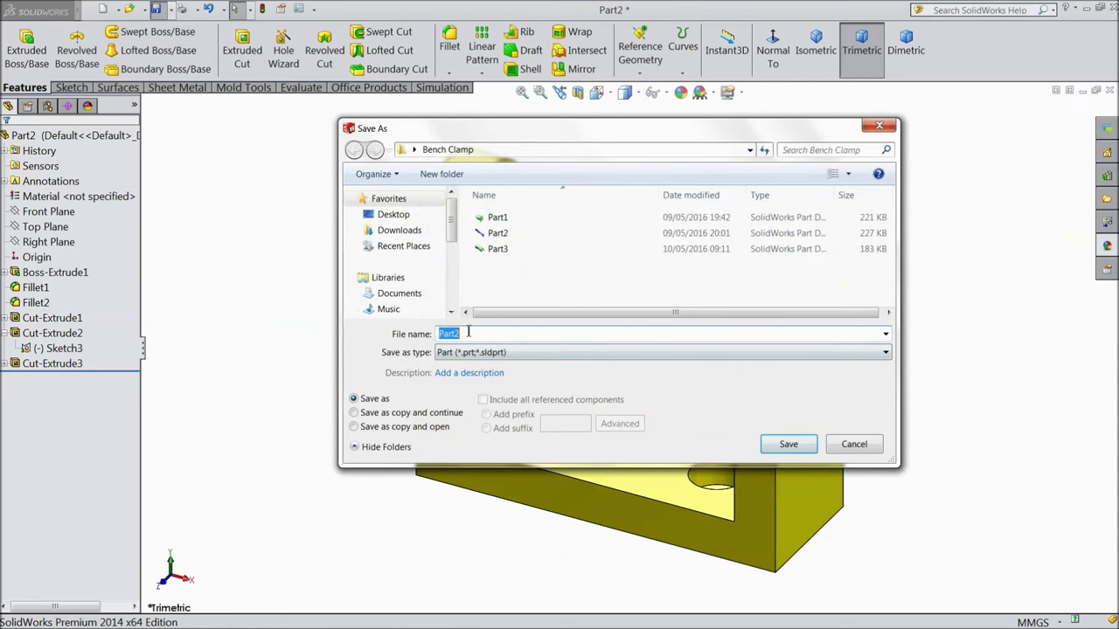
key("BackSpace")
type("4")
left_click(769, 443)
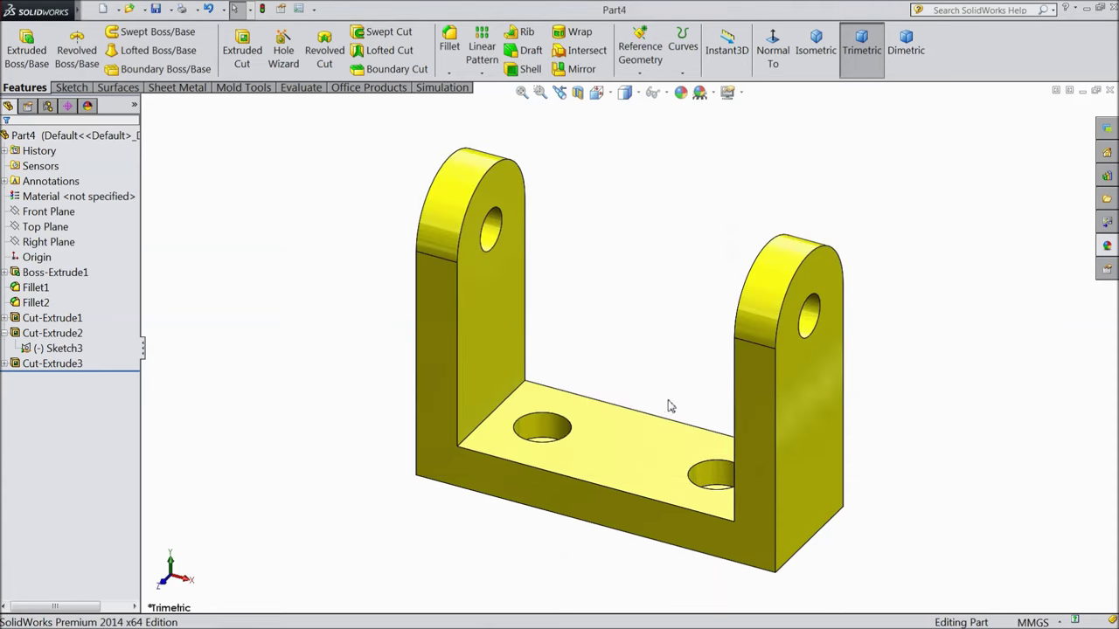
mouse_move(633, 356)
middle_mouse_down()
mouse_move(666, 320)
mouse_move(457, 320)
mouse_move(375, 230)
middle_mouse_up()
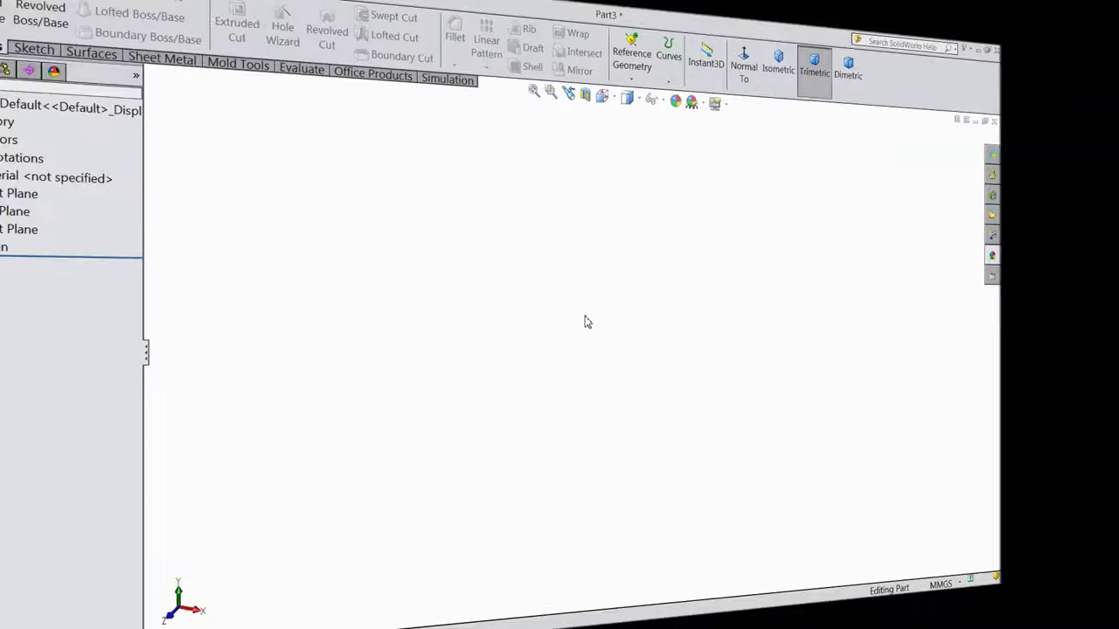
- Sketch two concentric circles about 139 mm and 35 mm in diameter, centred on the origin of the new part's Front Plane
left_click(54, 211)
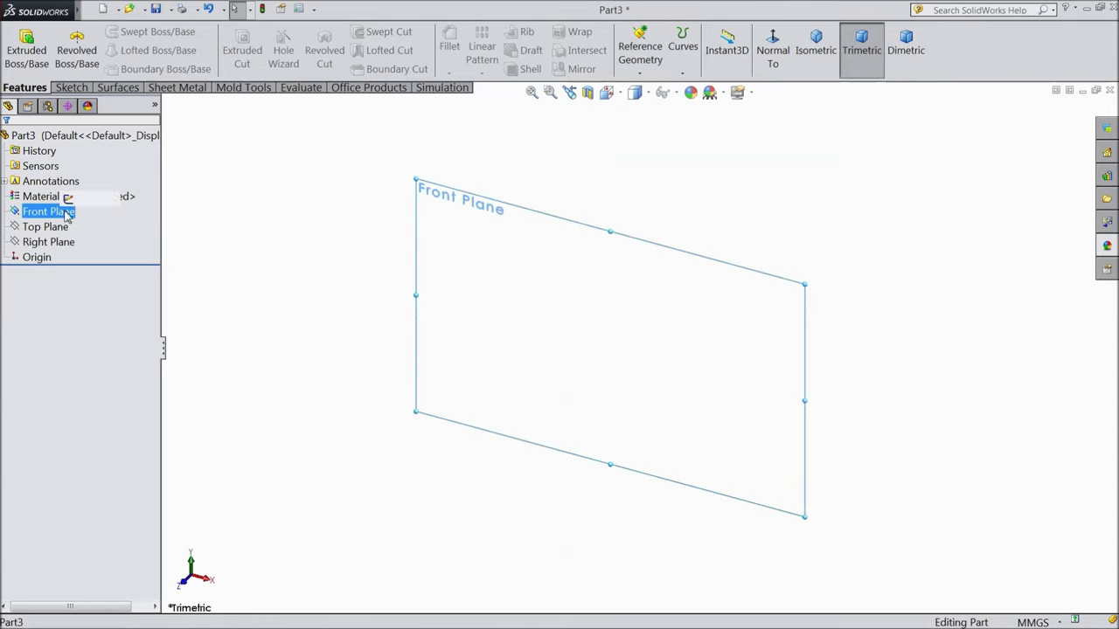
left_click(81, 203)
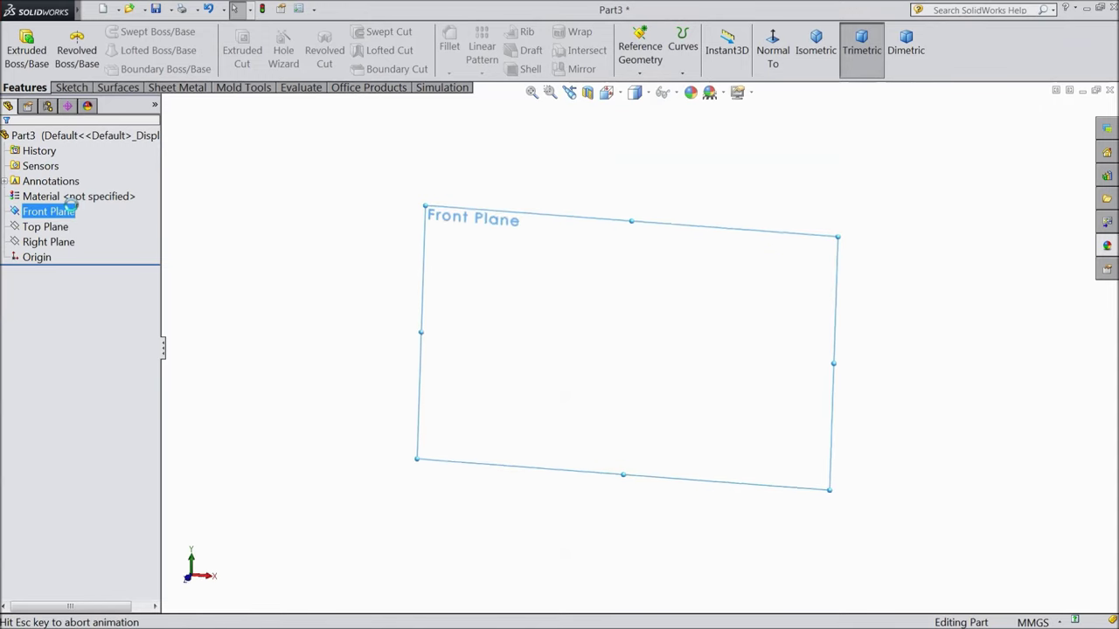
left_click(72, 87)
left_click(126, 32)
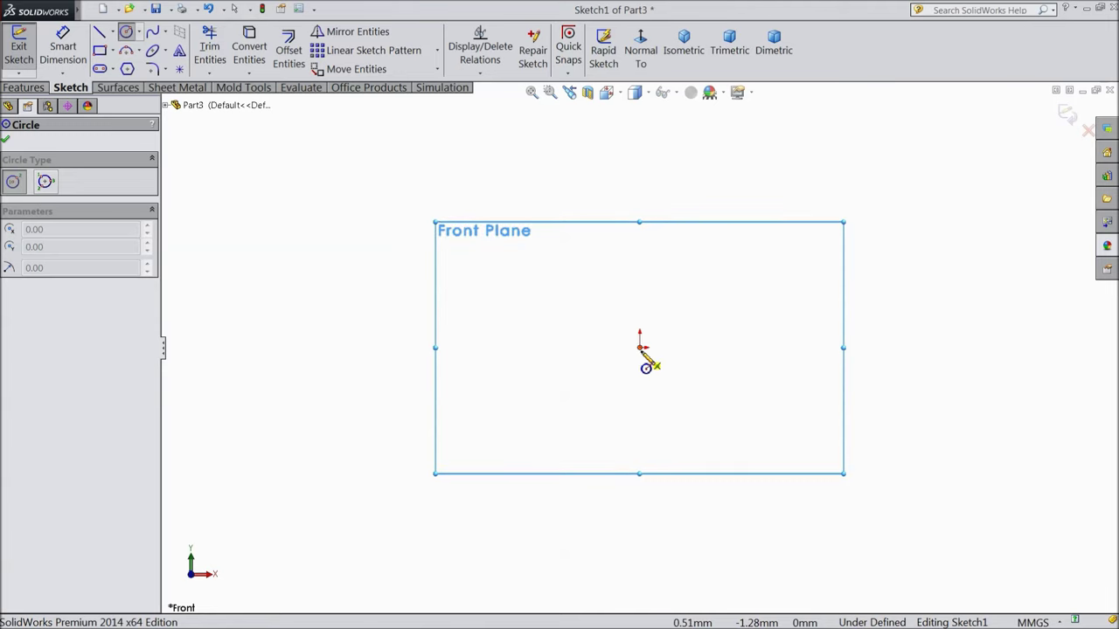
left_click_drag(641, 349, 530, 245)
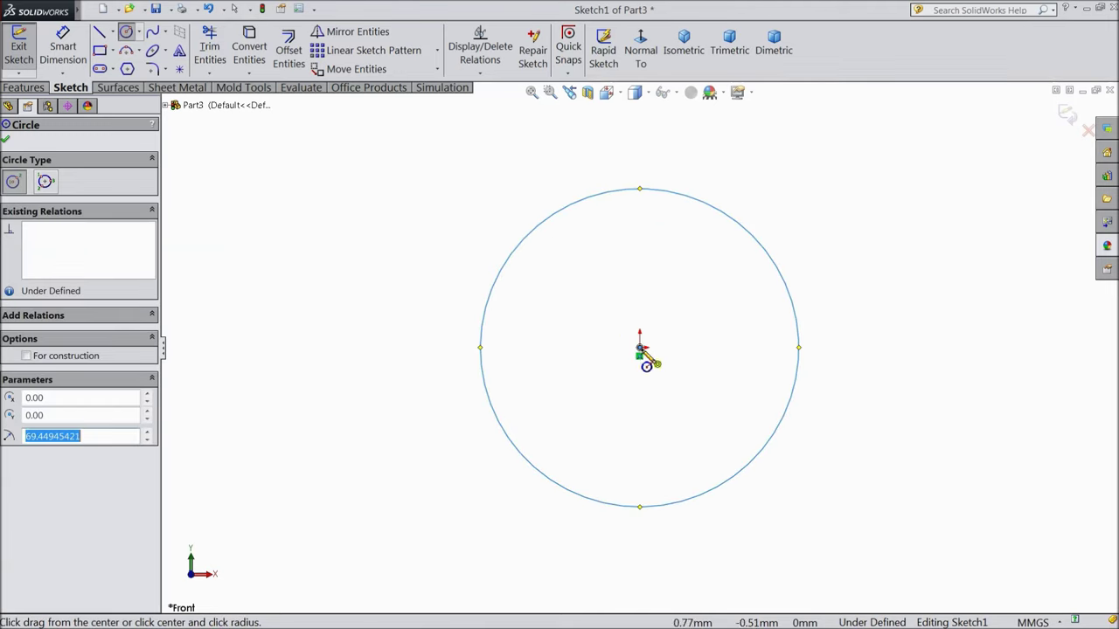
mouse_move(641, 349)
left_mouse_down()
mouse_move(645, 367)
mouse_move(600, 347)
left_mouse_up()
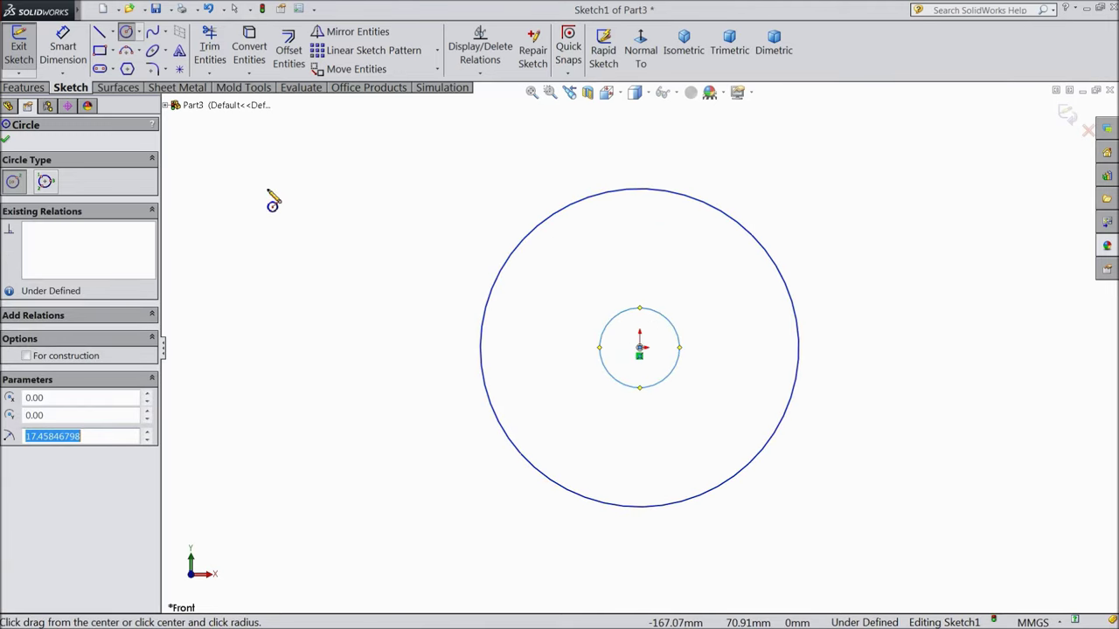
- Dimension the outer circle to 36 mm diameter and the inner circle to 6 mm diameter
left_click(60, 64)
left_click(484, 382)
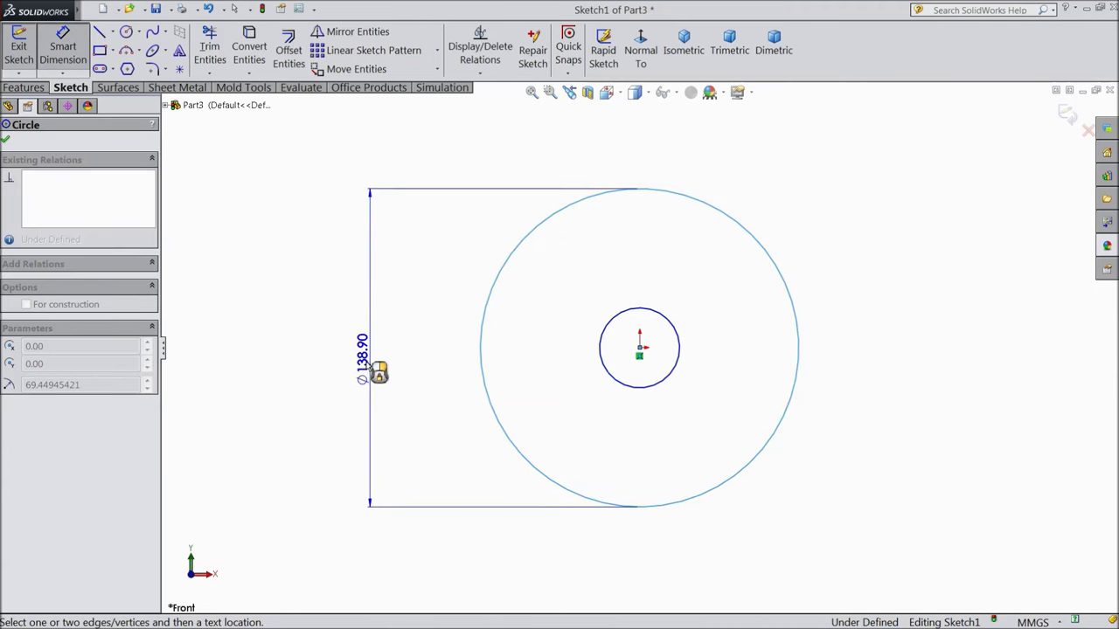
left_click(378, 372)
type("3")
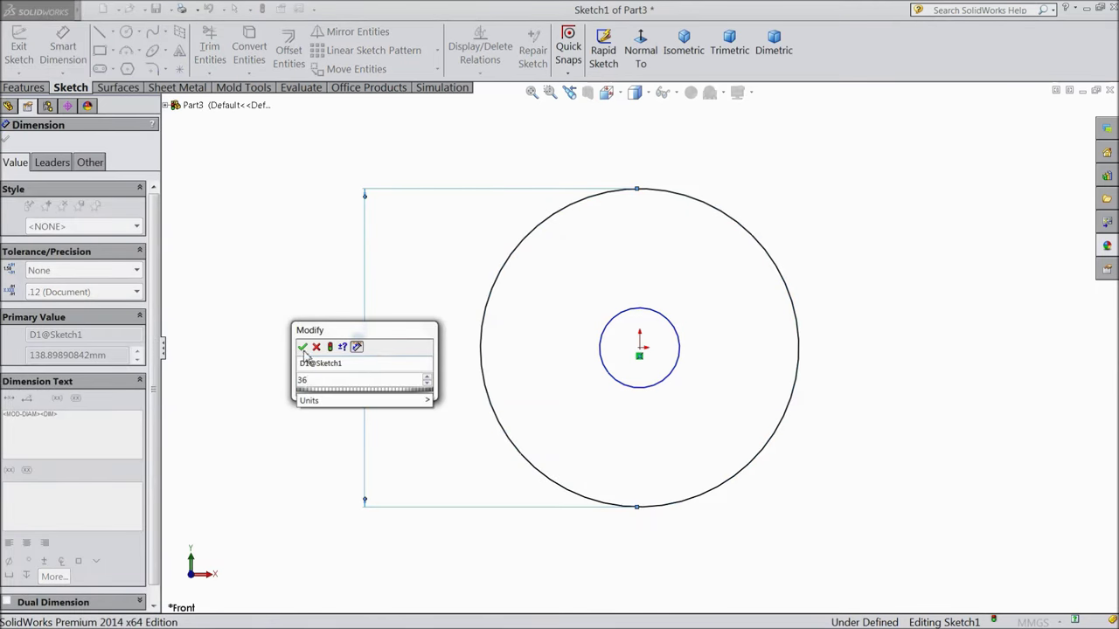
type("6")
left_click(303, 347)
left_click(612, 379)
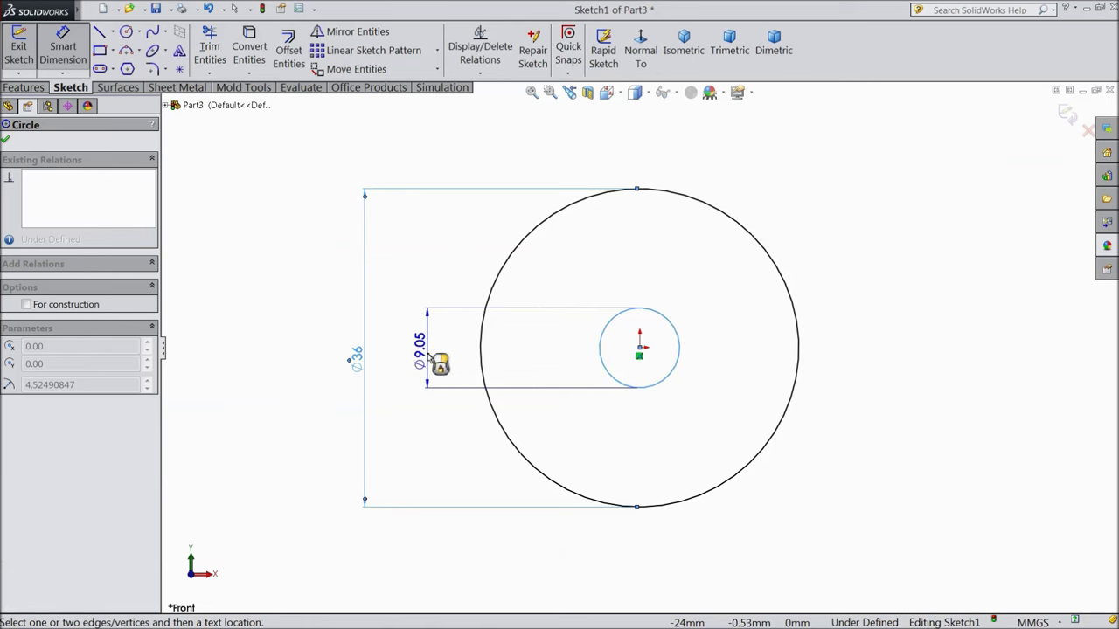
left_click(436, 360)
type("6")
left_click(364, 339)
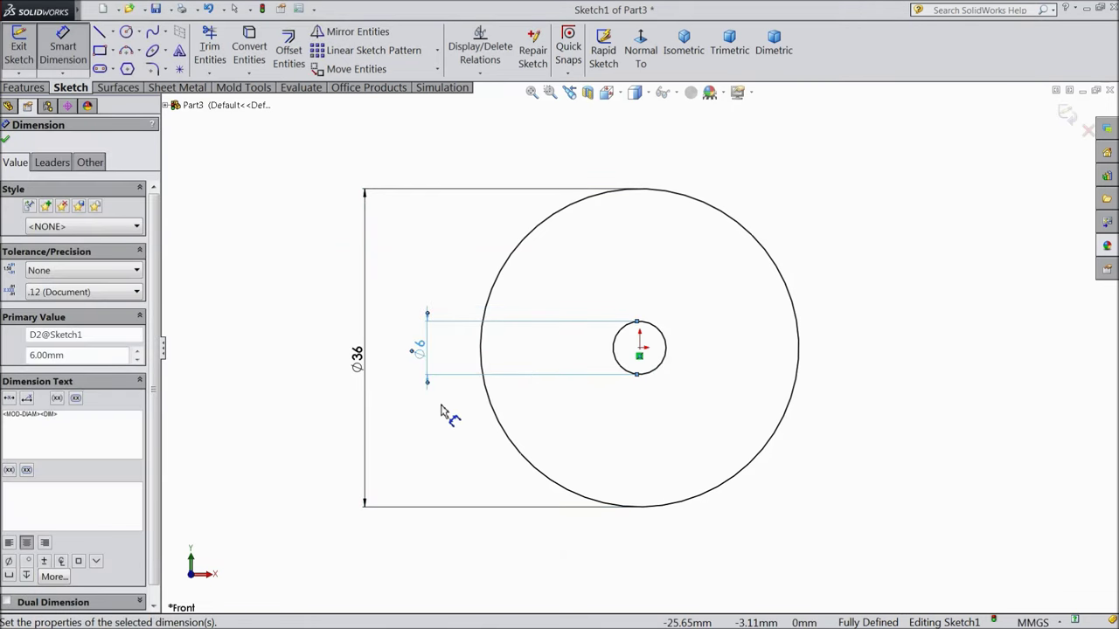
left_click(5, 142)
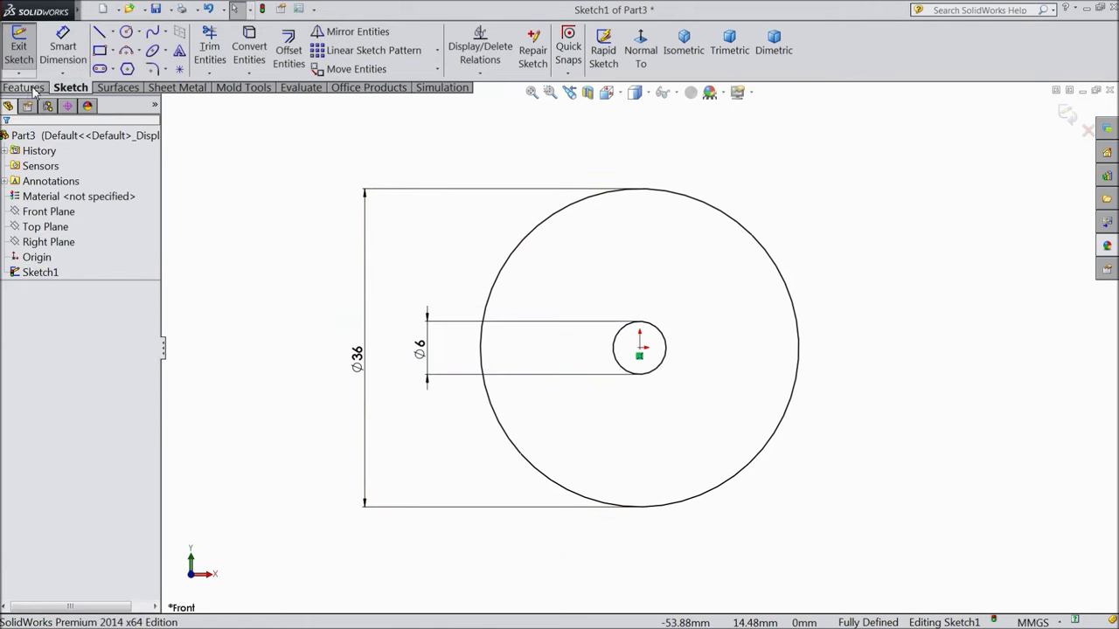
- Extrude the ring profile as a Mid Plane boss with a total depth of 30 mm
left_click(24, 87)
left_click(26, 50)
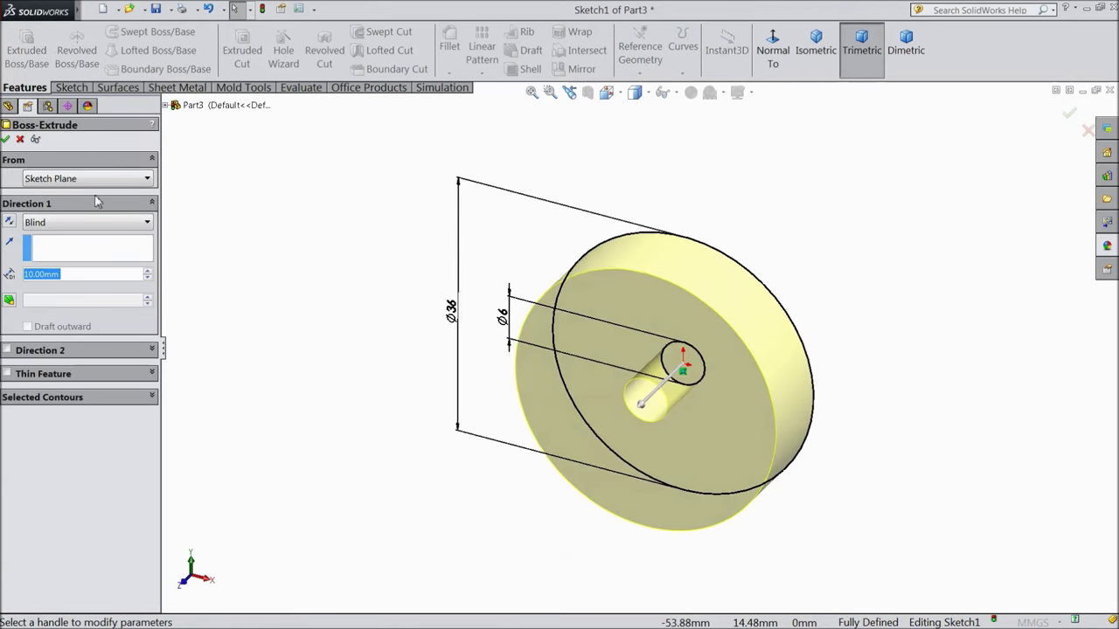
left_click(83, 222)
left_click(45, 299)
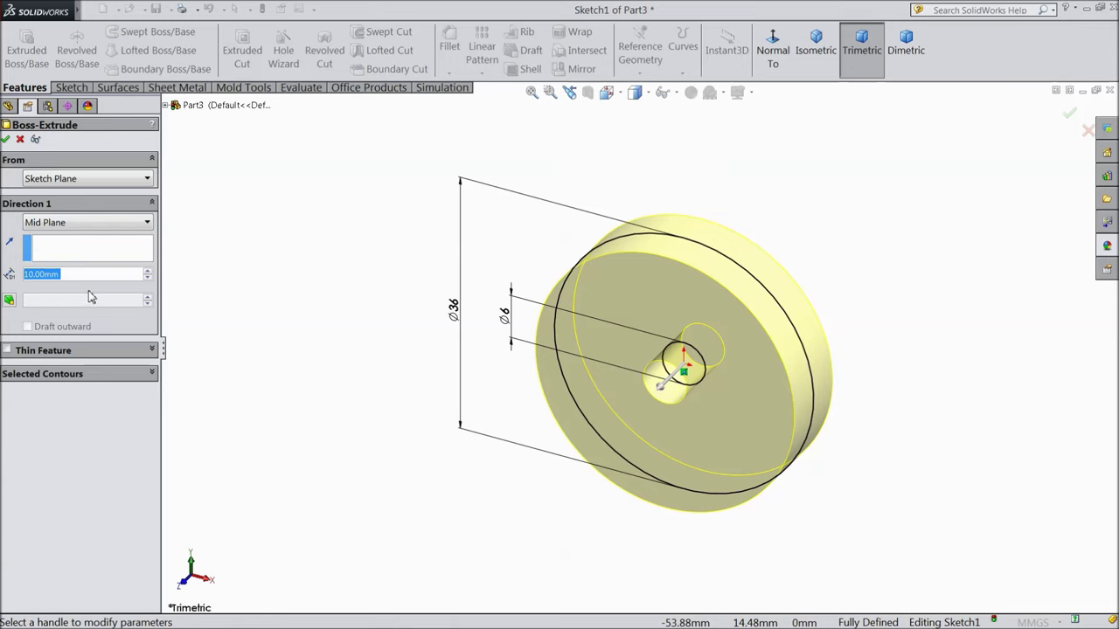
left_click(148, 272)
left_click(148, 272)
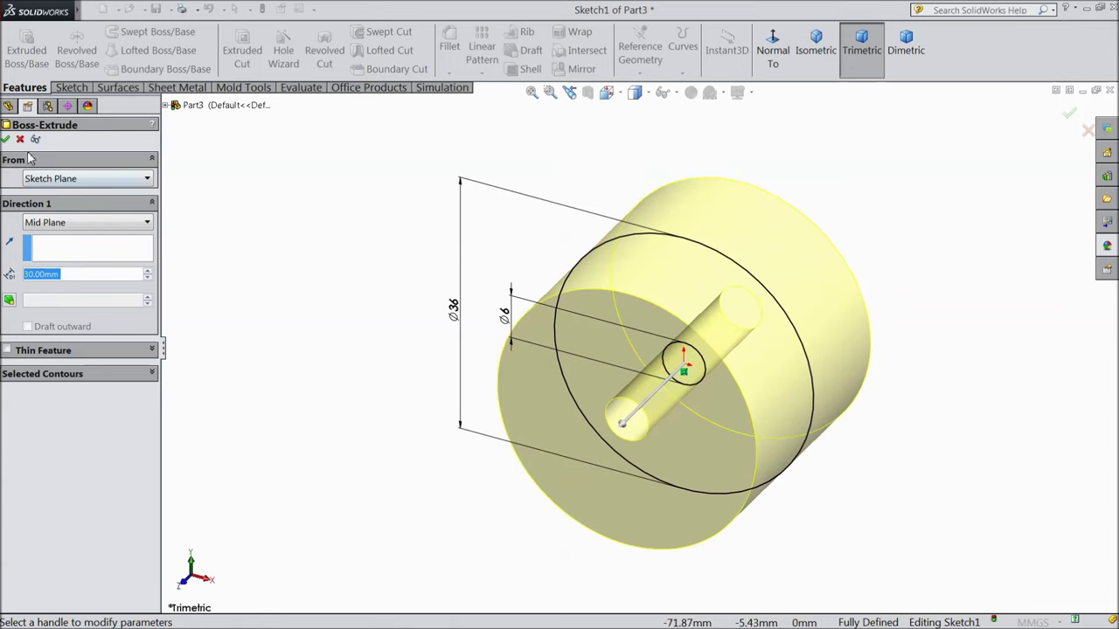
left_click(6, 140)
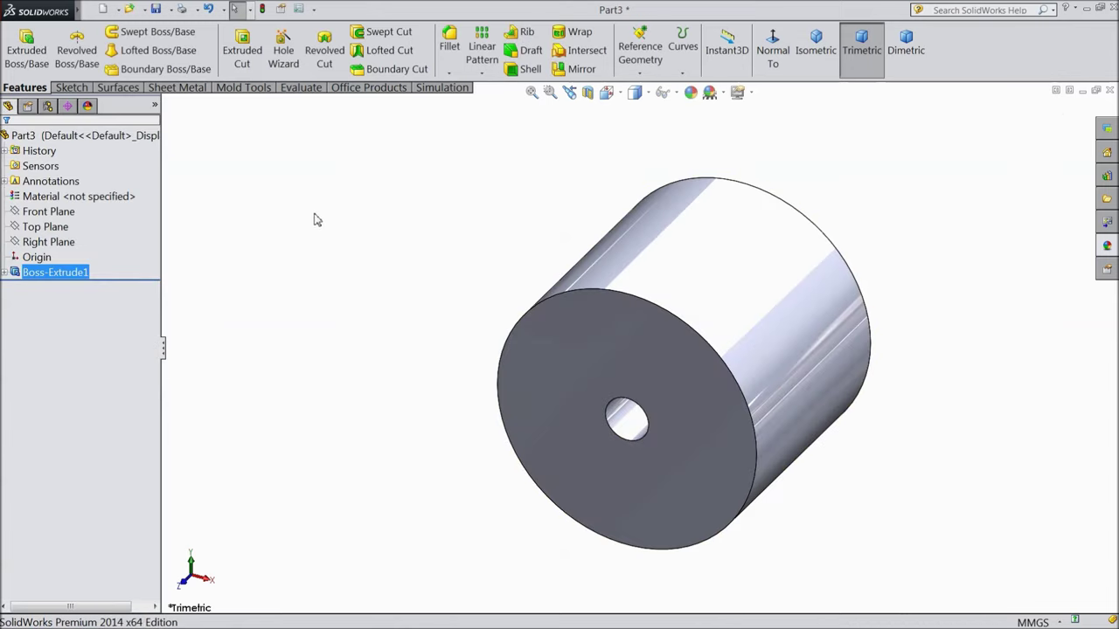
- Apply a bright red appearance (RGB 255, 0, 0) to the whole cylindrical part
left_click(88, 137)
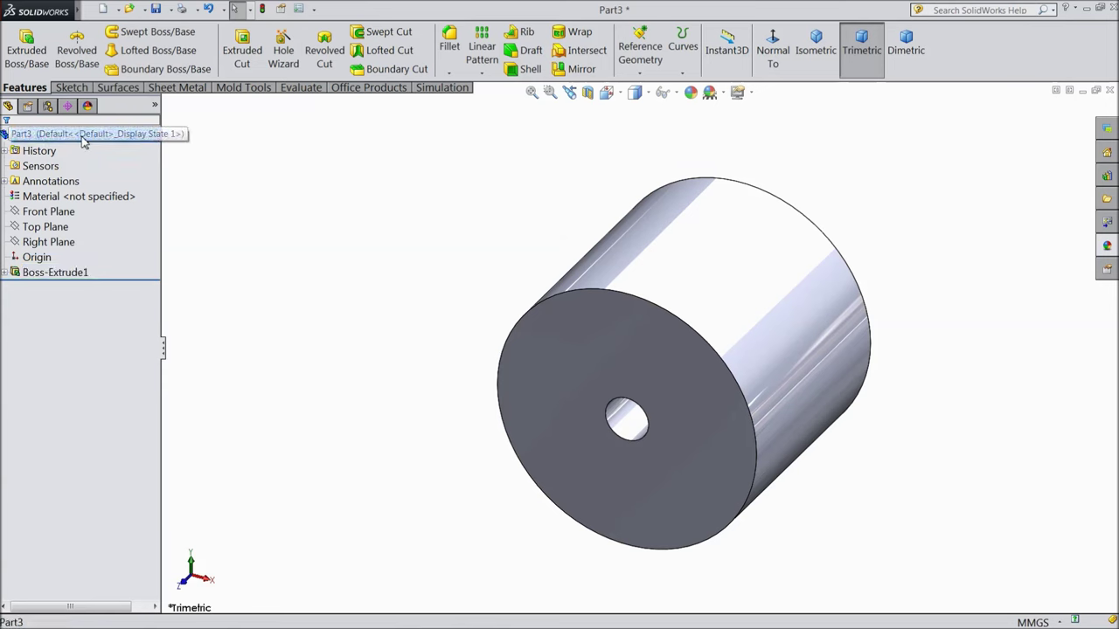
left_click(690, 91)
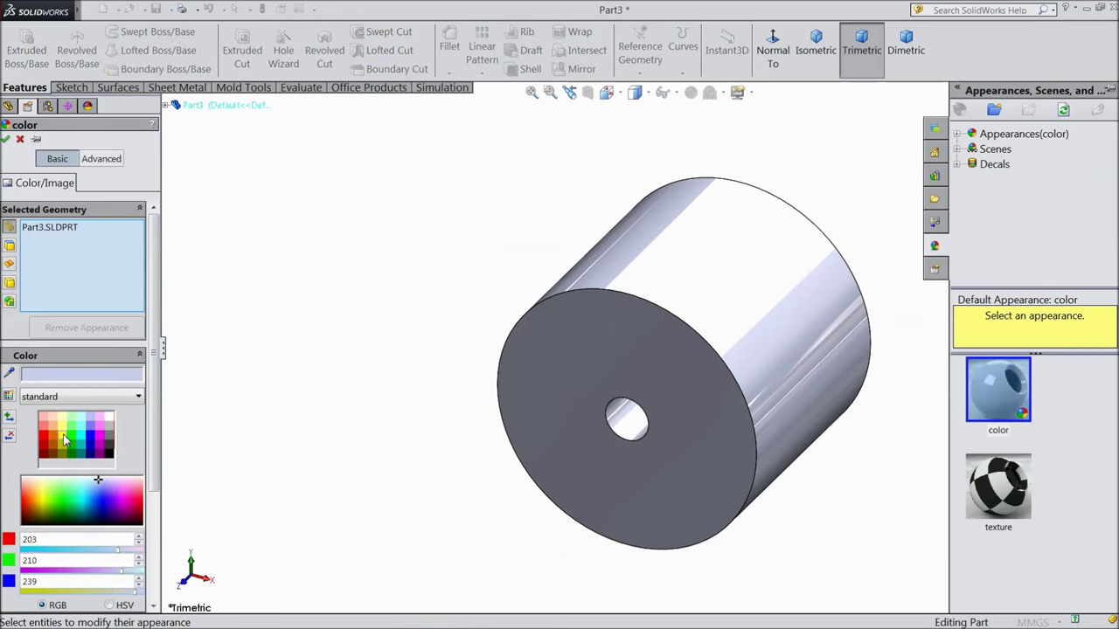
left_click(44, 428)
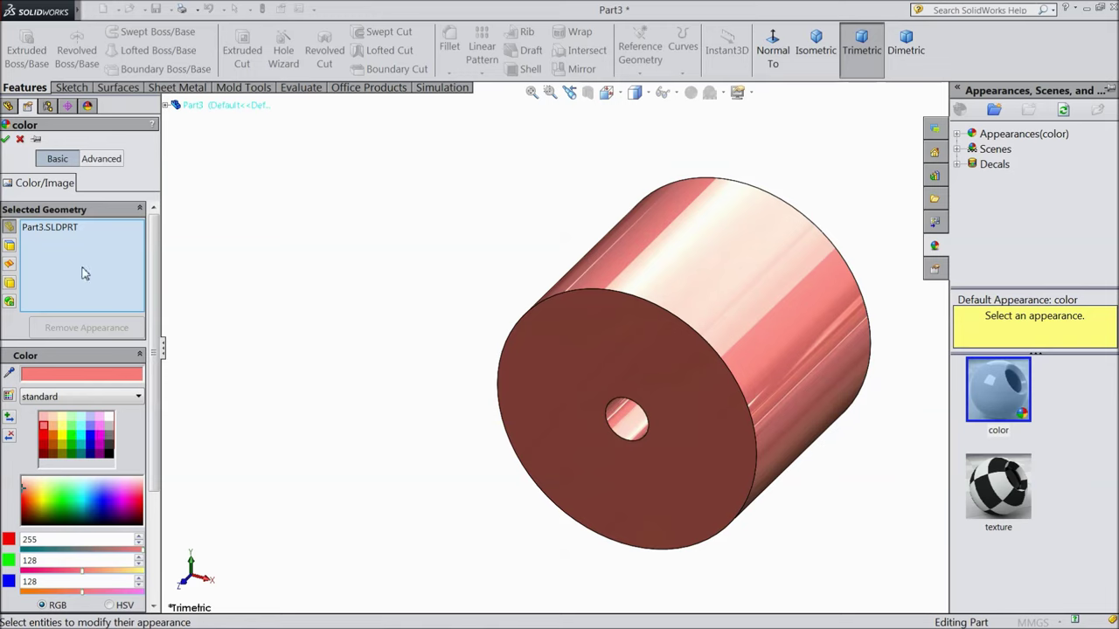
left_click(45, 437)
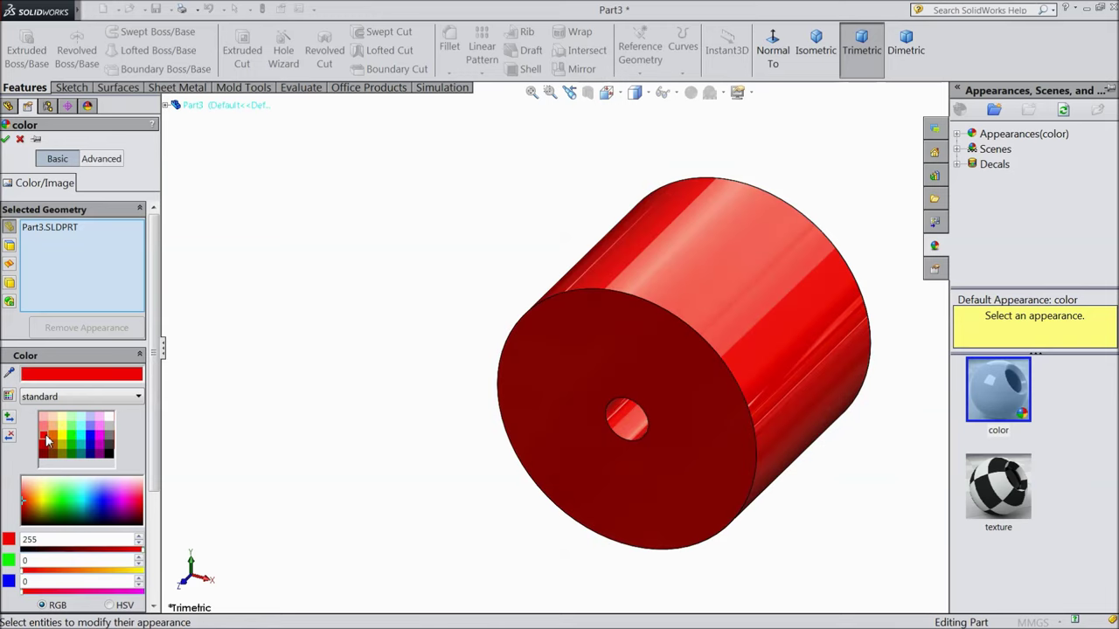
left_click(7, 140)
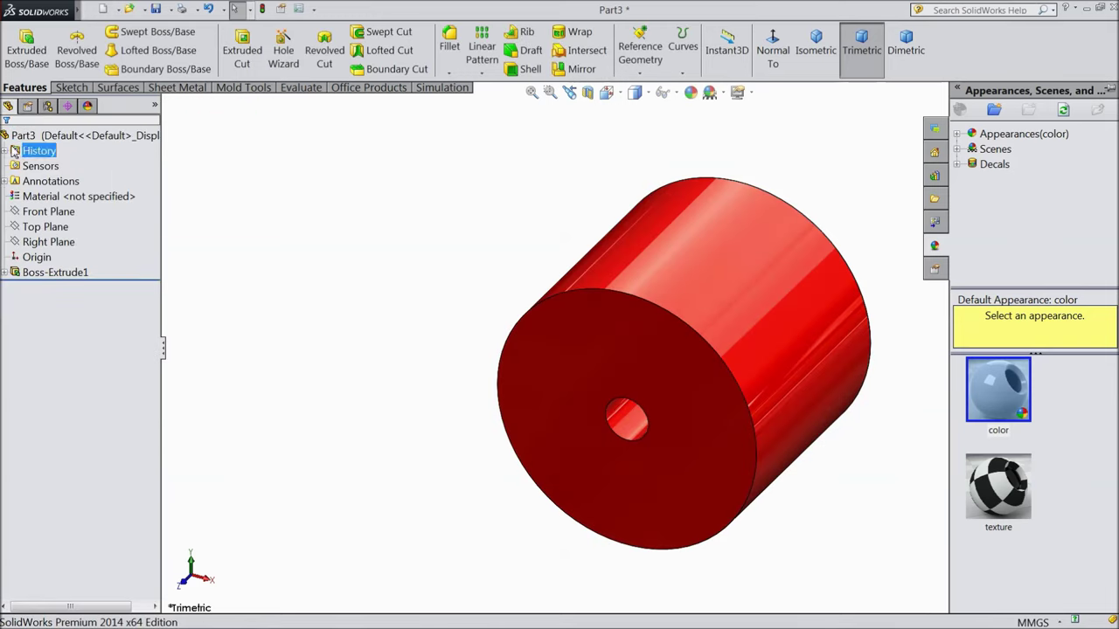
- Save the red cylinder in the Bench Clamp folder under the file name Part5
left_click(156, 9)
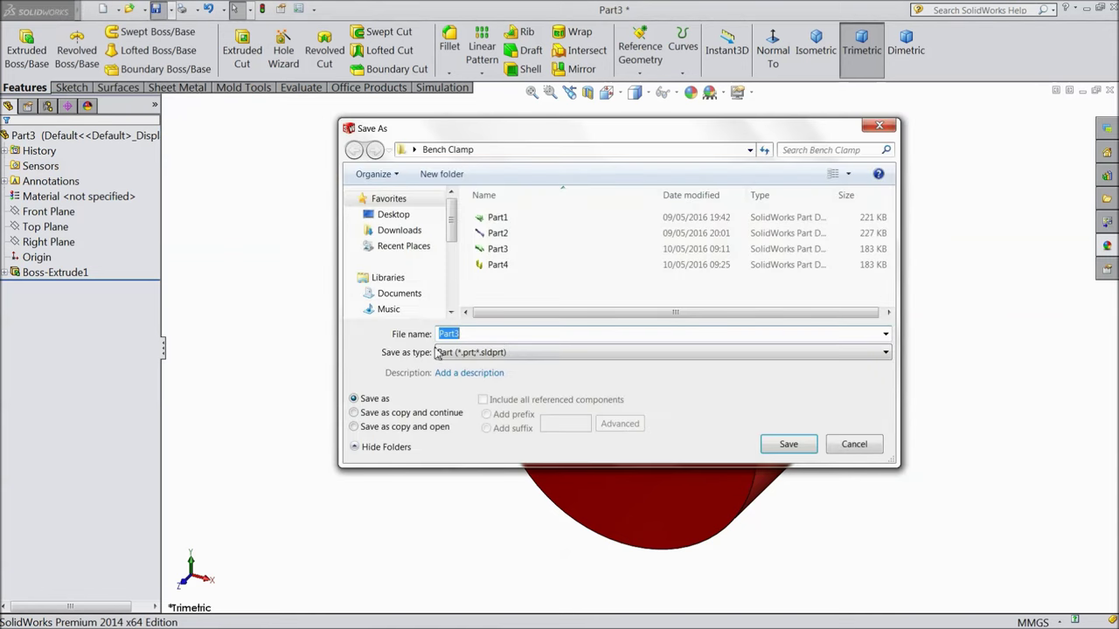
key("BackSpace")
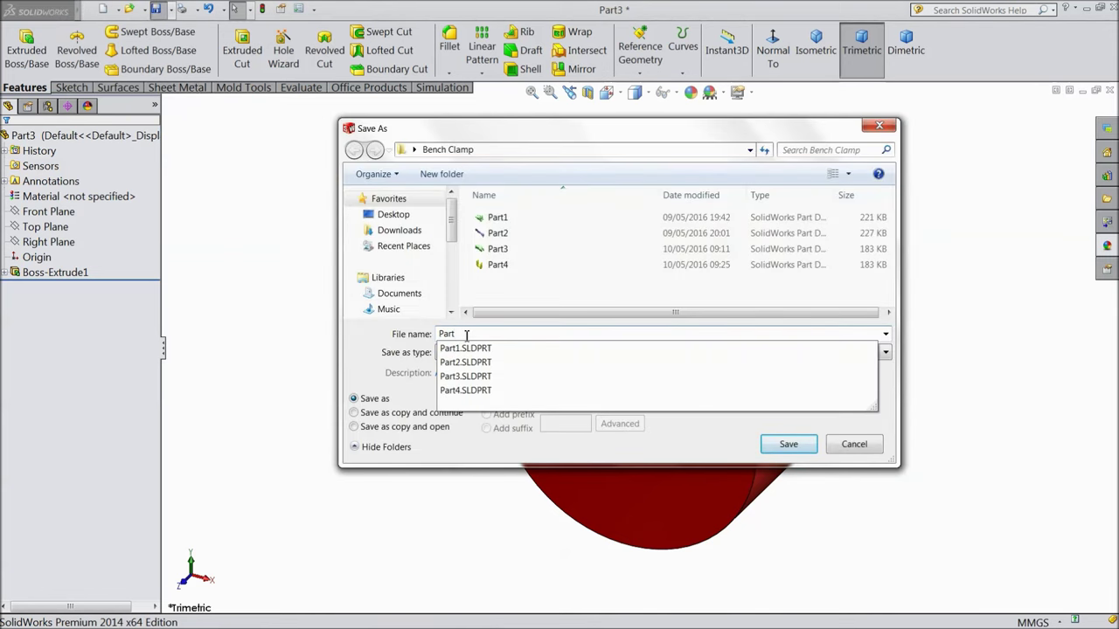
type("5")
left_click(781, 443)
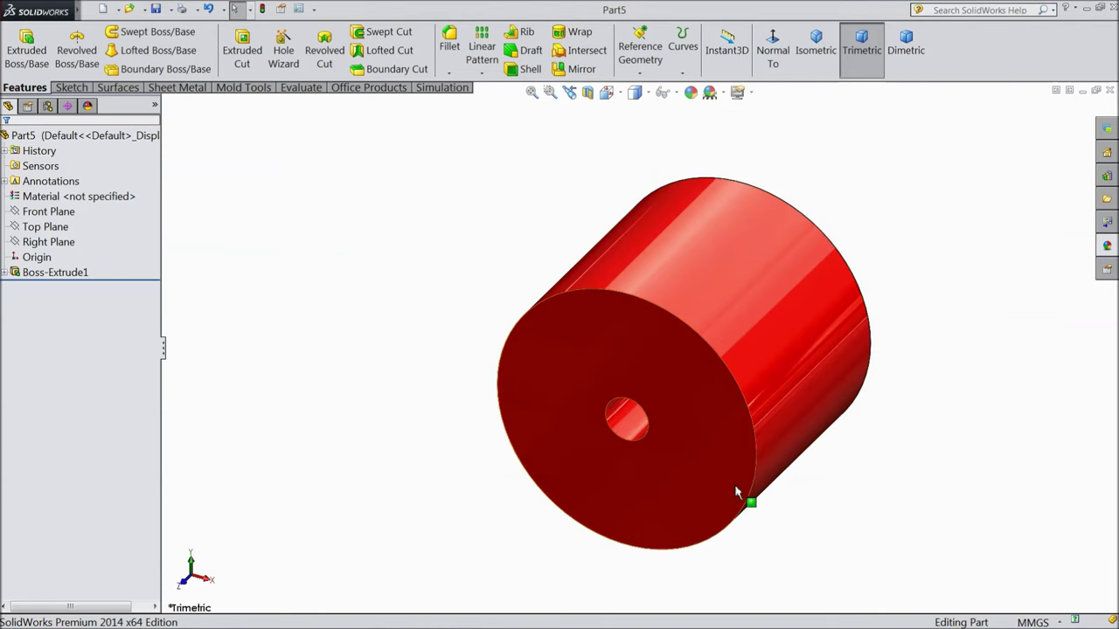
scroll(849, 432, "up", 3)
middle_click_drag(849, 432, 492, 414)
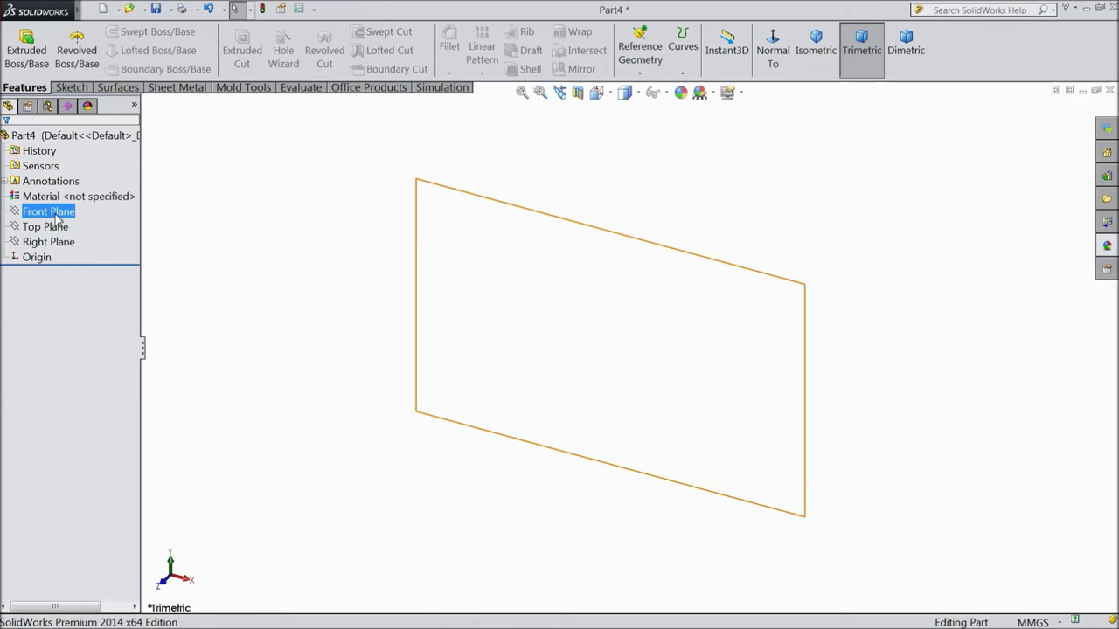
- Sketch a closed five-sided profile from the origin on the new part's Front Plane, about 75 mm wide and 62 mm high, with a sloped upper-left corner
left_click(56, 215)
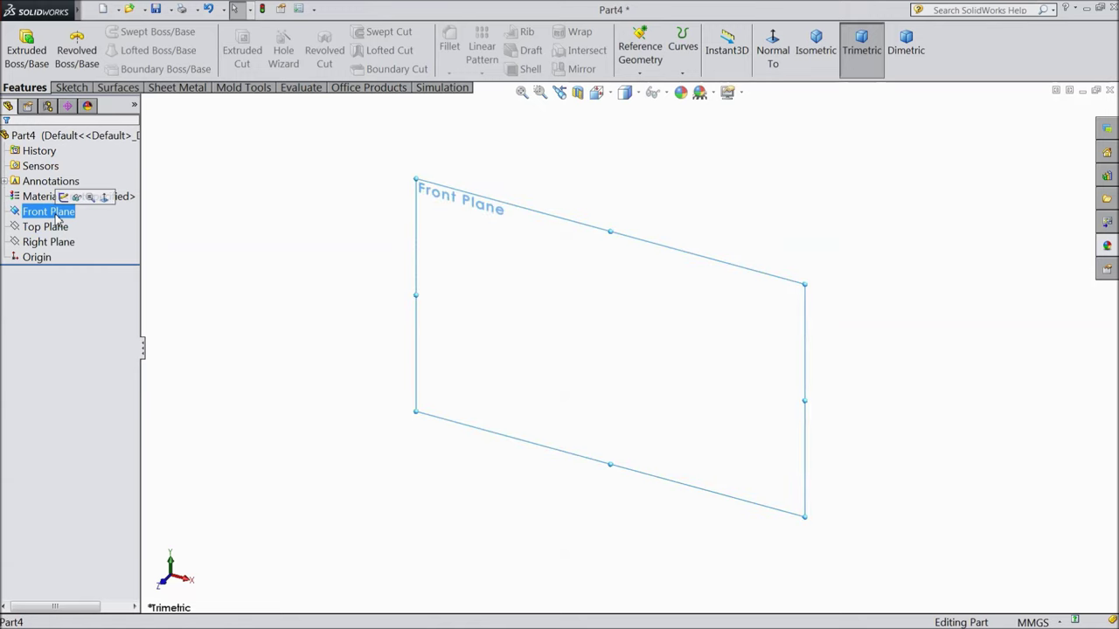
left_click(63, 197)
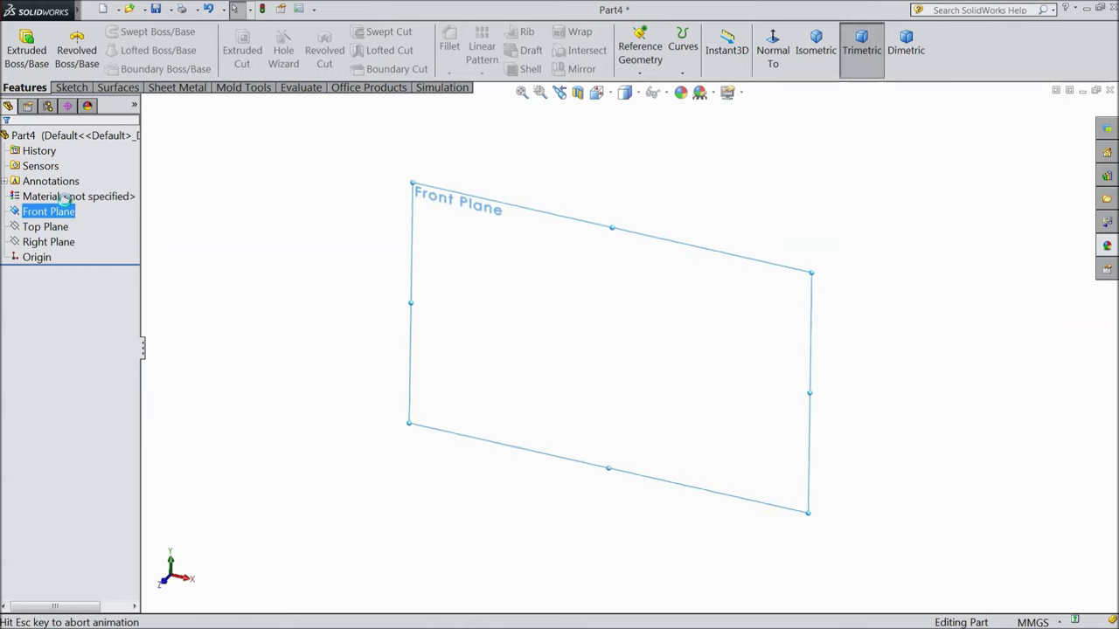
left_click(74, 87)
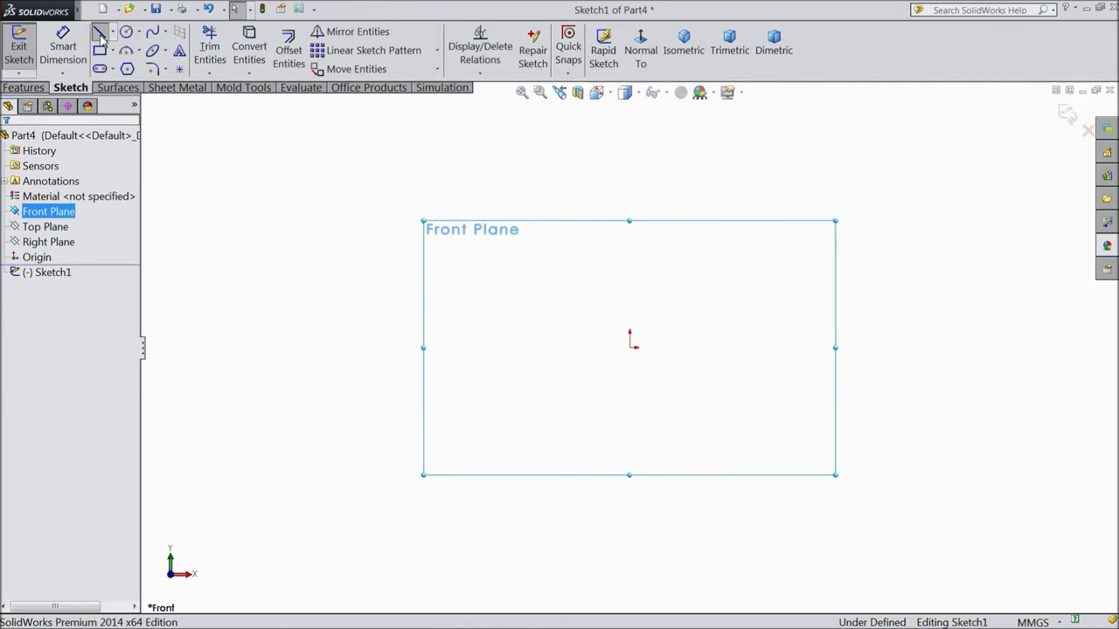
left_click(100, 32)
left_click(630, 349)
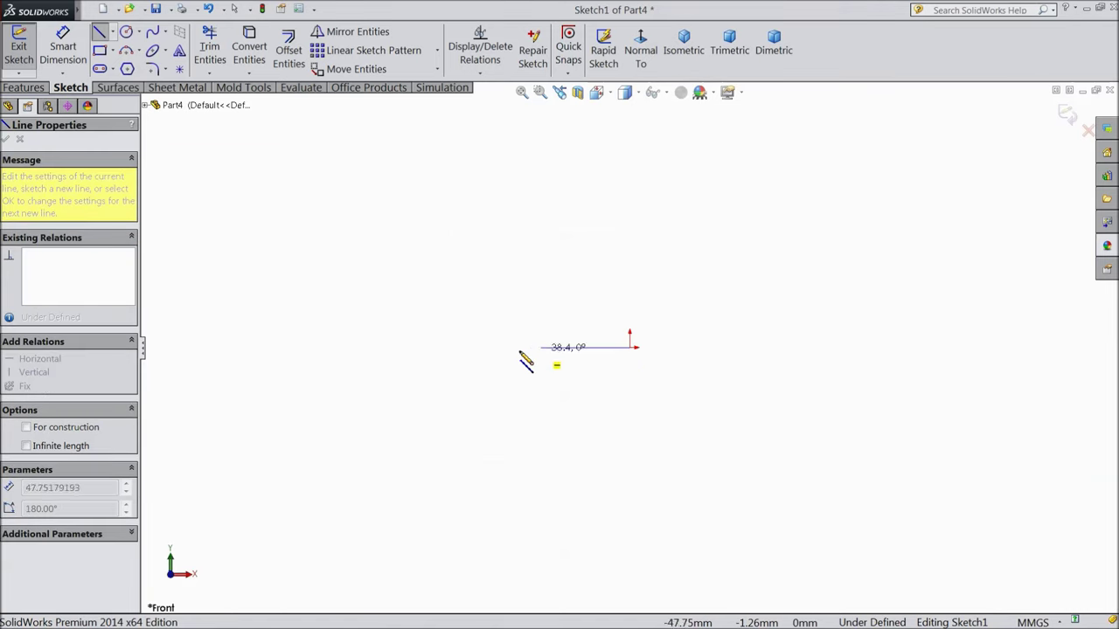
left_click(454, 347)
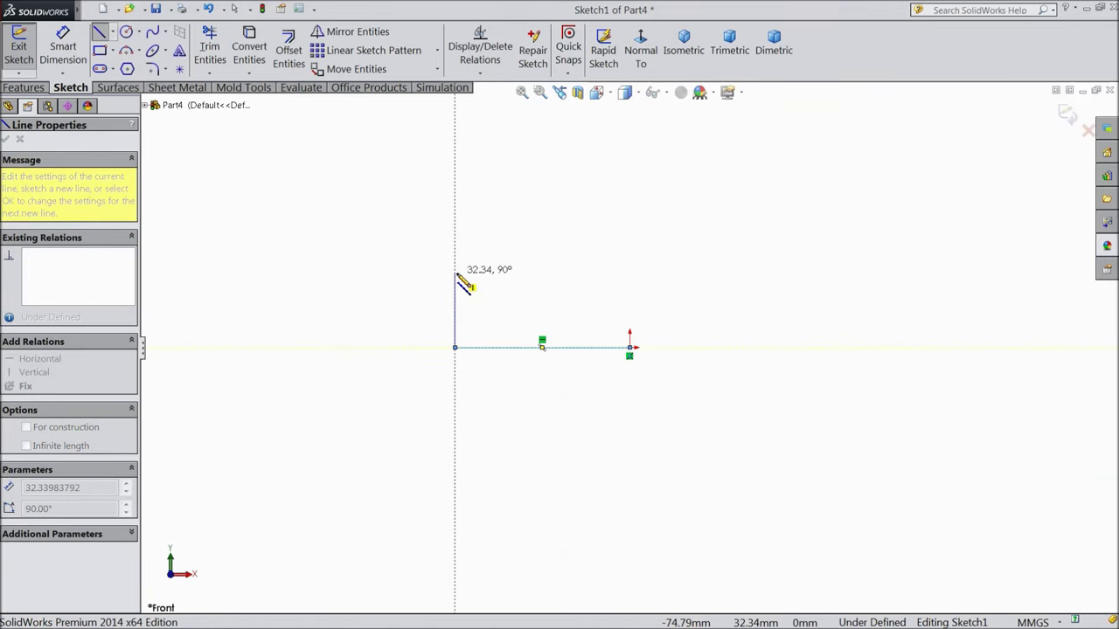
left_click(455, 272)
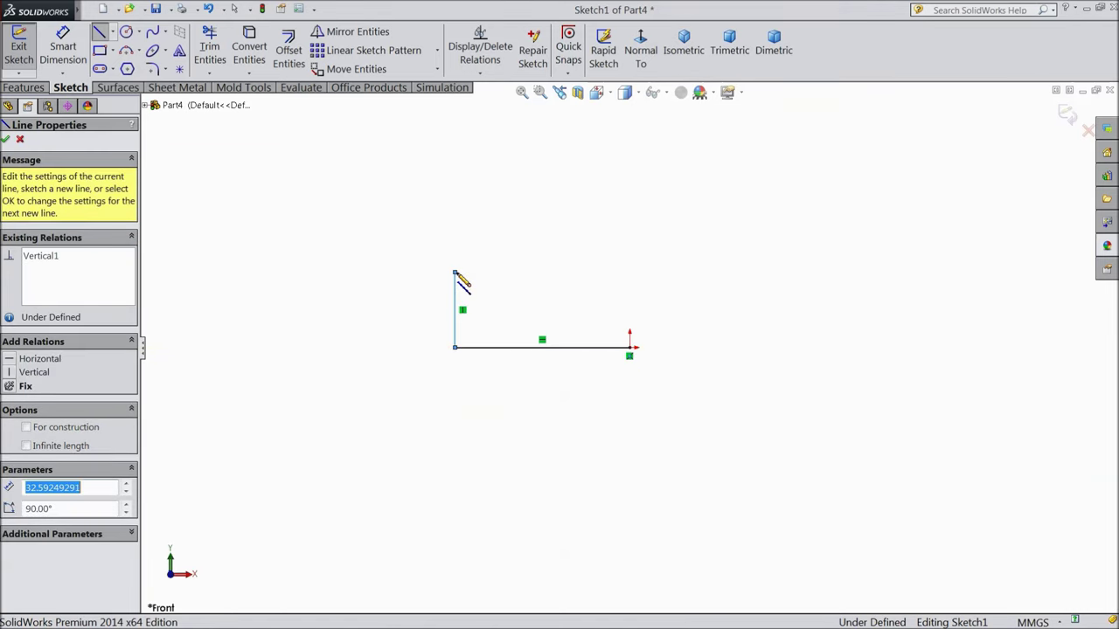
left_click(550, 203)
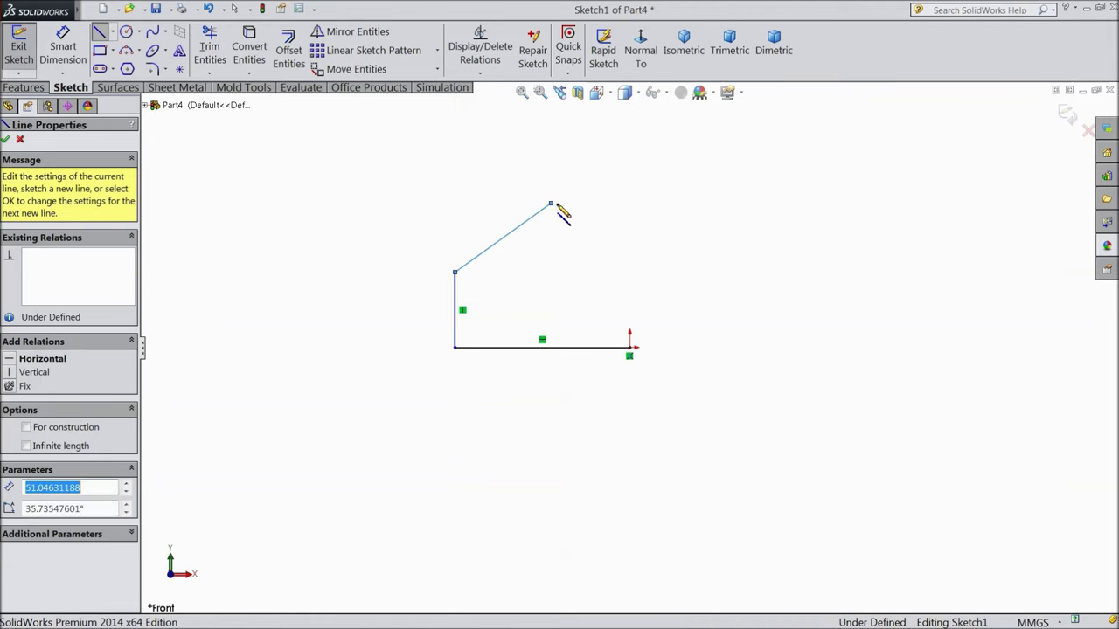
left_click(629, 203)
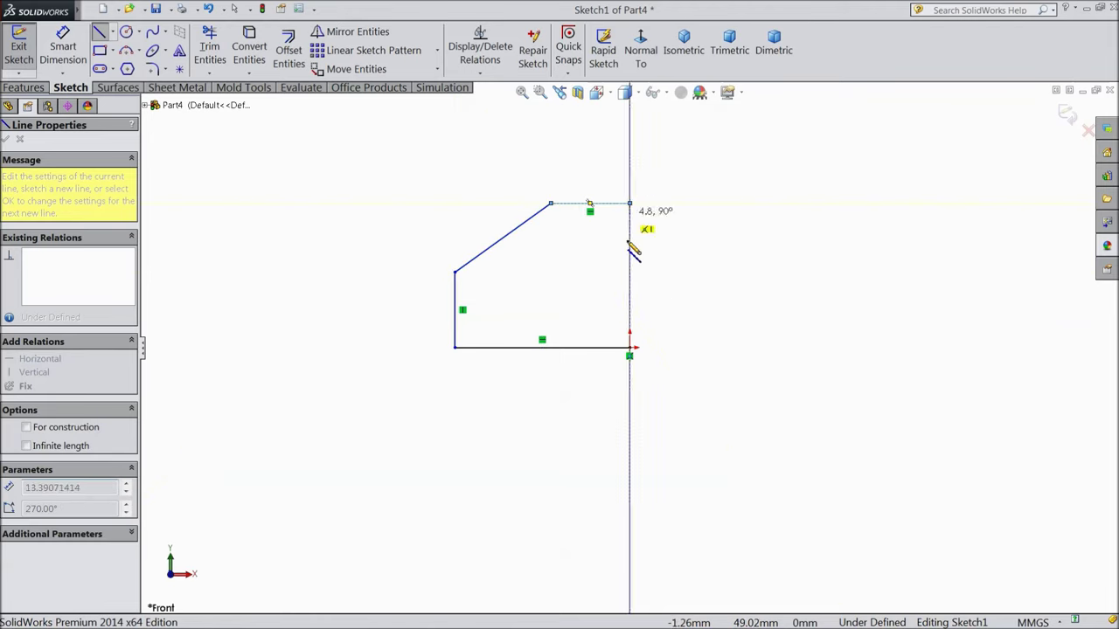
left_click(630, 347)
right_click(719, 293)
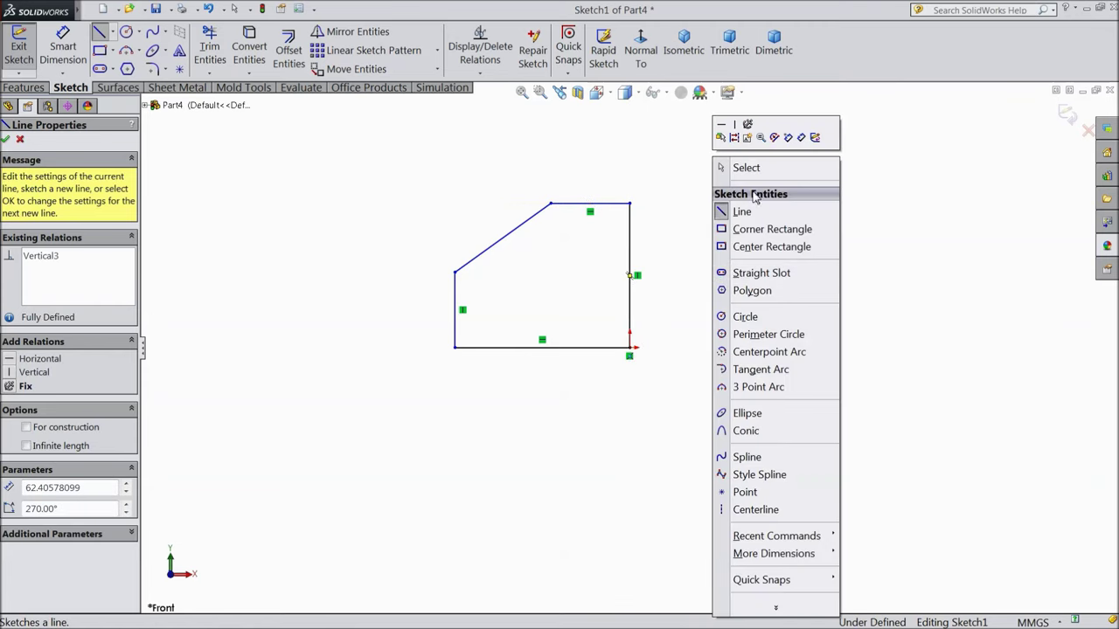
- Dimension the bottom edge of the five-sided profile to 60 mm
left_click(742, 167)
scroll(569, 168, "down", 2)
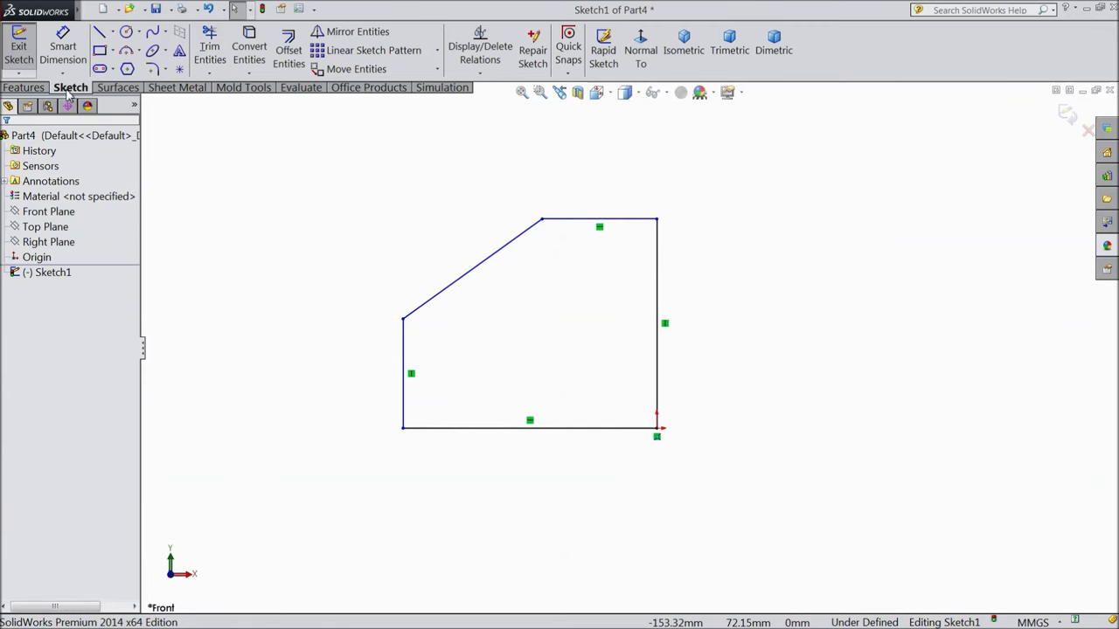
left_click(63, 49)
left_click(566, 429)
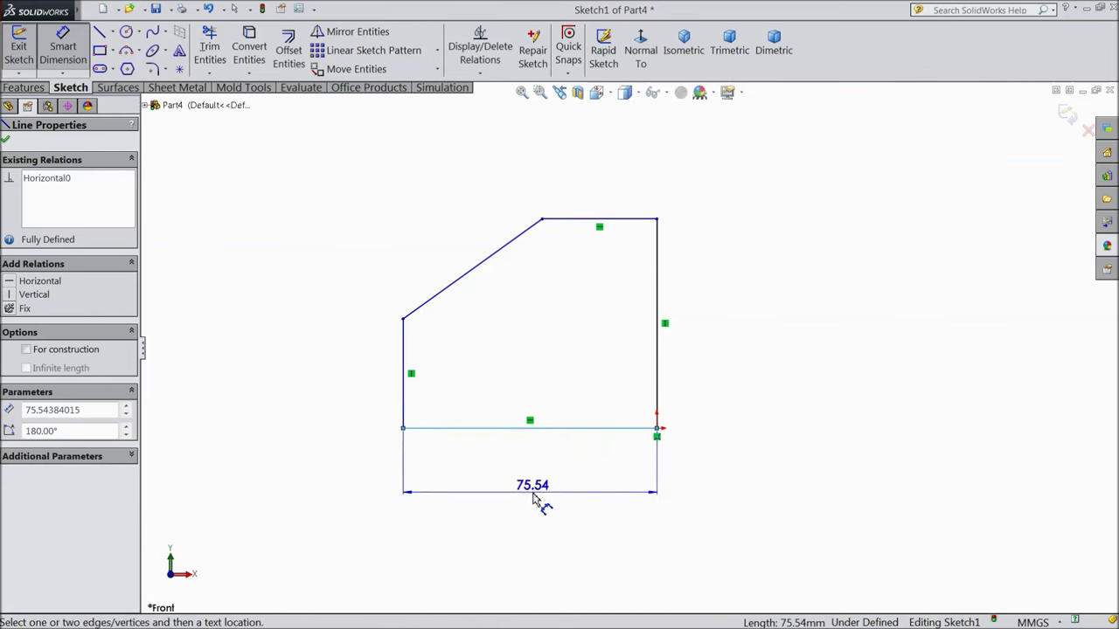
left_click(535, 498)
type("60")
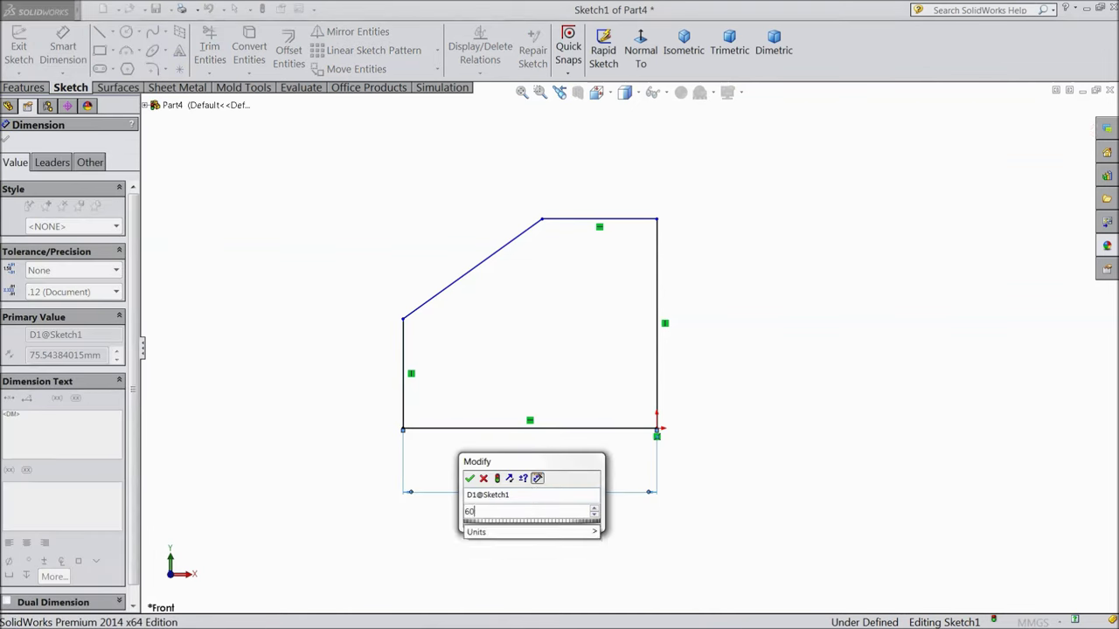
left_click(470, 478)
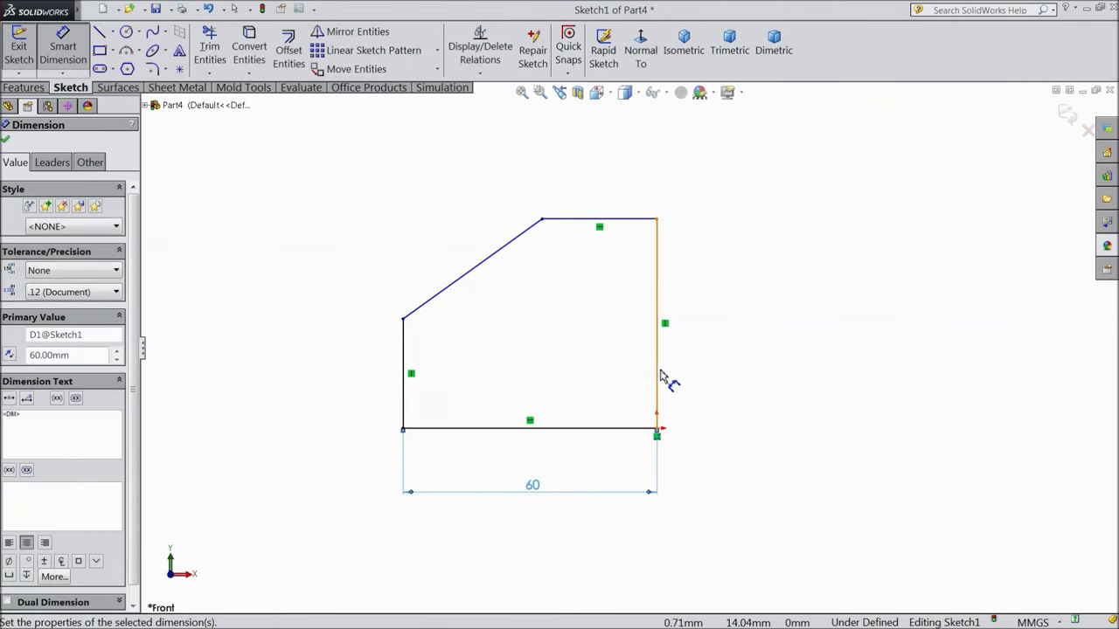
- Dimension the profile's tall vertical edge to 50 mm and its short top edge to 15 mm
left_click(657, 374)
left_click(727, 345)
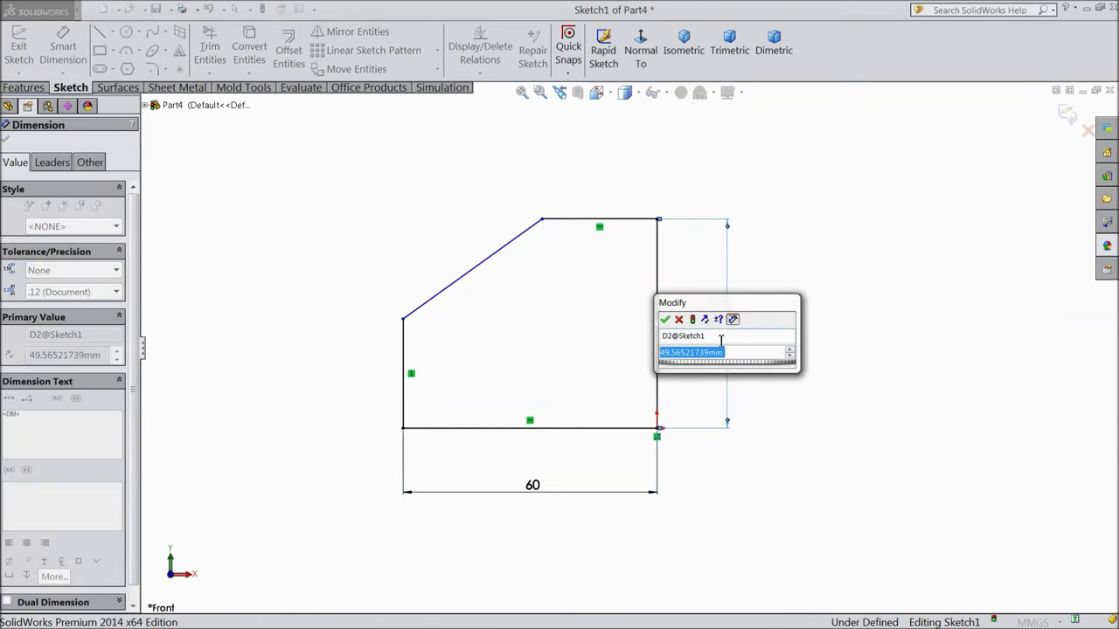
type("50")
left_click(665, 319)
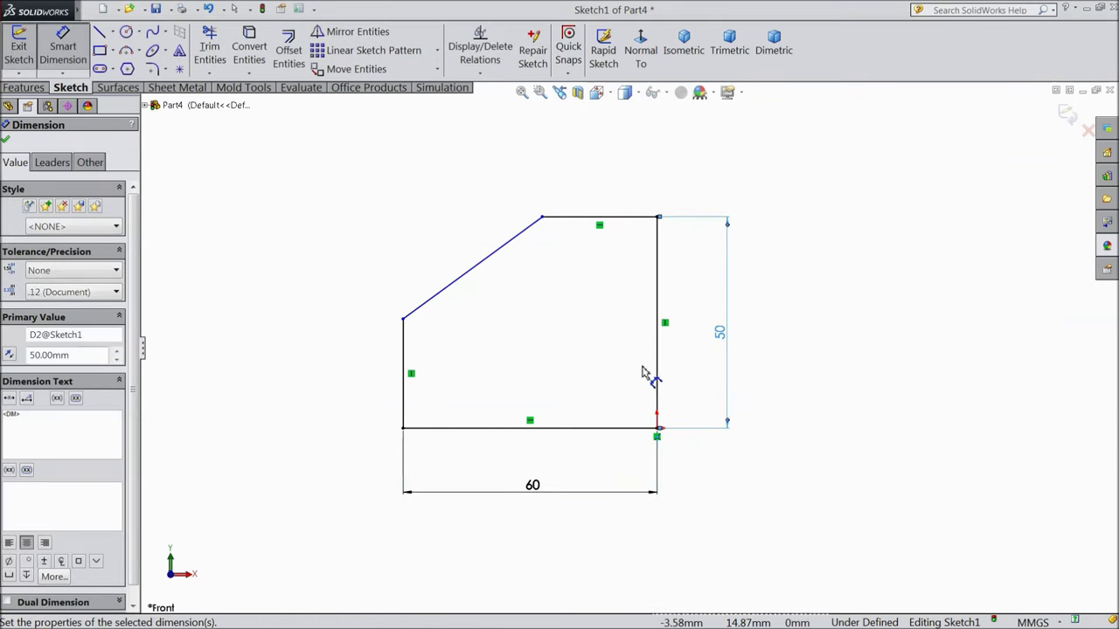
left_click(600, 218)
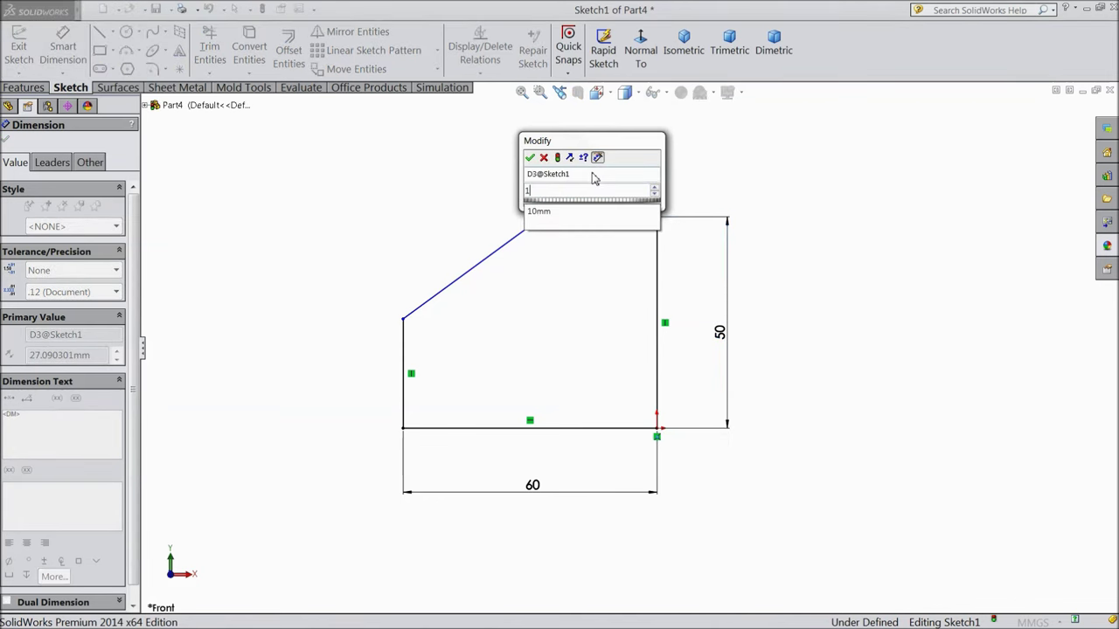
type("15")
left_click(530, 157)
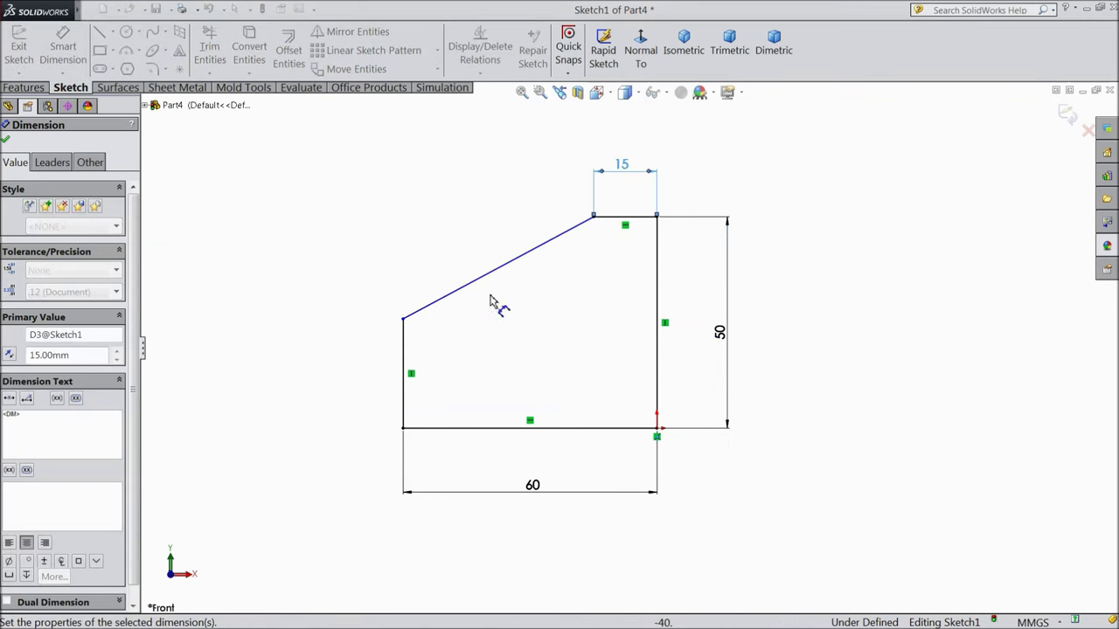
- Dimension the profile's short vertical edge to 30 mm
left_click(404, 384)
left_click(353, 382)
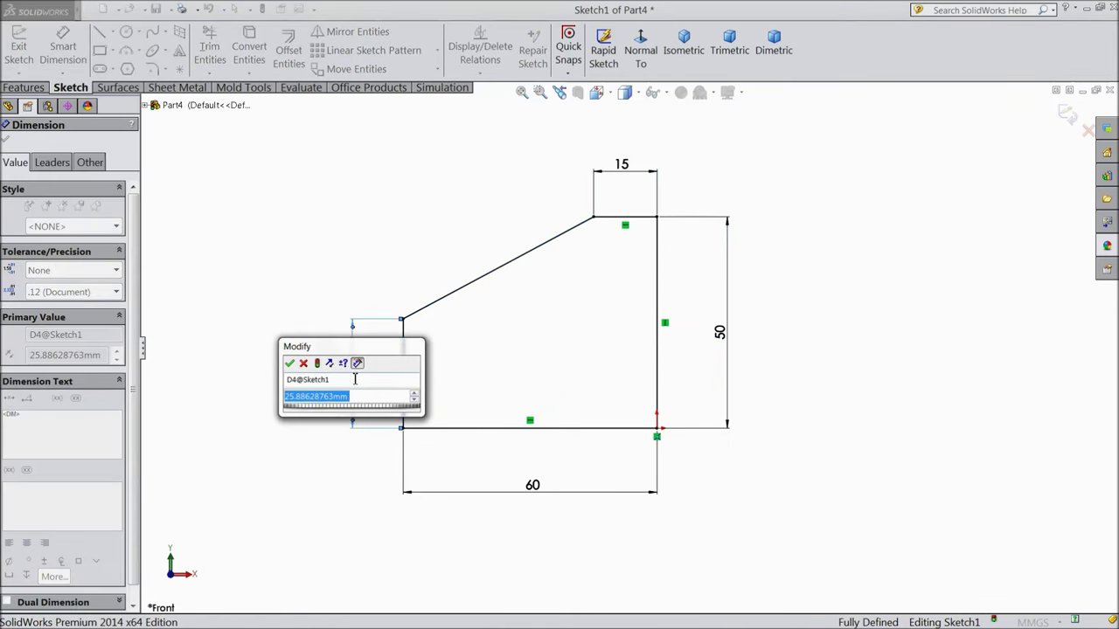
type("30")
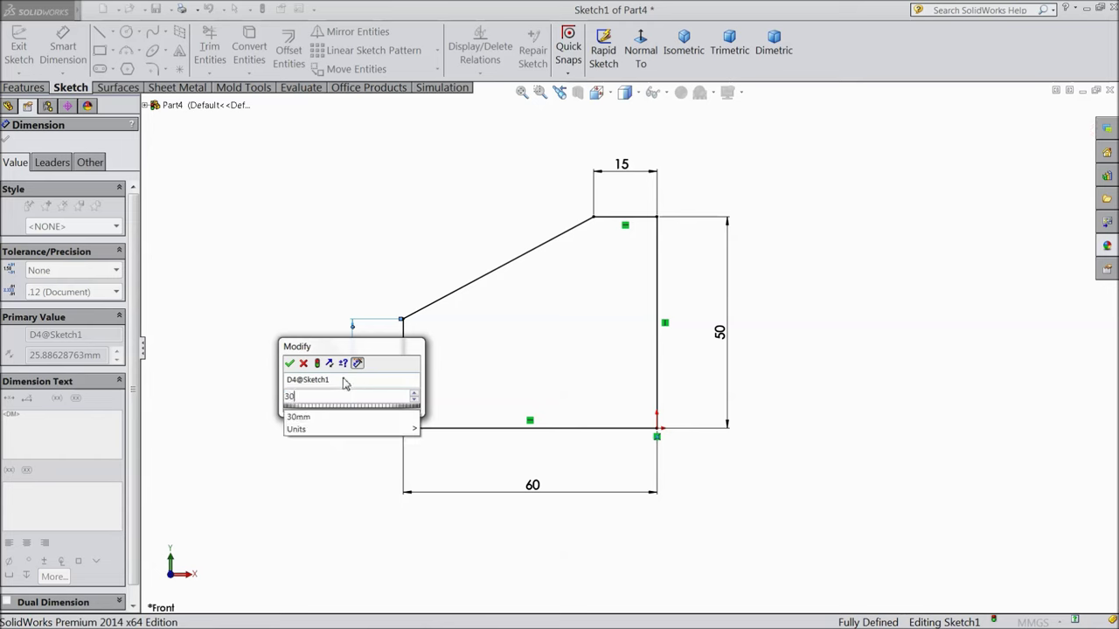
left_click(289, 365)
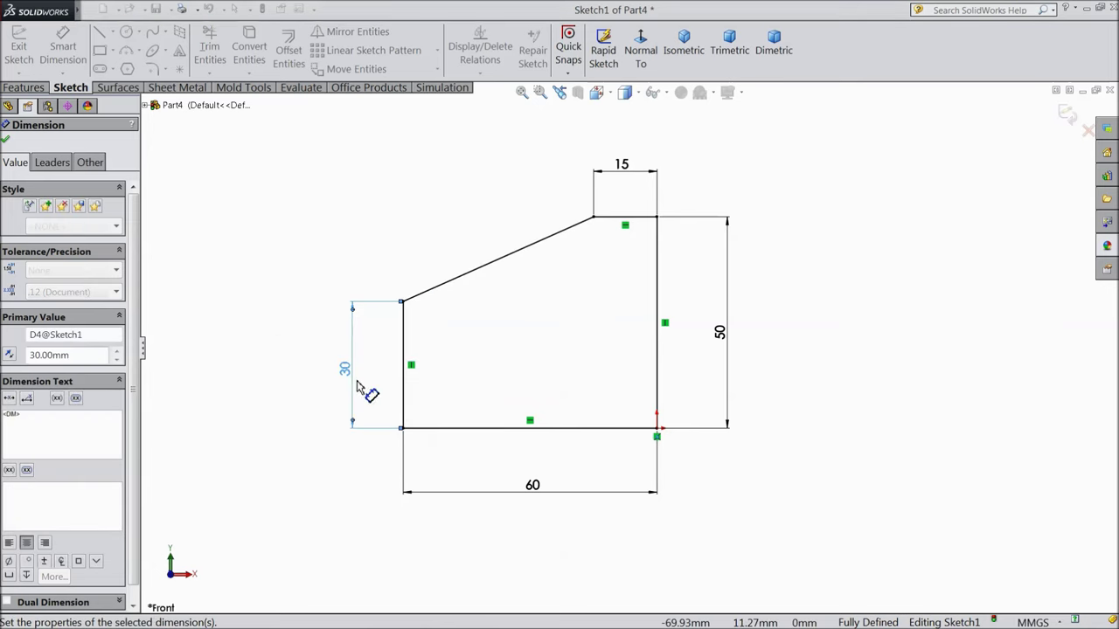
left_click(6, 140)
- Extrude the five-sided profile as a Mid Plane boss with a total depth of 42 mm
left_click(24, 87)
left_click(26, 50)
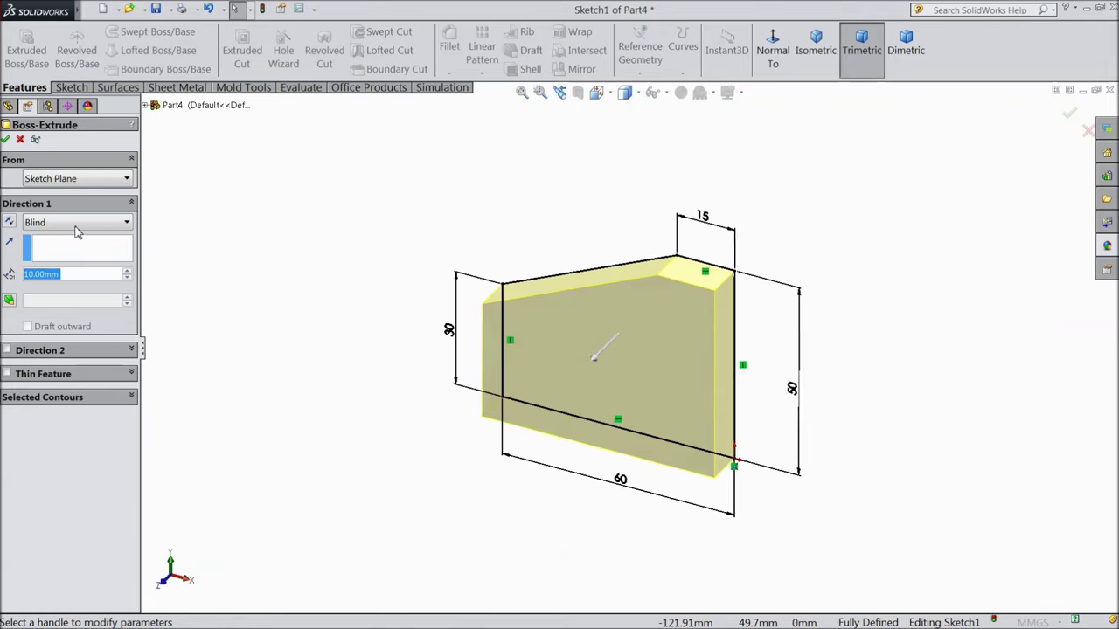
left_click(75, 223)
left_click(79, 295)
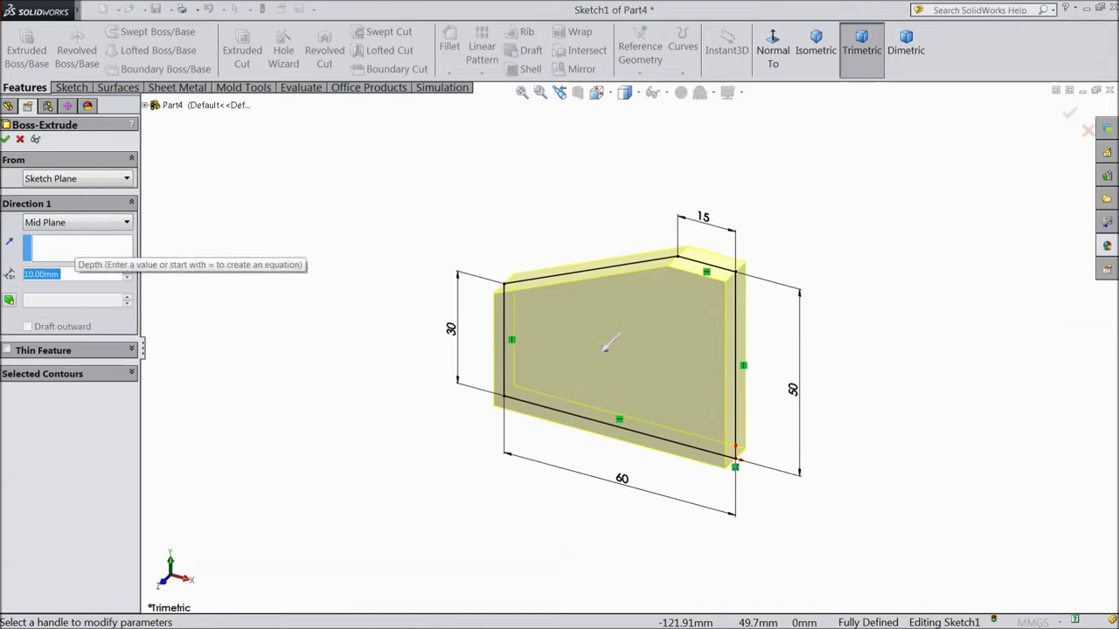
type("42")
key("Return")
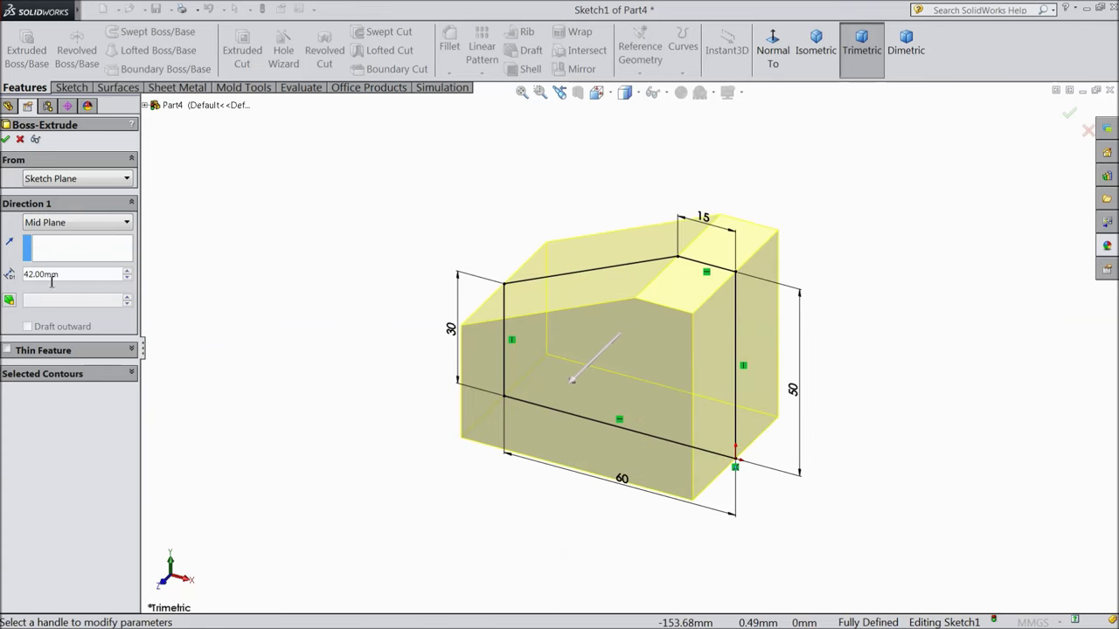
left_click(7, 140)
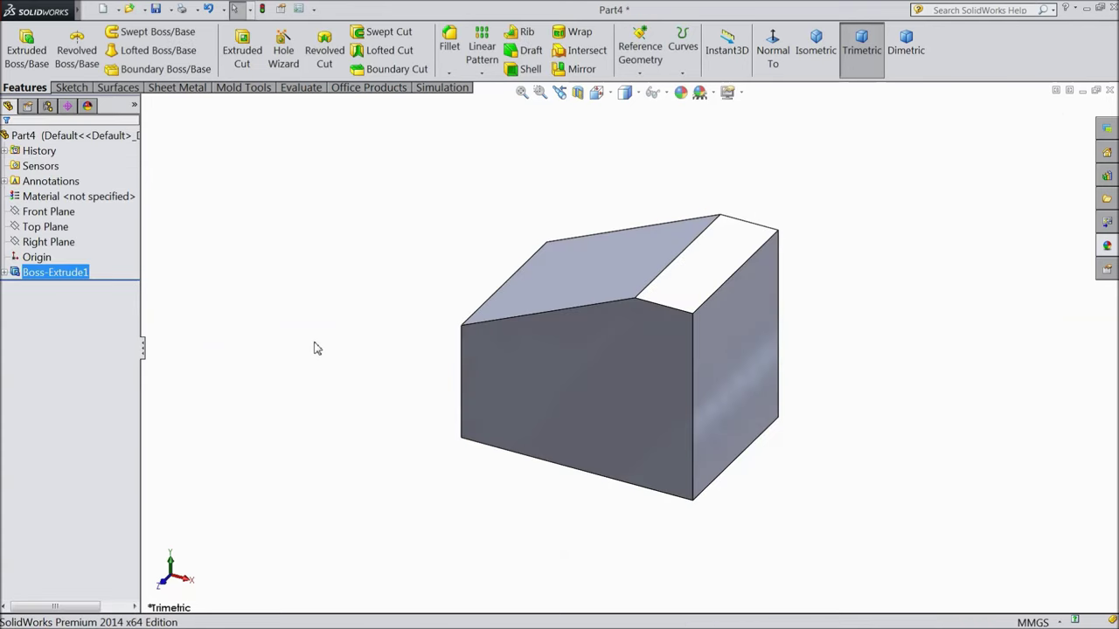
- Sketch a circle about 12 mm in diameter on the block's tall end face, centred about 29 mm directly above the origin
left_click(736, 395)
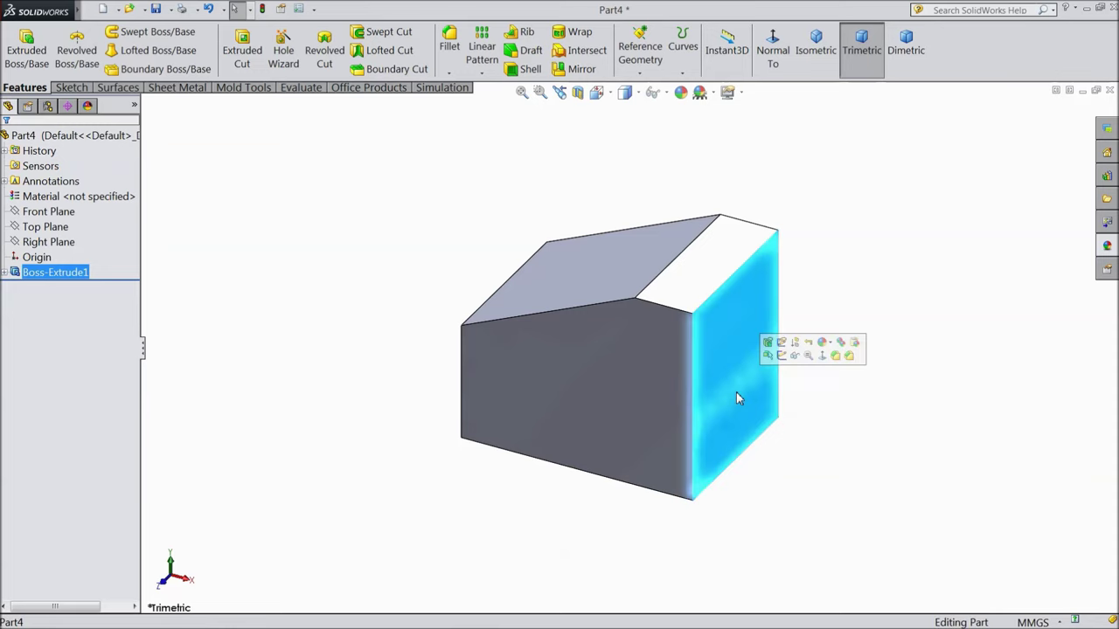
left_click(783, 359)
left_click(774, 54)
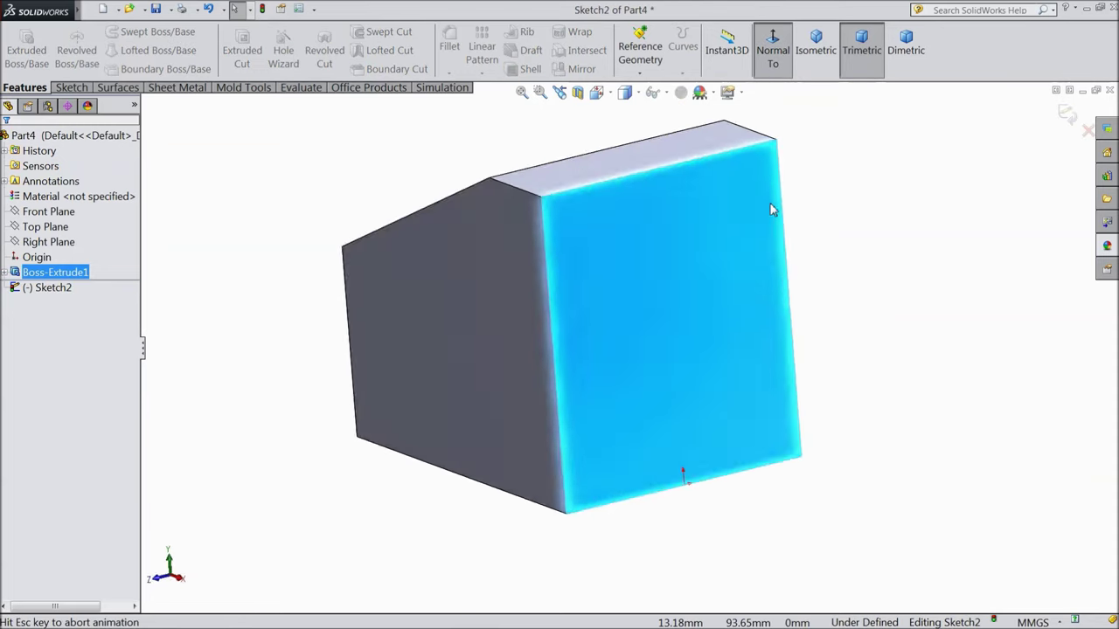
left_click(72, 87)
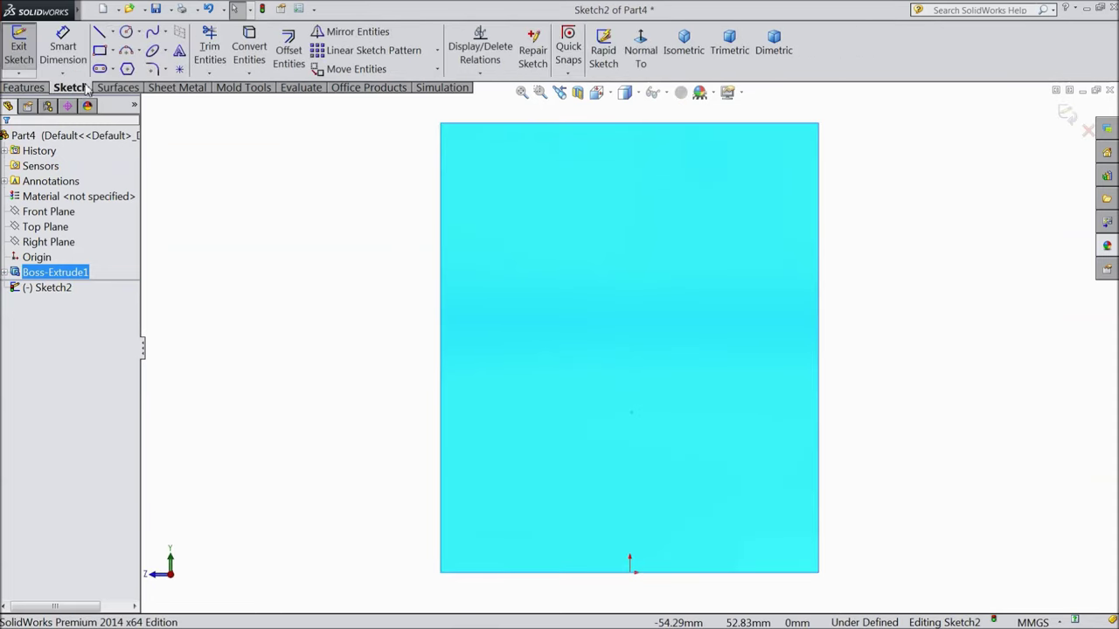
left_click(127, 33)
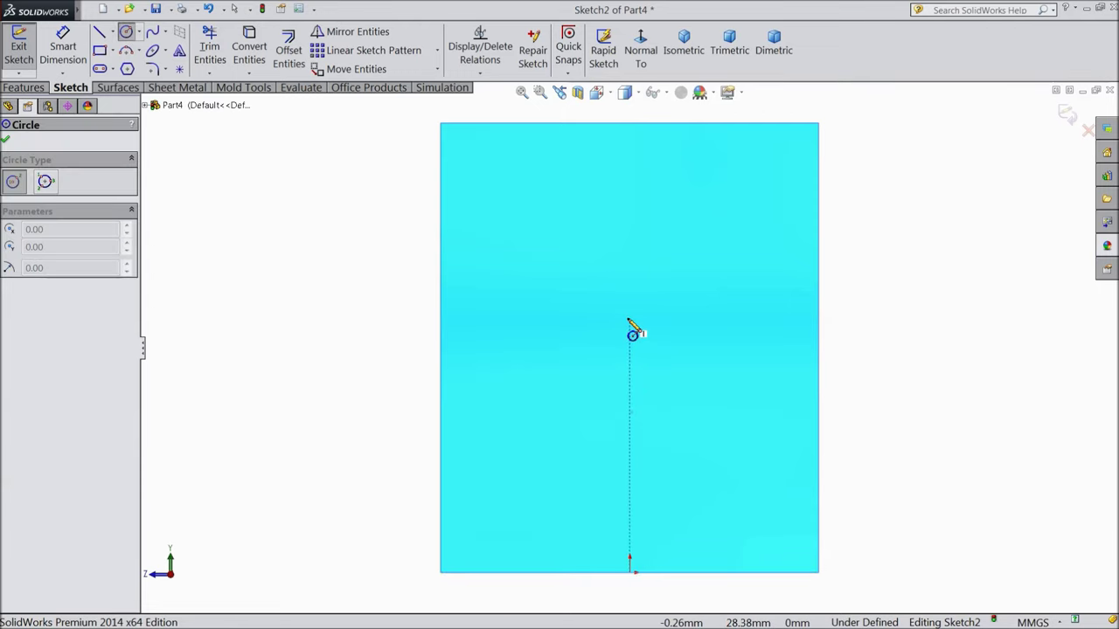
left_click(630, 316)
left_click(643, 377)
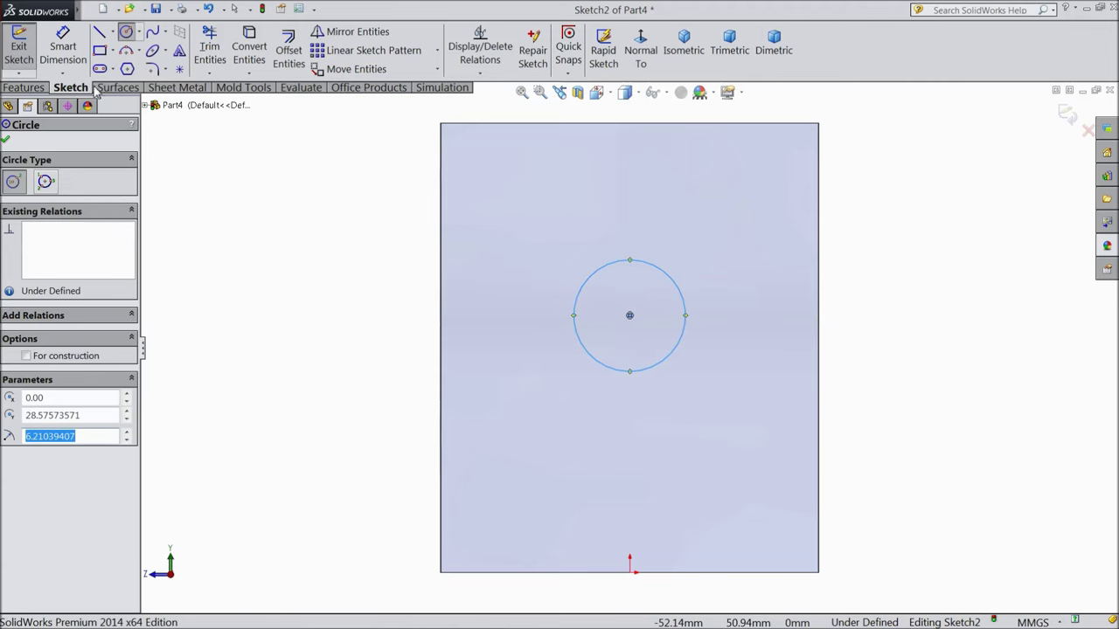
- Dimension the circle's diameter to 18 mm
left_click(63, 49)
left_click(687, 316)
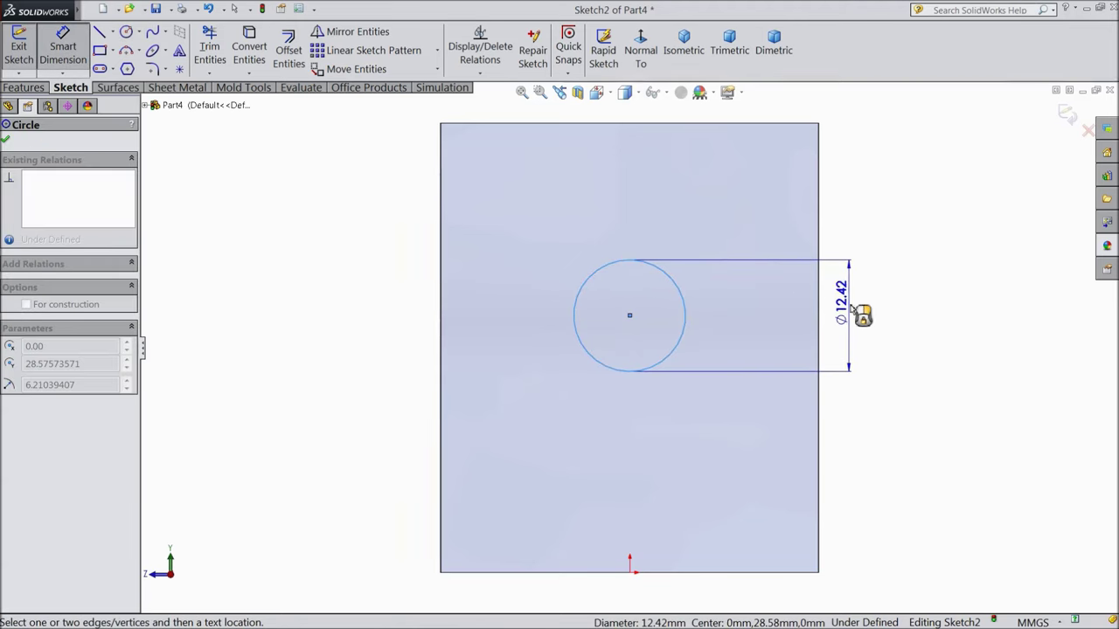
left_click(861, 315)
type("18")
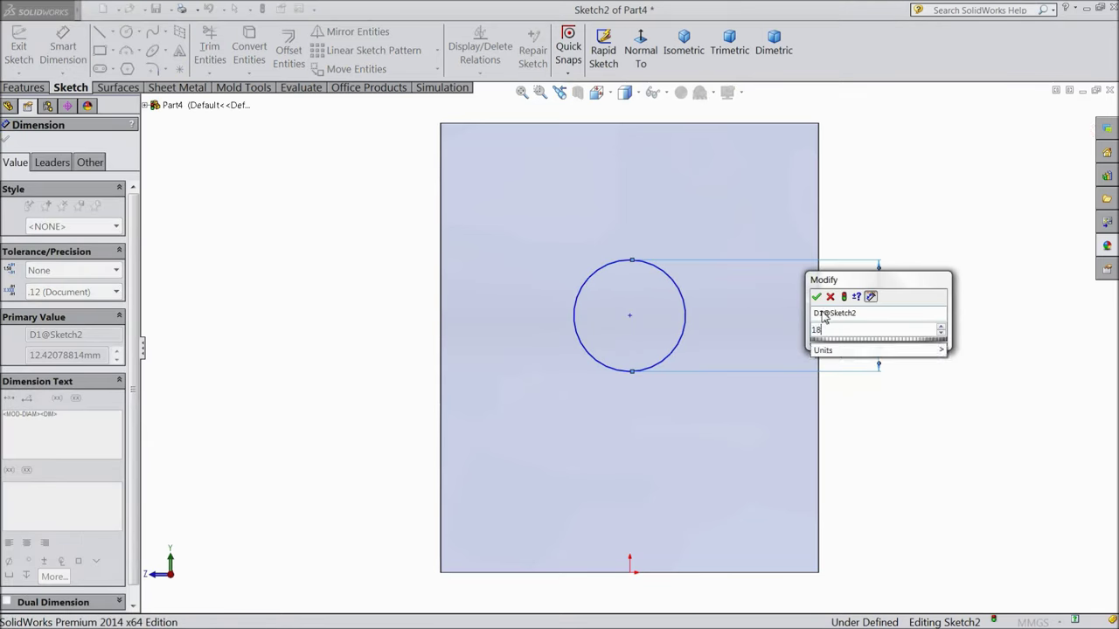
left_click(815, 296)
- Dimension the circle's centre at 25 mm above the bottom edge of the end face
left_click(698, 374)
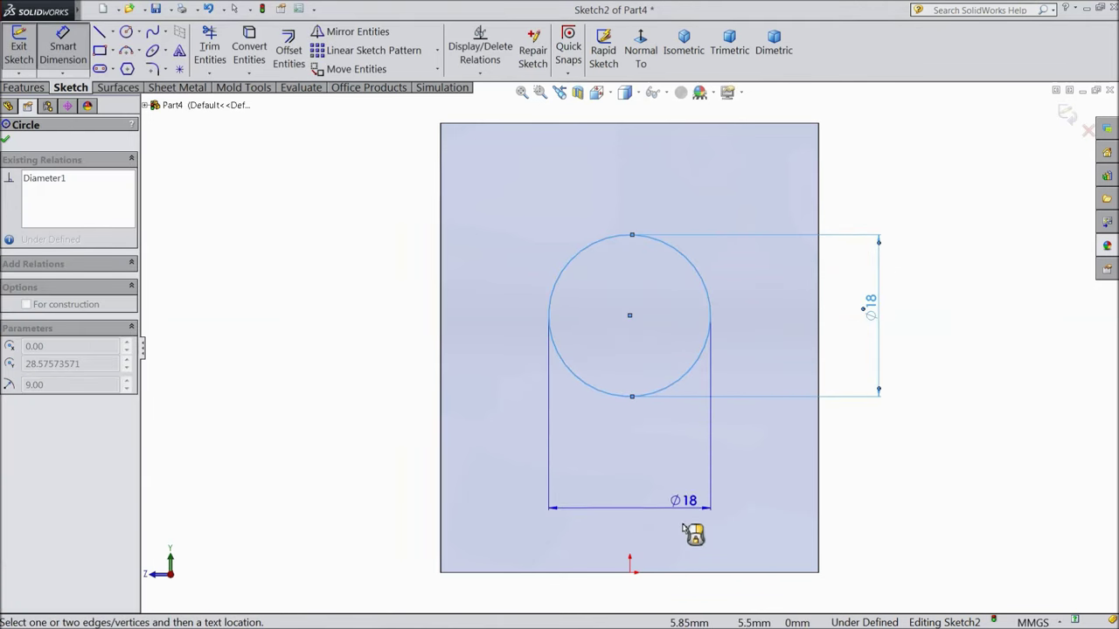
left_click(687, 573)
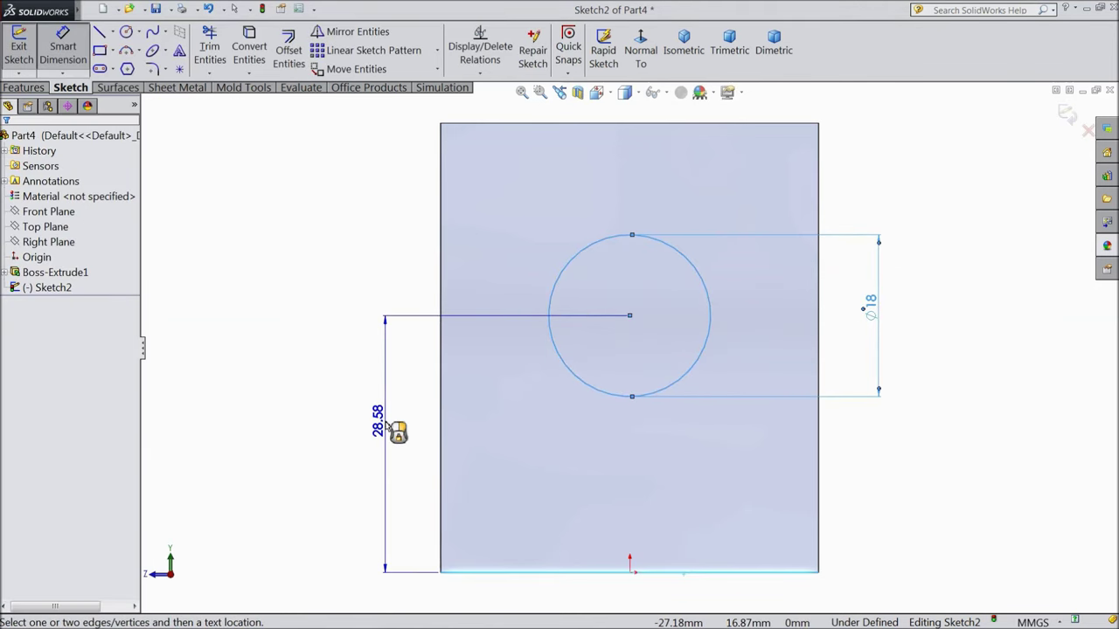
left_click(387, 425)
type("25")
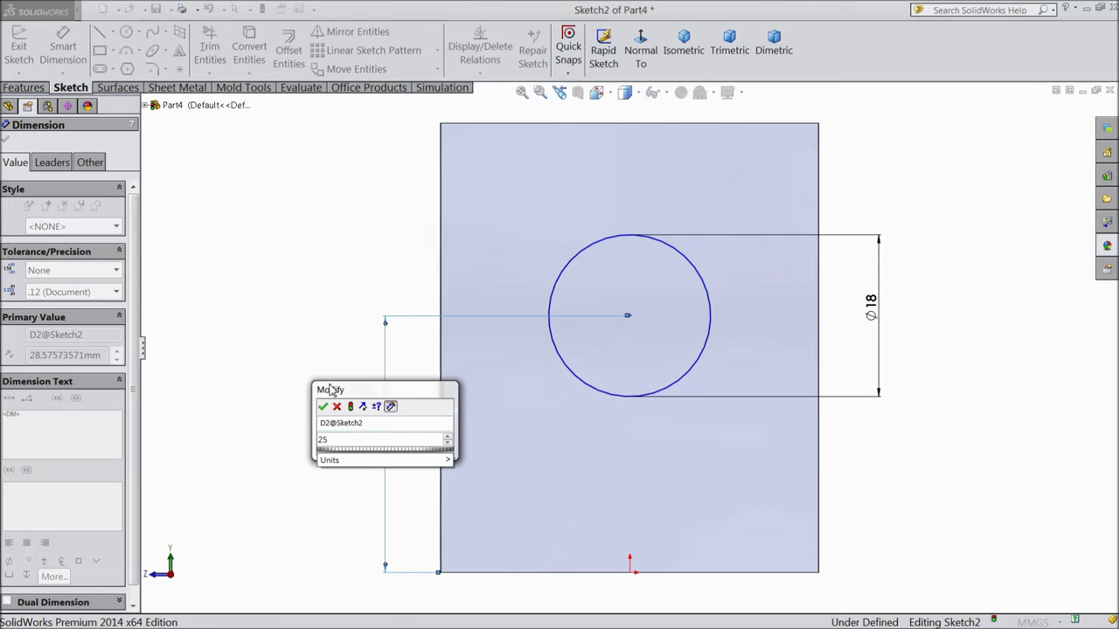
left_click(323, 406)
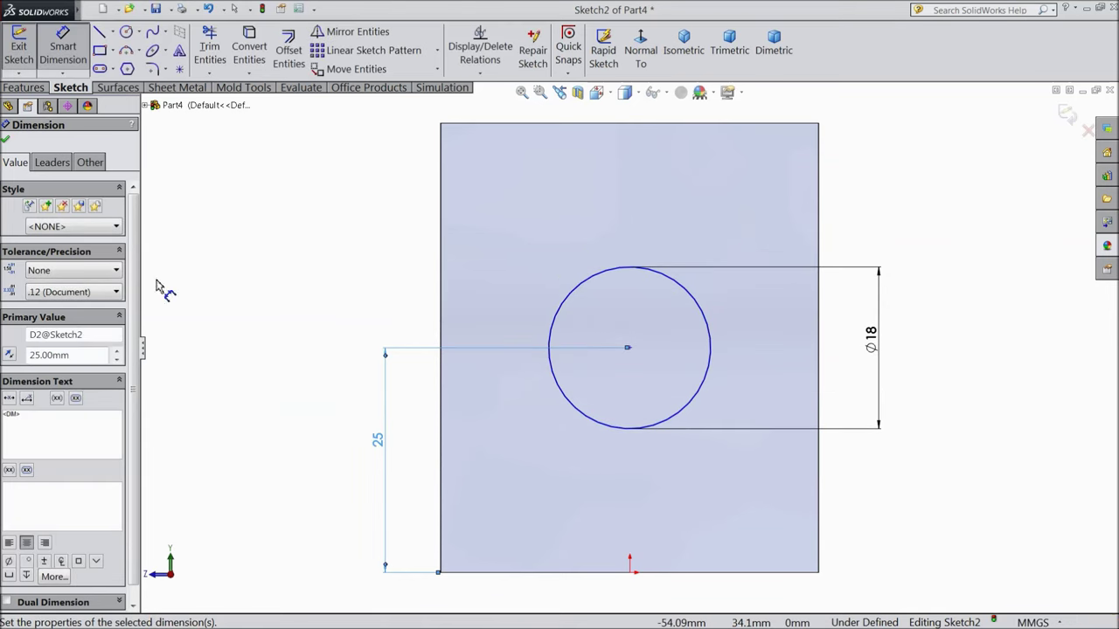
left_click(5, 140)
- Cut the 18 mm circle into the block as a Blind extruded cut 40 mm deep
left_click(24, 88)
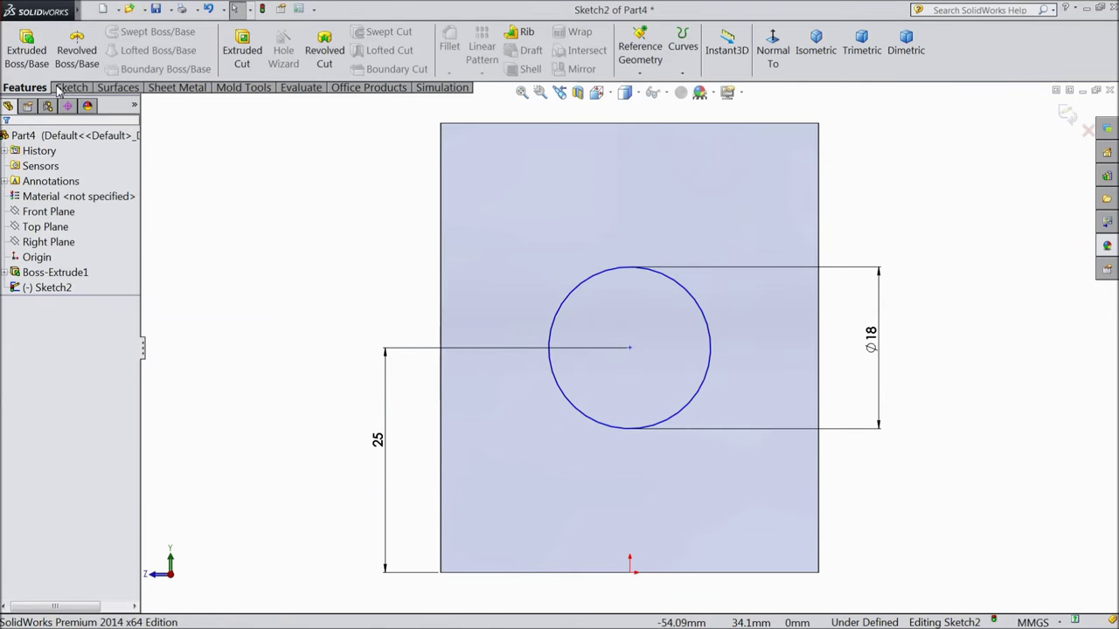
left_click(256, 55)
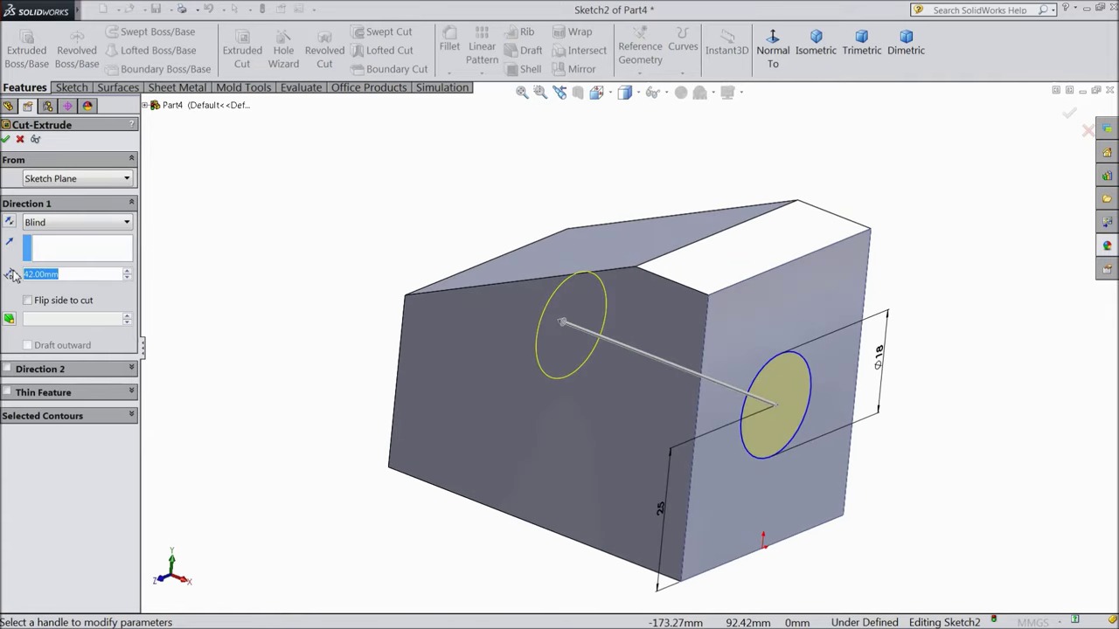
type("40")
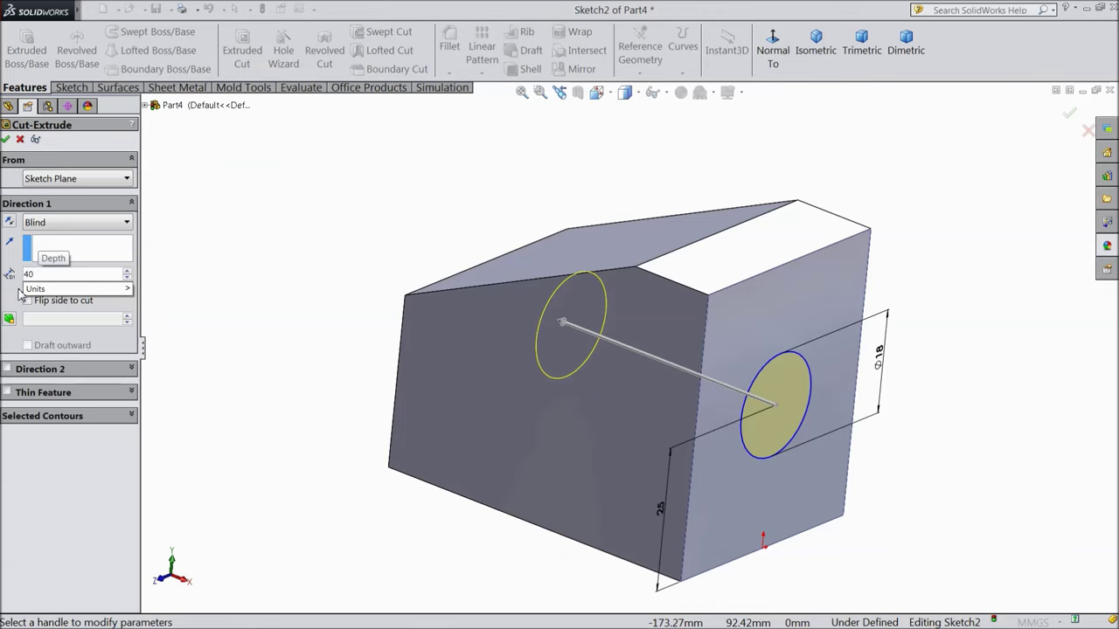
key("Return")
mouse_move(245, 305)
middle_mouse_down()
mouse_move(302, 320)
mouse_move(292, 288)
mouse_move(282, 354)
mouse_move(244, 299)
middle_mouse_up()
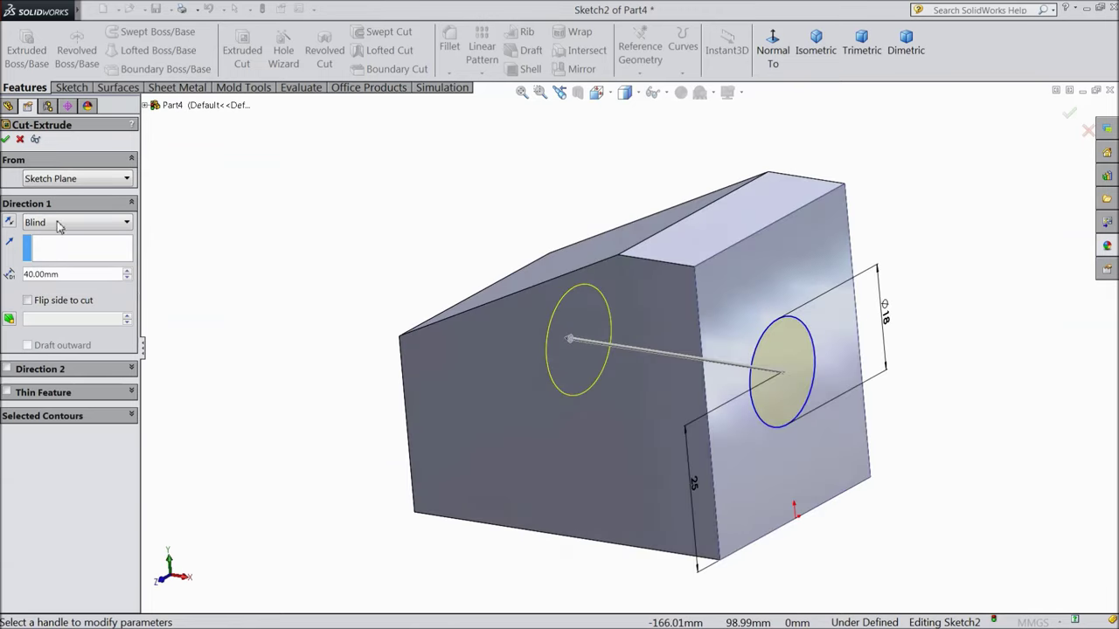
left_click(6, 140)
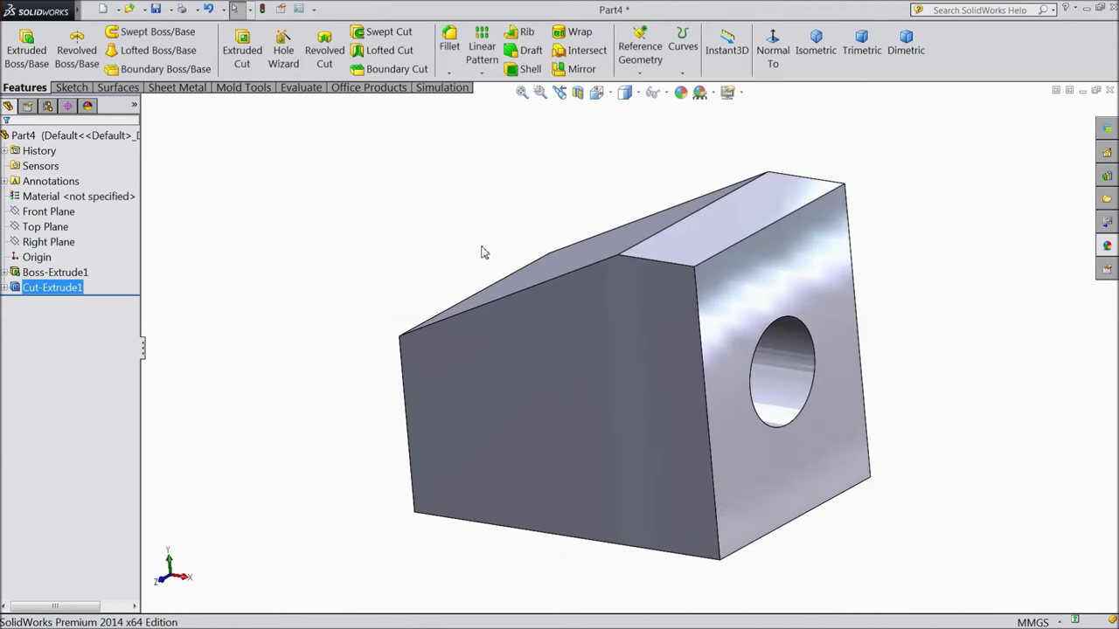
- Colour the whole sloped block part pink, RGB 255, 128, 255, from the standard swatches
mouse_move(482, 251)
middle_mouse_down()
mouse_move(410, 213)
mouse_move(404, 182)
mouse_move(425, 237)
mouse_move(402, 230)
mouse_move(481, 254)
middle_mouse_up()
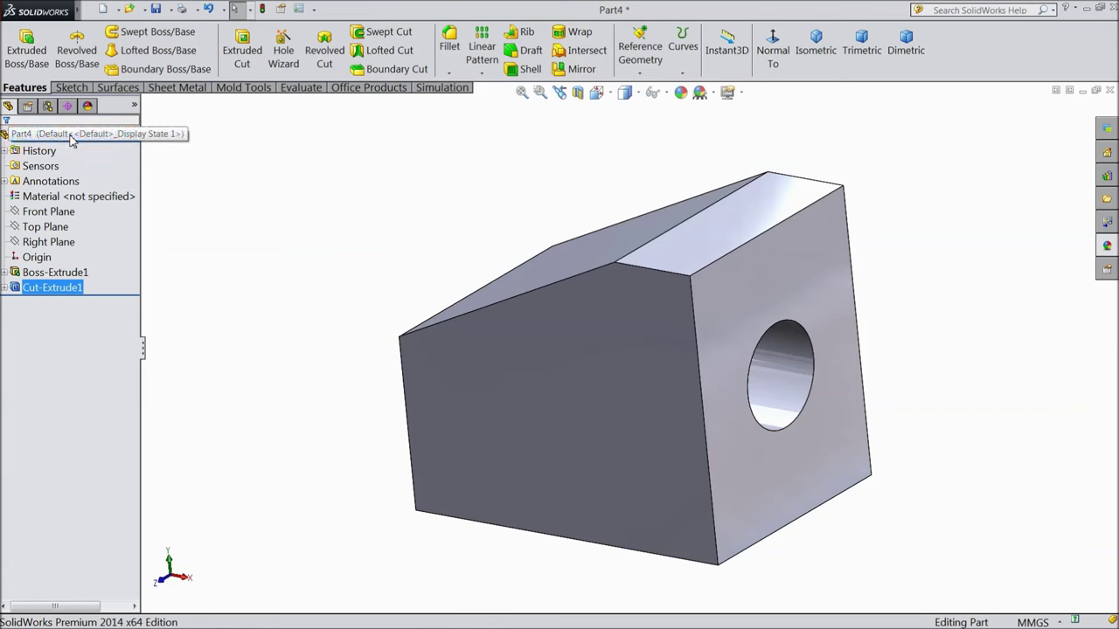
left_click(24, 136)
left_click(681, 92)
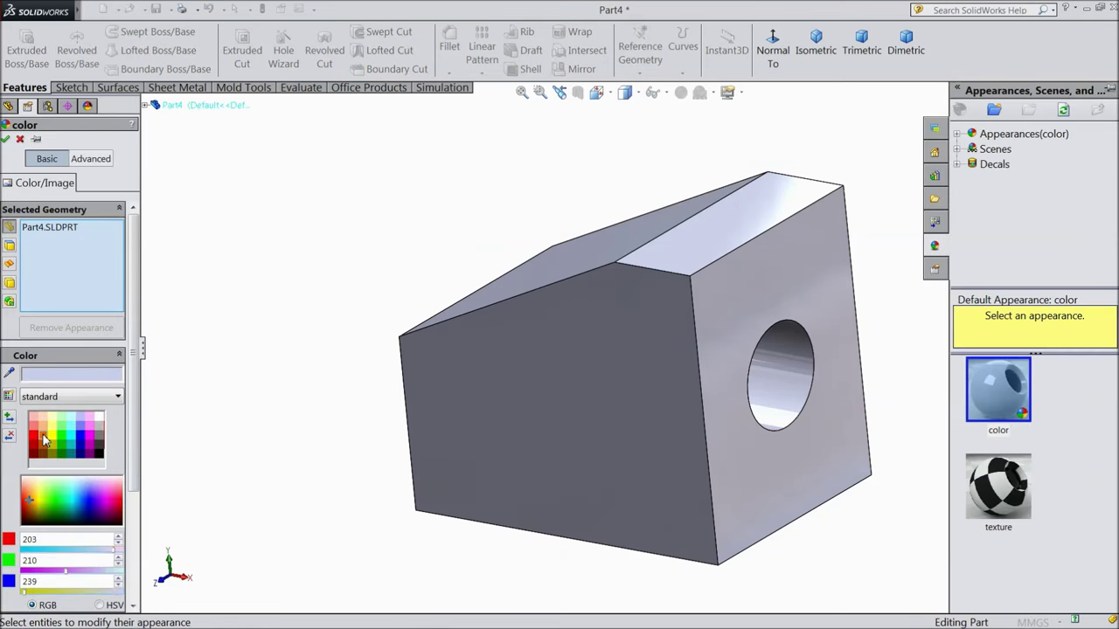
left_click(46, 439)
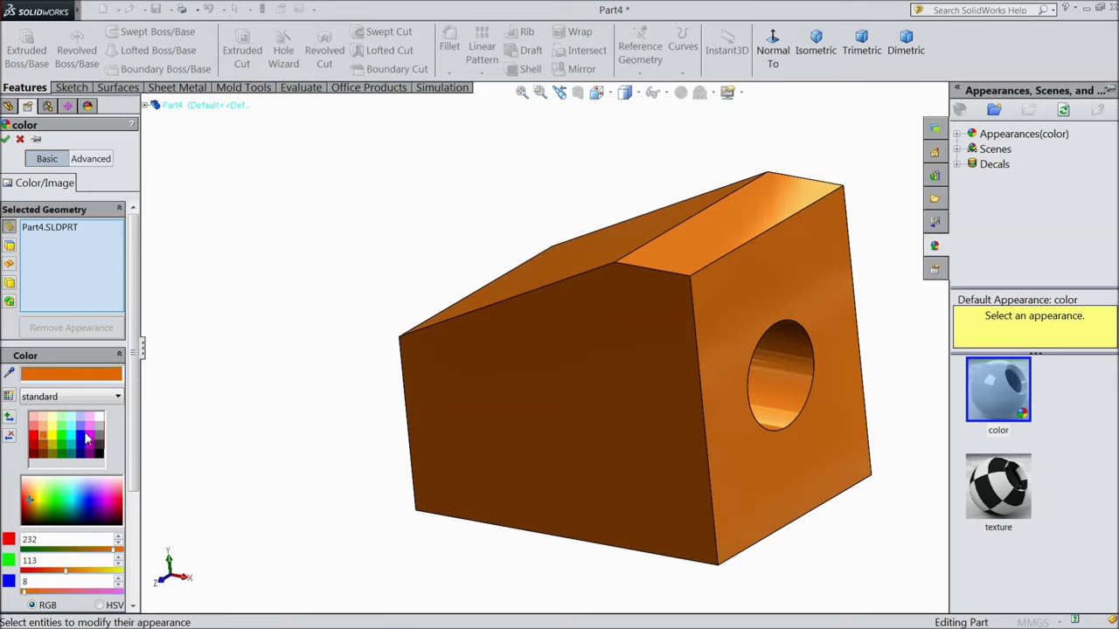
left_click(90, 428)
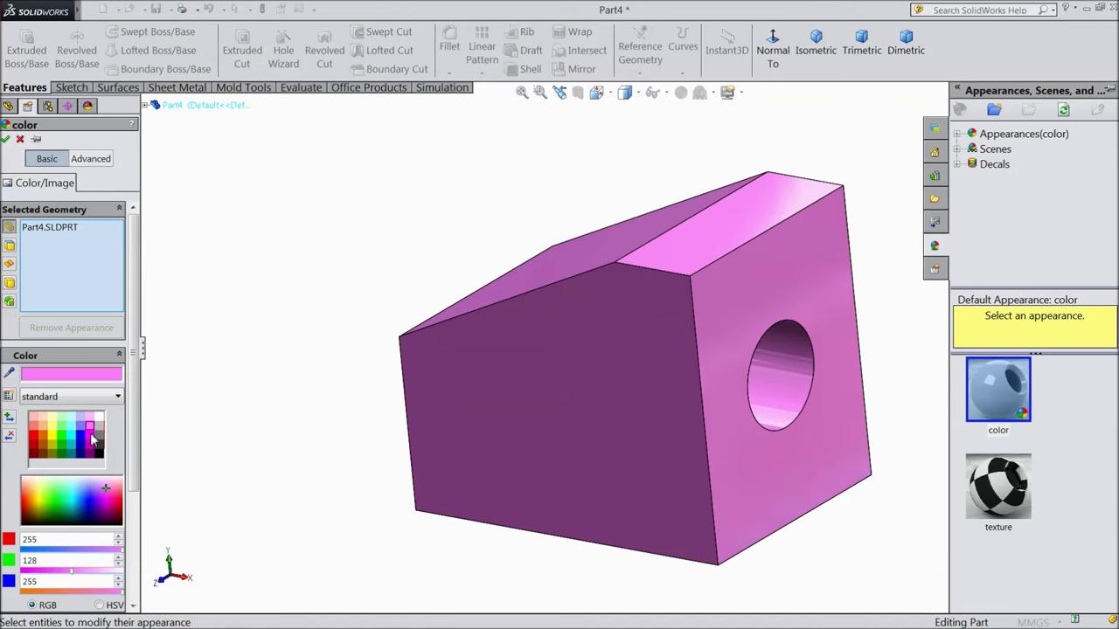
left_click(5, 138)
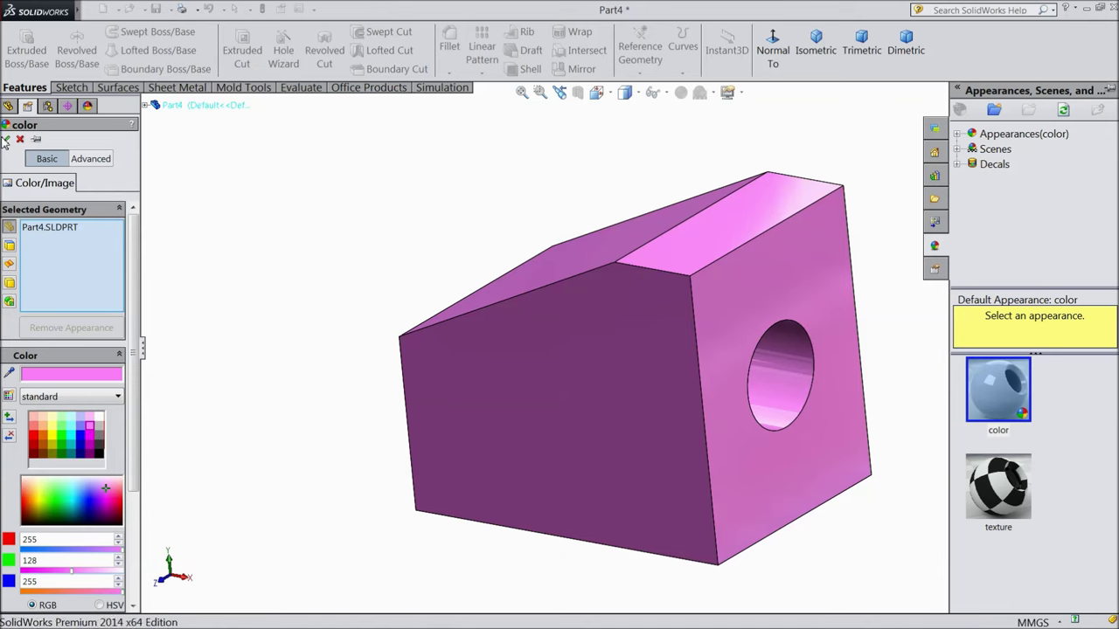
- Show the block in isometric view and save it as Part6 in the Bench Clamp folder
left_click(816, 48)
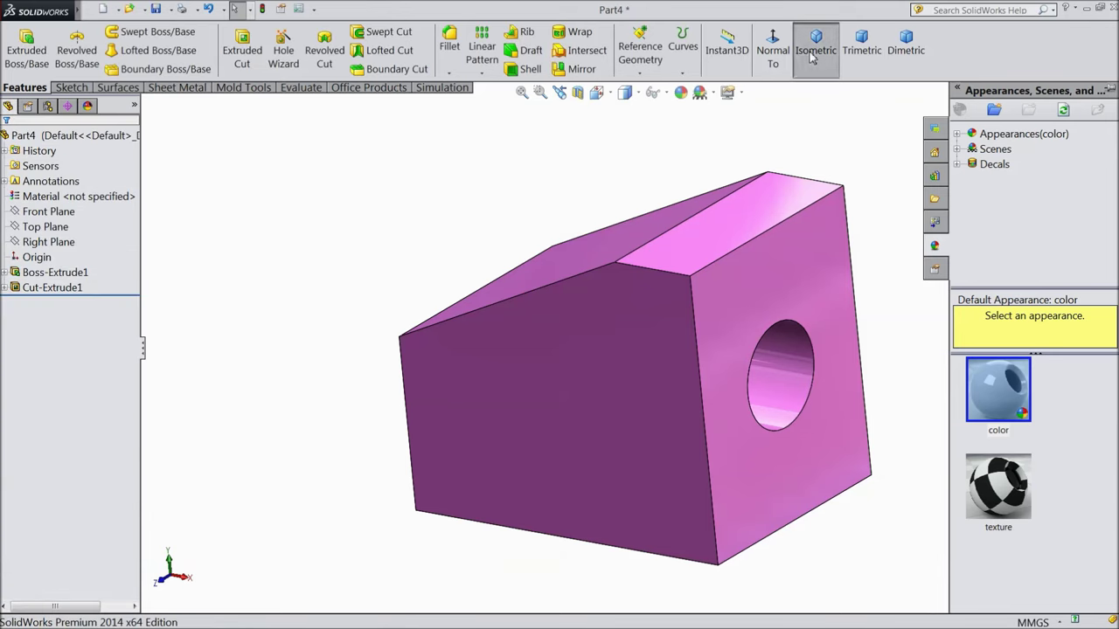
left_click(155, 9)
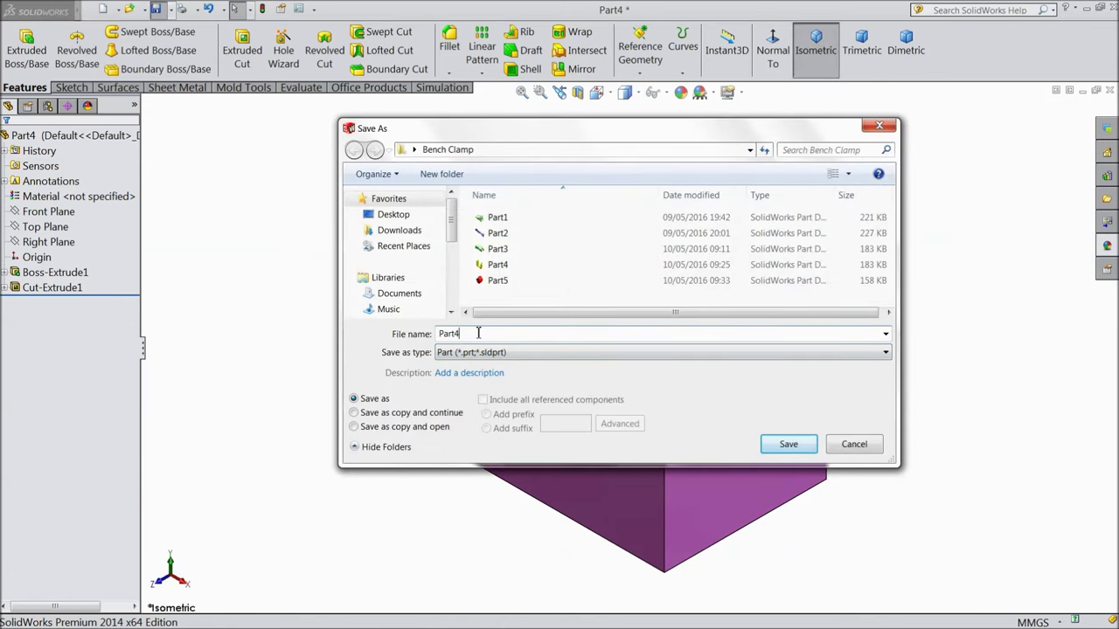
type("6")
left_click(786, 445)
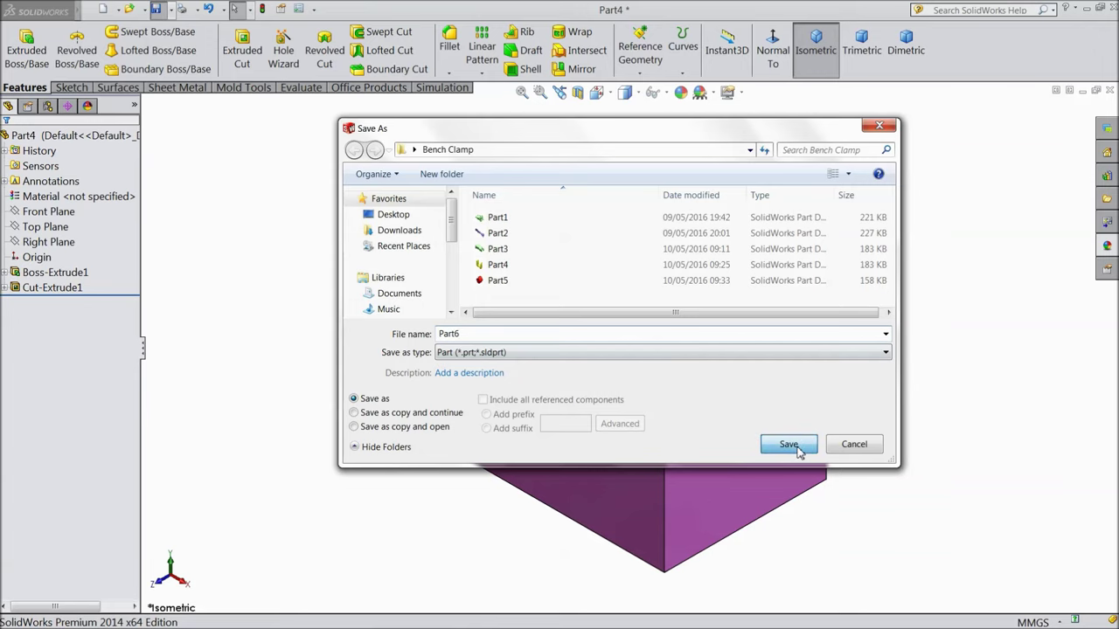
mouse_move(915, 411)
middle_mouse_down()
mouse_move(714, 292)
mouse_move(417, 253)
mouse_move(512, 350)
mouse_move(467, 222)
mouse_move(494, 222)
mouse_move(428, 233)
mouse_move(462, 235)
middle_mouse_up()
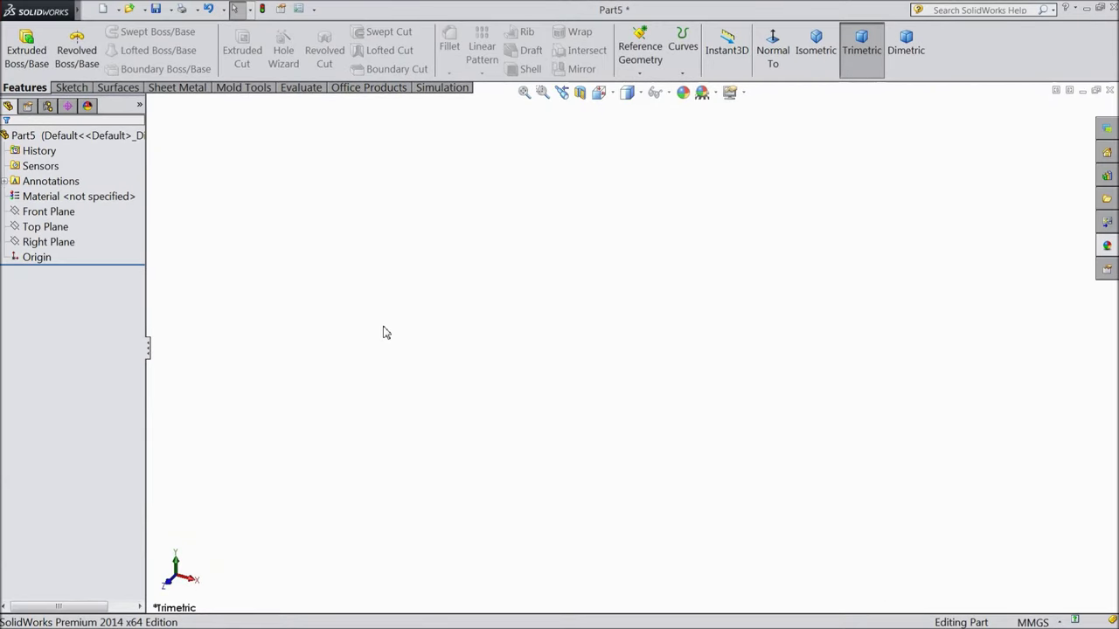
- Sketch a circle about 81 mm in diameter on the Front Plane, centred on the origin
left_click(48, 211)
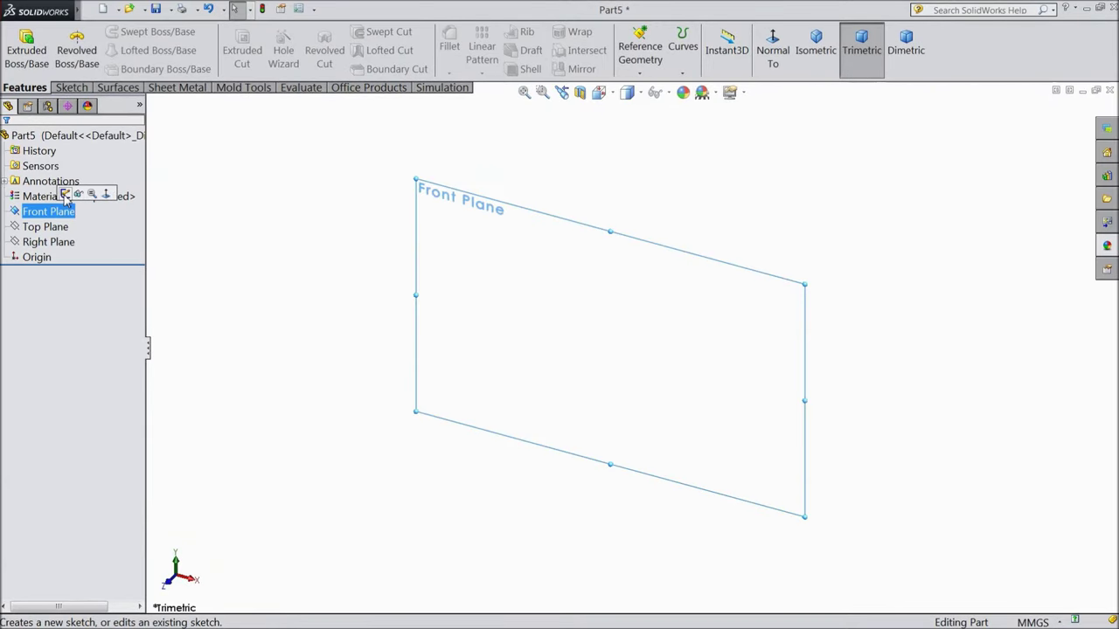
left_click(66, 196)
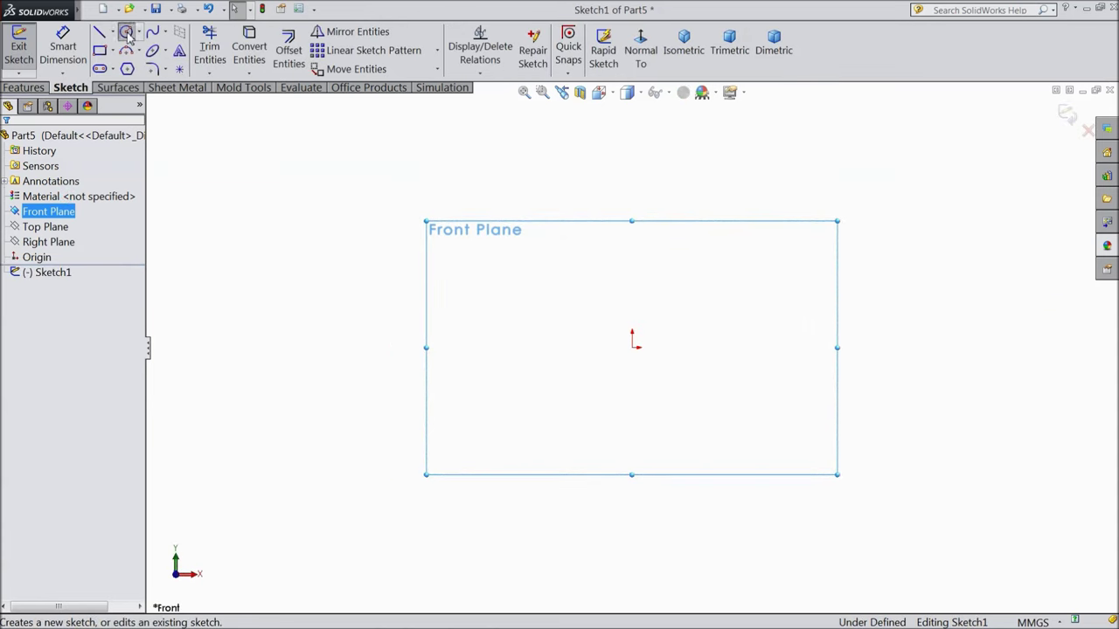
left_click(127, 33)
left_click(632, 348)
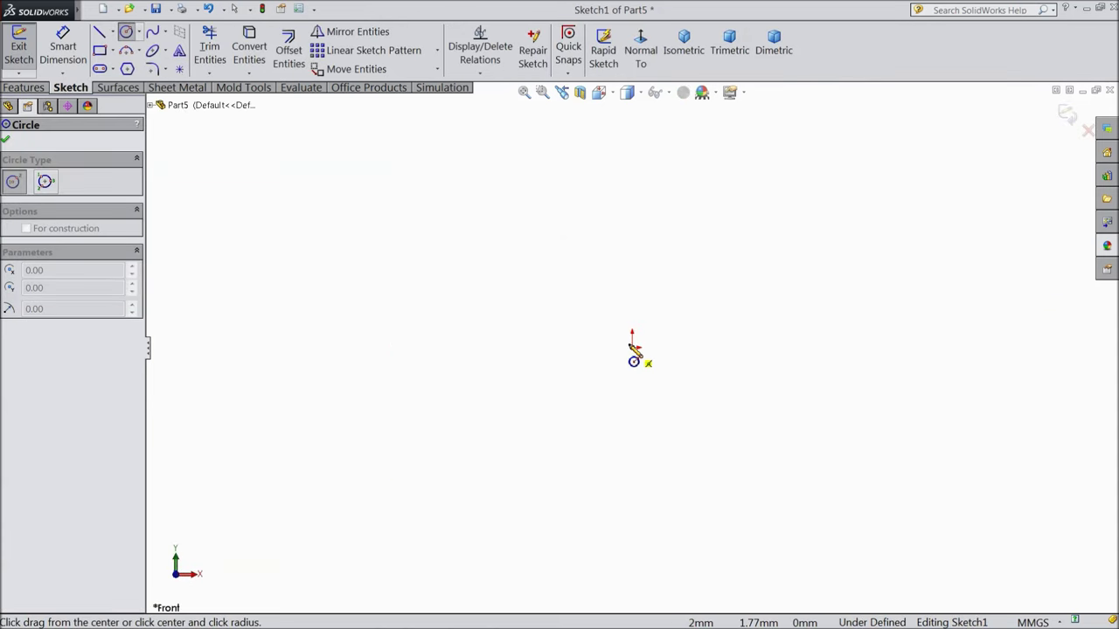
left_click(566, 282)
- Dimension the origin-centred circle's diameter to 6 mm
left_click(45, 57)
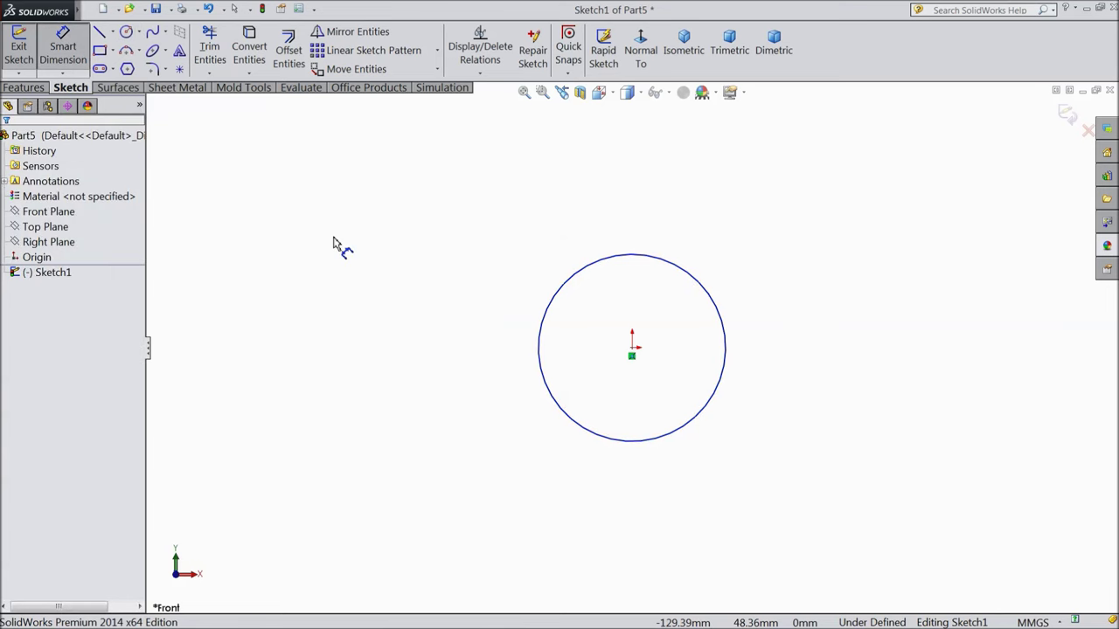
left_click(543, 371)
left_click(464, 343)
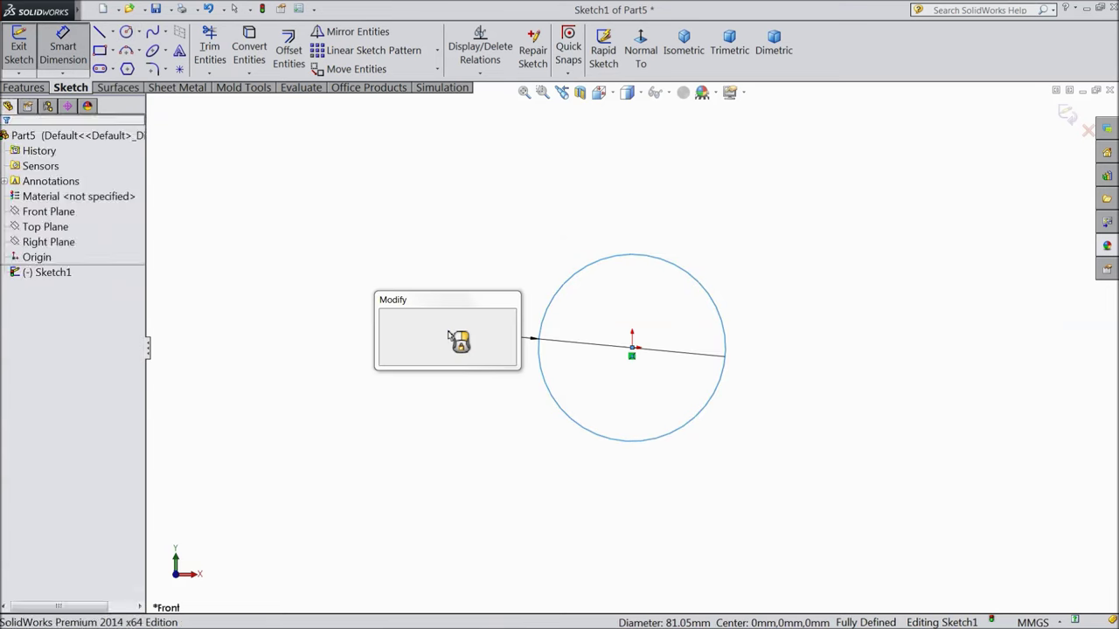
type("6")
left_click(387, 318)
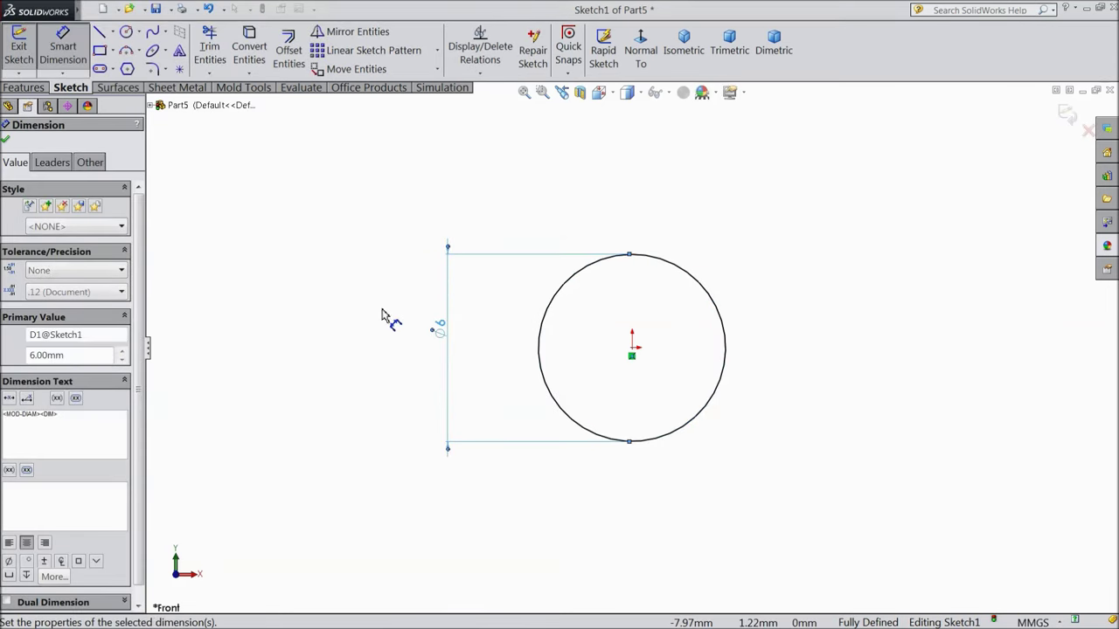
- Extrude the 6 mm circle into a rod 85 mm long using the Mid Plane end condition
left_click(23, 87)
left_click(26, 53)
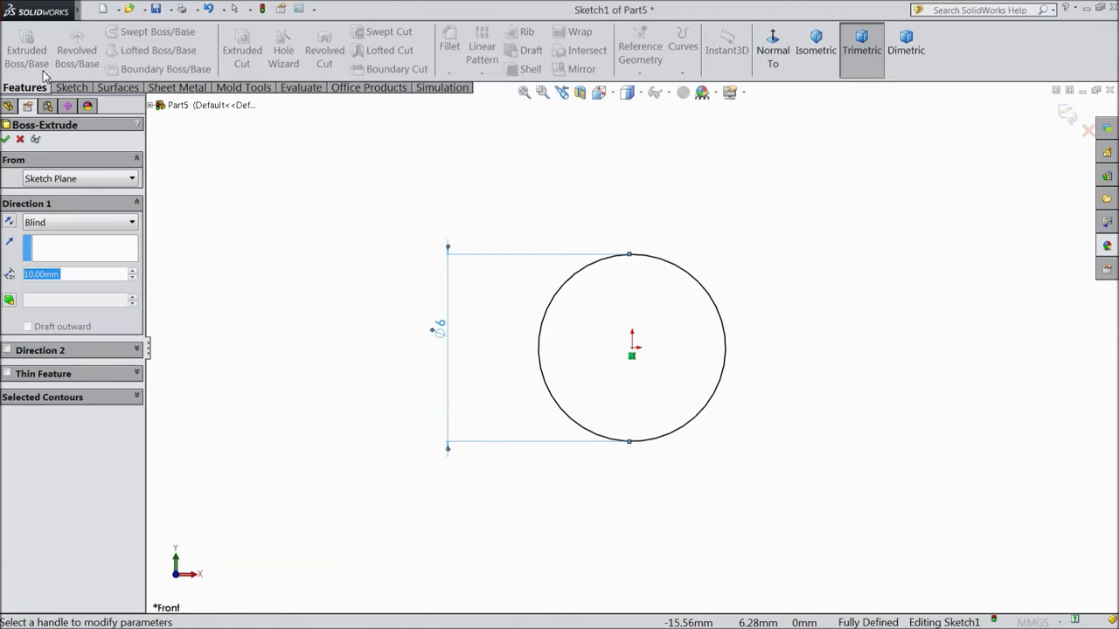
left_click(79, 227)
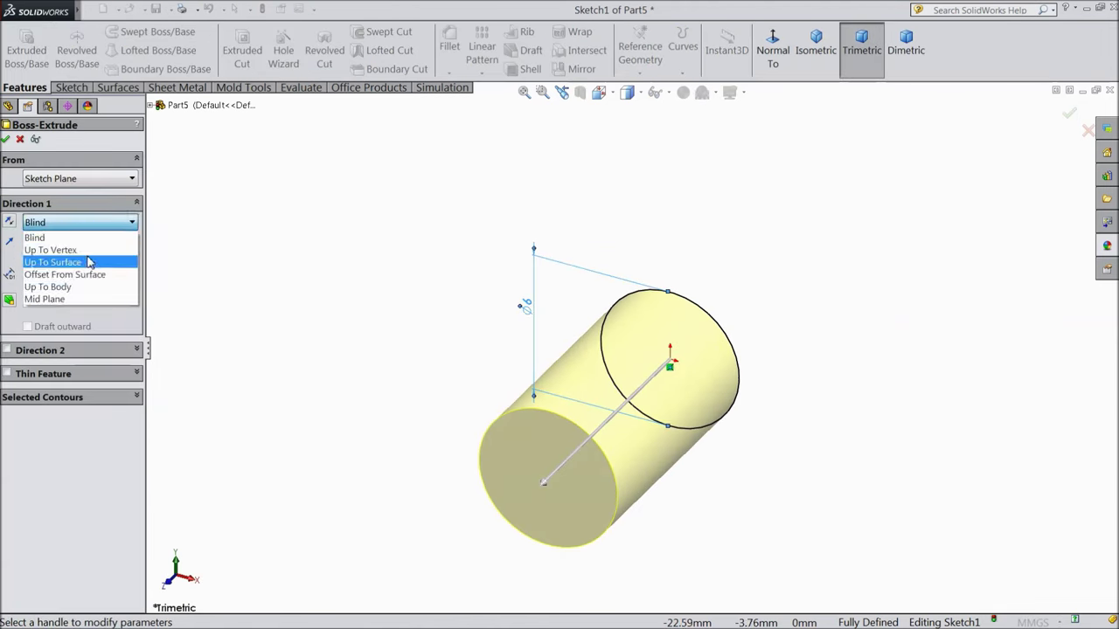
left_click(83, 297)
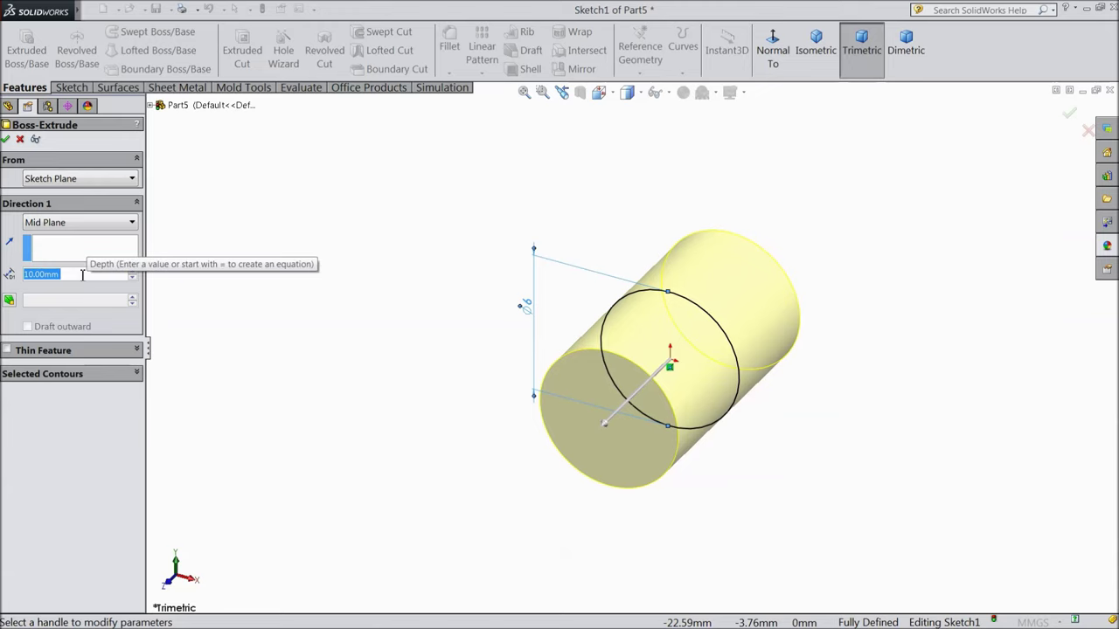
type("85")
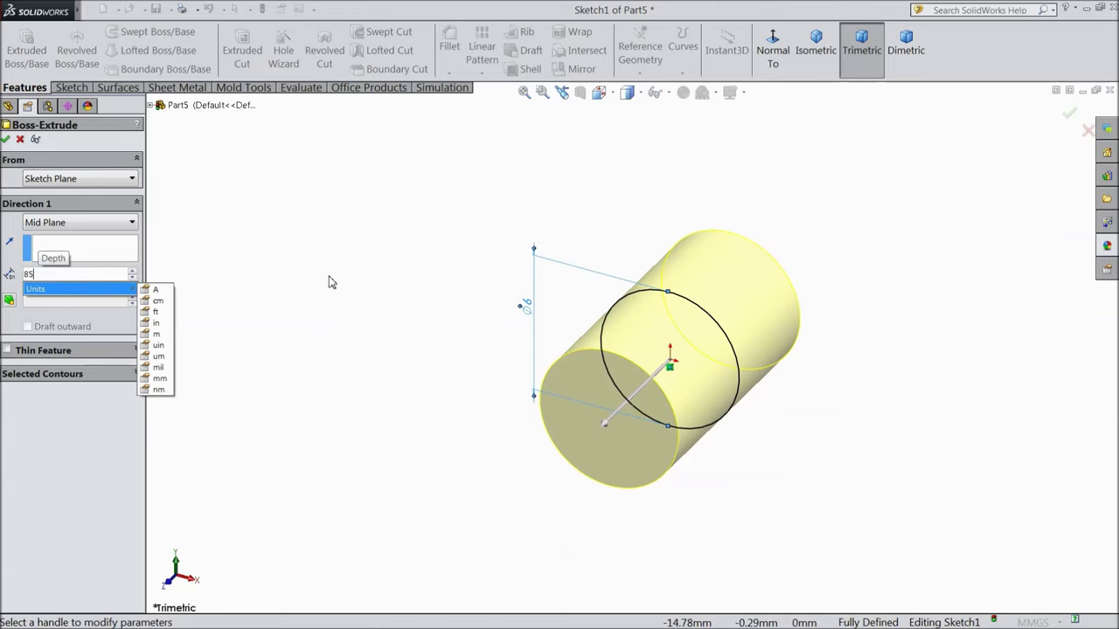
key("Return")
key("f")
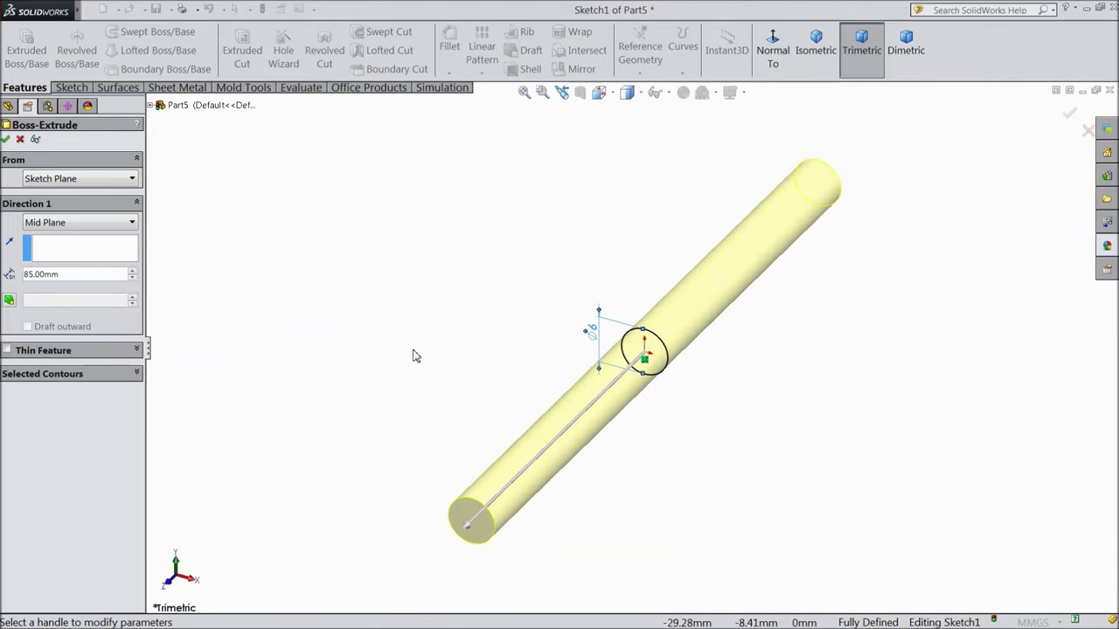
left_click(7, 139)
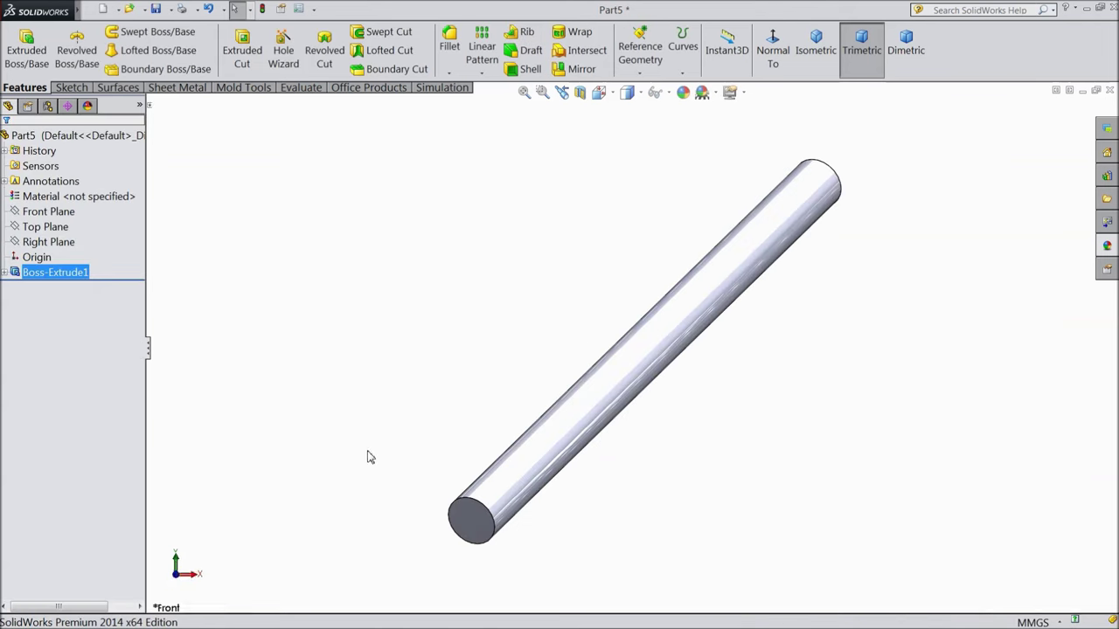
- Sketch a circle about 13 mm in diameter on the rod's front end face, centred on the origin
left_click(472, 531)
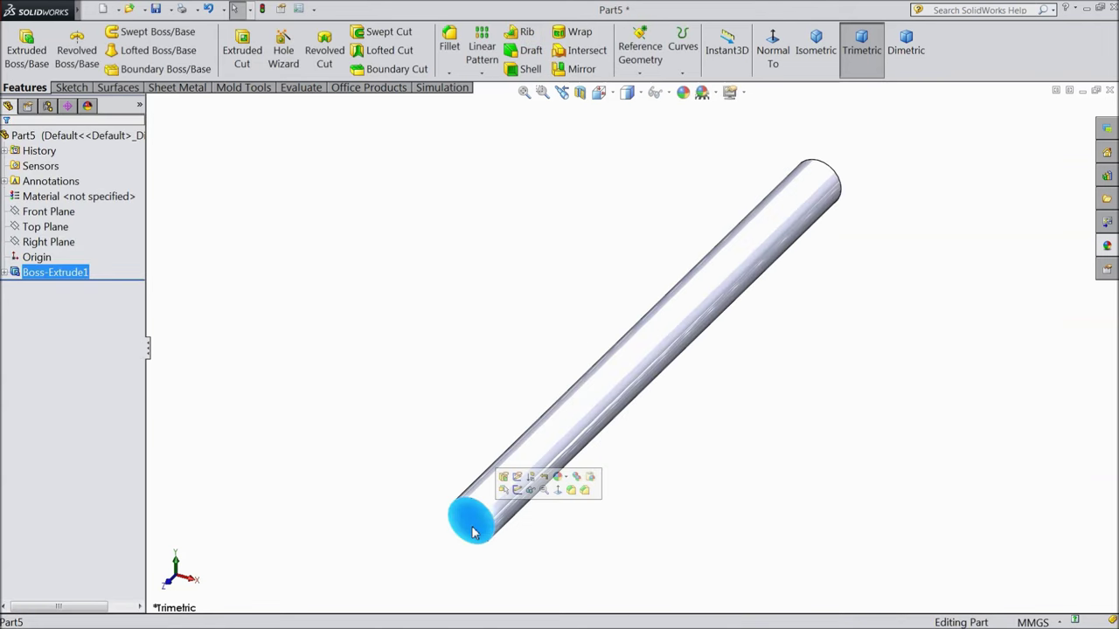
left_click(517, 491)
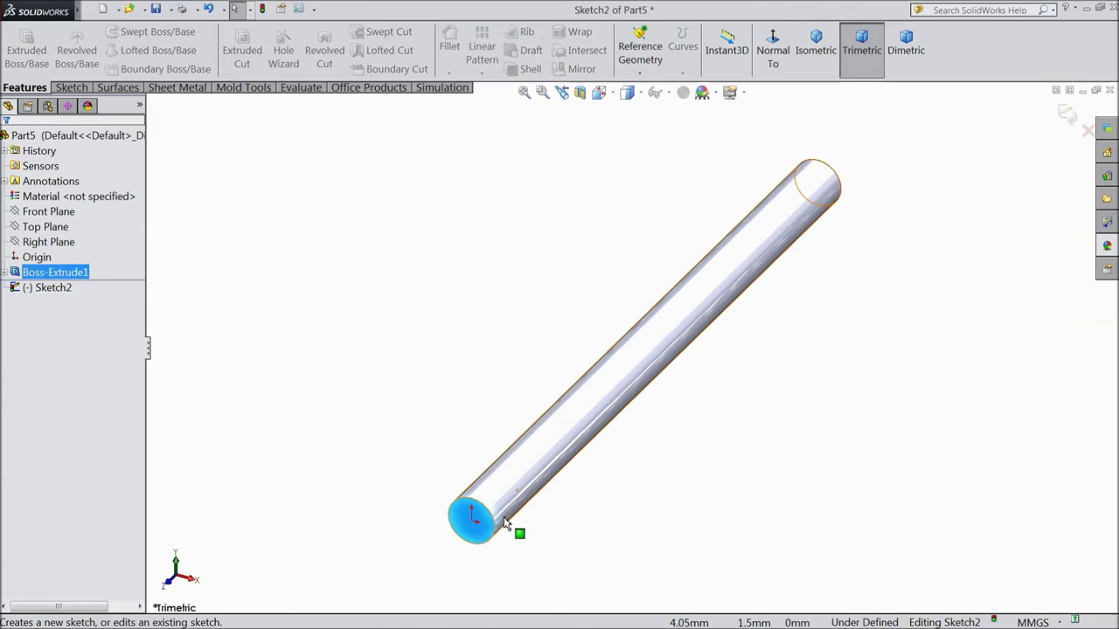
left_click(71, 88)
left_click(126, 32)
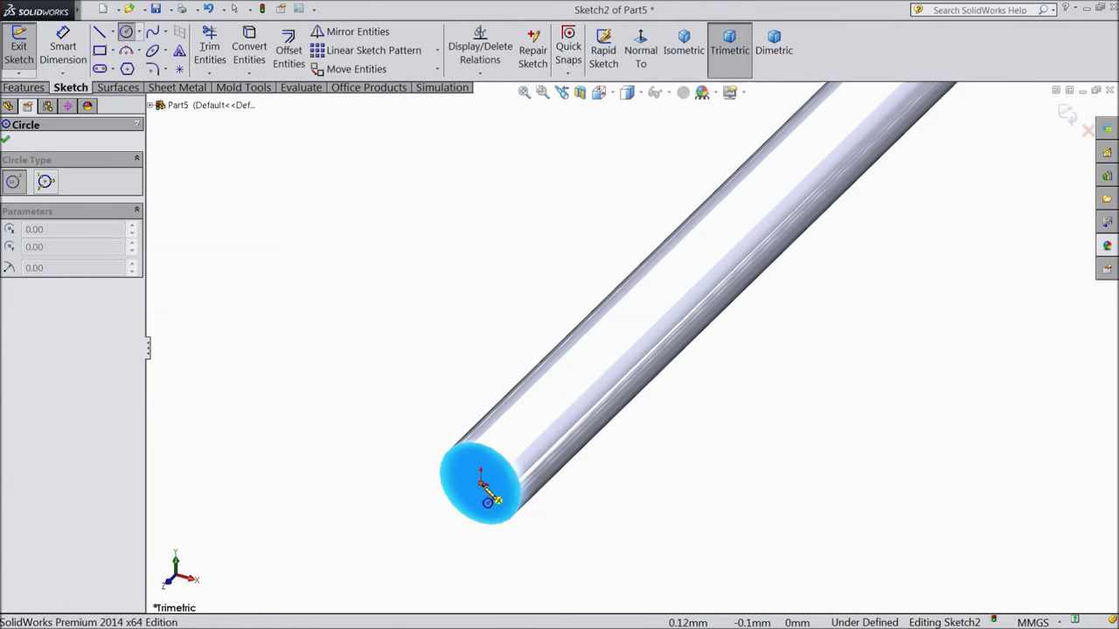
left_click(483, 488)
left_click(432, 399)
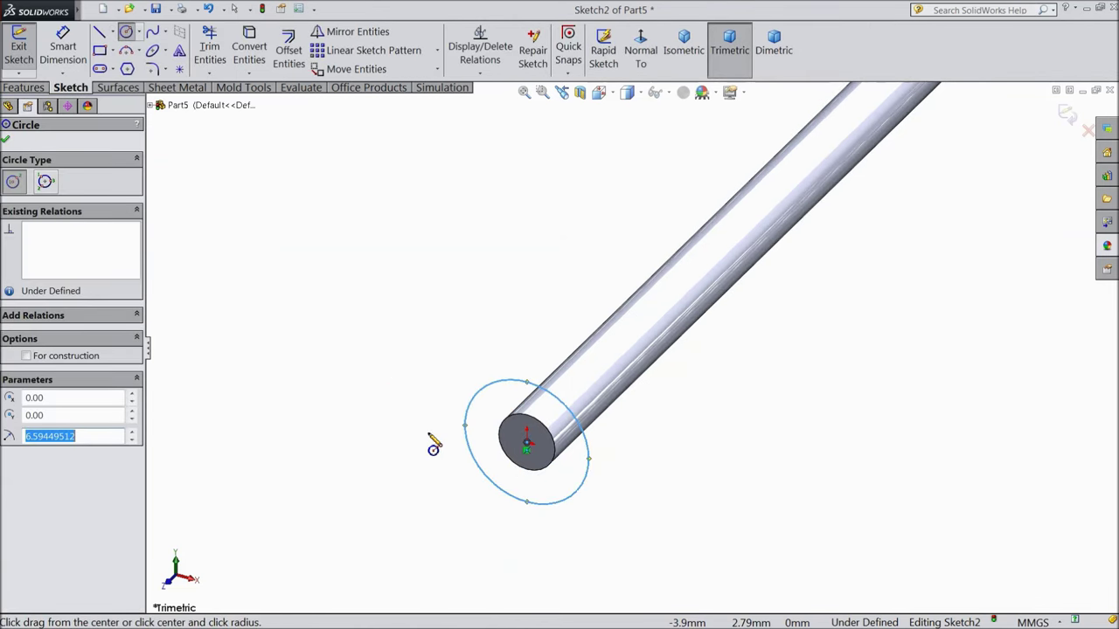
- Dimension the diameter of the circle around the rod's end to 10 mm
left_click(63, 51)
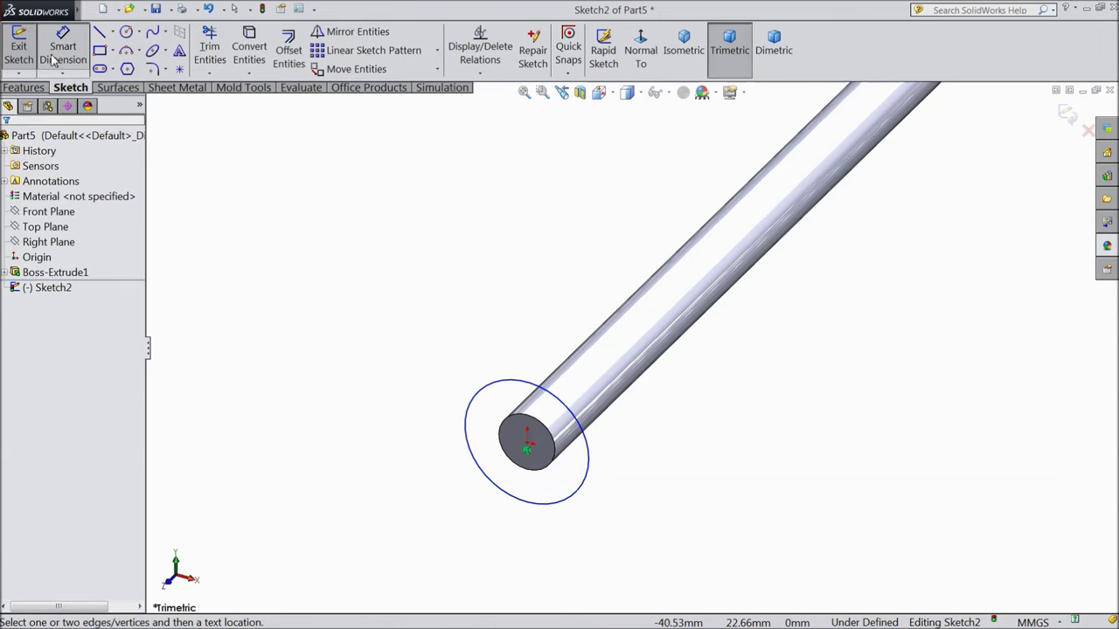
left_click(487, 480)
left_click(369, 409)
type("1")
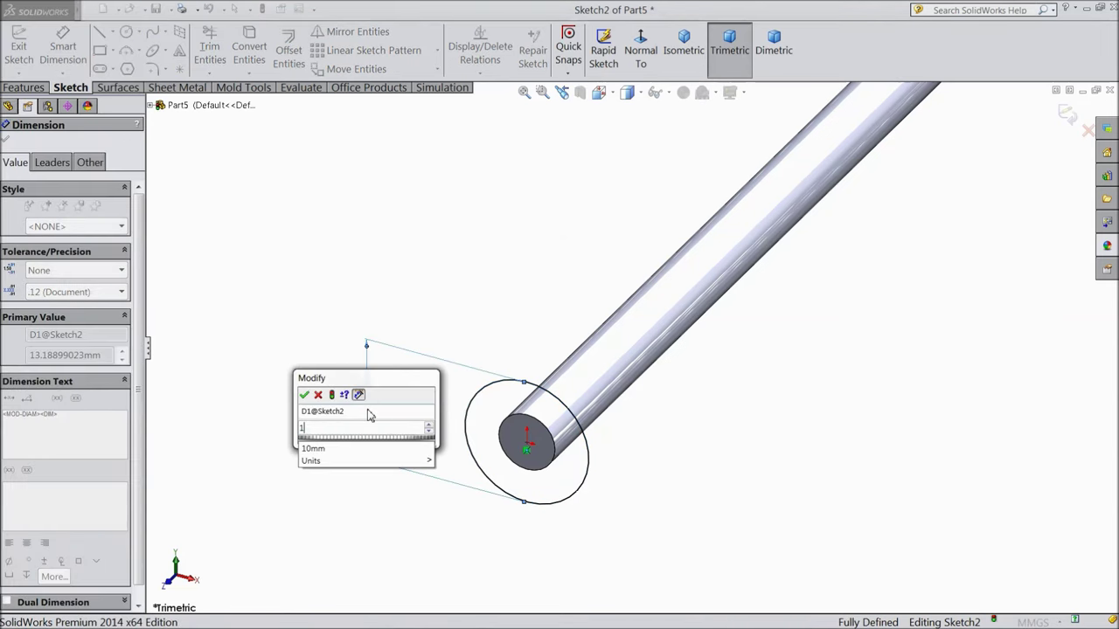
type("0")
left_click(305, 395)
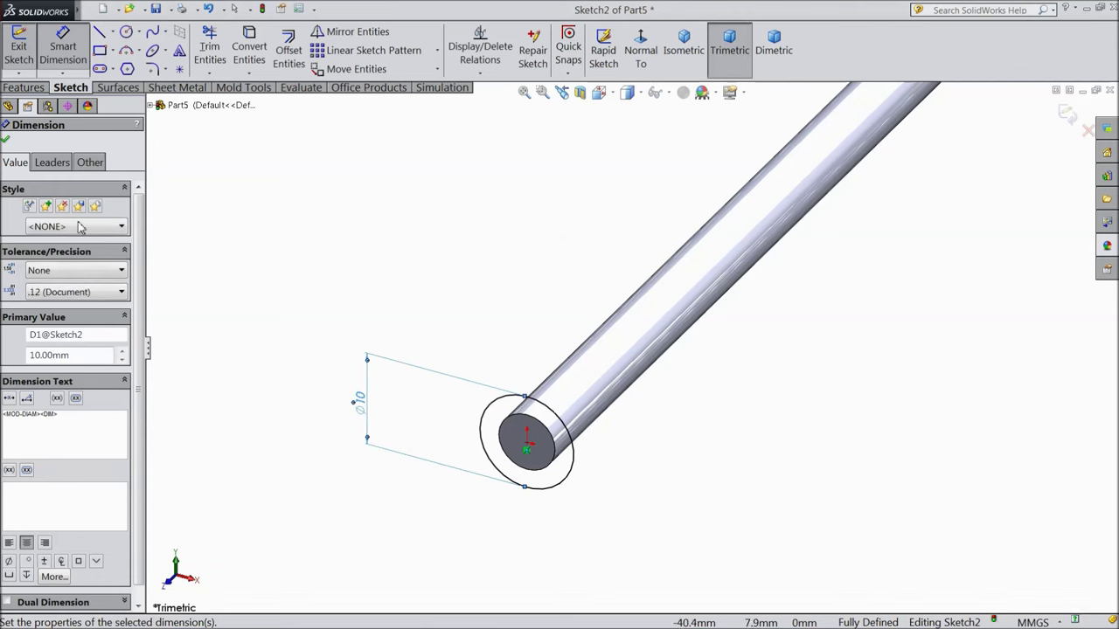
- Extrude the 10 mm circle outward from the rod's end as a Blind boss 5 mm deep, merged with the rod
left_click(23, 88)
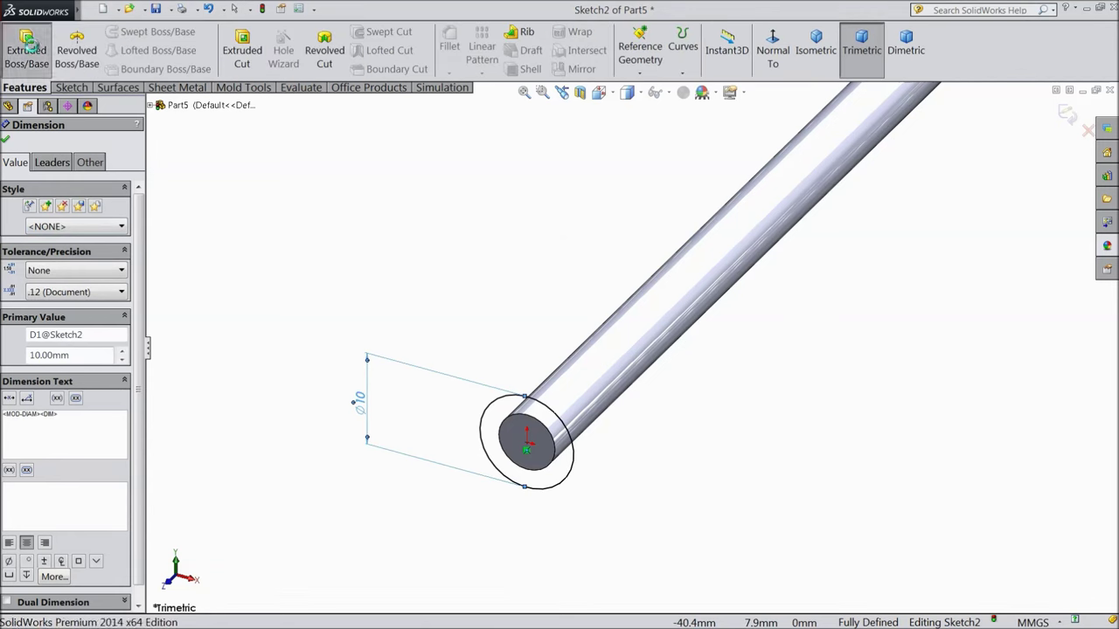
left_click(26, 49)
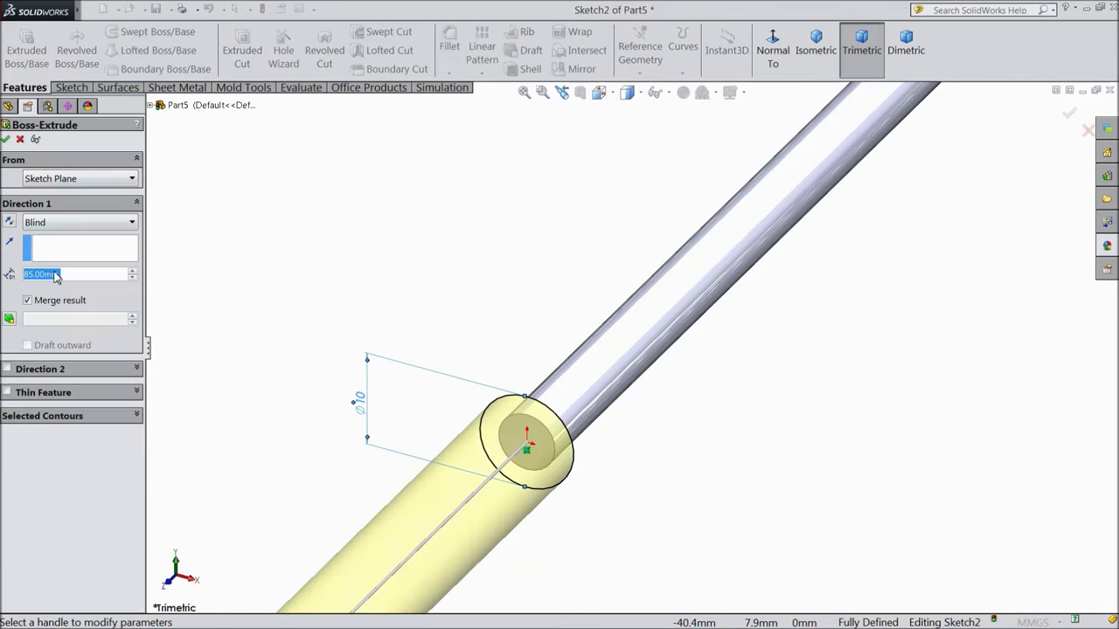
type("5")
key("Return")
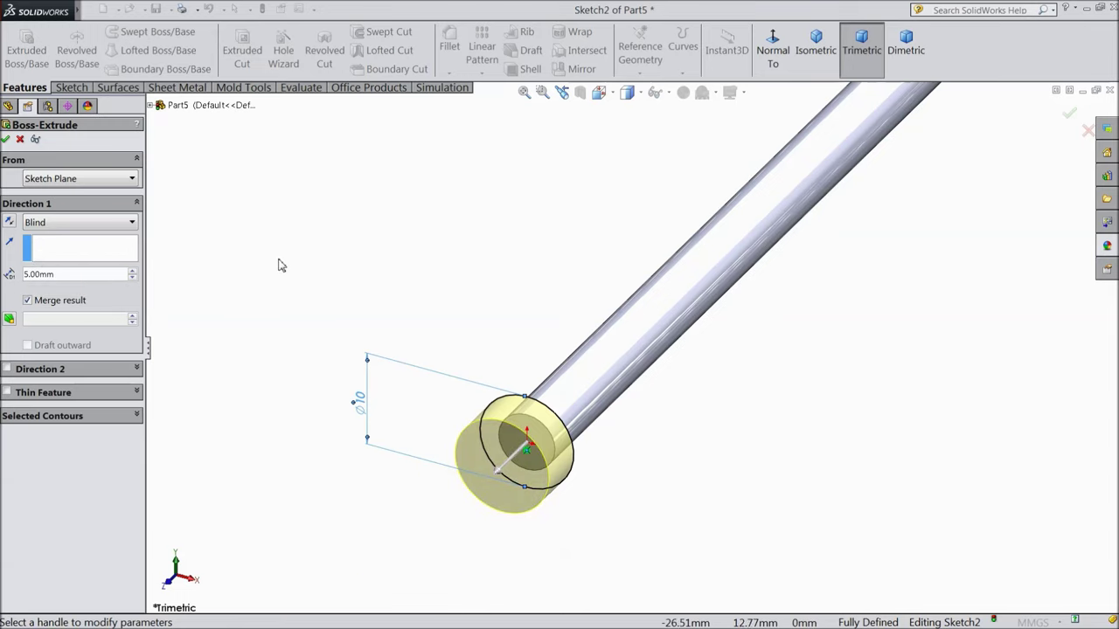
left_click(6, 140)
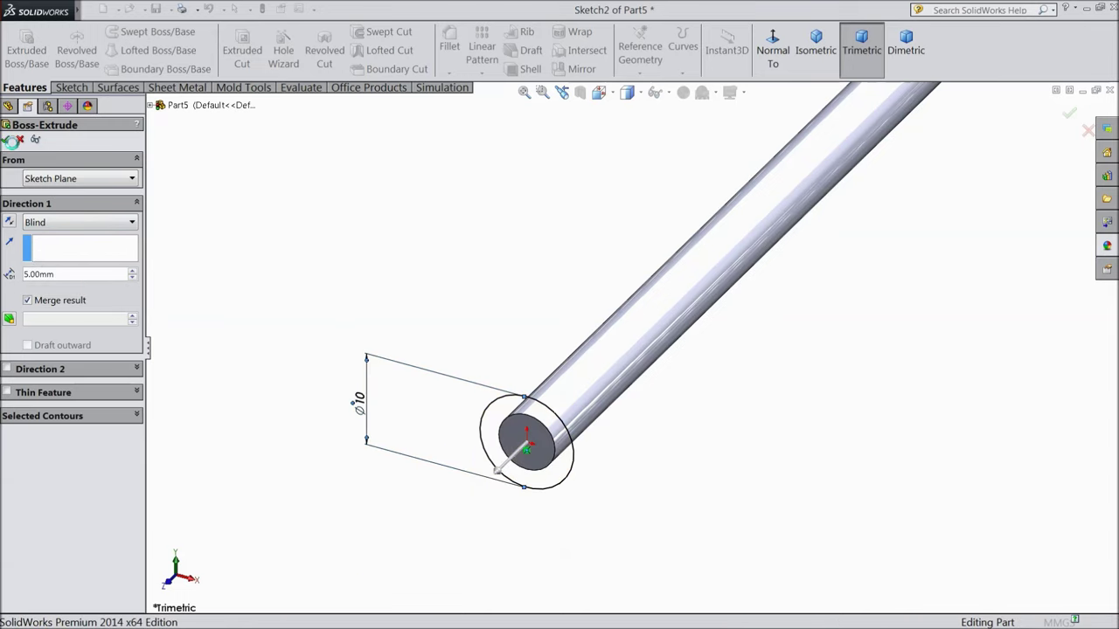
key("f")
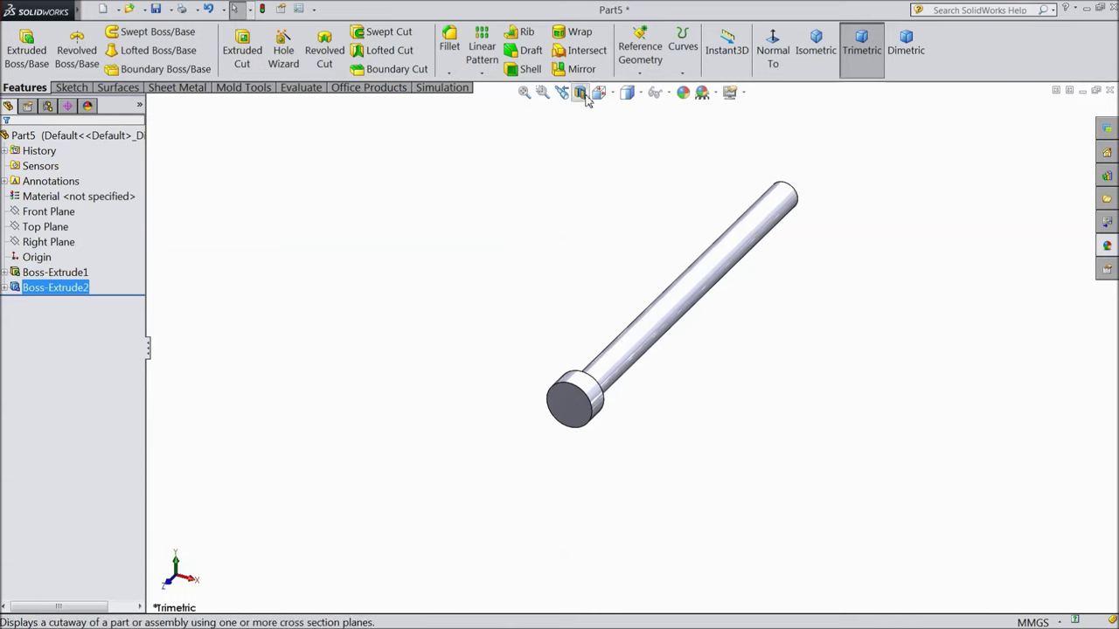
- Mirror the 10 mm head about the Front Plane onto the rod's opposite end
left_click(579, 69)
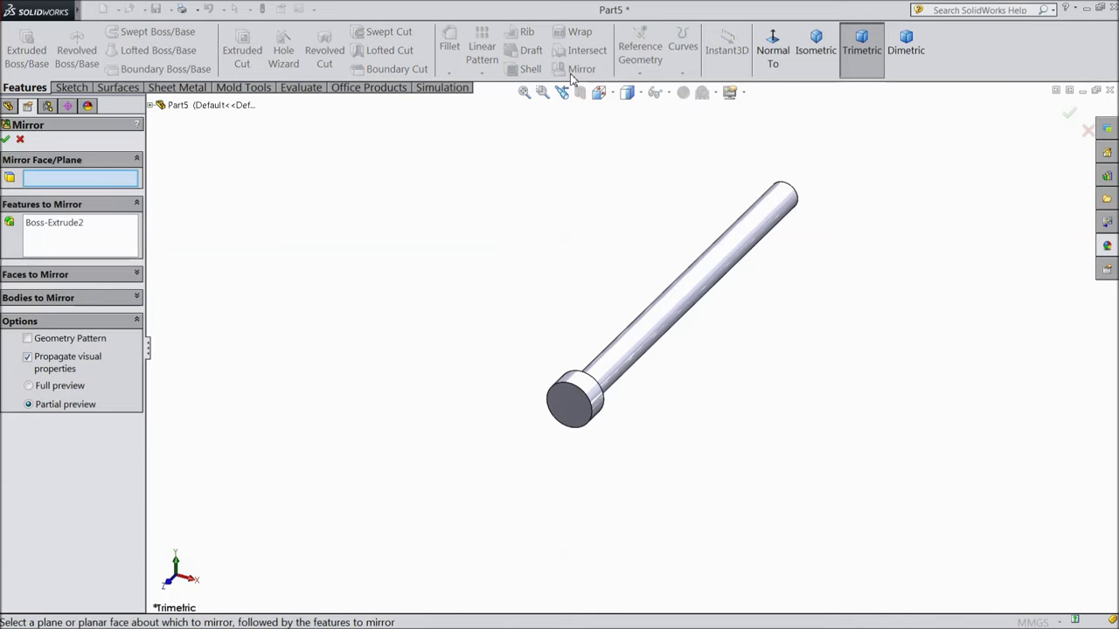
left_click(150, 105)
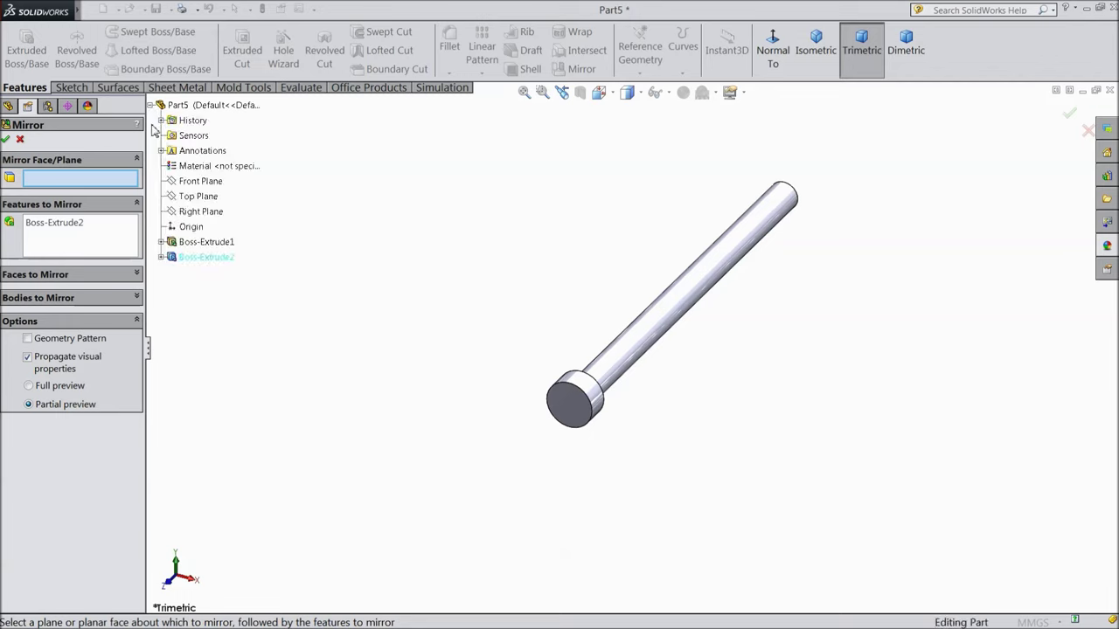
left_click(196, 182)
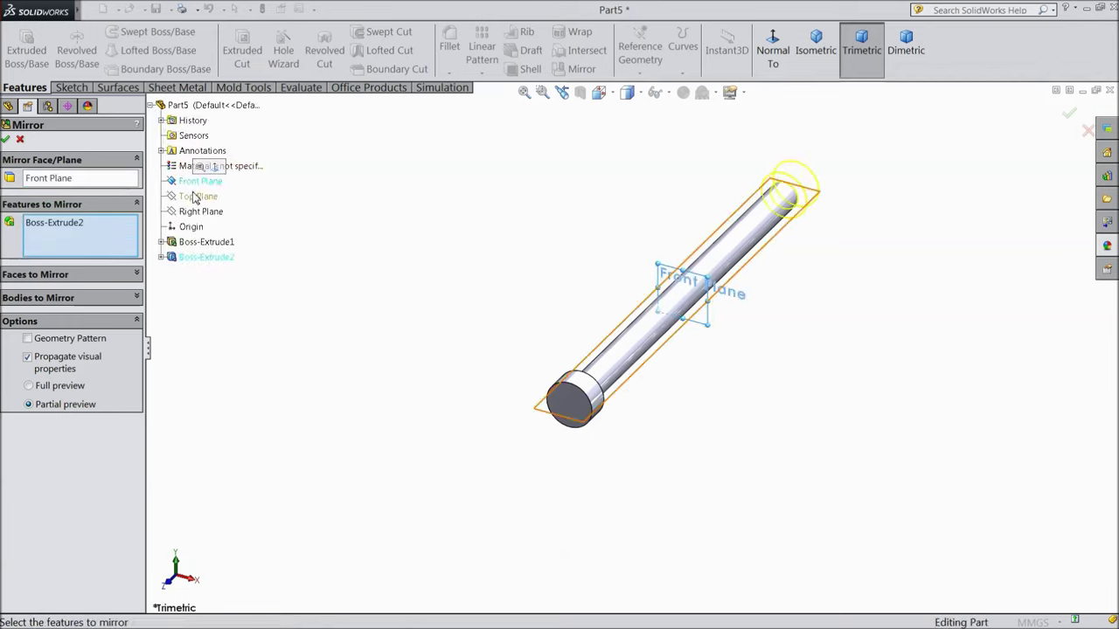
left_click(6, 141)
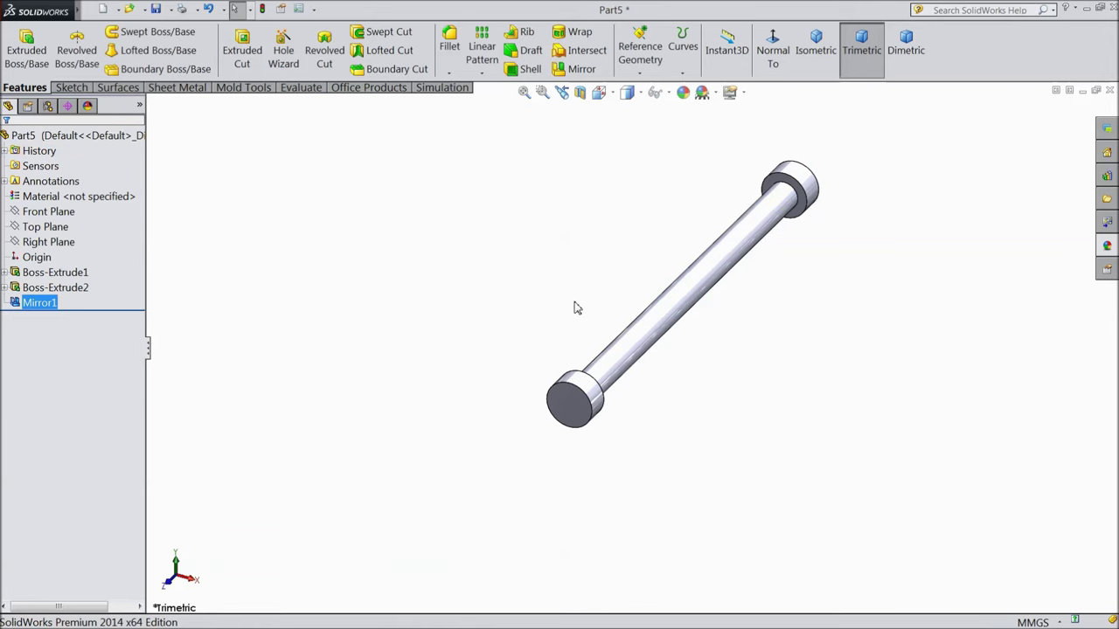
- Apply an orange colour (RGB 232, 113, 8) to the whole handle rod part
left_click(11, 136)
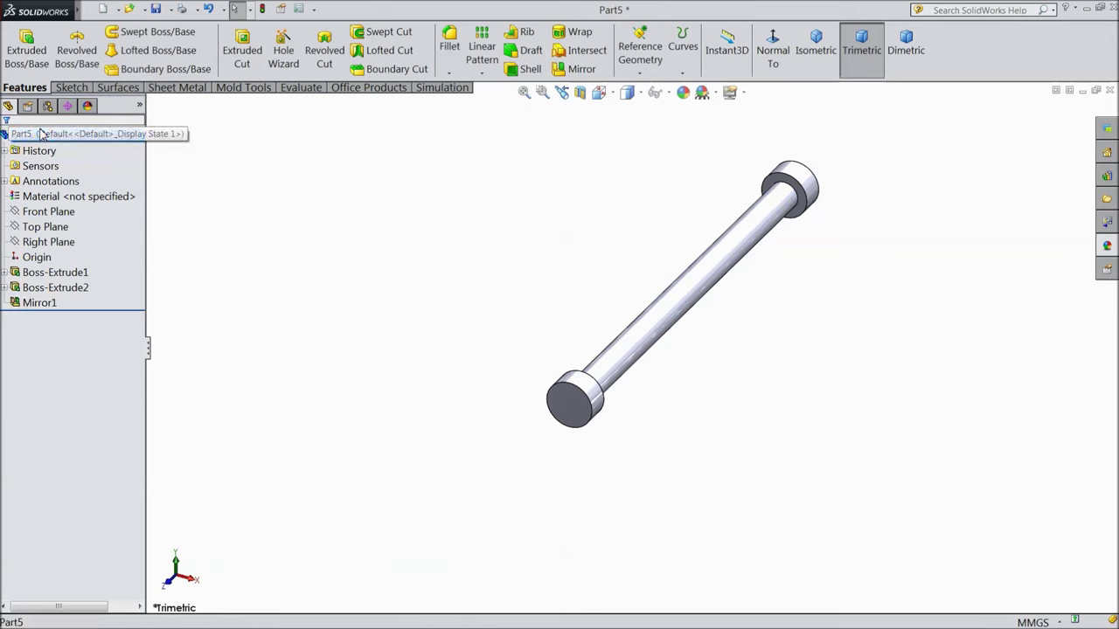
left_click(683, 92)
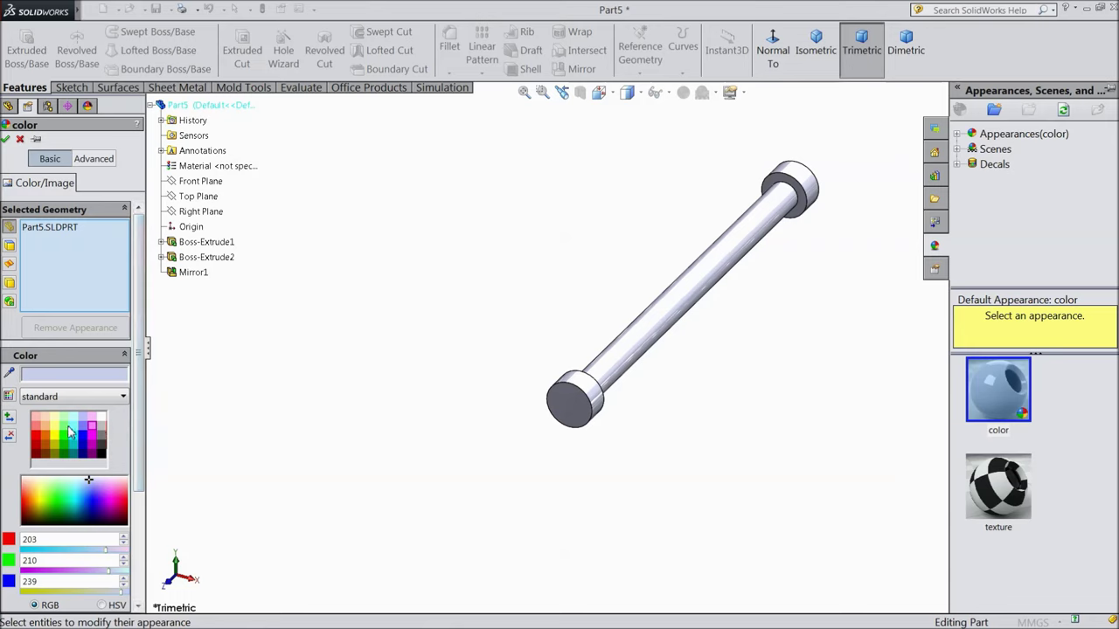
left_click(47, 437)
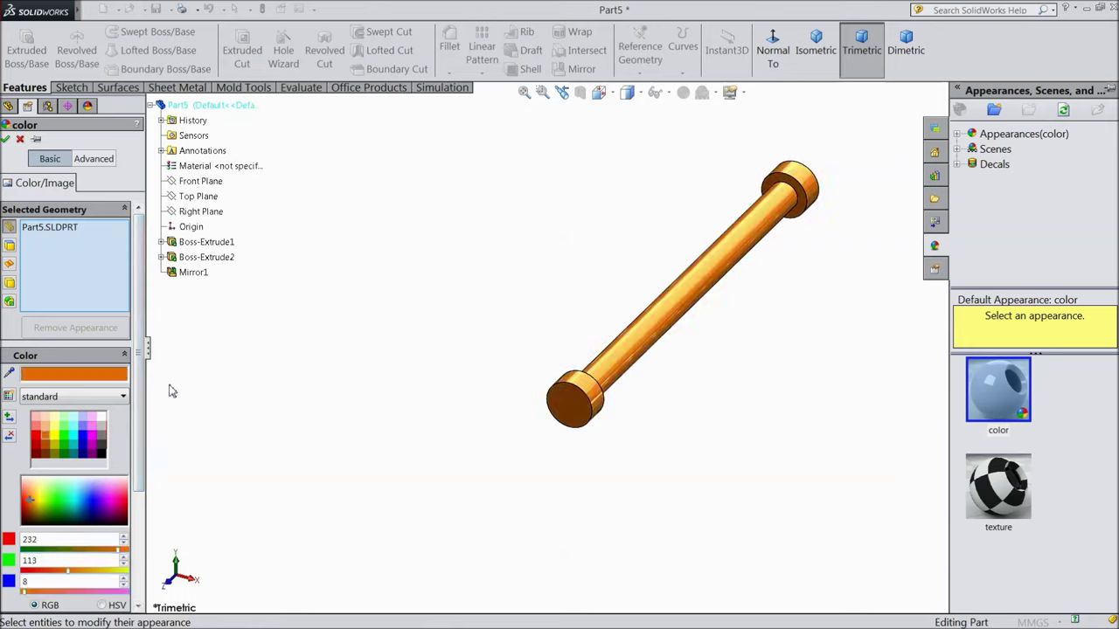
left_click(6, 140)
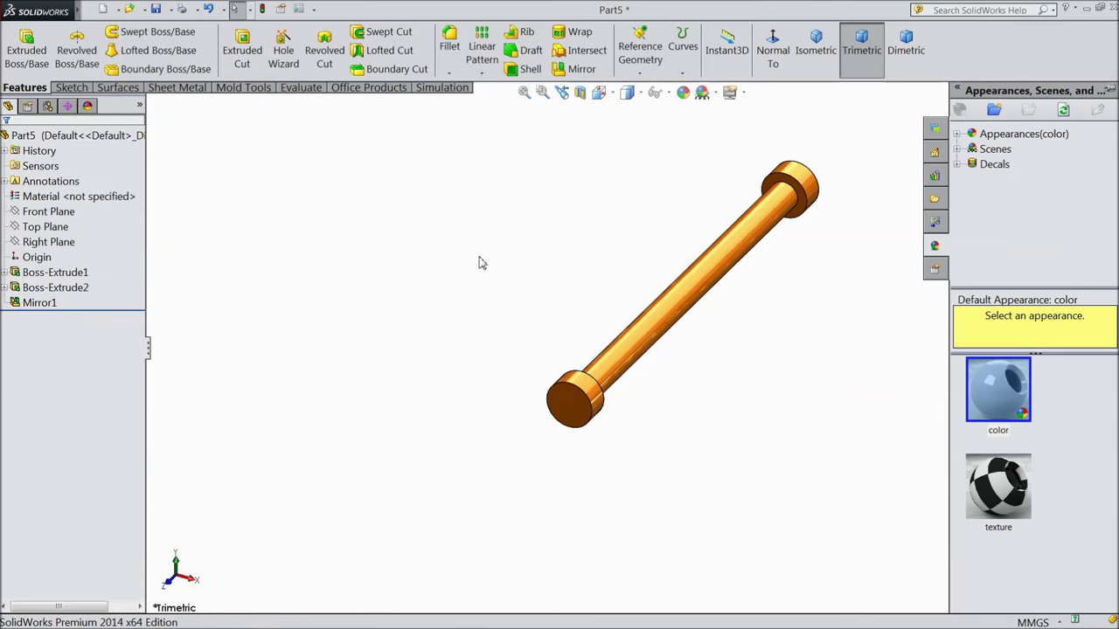
- Save the handle rod as Part7 in the Bench Clamp folder
left_click(158, 9)
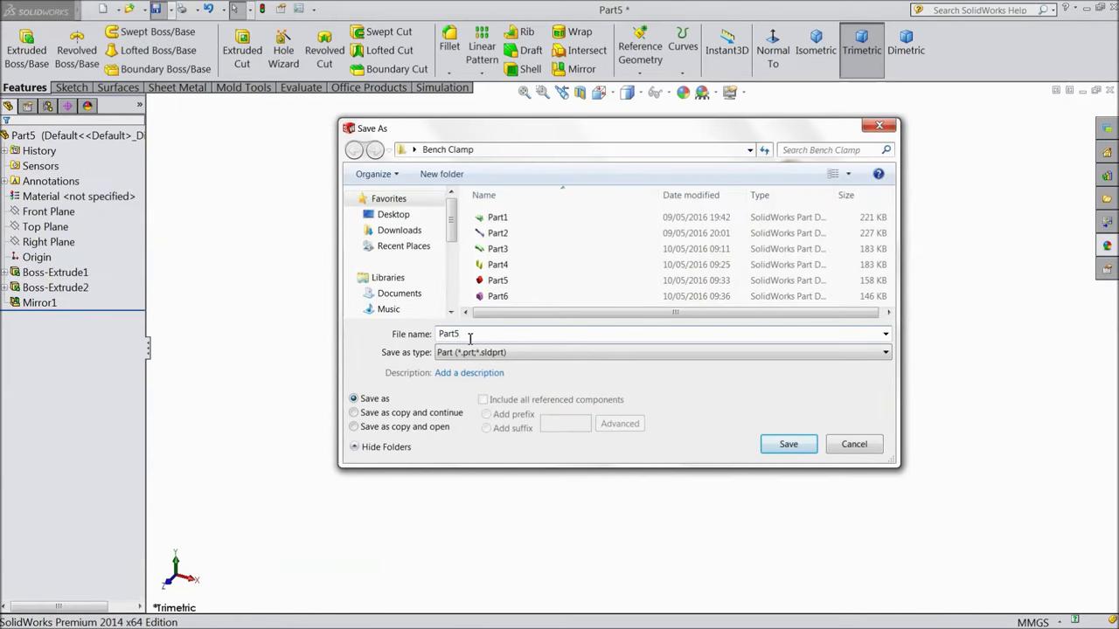
key("BackSpace")
left_click(786, 444)
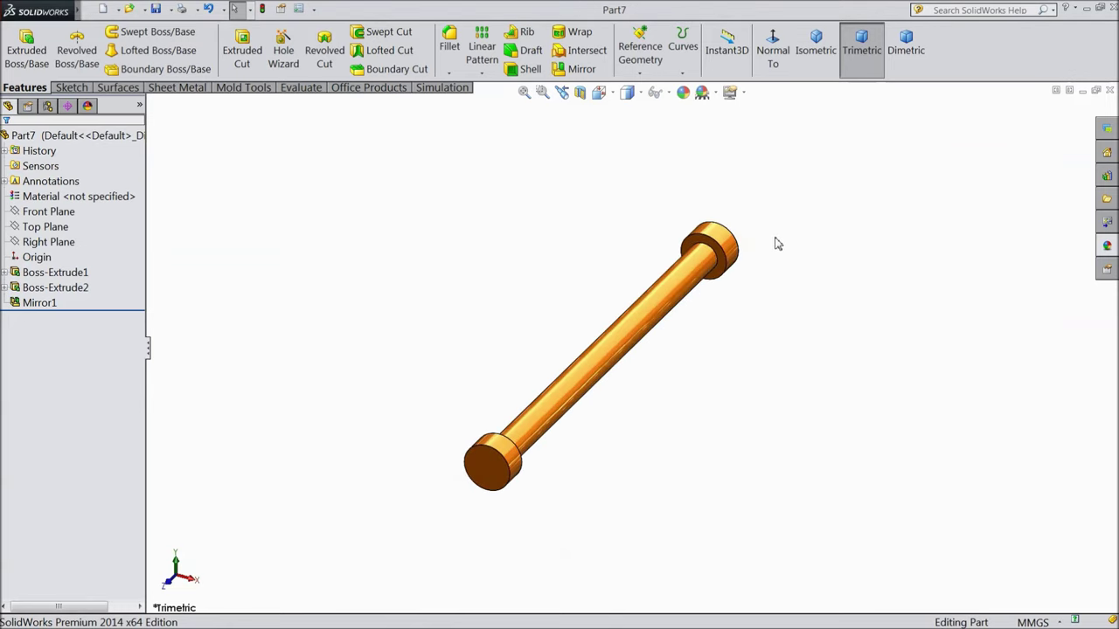
middle_click_drag(763, 354, 604, 407)
scroll(616, 403, "down", 2)
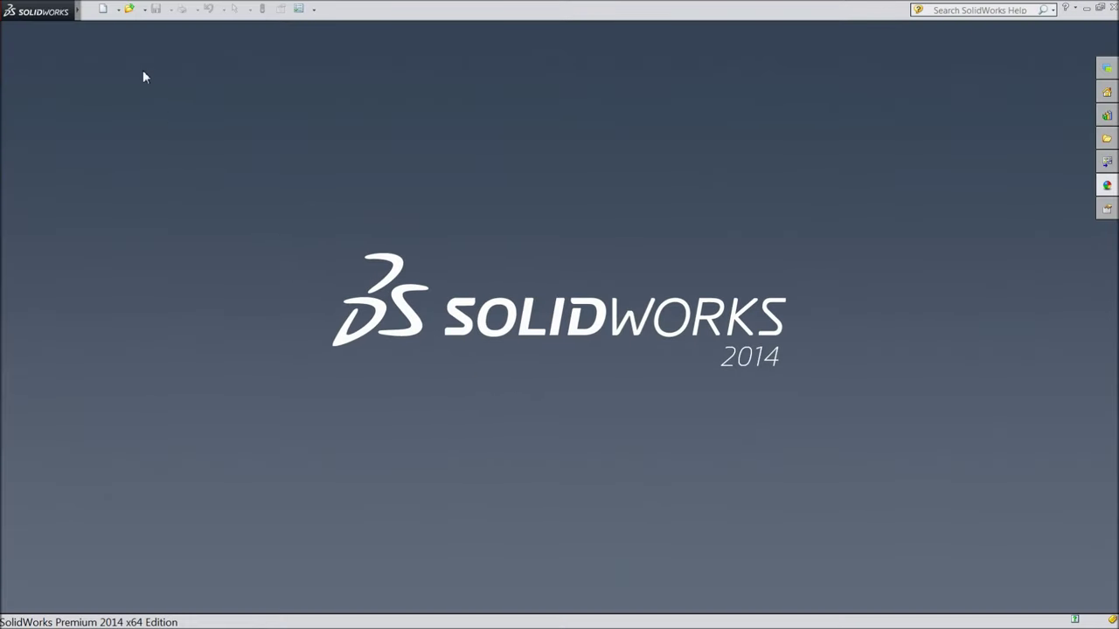
- Create a new assembly and load Part1 through Part7 from the Bench Clamp folder for insertion
left_click(104, 10)
left_click(272, 341)
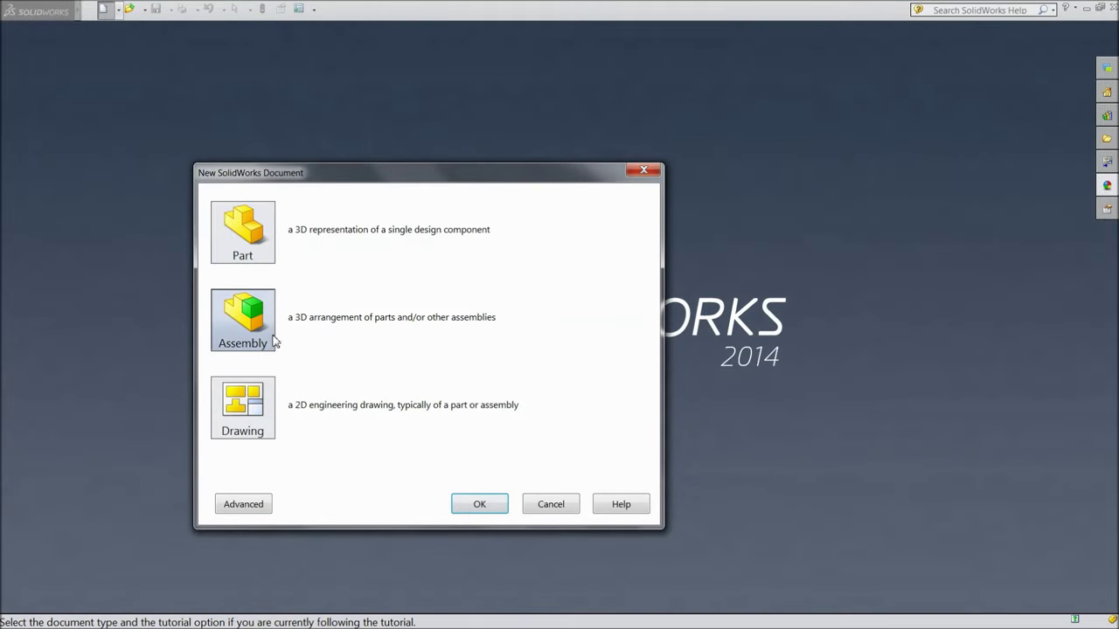
left_click(479, 507)
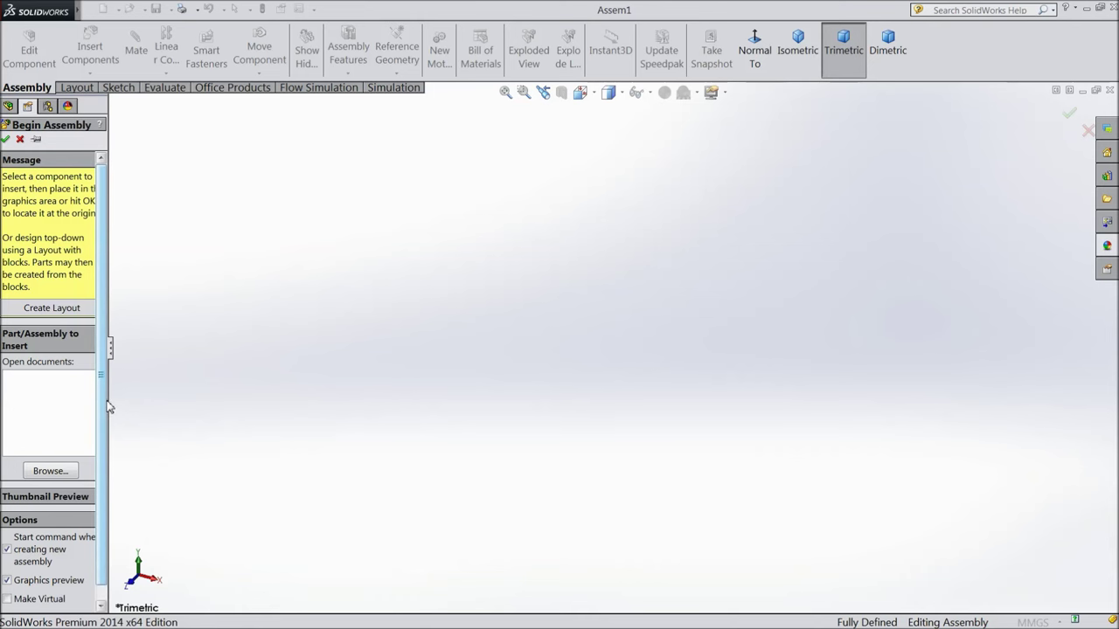
left_click_drag(110, 400, 141, 404)
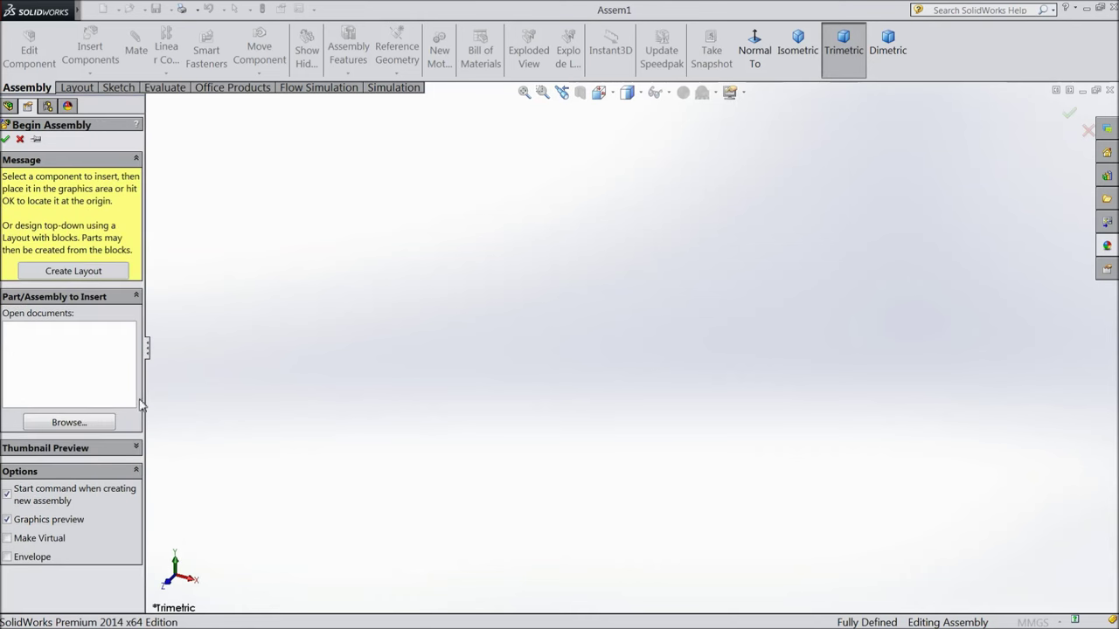
left_click(69, 423)
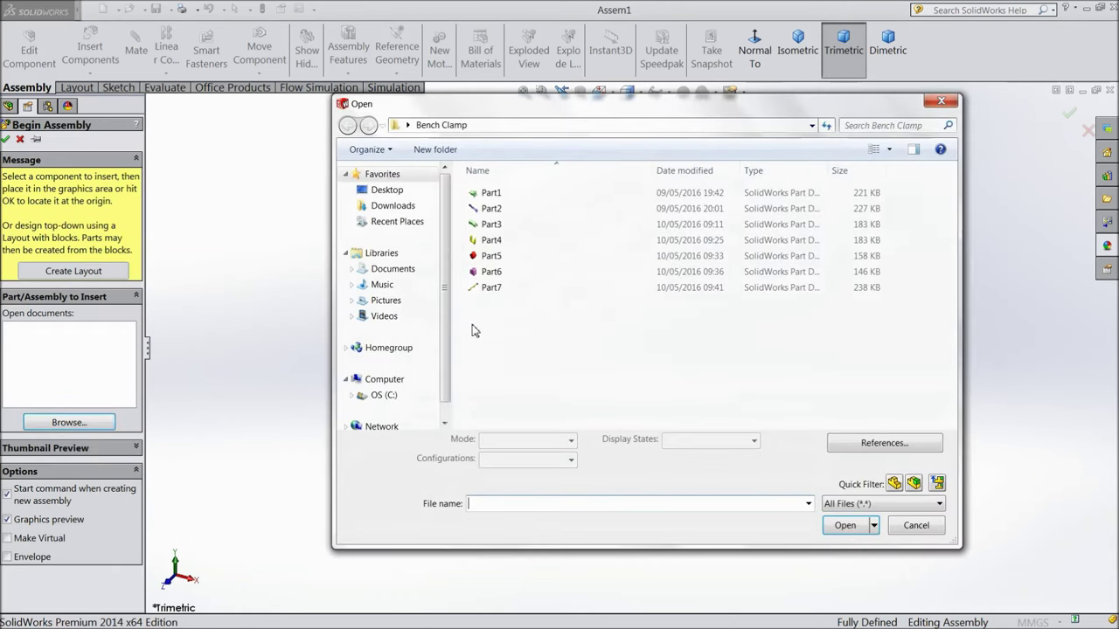
left_click_drag(472, 324, 491, 187)
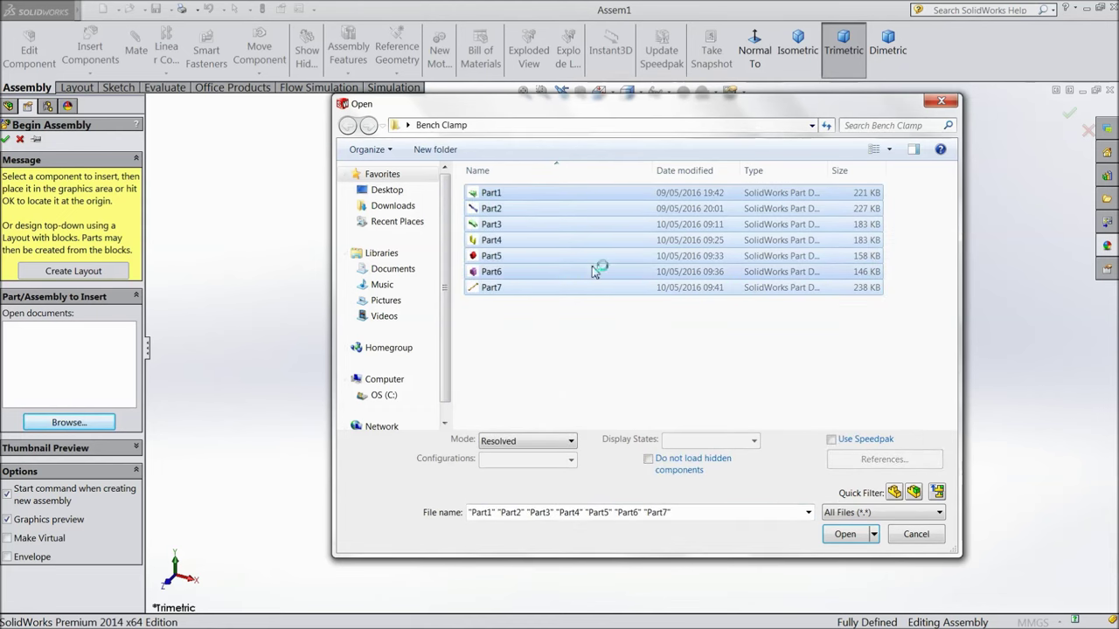
left_click(852, 537)
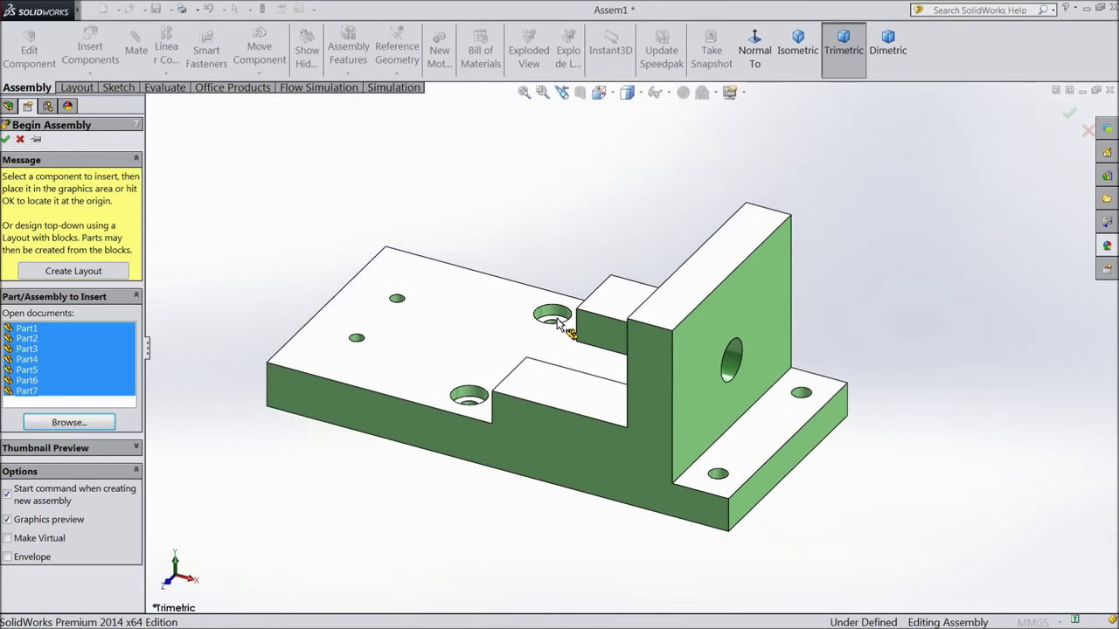
- Place the base Part1 first, then Part2 through Part7 spaced apart around it in the assembly
left_click(558, 322)
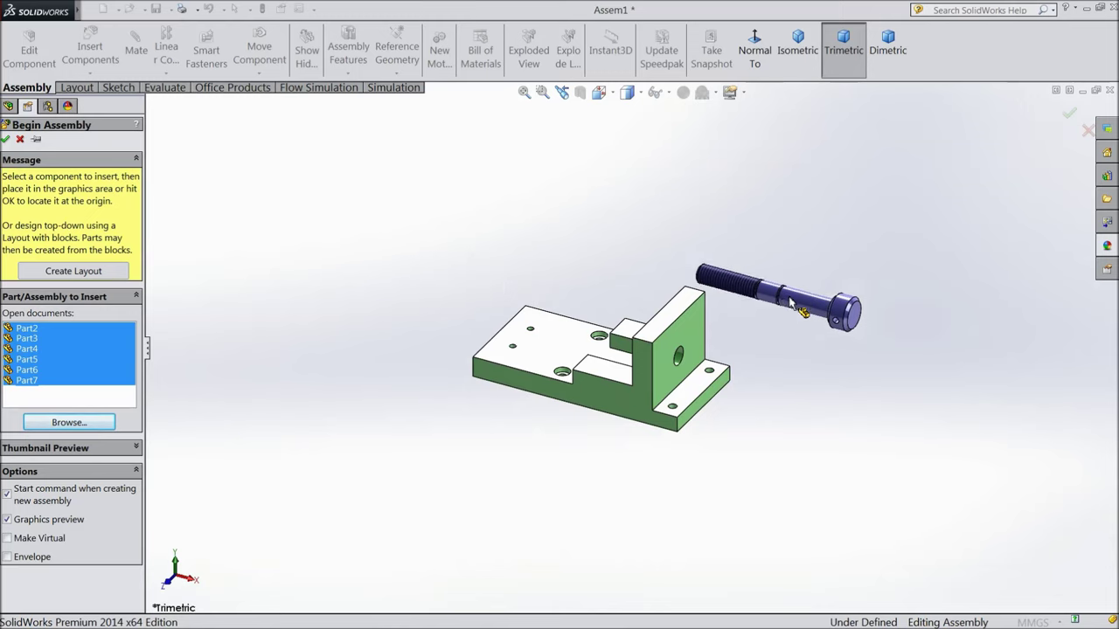
left_click(836, 402)
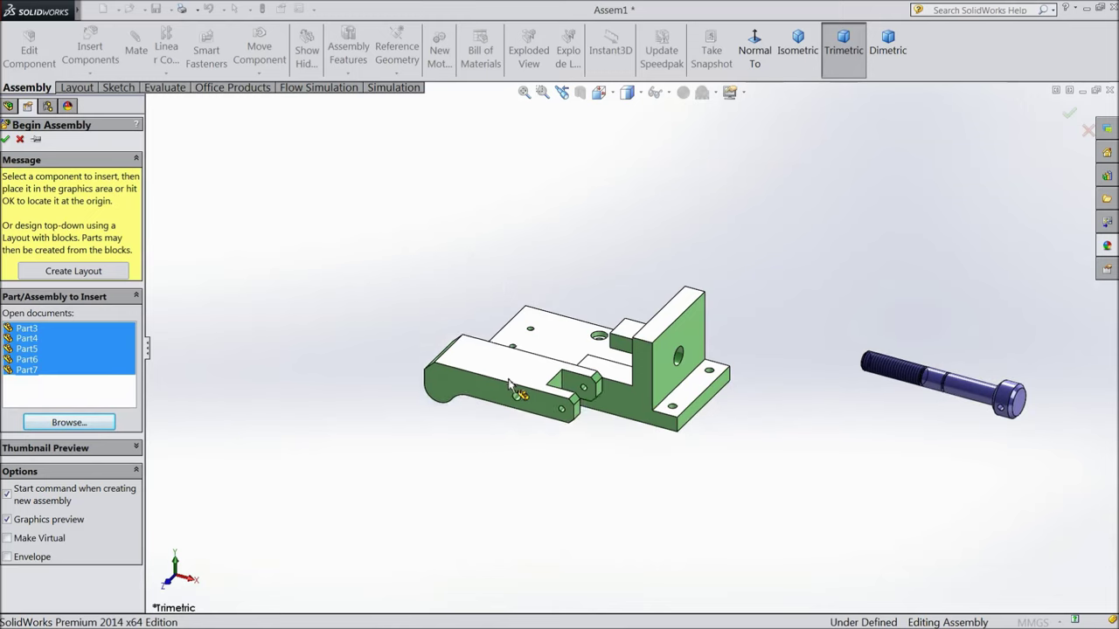
left_click(404, 260)
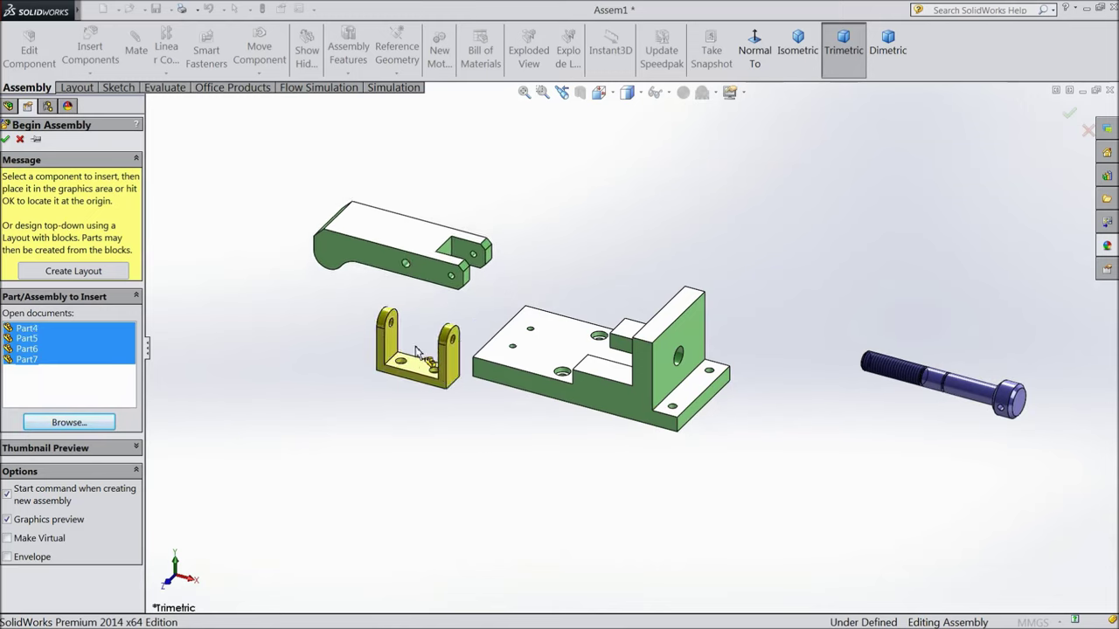
left_click(425, 385)
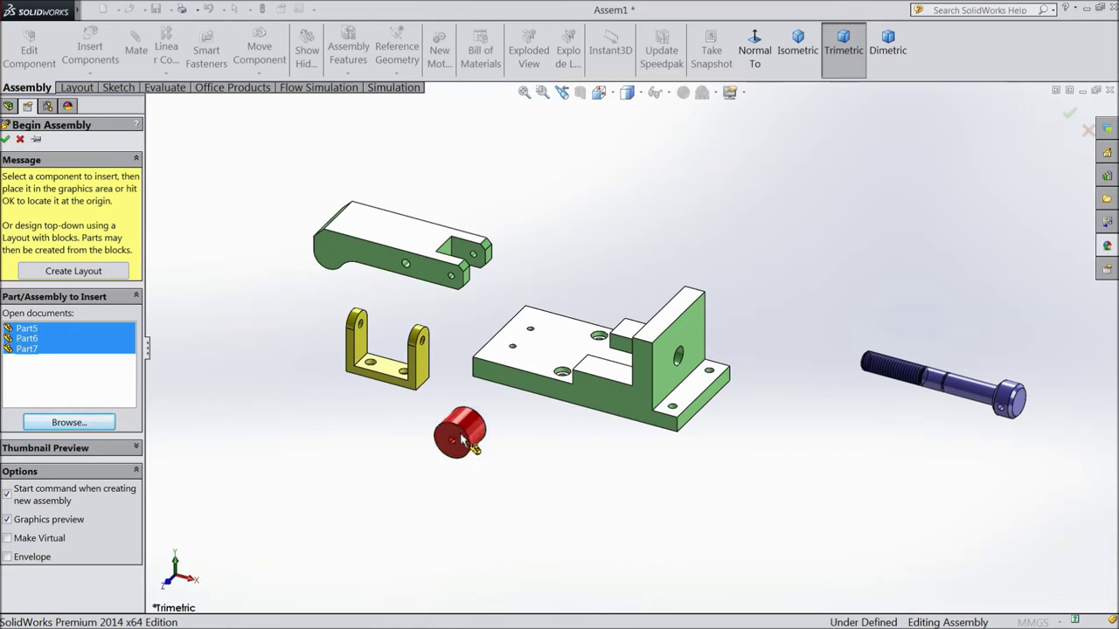
left_click(463, 440)
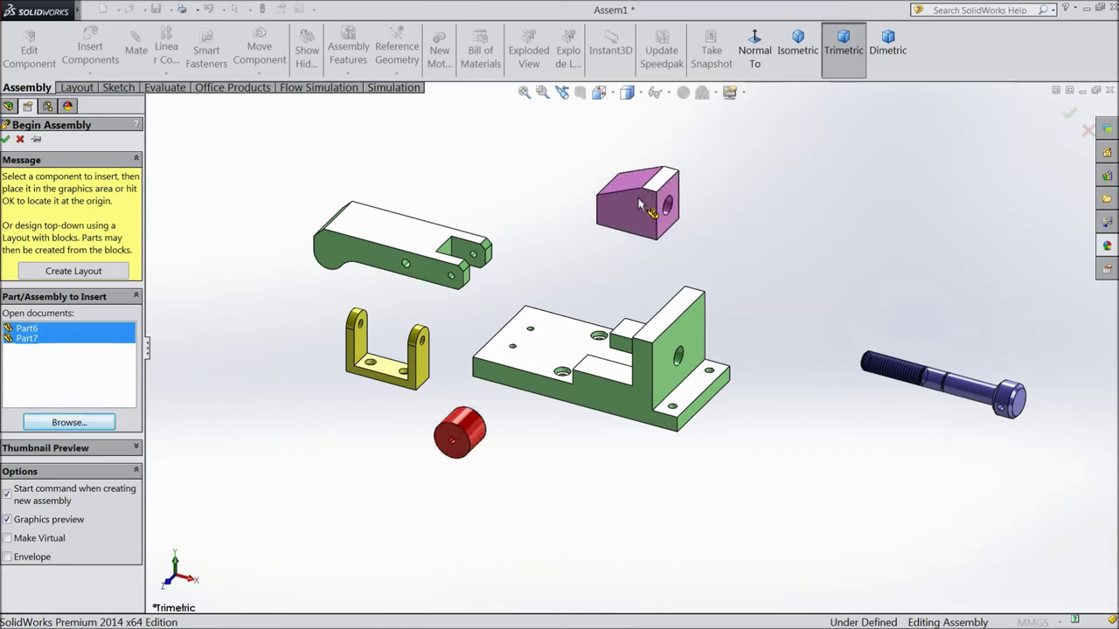
left_click(668, 251)
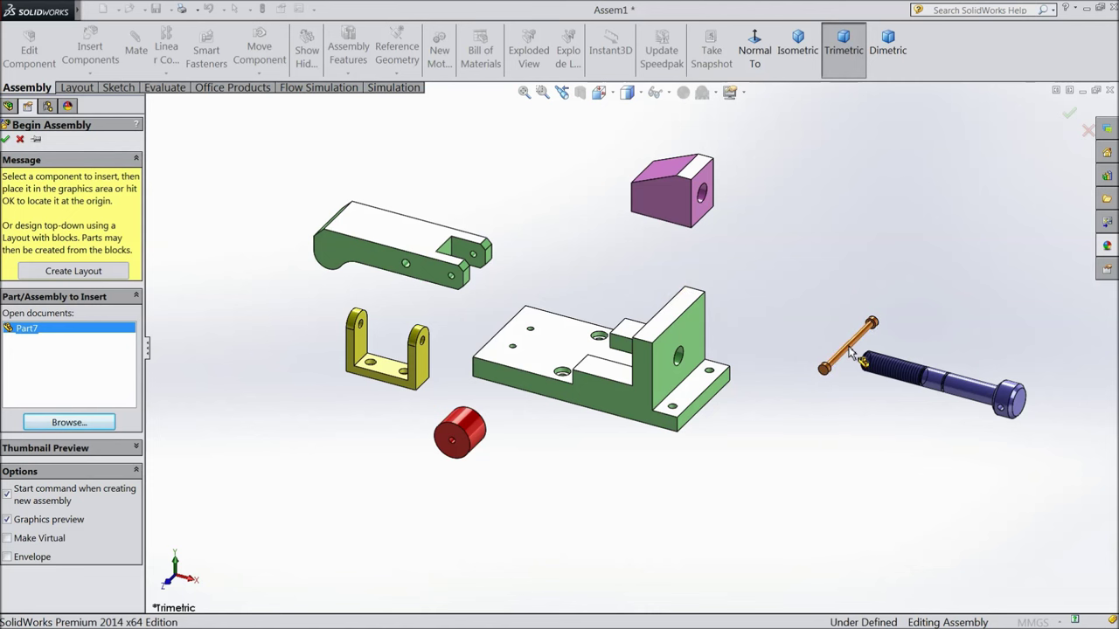
left_click(821, 351)
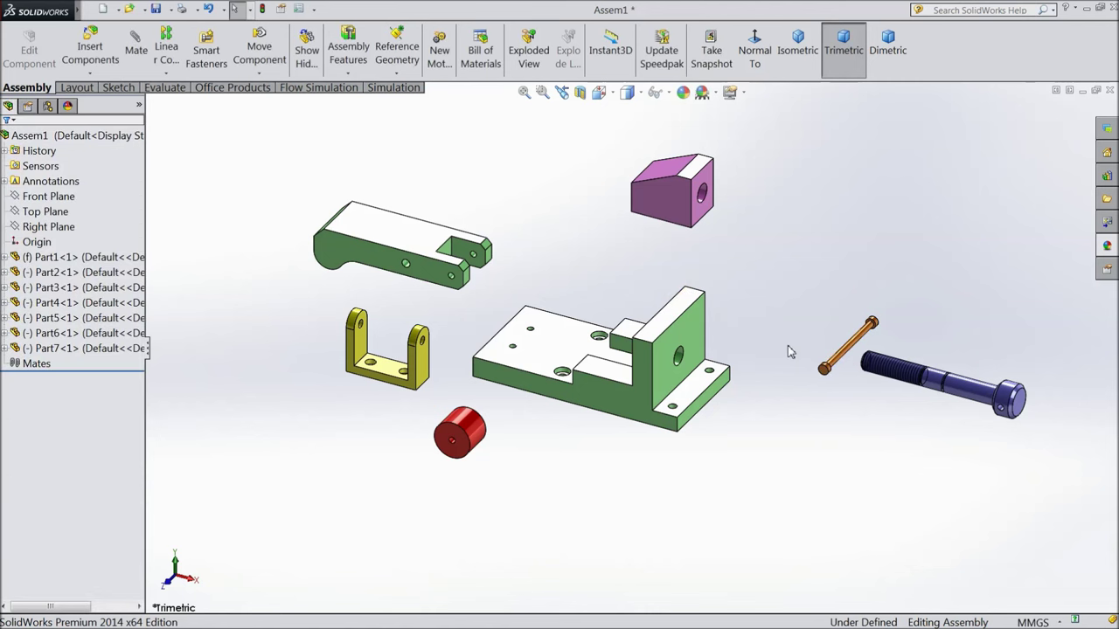
- Switch the assembly's display to a plain white background with flat, non-reflective part colours
left_click(731, 92)
left_click(734, 43)
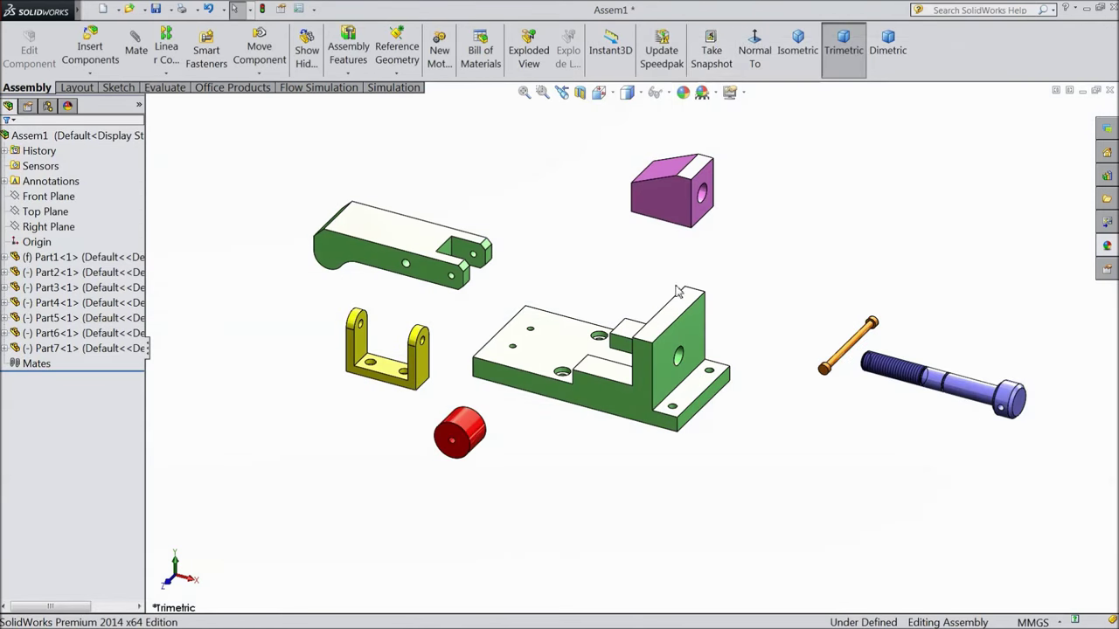
middle_click_drag(679, 278, 662, 348)
right_click(621, 393)
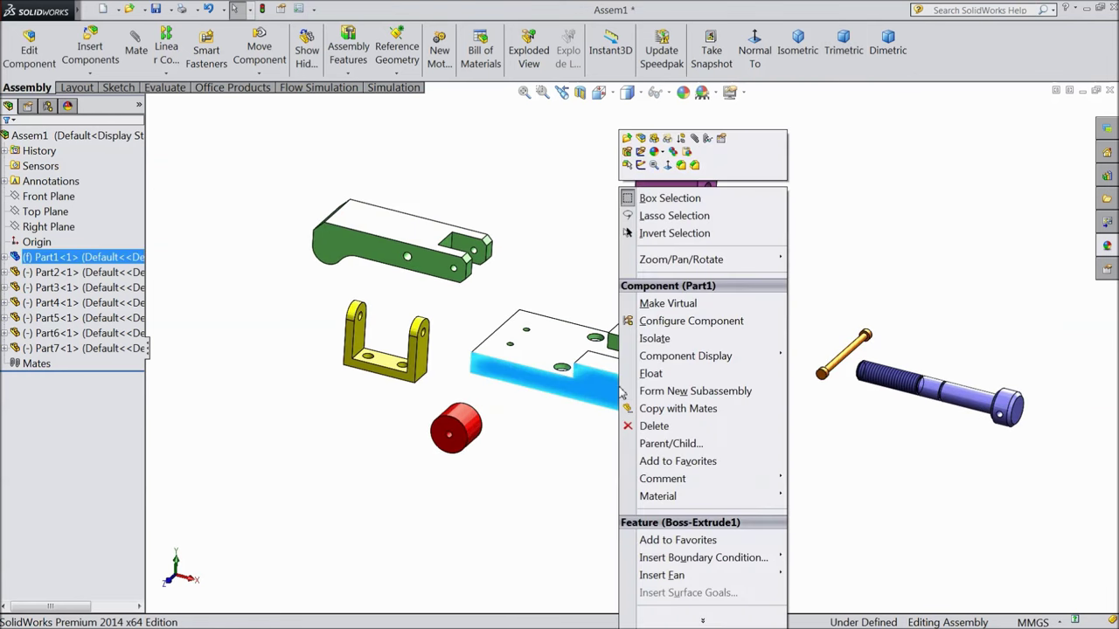
left_click(564, 448)
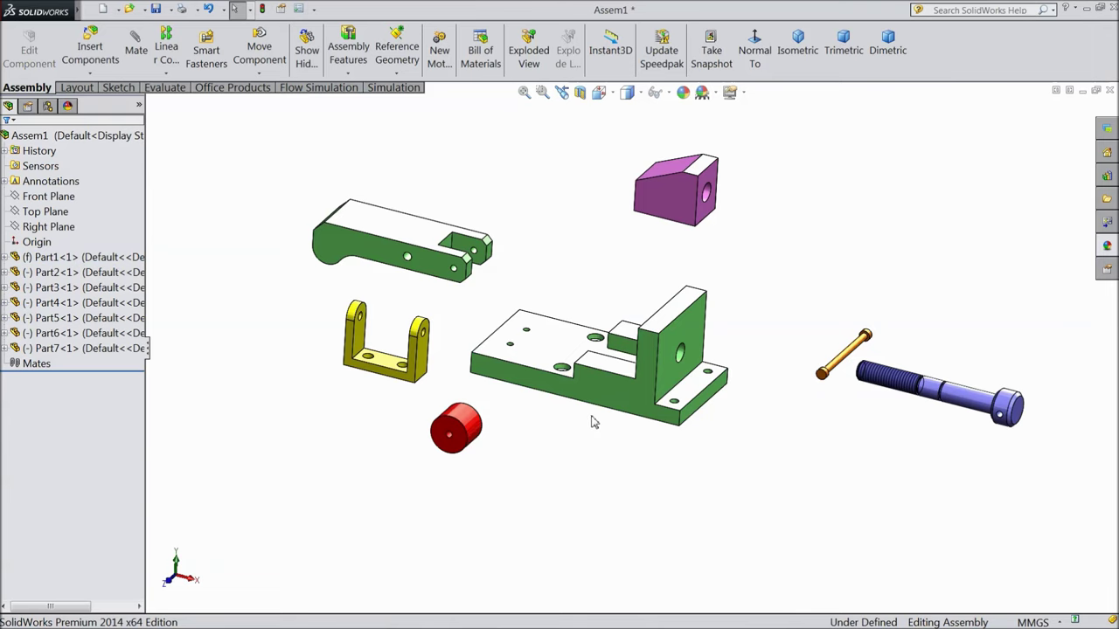
- Move the blue threaded screw, Part2, closer to the base's upright wall with the screw hole
mouse_move(592, 422)
middle_mouse_down()
mouse_move(575, 419)
mouse_move(586, 433)
middle_mouse_up()
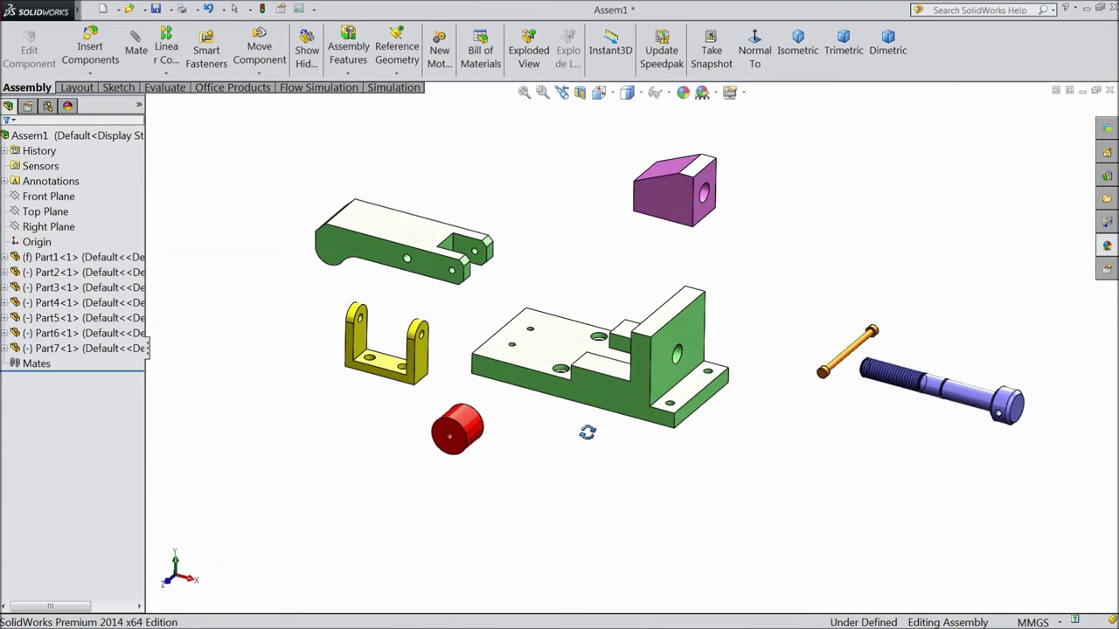
scroll(559, 303, "down", 2)
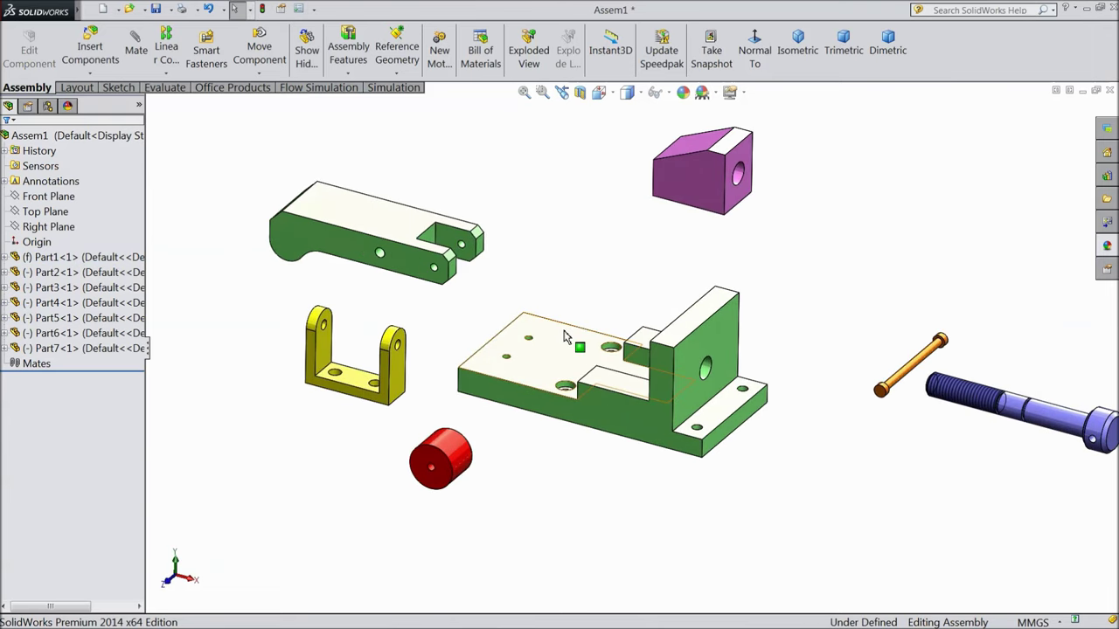
scroll(564, 336, "up", 2)
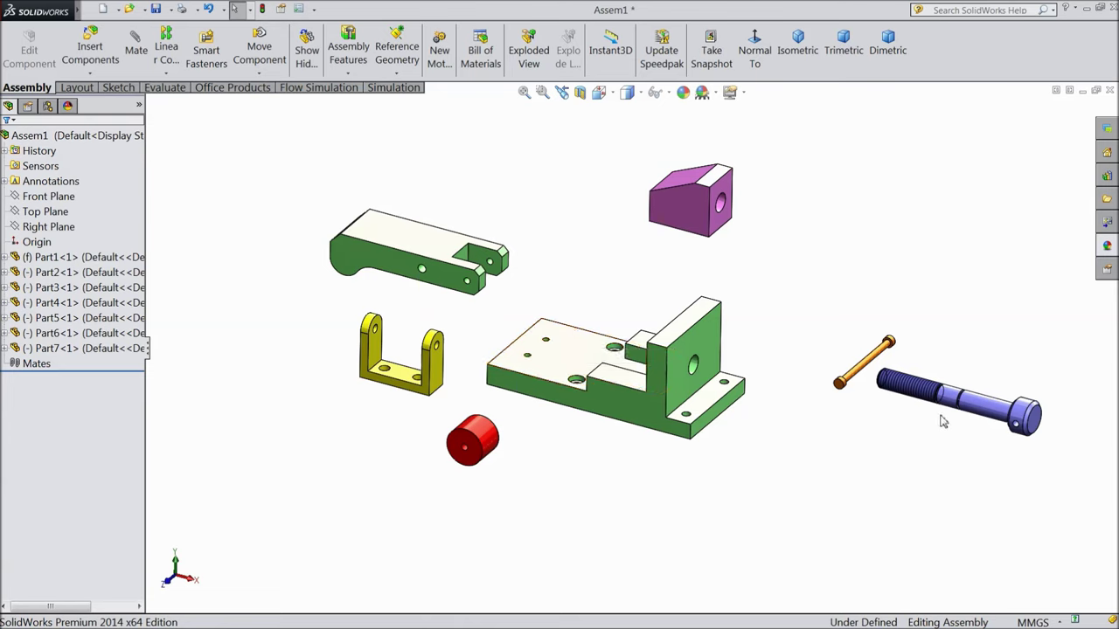
left_click_drag(970, 409, 835, 442)
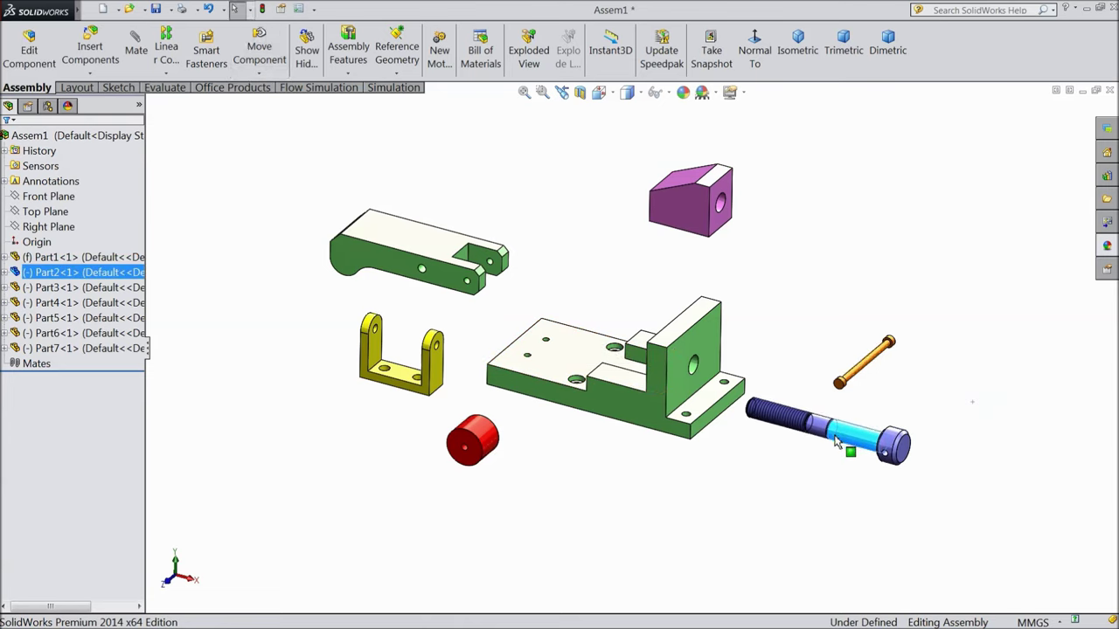